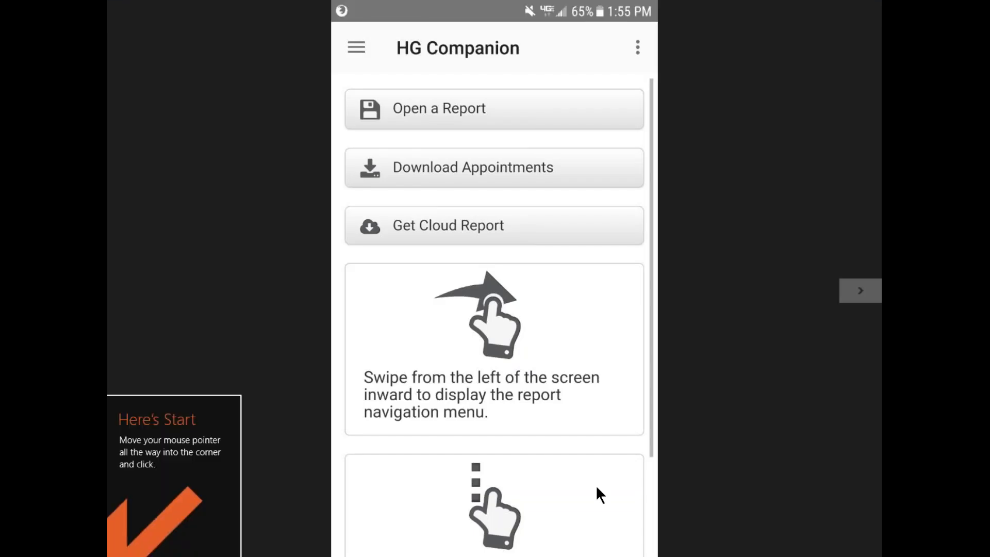
- Browse the HG Companion screenshots covering the home screen, customer details, report info, navigation menu and report template selection
{"action": "left_click", "coordinate": [207, 263]}
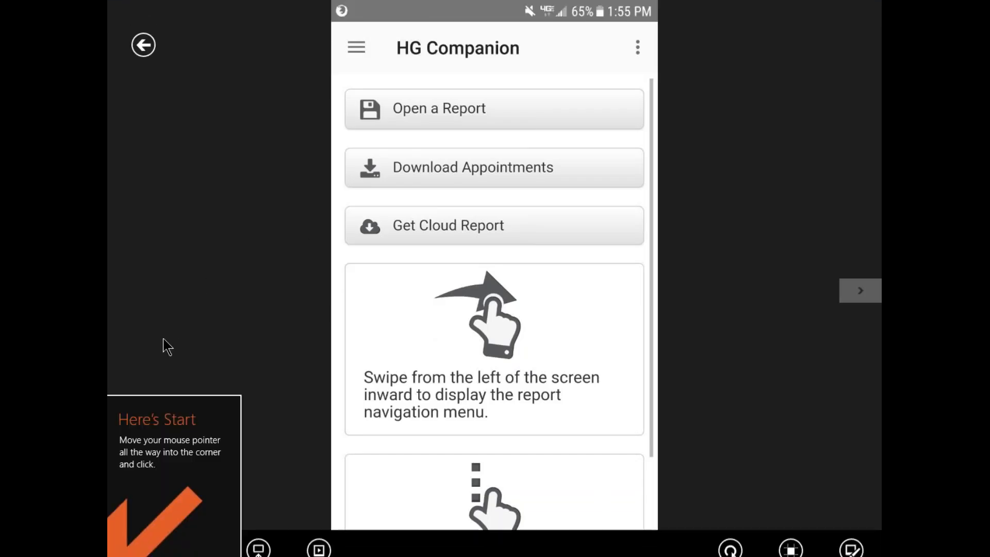
{"action": "left_click", "coordinate": [109, 556]}
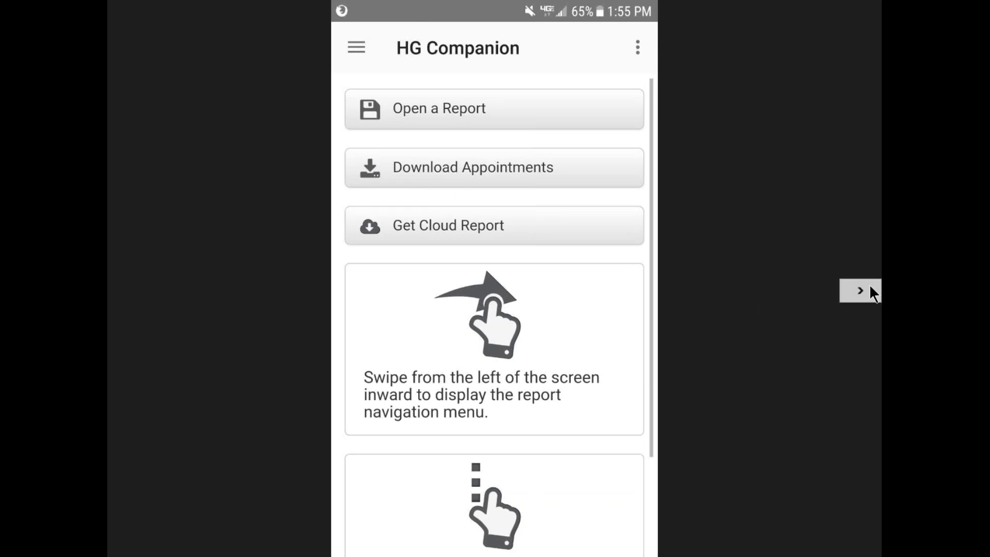
{"action": "left_click", "coordinate": [863, 291]}
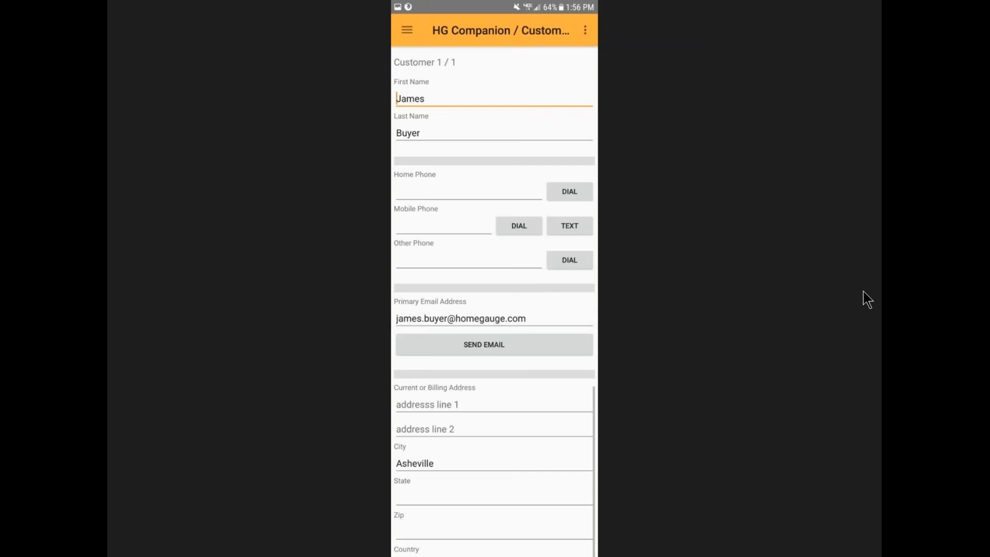
{"action": "mouse_move", "coordinate": [806, 304]}
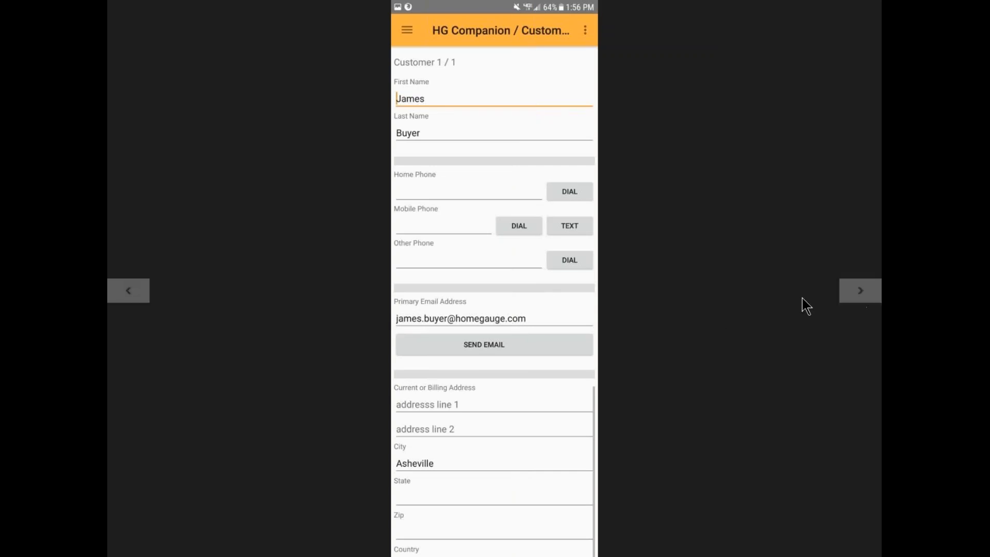
{"action": "left_click", "coordinate": [864, 290]}
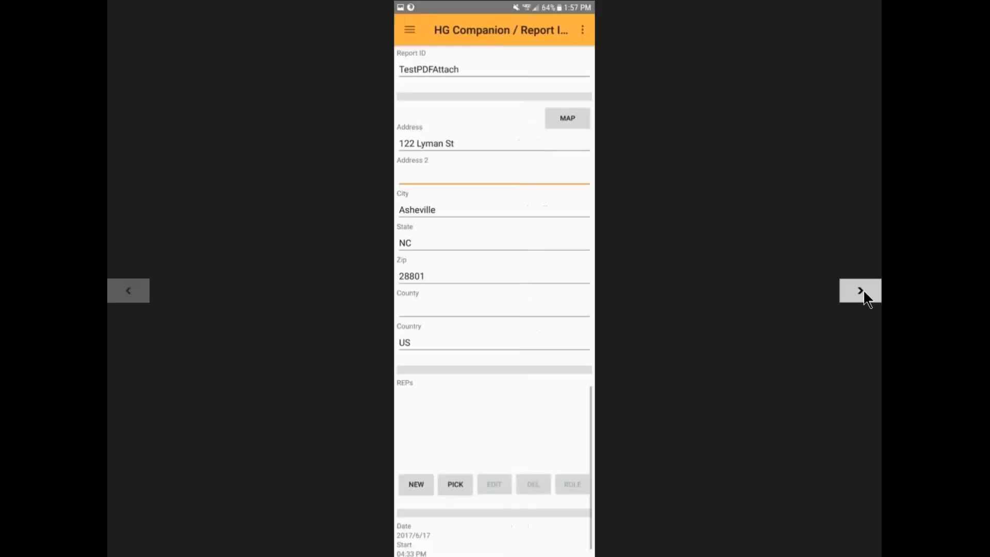
{"action": "left_click", "coordinate": [863, 290]}
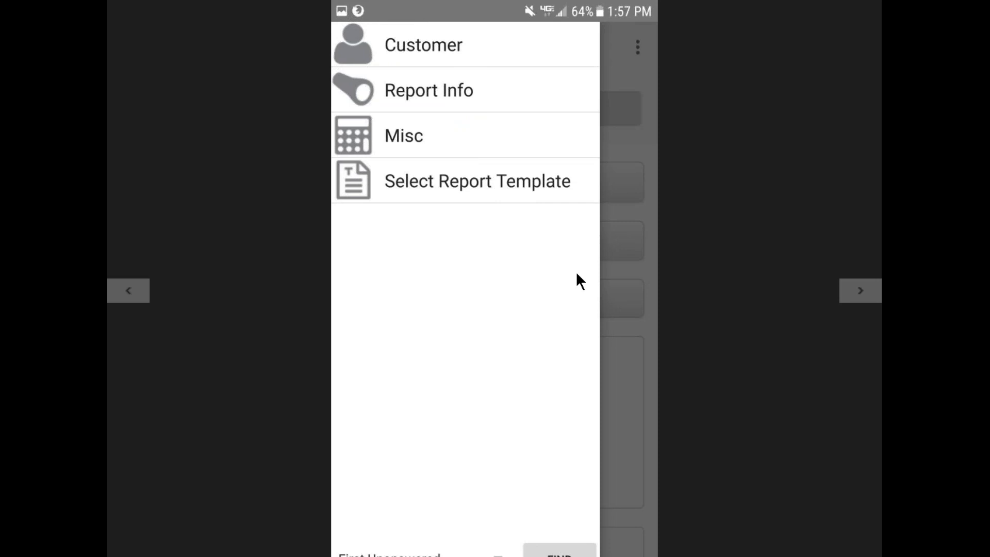
{"action": "left_click", "coordinate": [860, 290]}
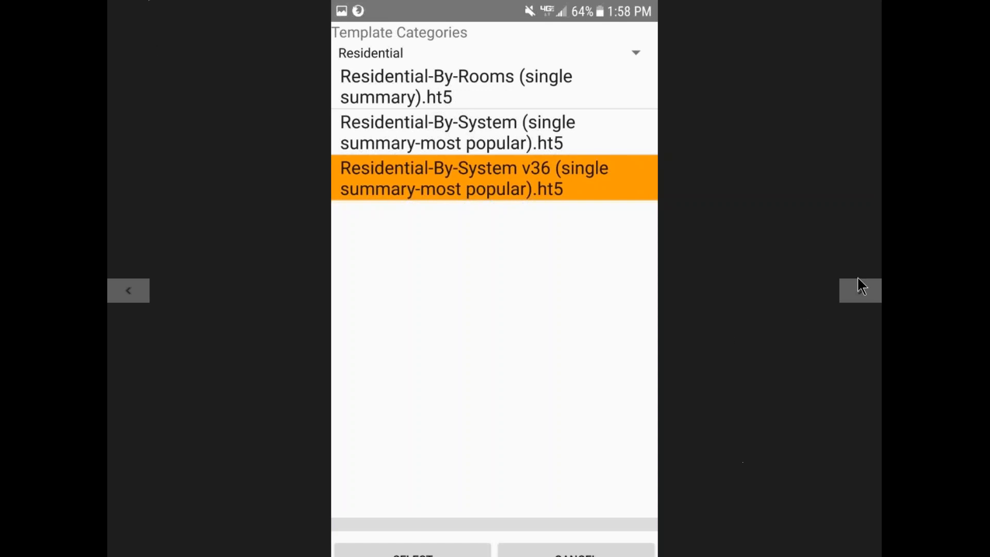
- Examine the HG Companion screenshots of the component sections list, the section management options and the Duplicate Section dialog
{"action": "left_click", "coordinate": [853, 292]}
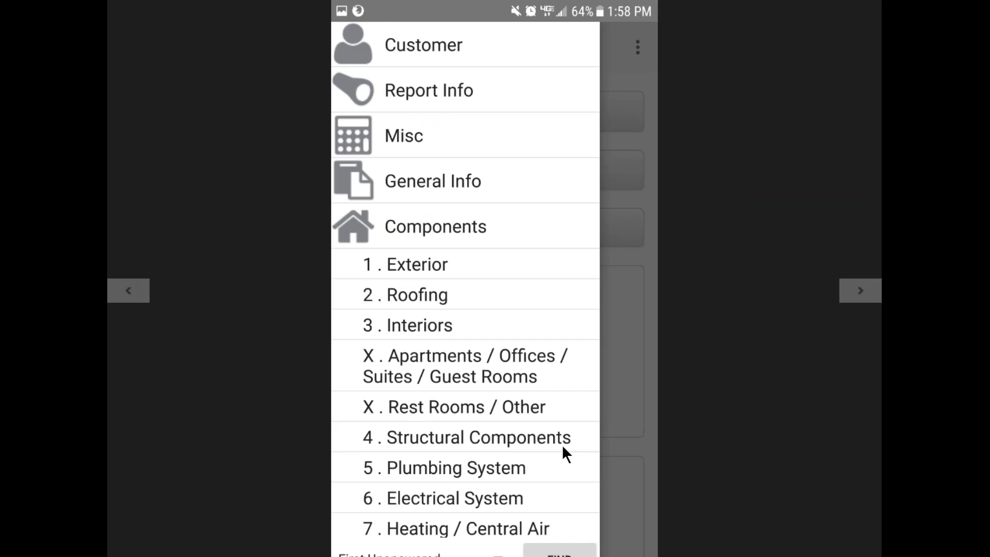
{"action": "left_click", "coordinate": [864, 282]}
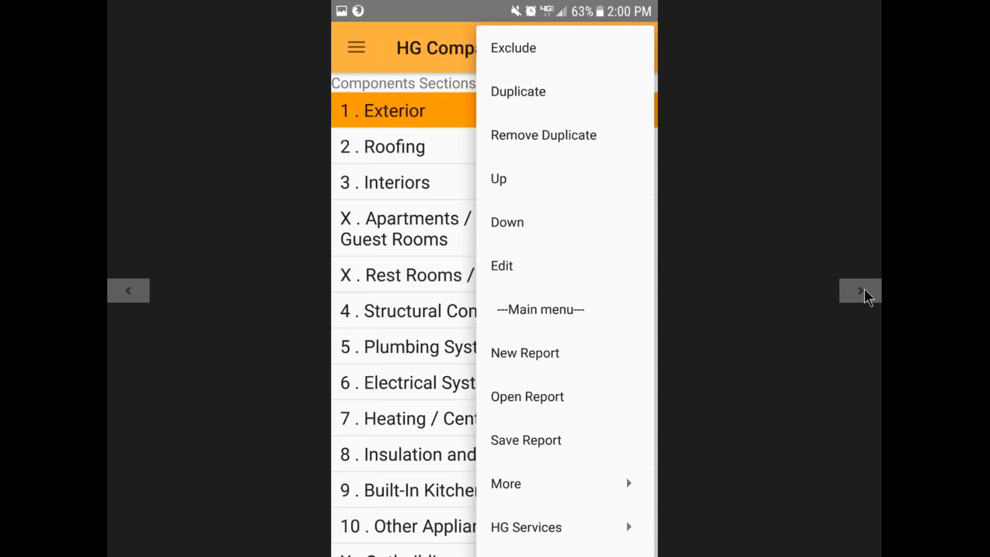
{"action": "left_click", "coordinate": [127, 292]}
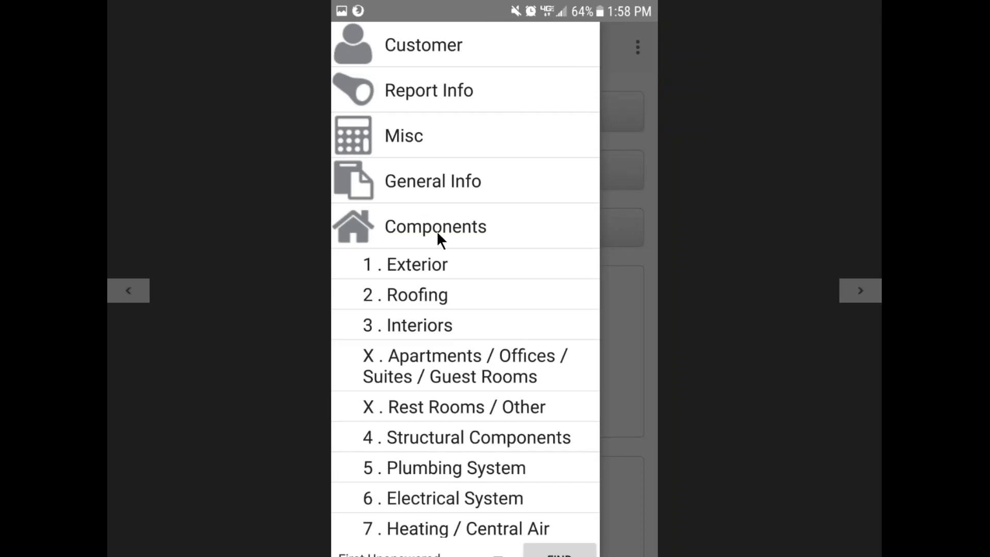
{"action": "left_click", "coordinate": [852, 301]}
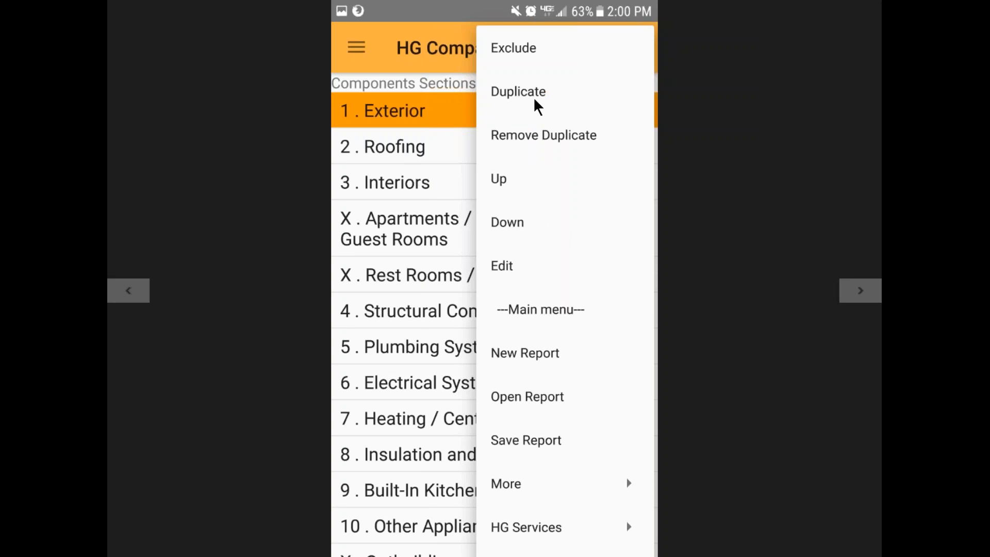
{"action": "left_click", "coordinate": [845, 297]}
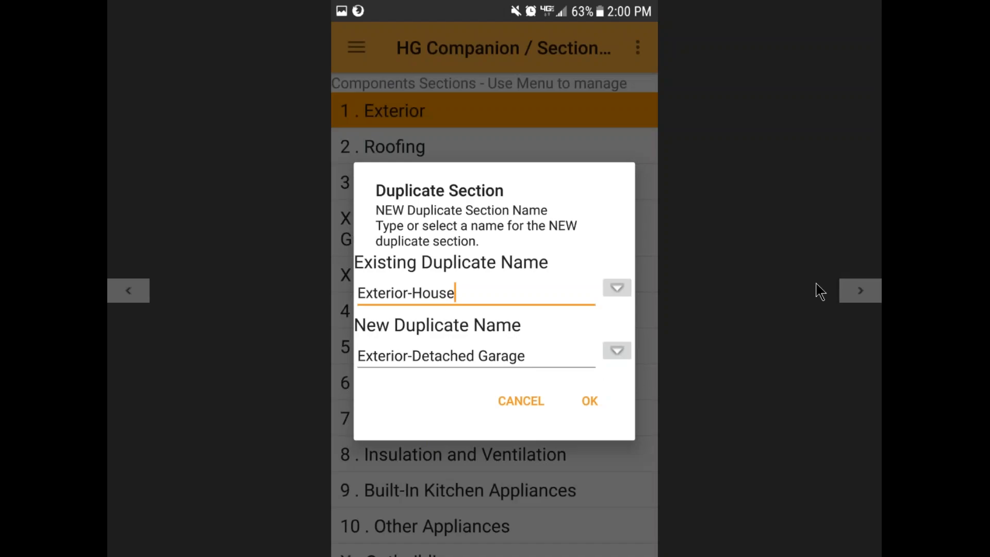
- Examine the screenshots of inspection items, styles and materials, and comment actions, and close the photo viewer to return to HomeGauge
{"action": "left_click", "coordinate": [866, 290]}
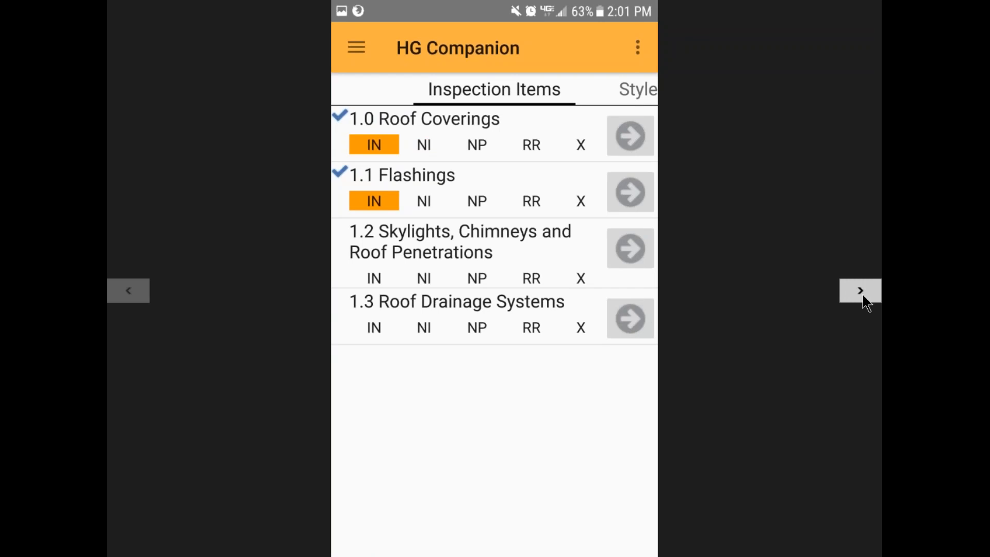
{"action": "left_click", "coordinate": [862, 295]}
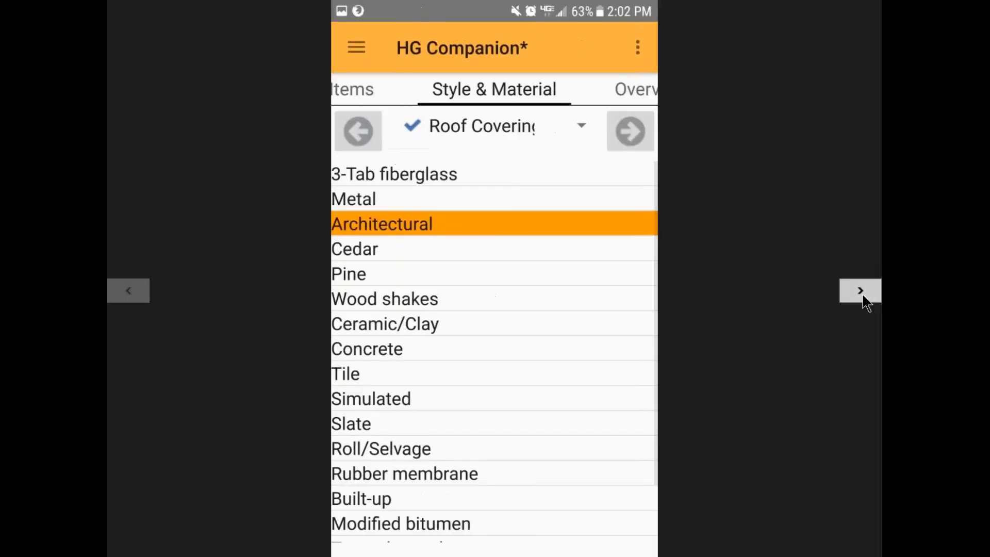
{"action": "left_click", "coordinate": [863, 295]}
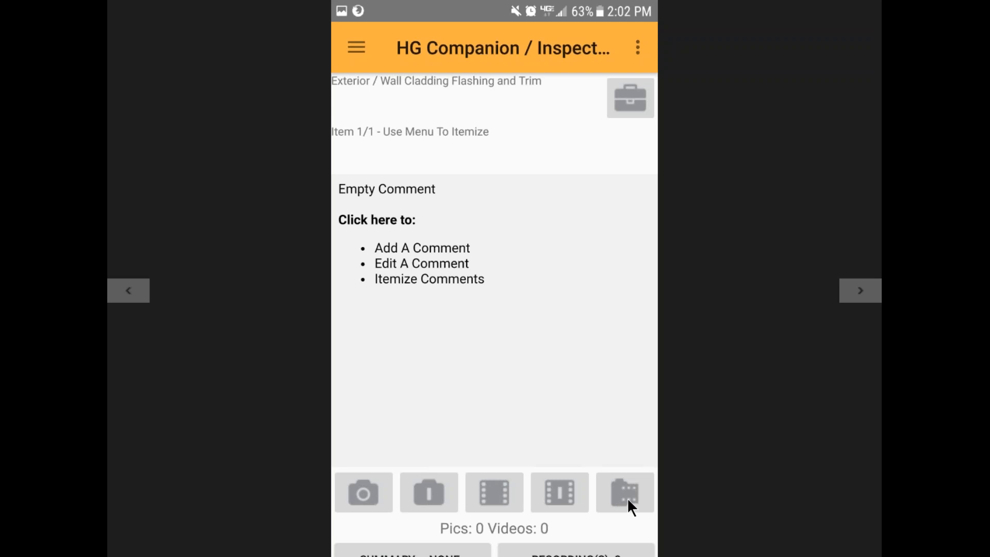
{"action": "left_click", "coordinate": [876, 289]}
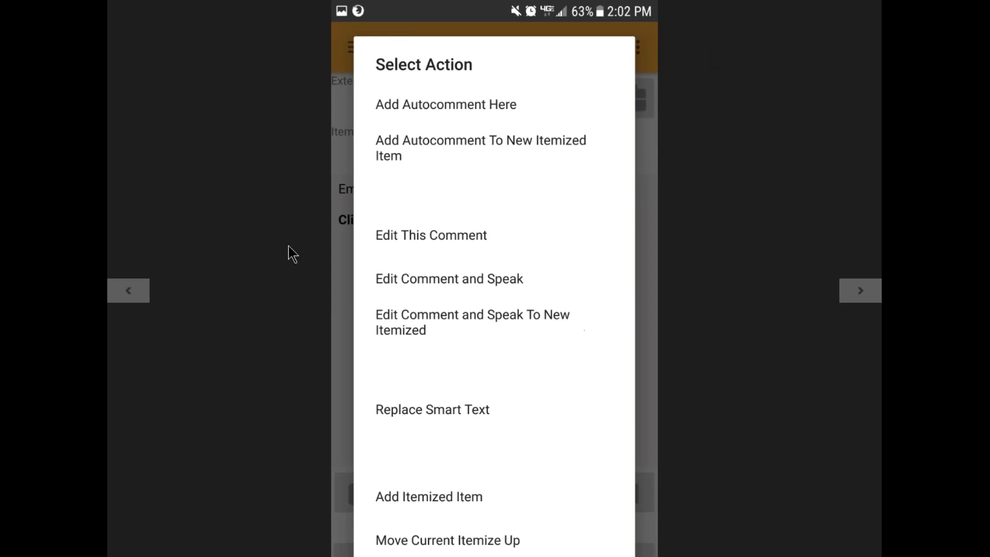
{"action": "left_click", "coordinate": [146, 292]}
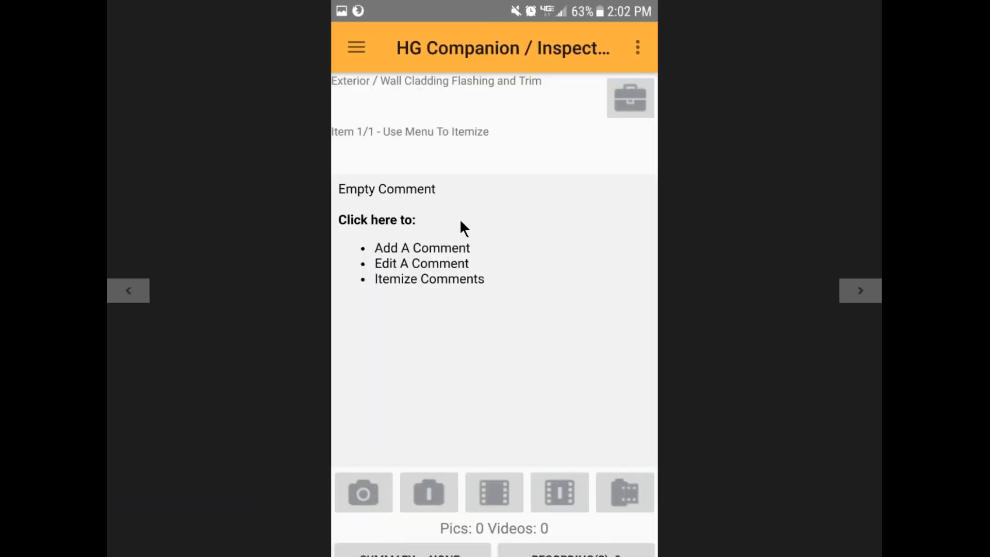
{"action": "left_click", "coordinate": [846, 292]}
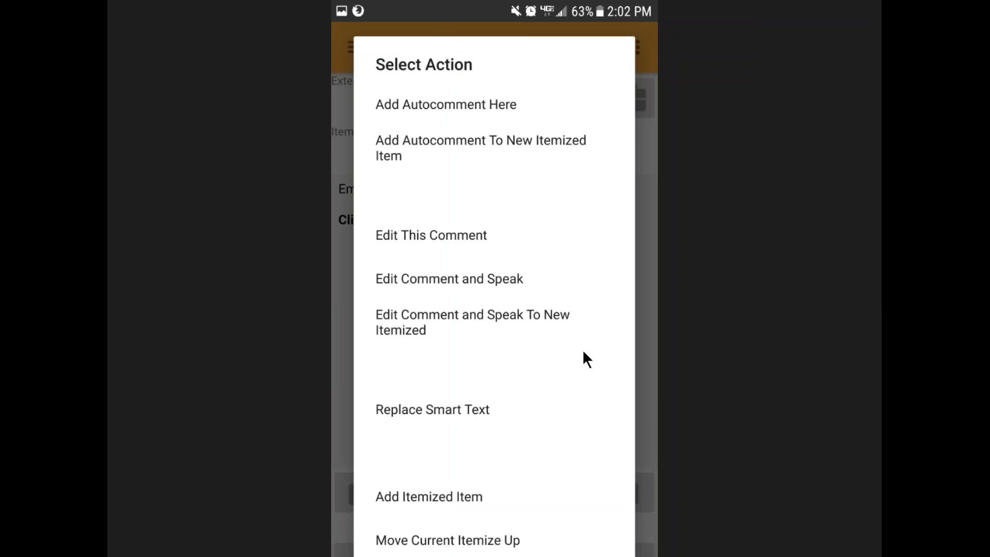
{"action": "mouse_move", "coordinate": [710, 439]}
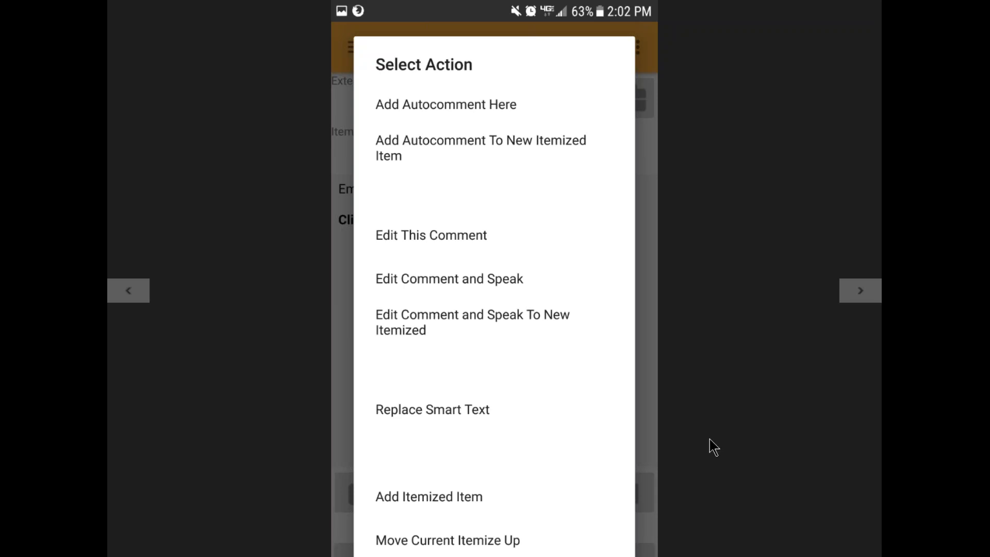
{"action": "left_click", "coordinate": [867, 293]}
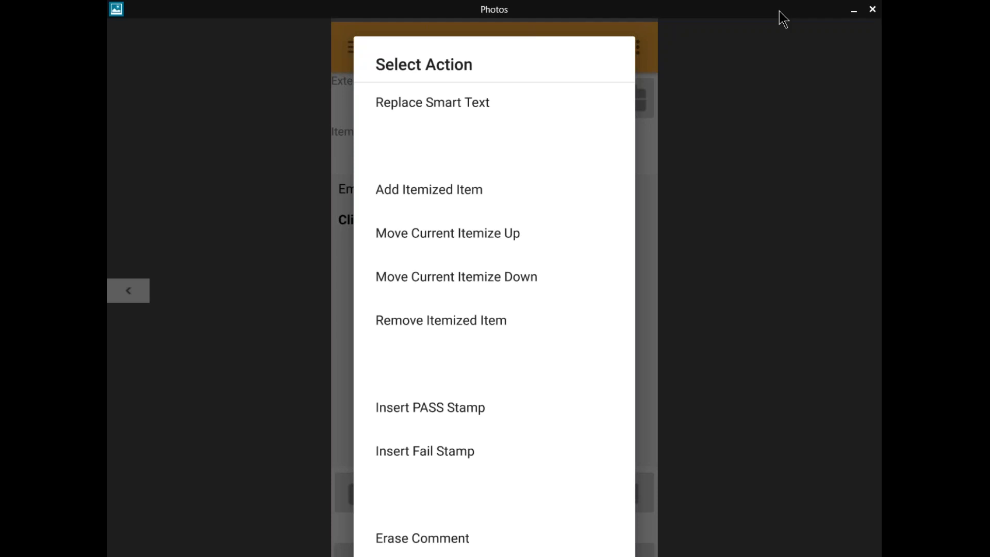
{"action": "left_click", "coordinate": [872, 9]}
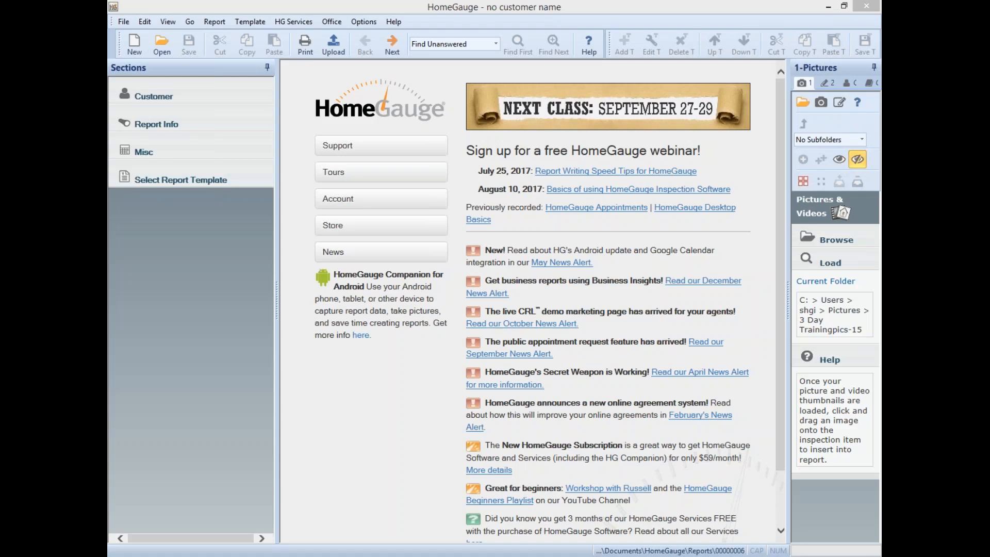
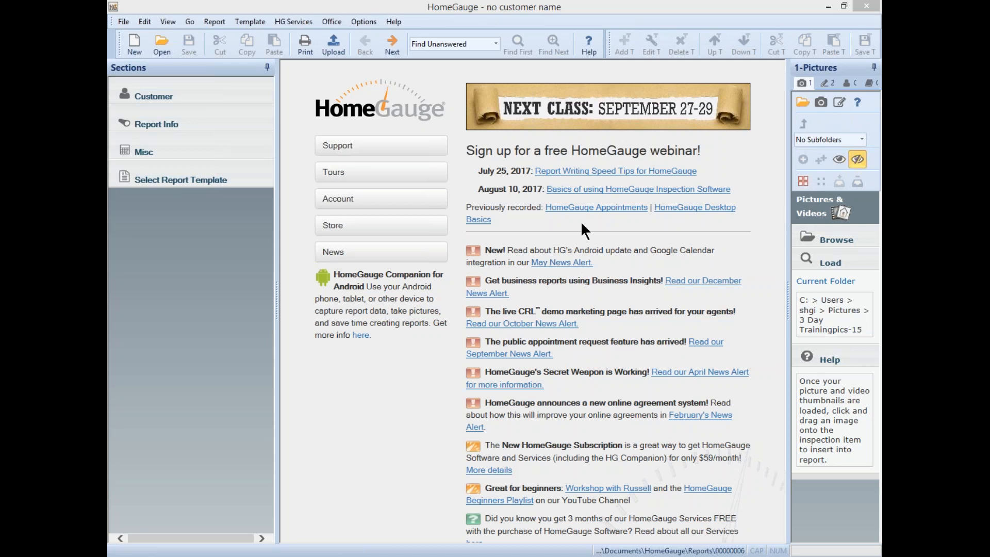
- Review the HG Cloud reports available for download, including the most recently uploaded HG Companion entry, and leave the list without downloading
{"action": "left_click", "coordinate": [282, 22]}
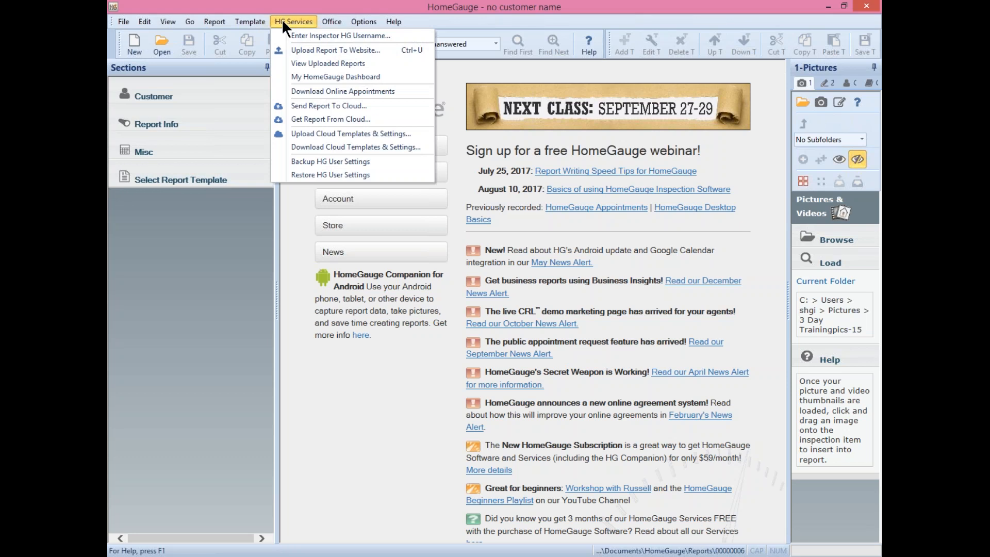
{"action": "left_click", "coordinate": [317, 118]}
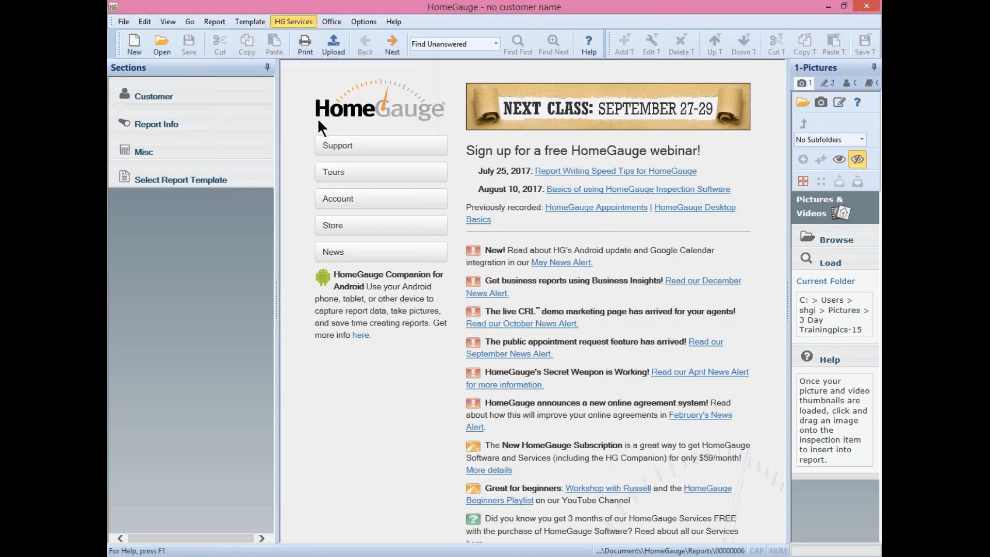
{"action": "left_click", "coordinate": [545, 315]}
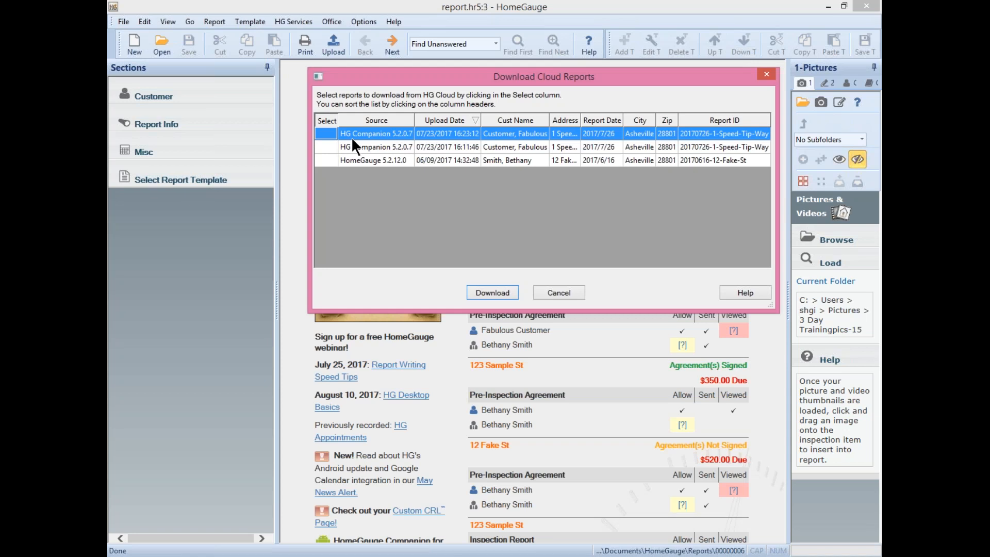
{"action": "left_click", "coordinate": [376, 145]}
{"action": "left_click", "coordinate": [331, 130]}
{"action": "left_click", "coordinate": [553, 297]}
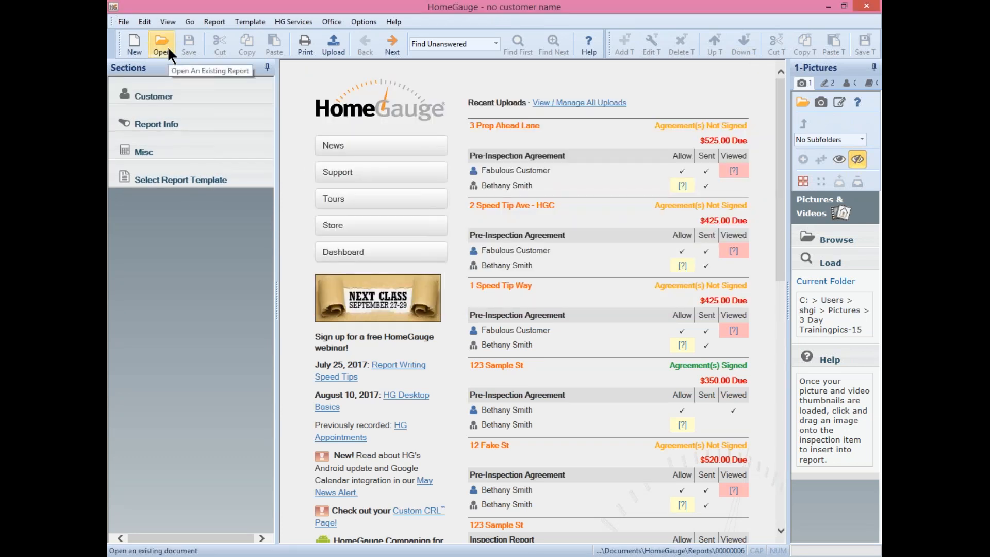
- Open the existing report dated 7/26/2017 and start Edit All Photos from its first picture
{"action": "left_click", "coordinate": [169, 49]}
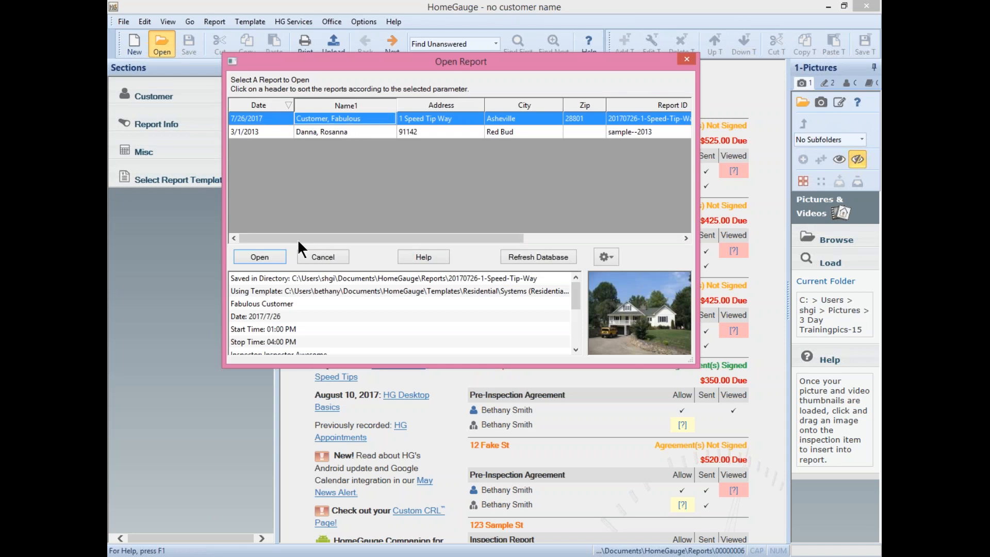
{"action": "left_click", "coordinate": [274, 252]}
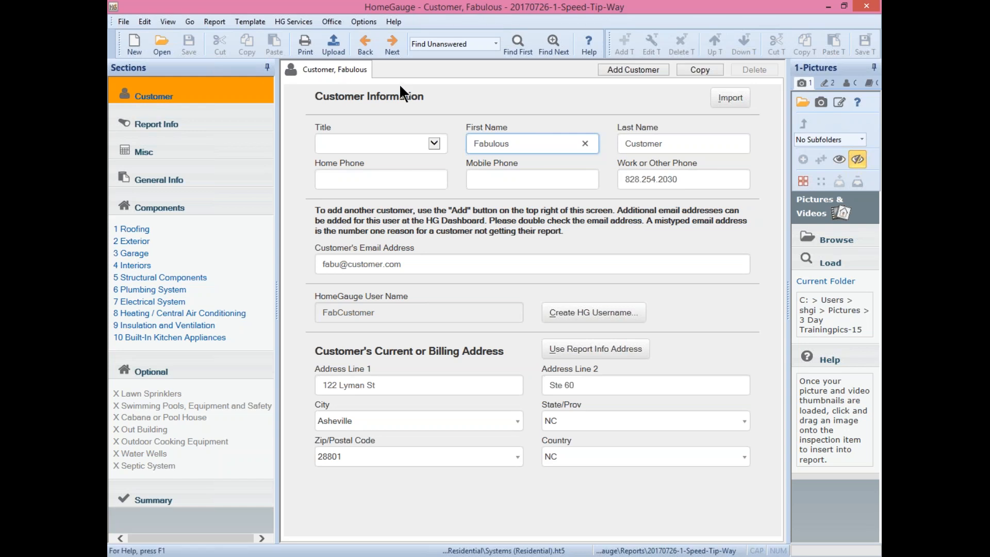
{"action": "left_click", "coordinate": [497, 45]}
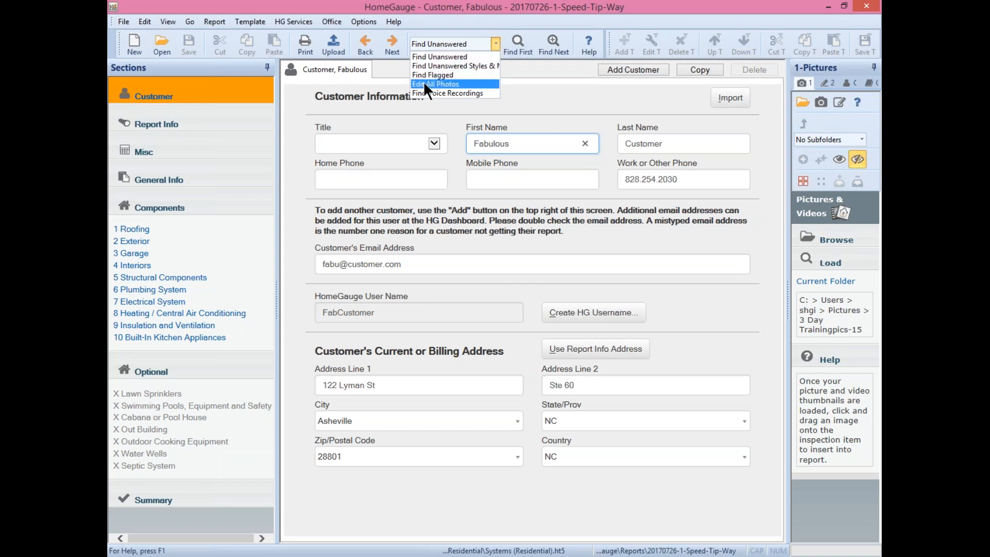
{"action": "left_click", "coordinate": [462, 83]}
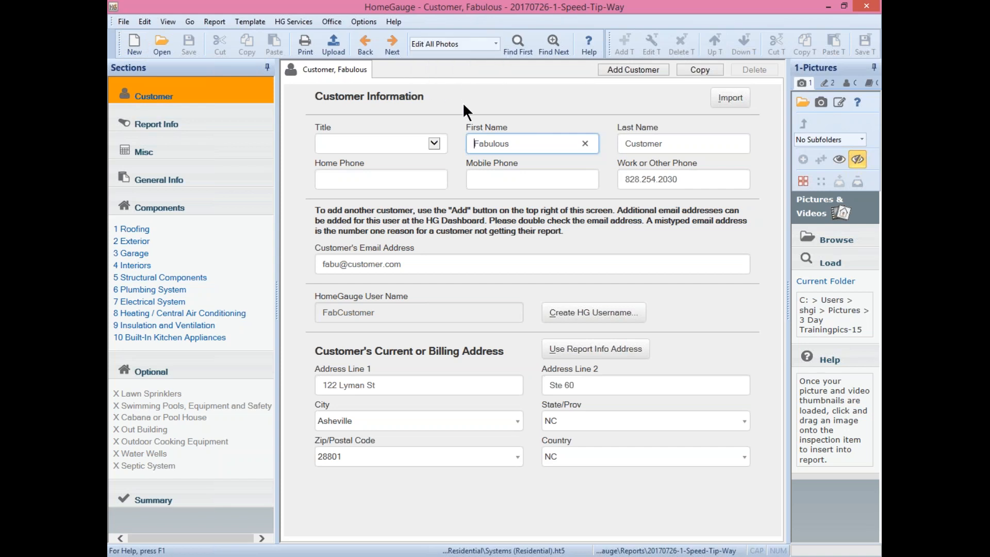
{"action": "left_click", "coordinate": [519, 45]}
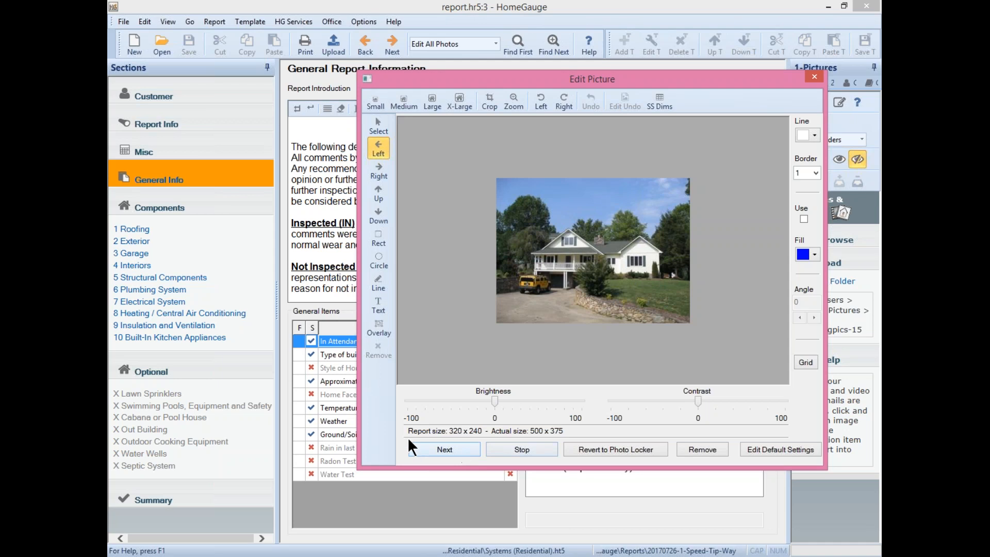
- Advance through the report's photos to the Exterior section, drawing a left arrow on the roof drainage photo of the ground beside the deck
{"action": "left_click", "coordinate": [433, 443]}
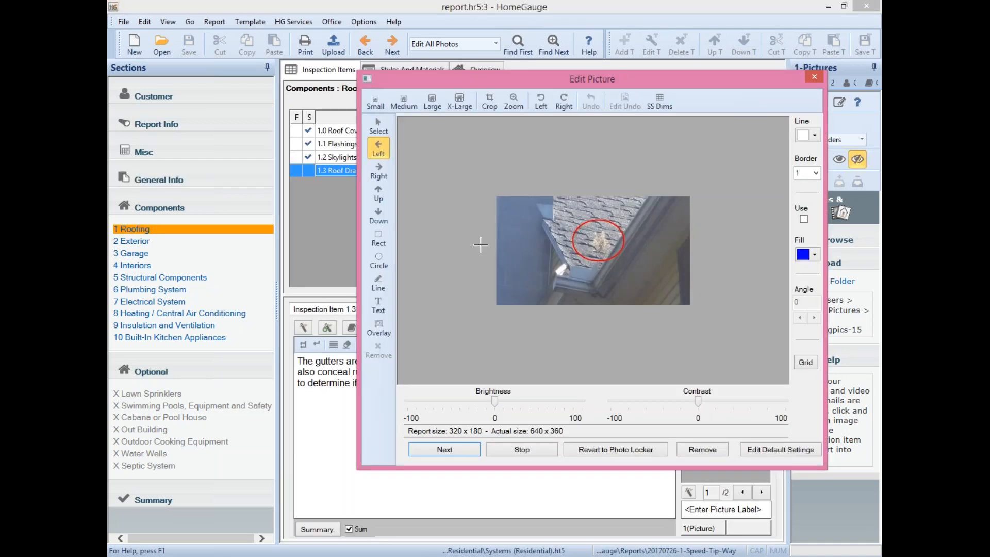
{"action": "left_click", "coordinate": [450, 447]}
{"action": "left_click", "coordinate": [463, 450]}
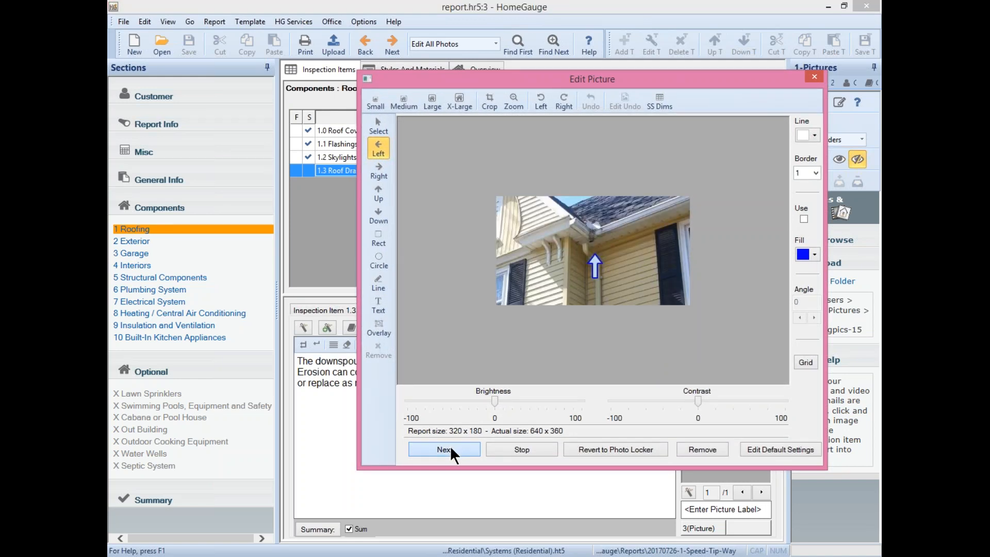
{"action": "left_click", "coordinate": [450, 448]}
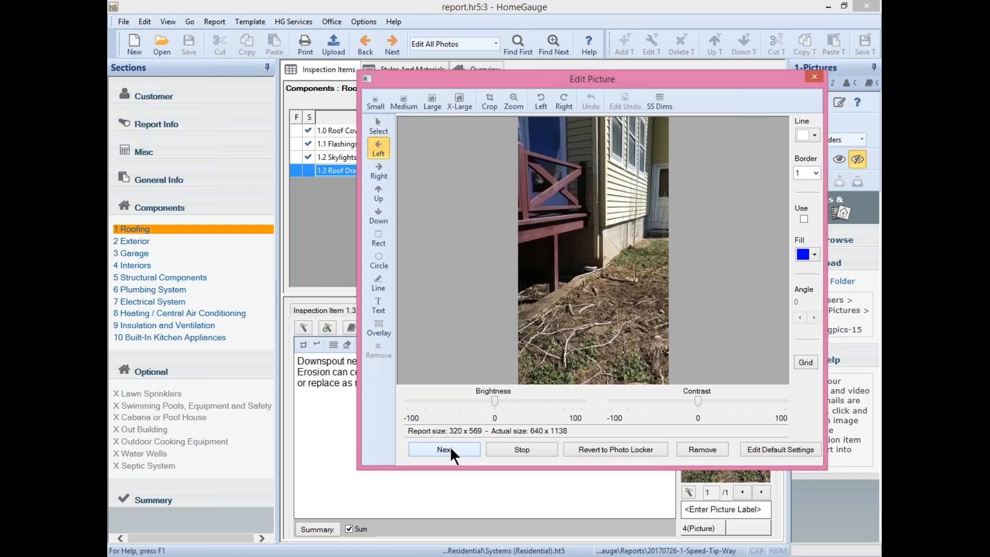
{"action": "left_click_drag", "start_coordinate": [576, 245], "coordinate": [616, 287]}
{"action": "left_click", "coordinate": [469, 445]}
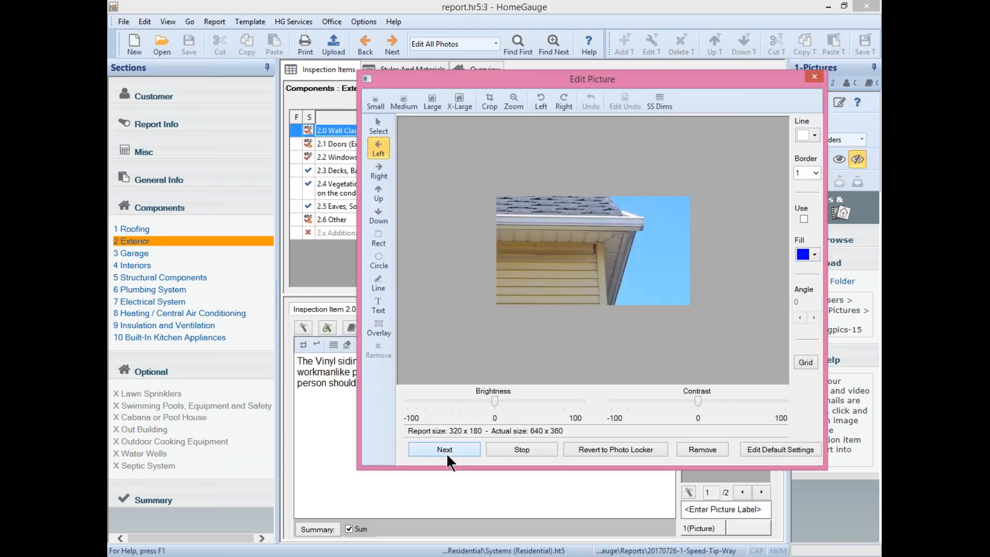
- Draw a rectangle on the second wall cladding photo around the siding above the roof edge, and continue to the next item
{"action": "left_click", "coordinate": [444, 449]}
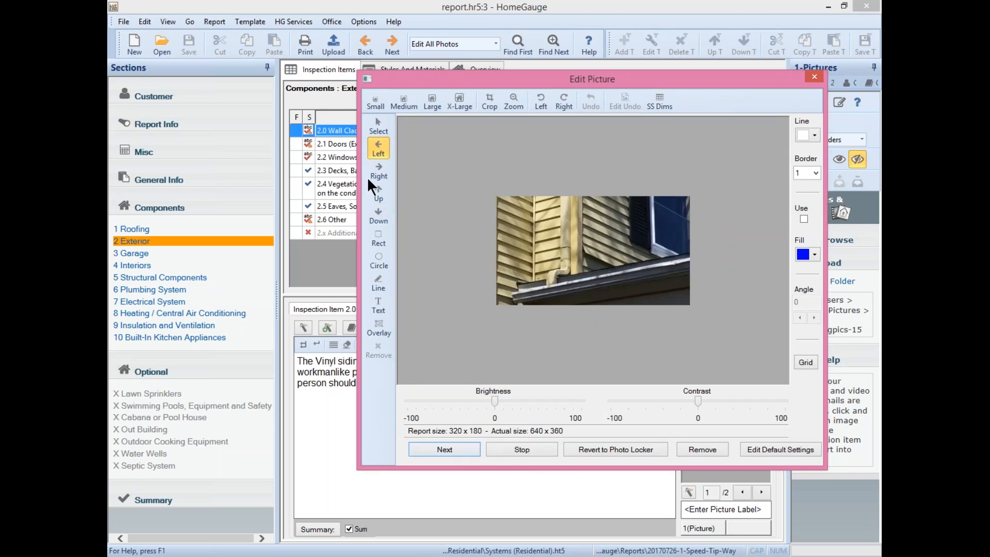
{"action": "left_click", "coordinate": [378, 238]}
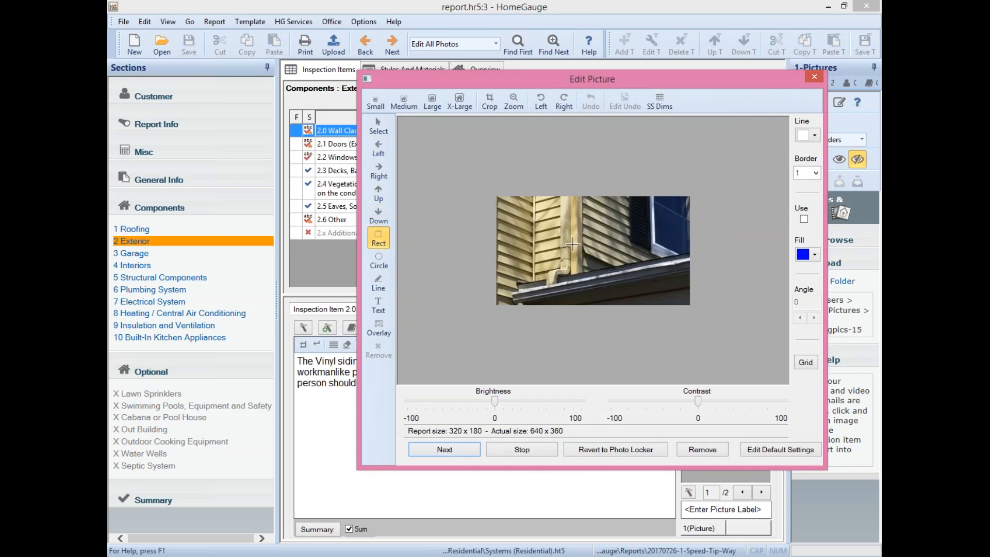
{"action": "mouse_move", "coordinate": [575, 230]}
{"action": "left_mouse_down"}
{"action": "mouse_move", "coordinate": [589, 279]}
{"action": "mouse_move", "coordinate": [645, 285]}
{"action": "left_mouse_up"}
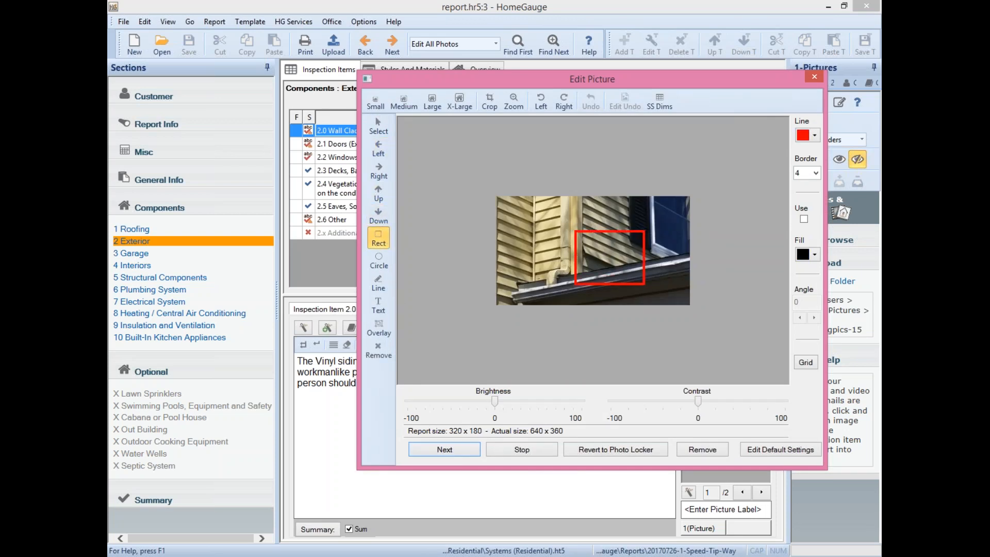
{"action": "left_click", "coordinate": [462, 447]}
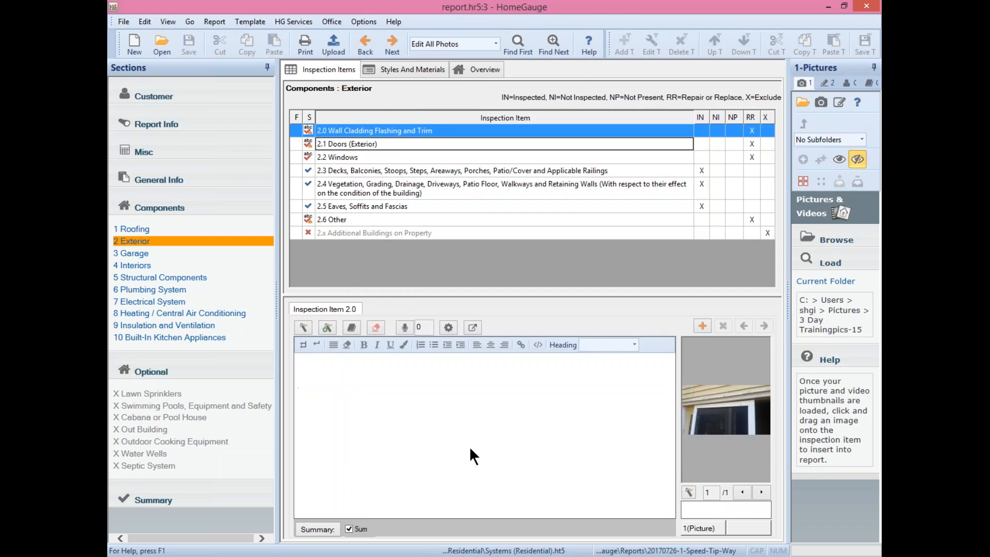
- Advance to the Garage section's occupant door photo and draw a rectangle around the bottom of the doorway and foundation, continuing to the next photo
{"action": "left_click", "coordinate": [442, 447]}
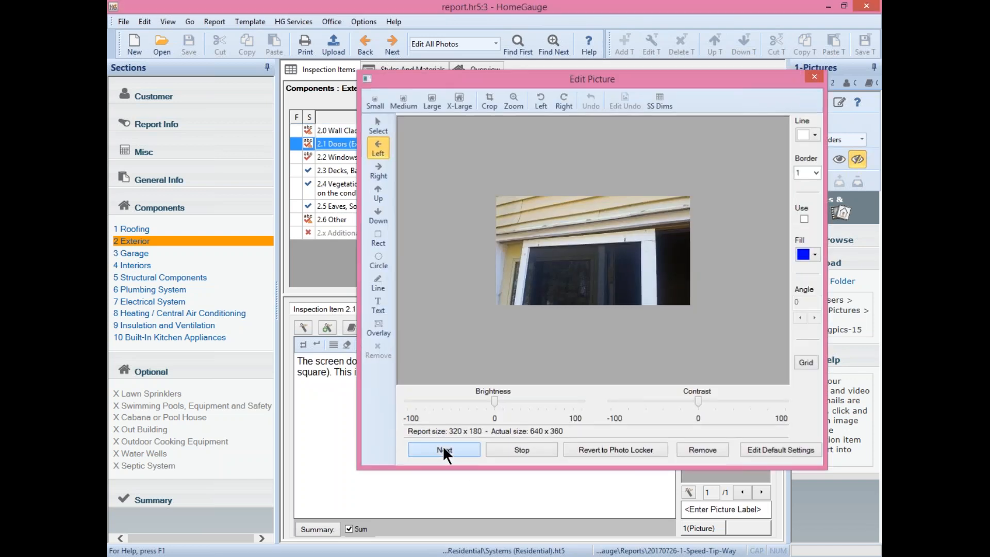
{"action": "left_click", "coordinate": [443, 447]}
{"action": "left_click", "coordinate": [443, 447]}
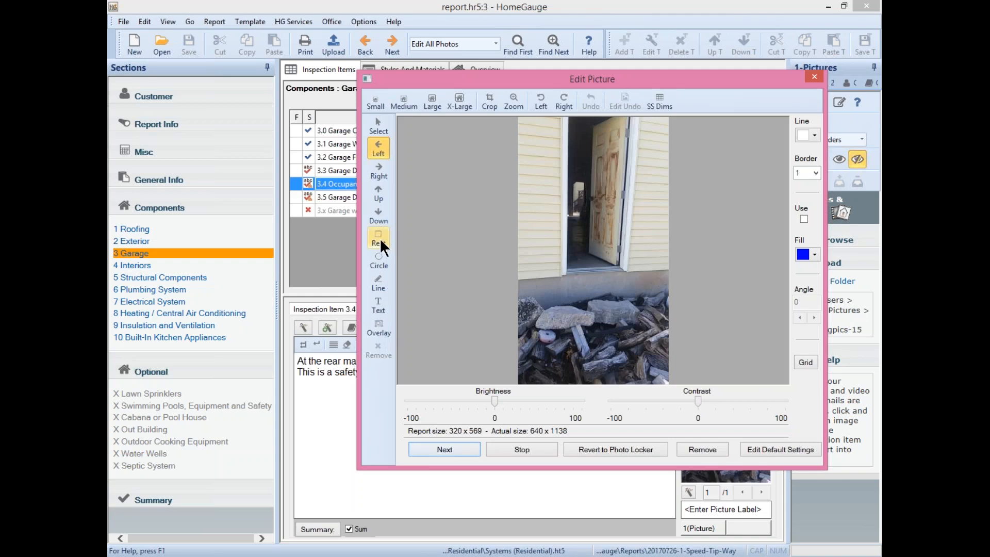
{"action": "left_click", "coordinate": [380, 238]}
{"action": "mouse_move", "coordinate": [535, 244]}
{"action": "left_mouse_down"}
{"action": "mouse_move", "coordinate": [573, 315]}
{"action": "mouse_move", "coordinate": [659, 330]}
{"action": "left_mouse_up"}
{"action": "left_click", "coordinate": [450, 445]}
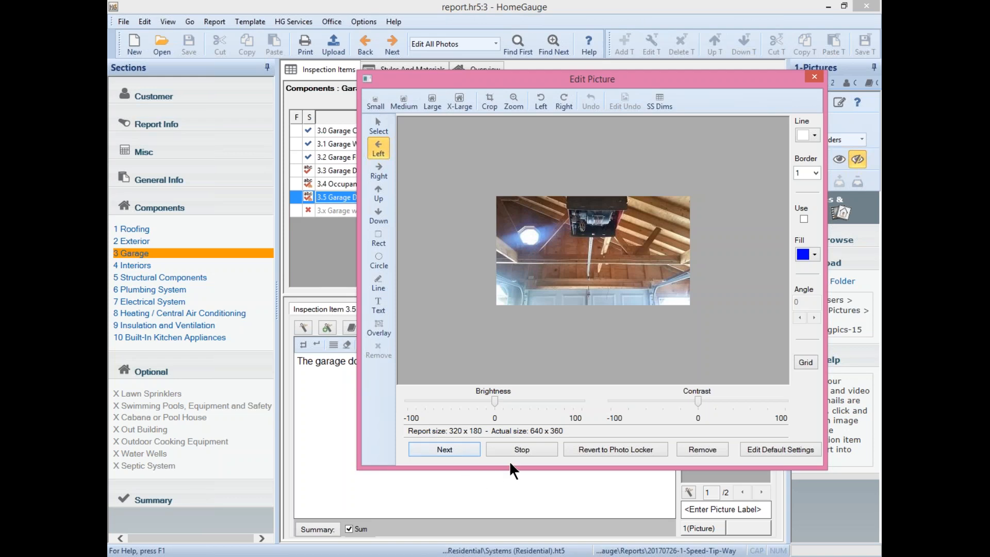
- Stop photo editing at the garage door operators item, resume with Find Next, and stop at the Interiors ceiling photo
{"action": "left_click", "coordinate": [522, 449]}
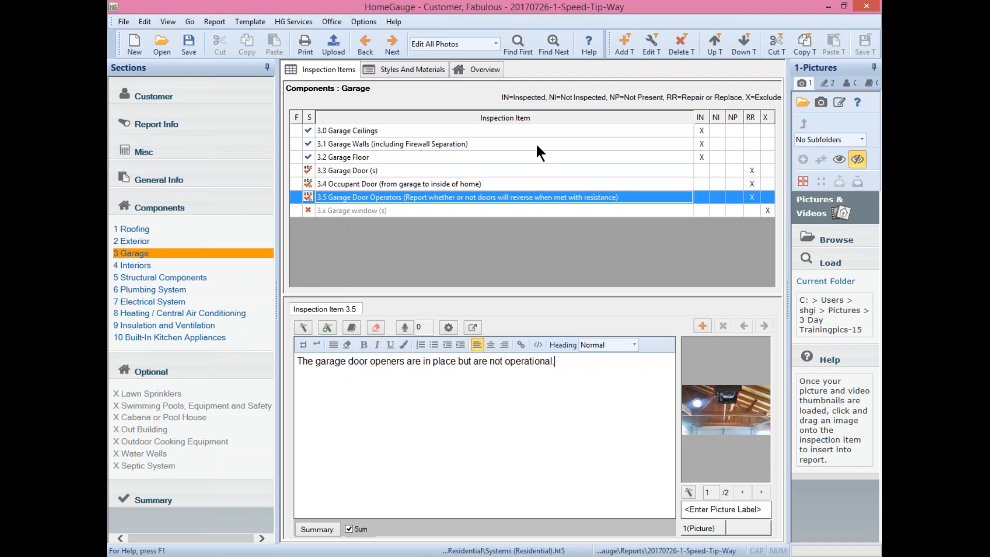
{"action": "left_click", "coordinate": [558, 39]}
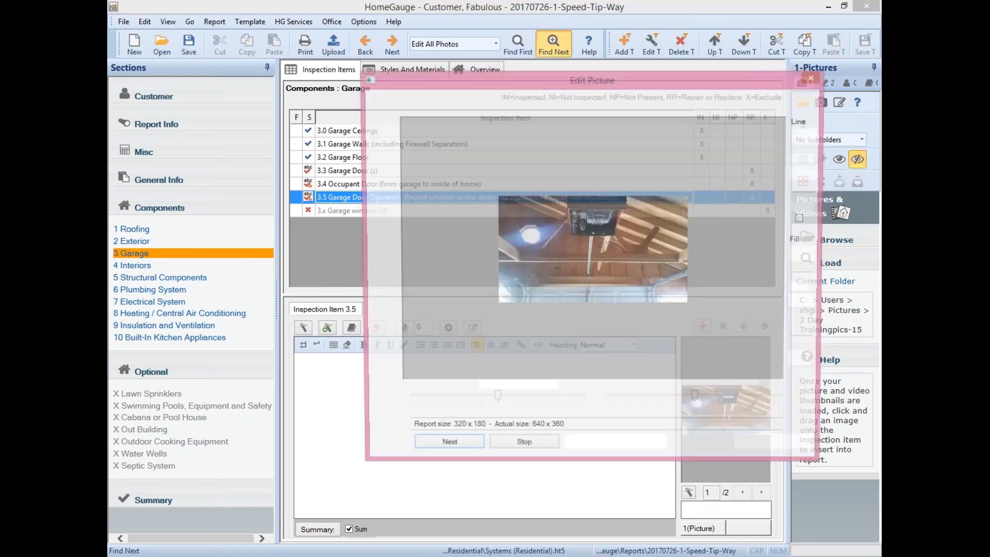
{"action": "left_click", "coordinate": [451, 445]}
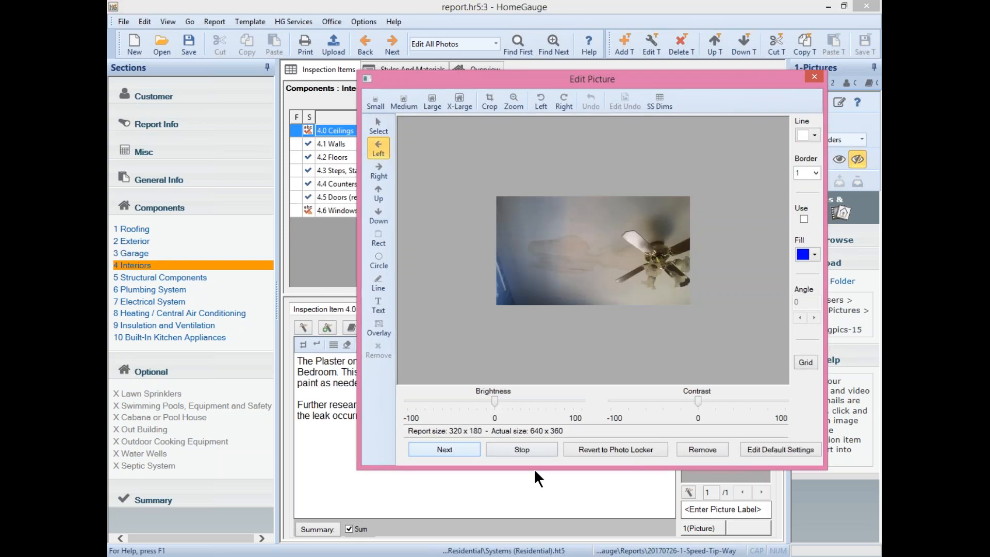
{"action": "left_click", "coordinate": [526, 450]}
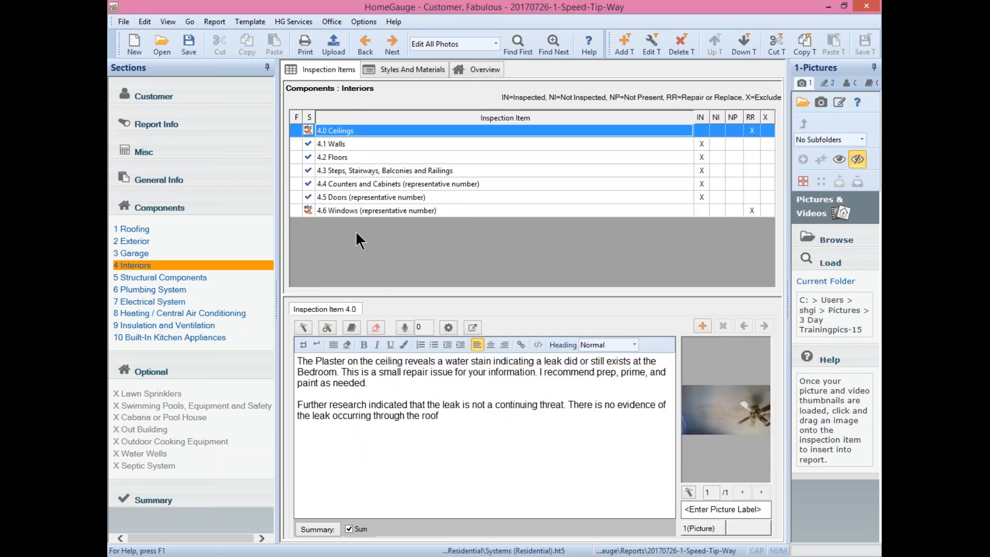
- Mark the unanswered inspection items as inspected (IN) section by section, starting from Roofing and including Plumbing System and Electrical System
{"action": "left_click", "coordinate": [170, 230]}
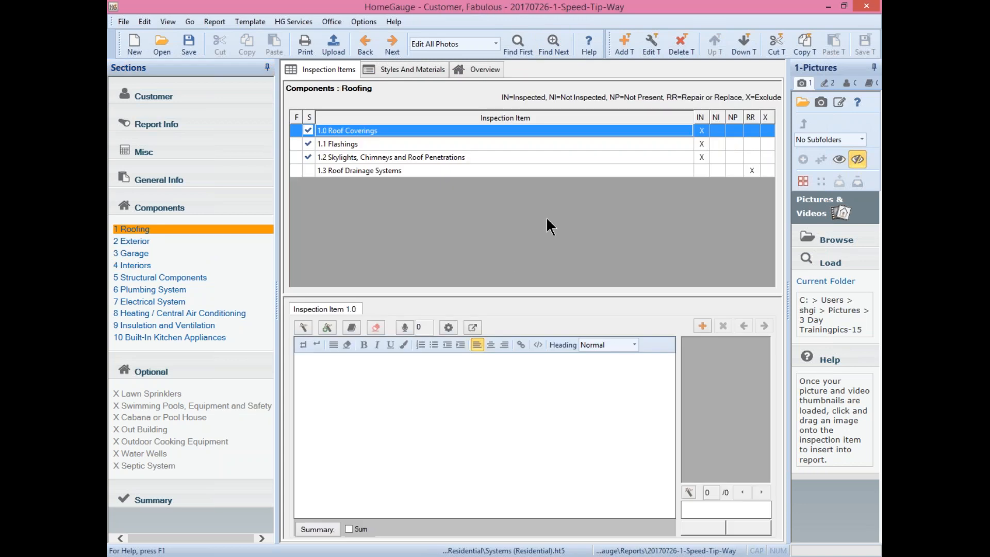
{"action": "left_click", "coordinate": [701, 116]}
{"action": "left_click", "coordinate": [701, 116]}
{"action": "left_click", "coordinate": [703, 121]}
{"action": "left_click", "coordinate": [166, 291]}
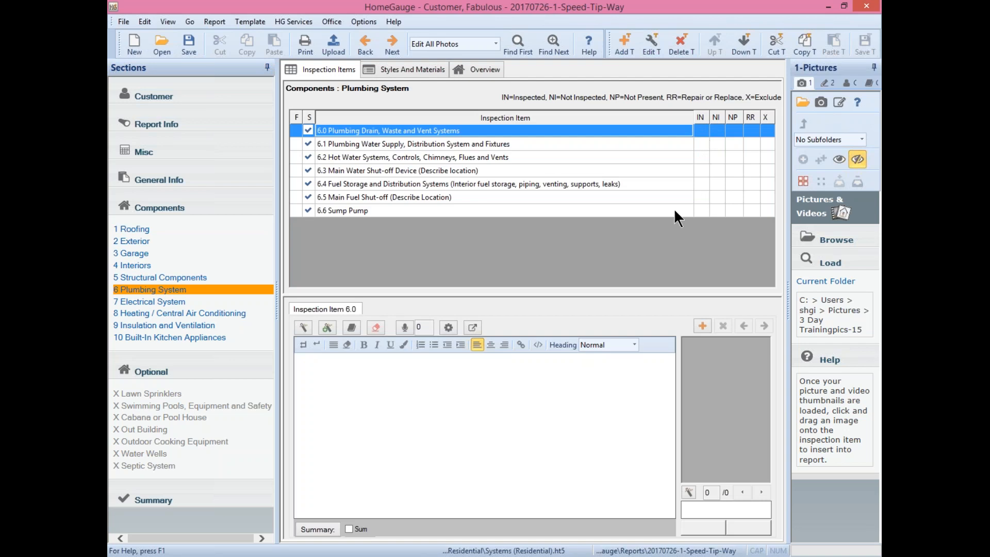
{"action": "left_click", "coordinate": [704, 118]}
{"action": "left_click", "coordinate": [239, 303]}
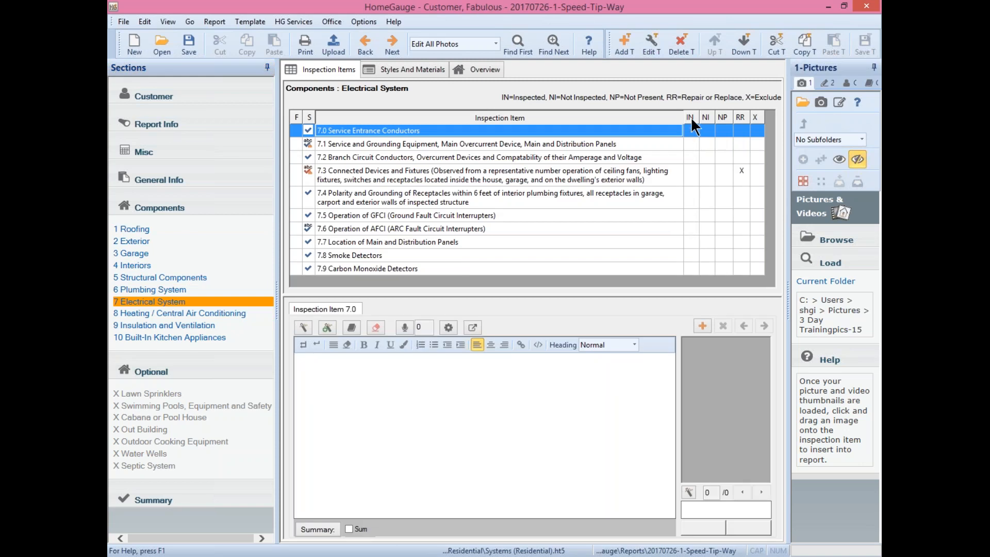
{"action": "left_click", "coordinate": [691, 119]}
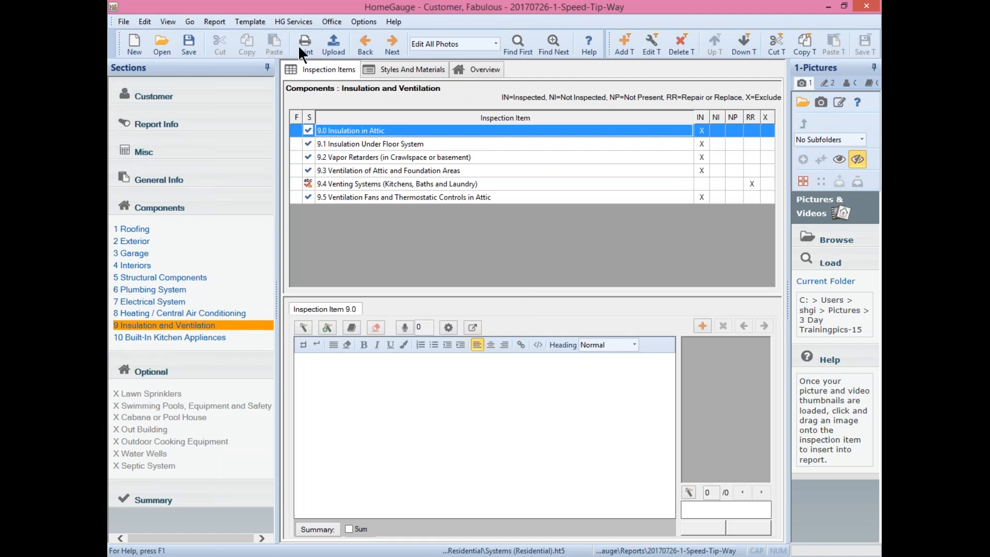
- Generate a print preview of the full report for upload or print with pictures, continuing despite the unanswered items
{"action": "left_click", "coordinate": [312, 42]}
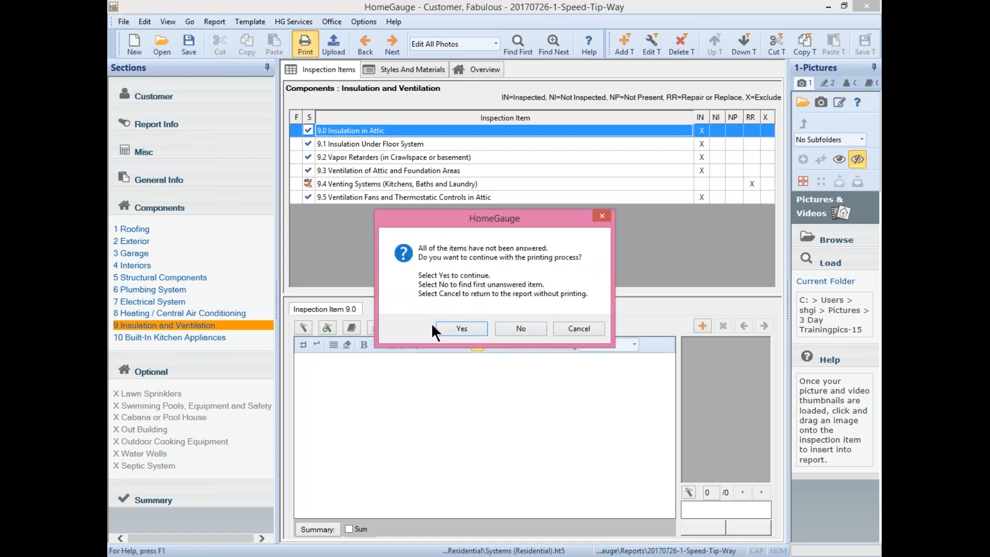
{"action": "left_click", "coordinate": [447, 327]}
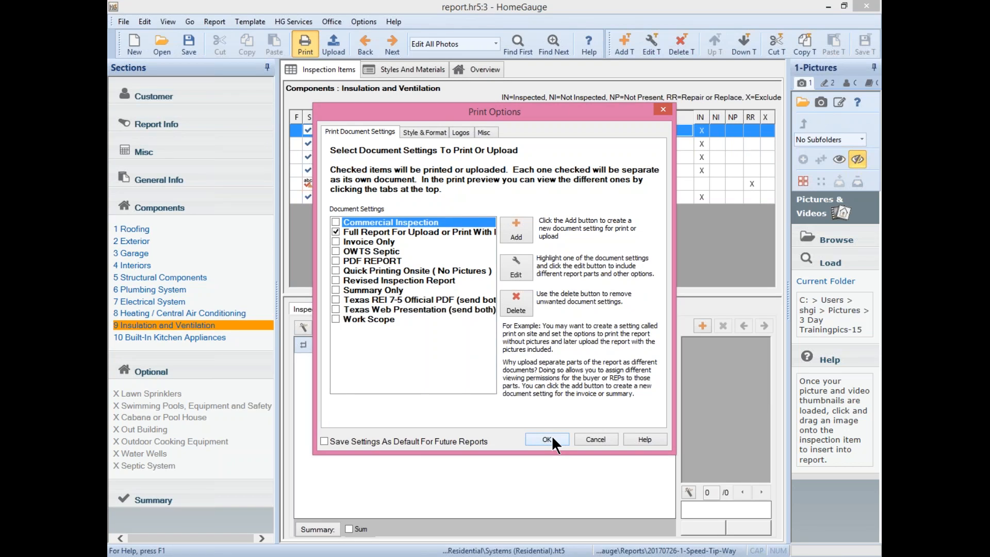
{"action": "left_click", "coordinate": [553, 438]}
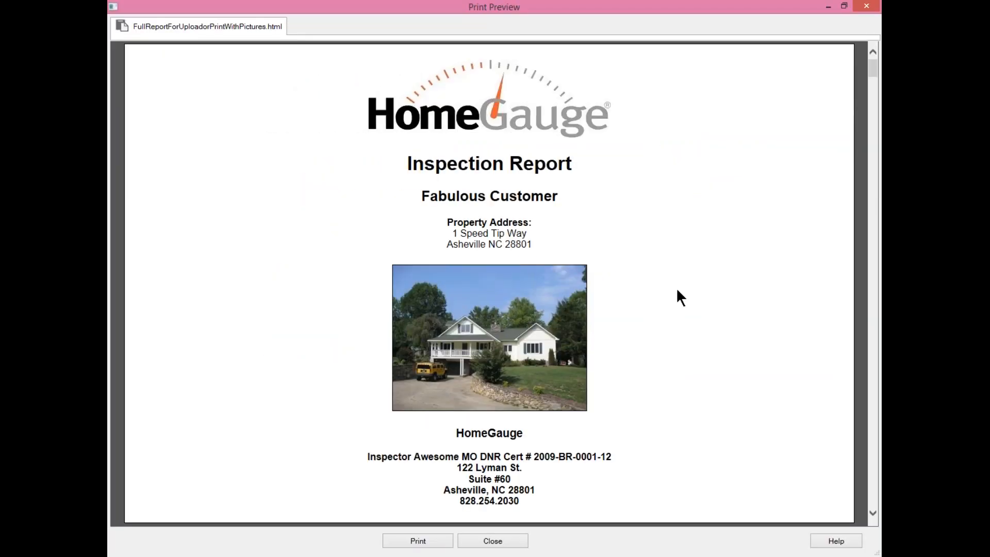
- Review the previewed report from the cover page to the Garage section, and close the preview
{"action": "scroll", "coordinate": [751, 385], "scroll_direction": "down", "scroll_amount": 15}
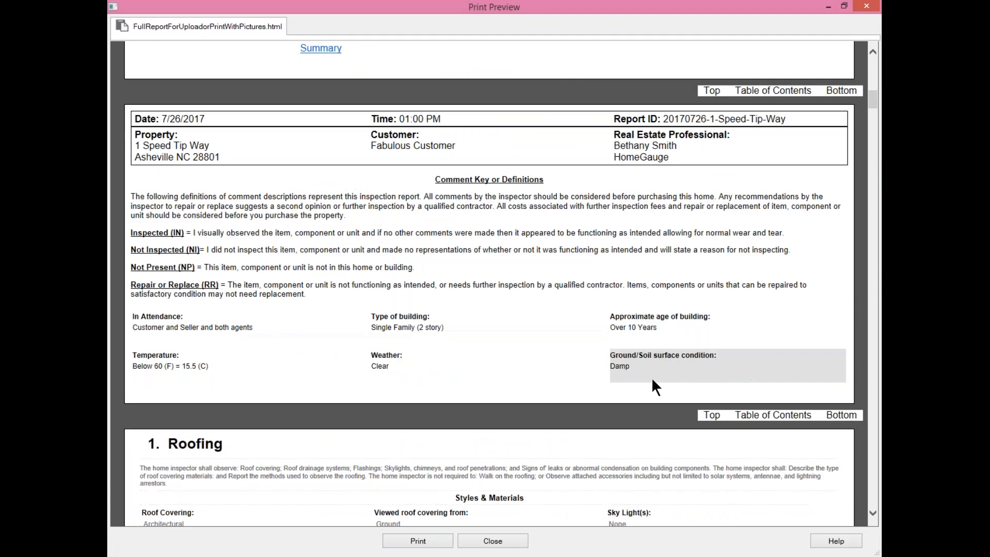
{"action": "scroll", "coordinate": [661, 376], "scroll_direction": "down", "scroll_amount": 12}
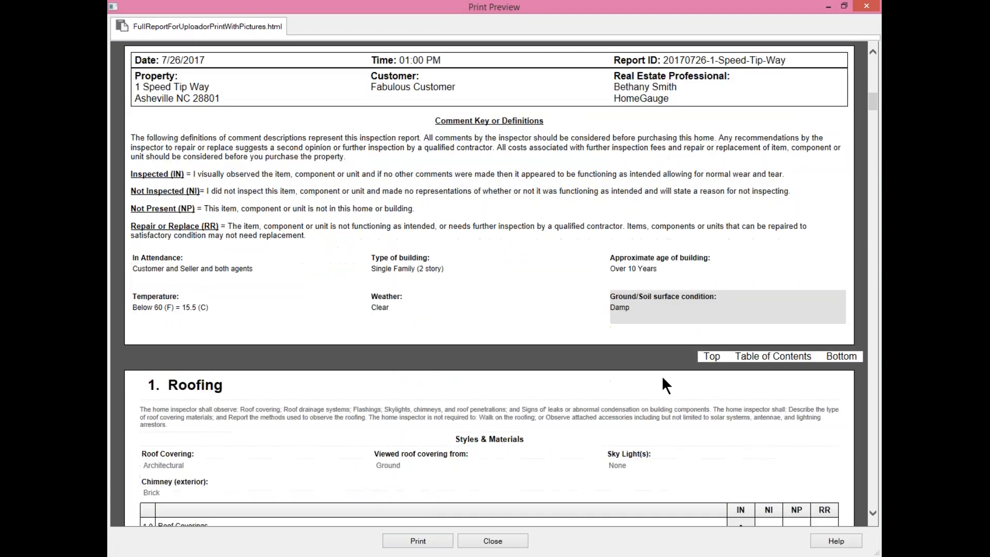
{"action": "scroll", "coordinate": [672, 377], "scroll_direction": "down", "scroll_amount": 15}
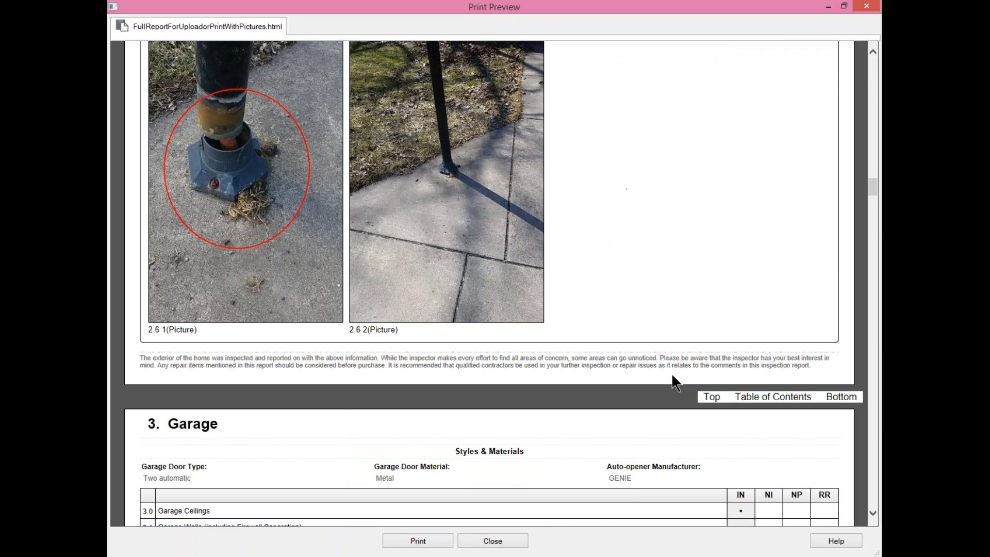
{"action": "scroll", "coordinate": [672, 376], "scroll_direction": "down", "scroll_amount": 3}
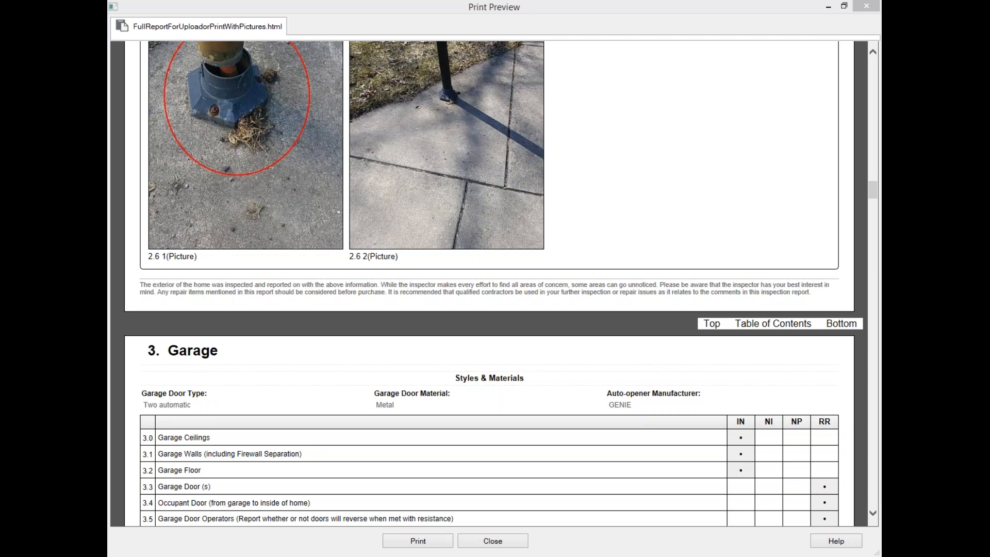
{"action": "left_click", "coordinate": [859, 3]}
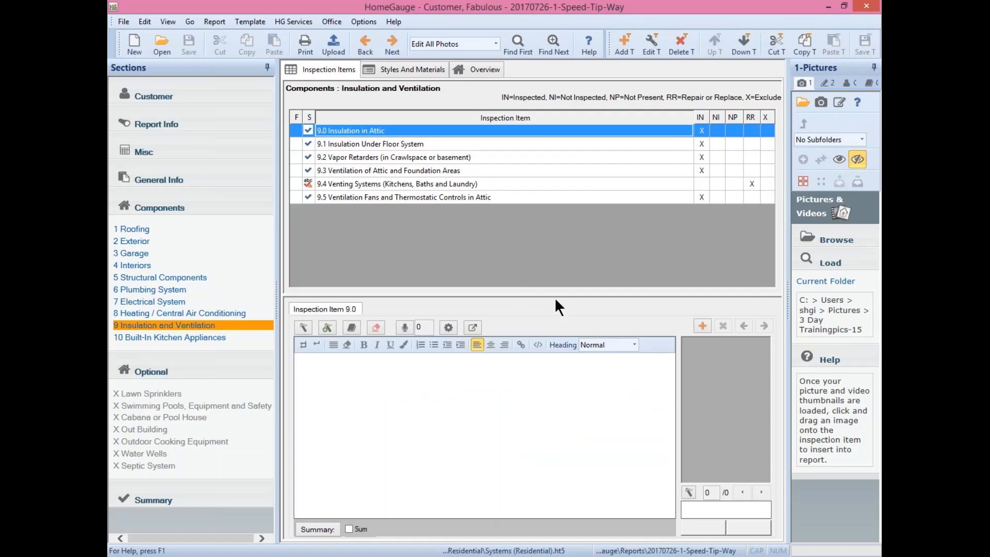
- Check for HomeGauge software updates and dismiss the result
{"action": "left_click", "coordinate": [391, 23]}
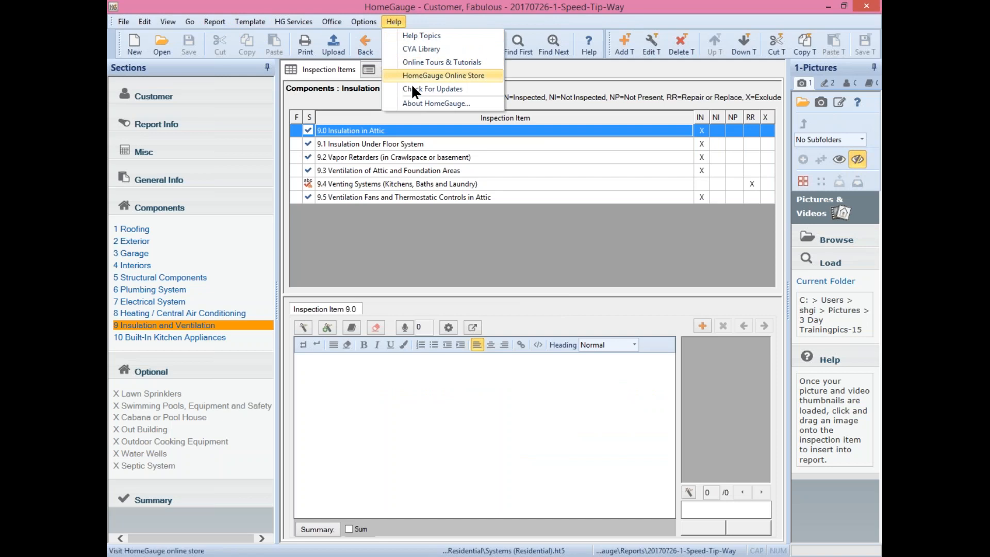
{"action": "left_click", "coordinate": [447, 90]}
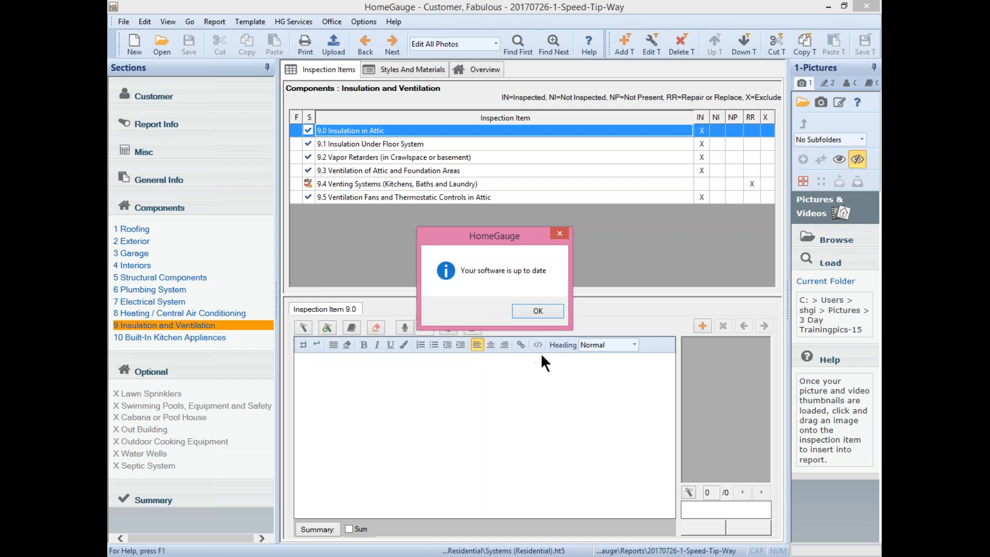
{"action": "left_click", "coordinate": [539, 312]}
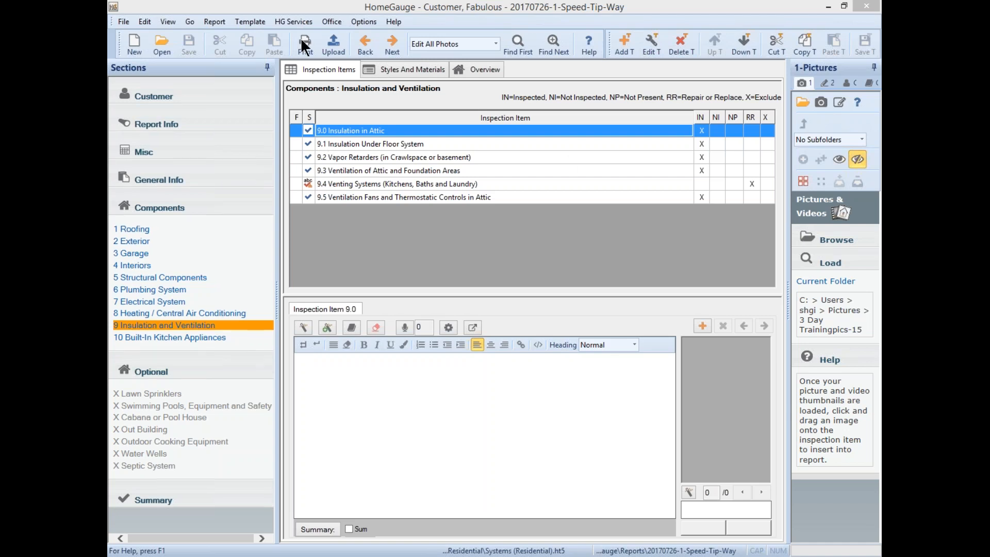
- Open the print options, view the report's style and format choices, and close them without printing
{"action": "left_click", "coordinate": [462, 330]}
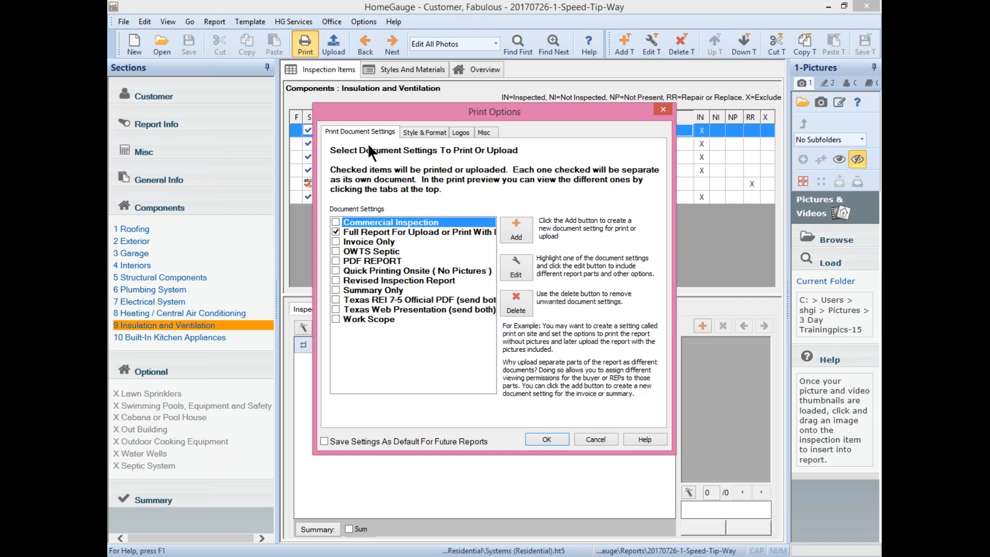
{"action": "left_click", "coordinate": [419, 130]}
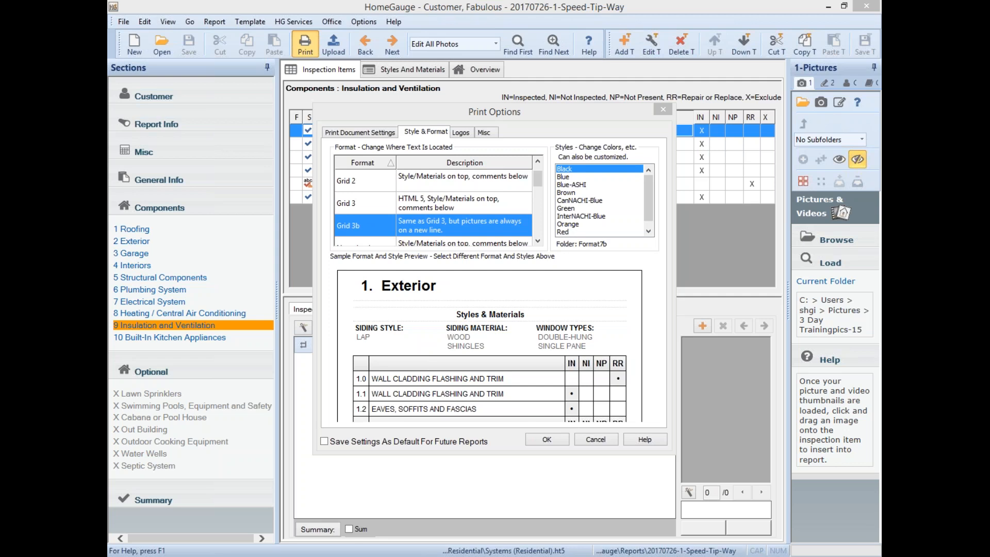
{"action": "left_click", "coordinate": [663, 108]}
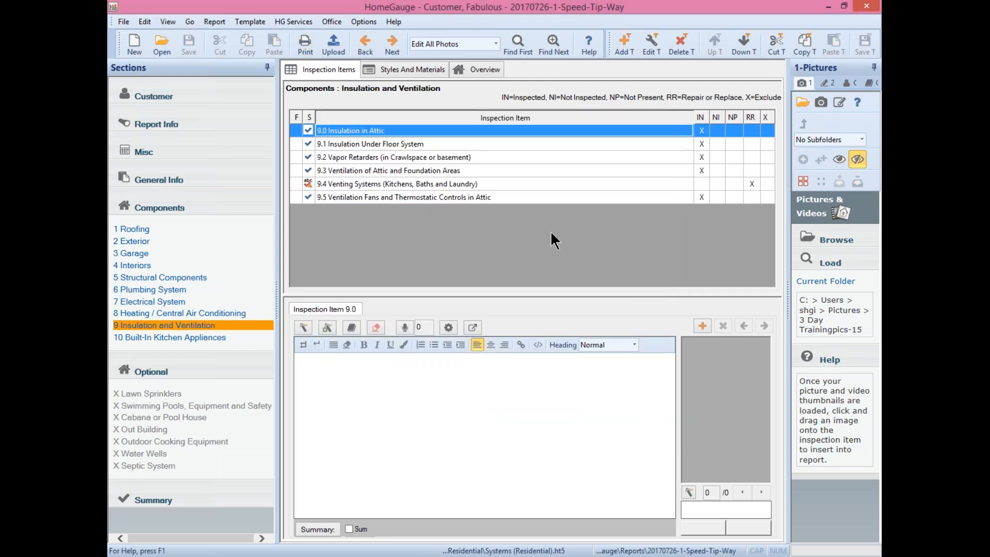
- Open the Garage section's edit settings from Components, switch excluding it by default on and off, and cancel
{"action": "left_click", "coordinate": [153, 208]}
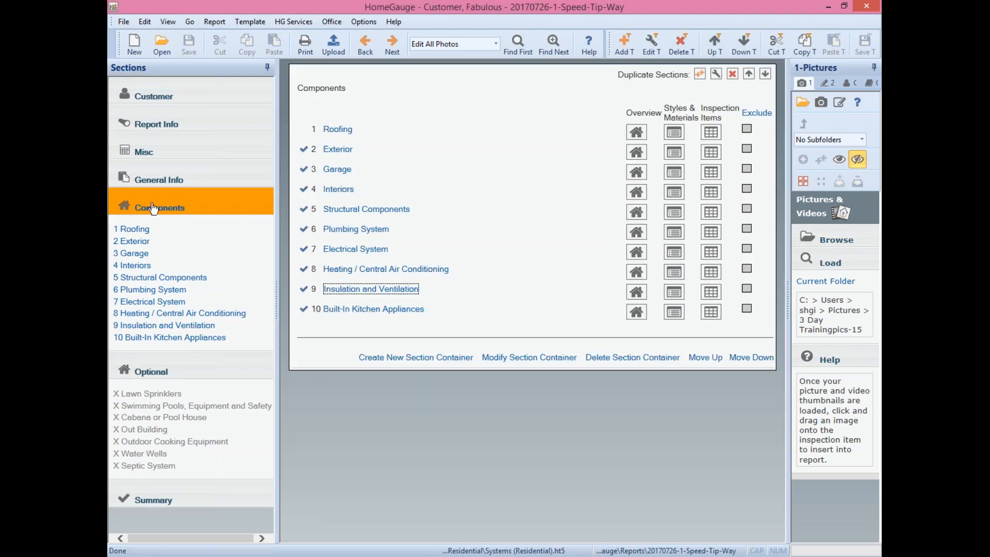
{"action": "left_click", "coordinate": [342, 171]}
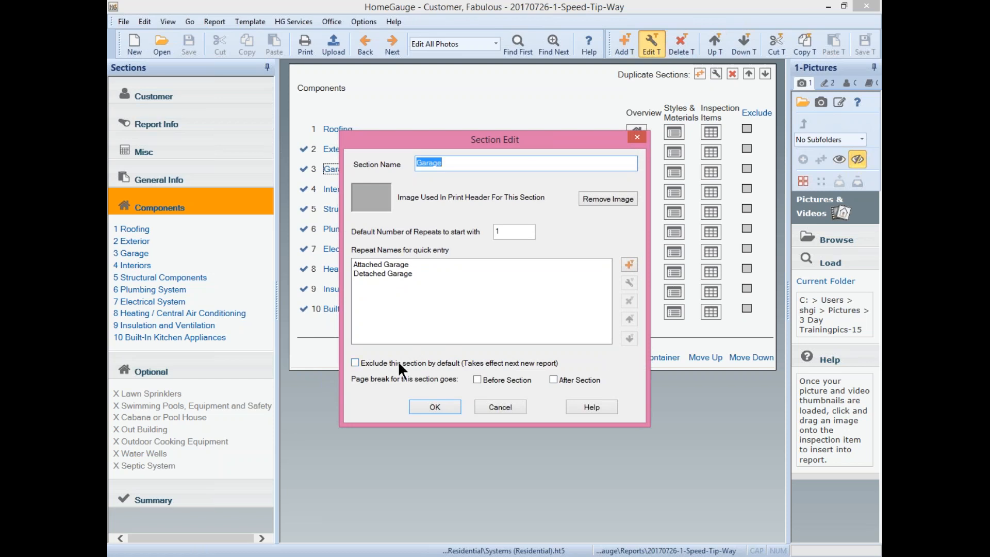
{"action": "left_click", "coordinate": [355, 362]}
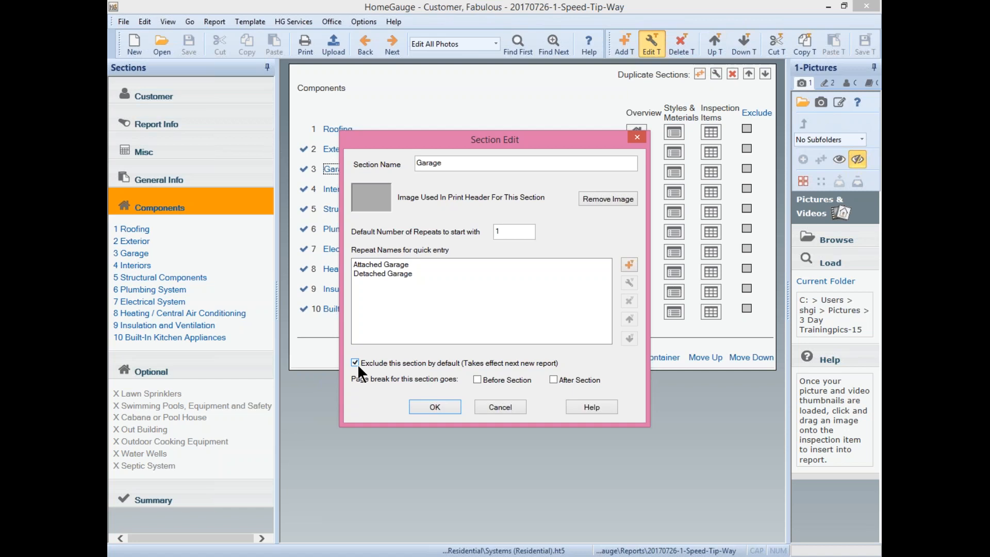
{"action": "left_click", "coordinate": [356, 363]}
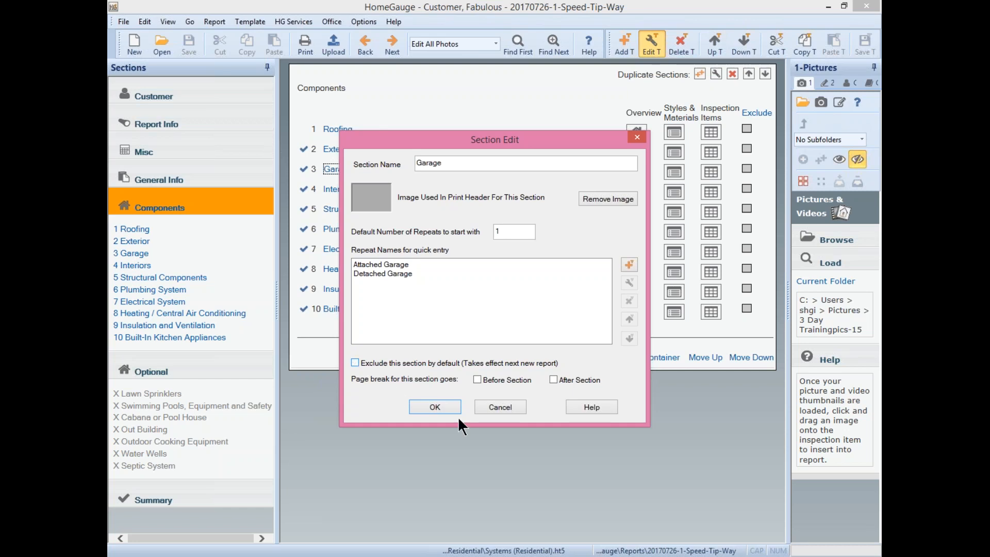
{"action": "left_click", "coordinate": [521, 406]}
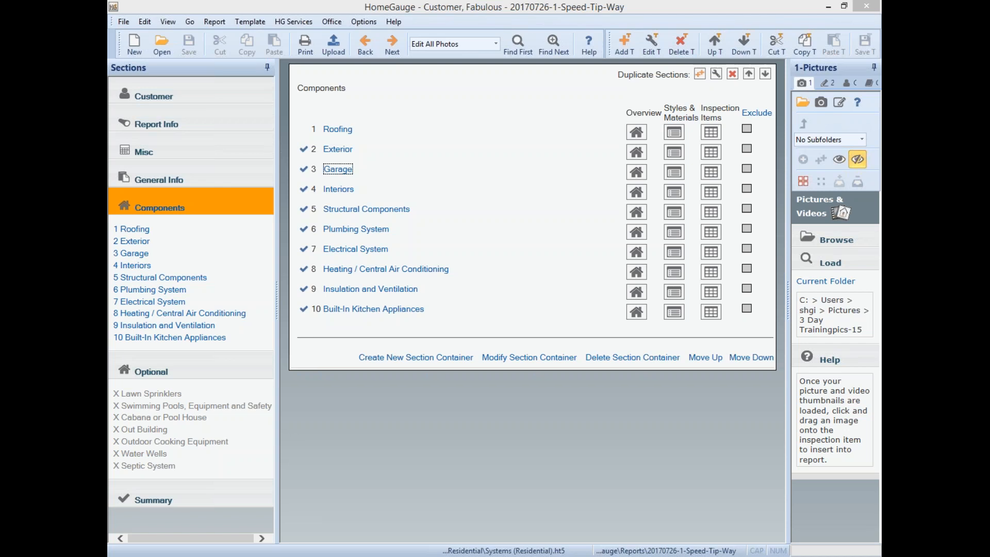
{"action": "left_click", "coordinate": [798, 69]}
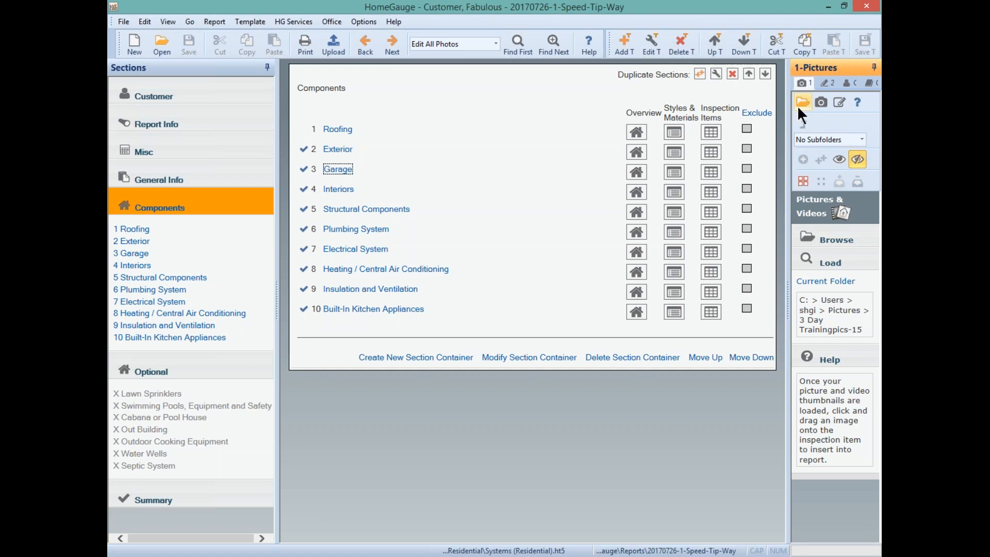
- Load the thumbnails from the webinar picture folder under Desktop instead of the 3 Day Trainingpics-15 folder
{"action": "left_click", "coordinate": [801, 103]}
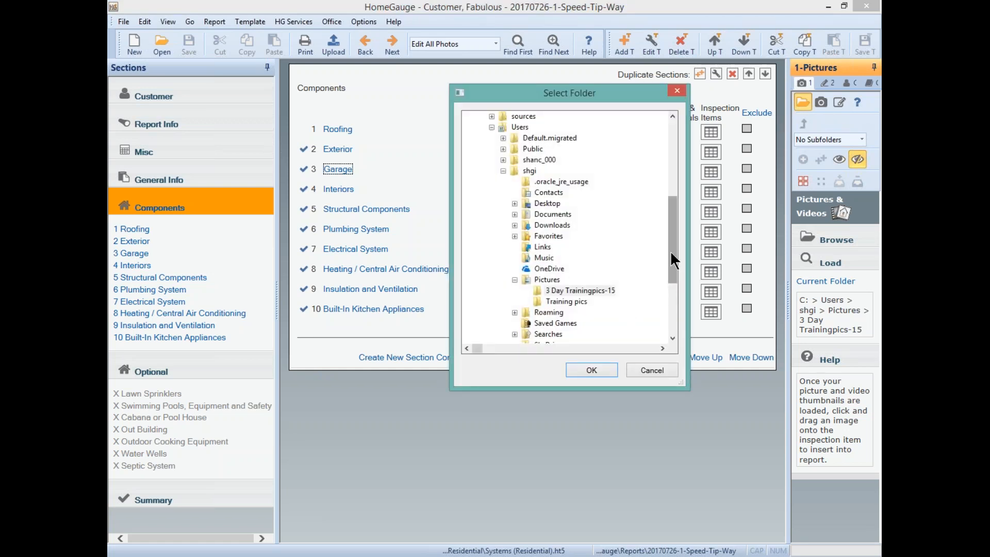
{"action": "left_click_drag", "start_coordinate": [670, 251], "coordinate": [671, 236]}
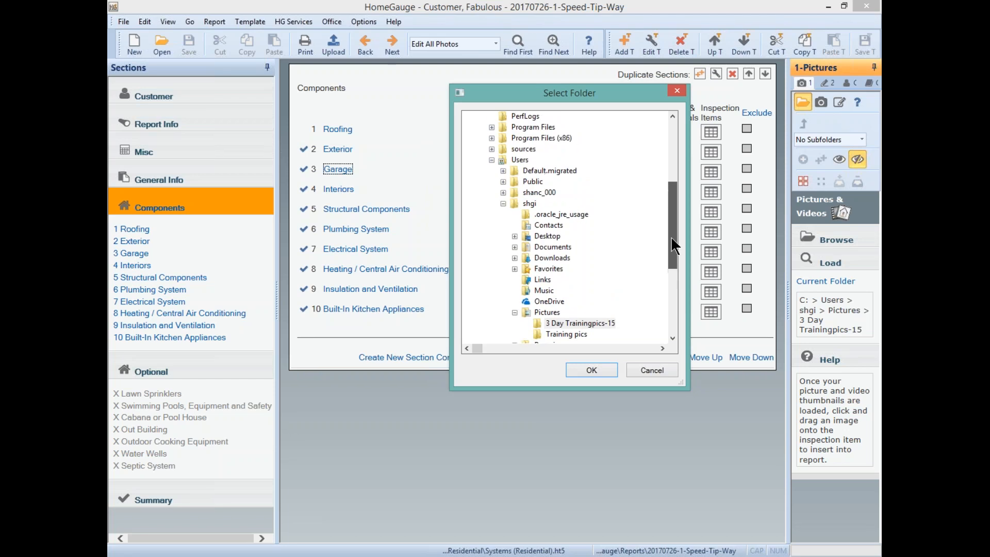
{"action": "left_click", "coordinate": [515, 235]}
{"action": "left_click", "coordinate": [569, 293]}
{"action": "left_click", "coordinate": [596, 371]}
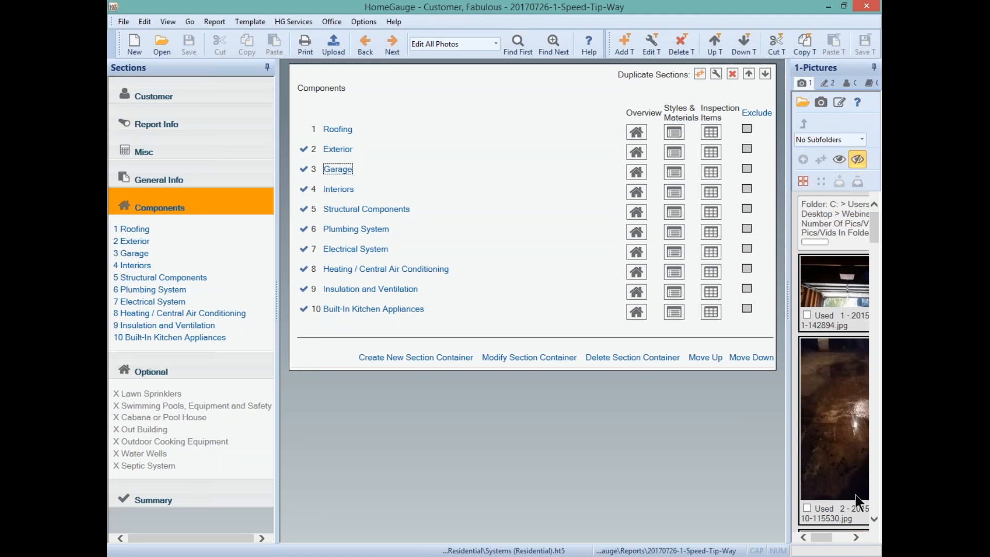
- Select all the loaded pictures and add them to the photo locker
{"action": "left_click", "coordinate": [804, 180]}
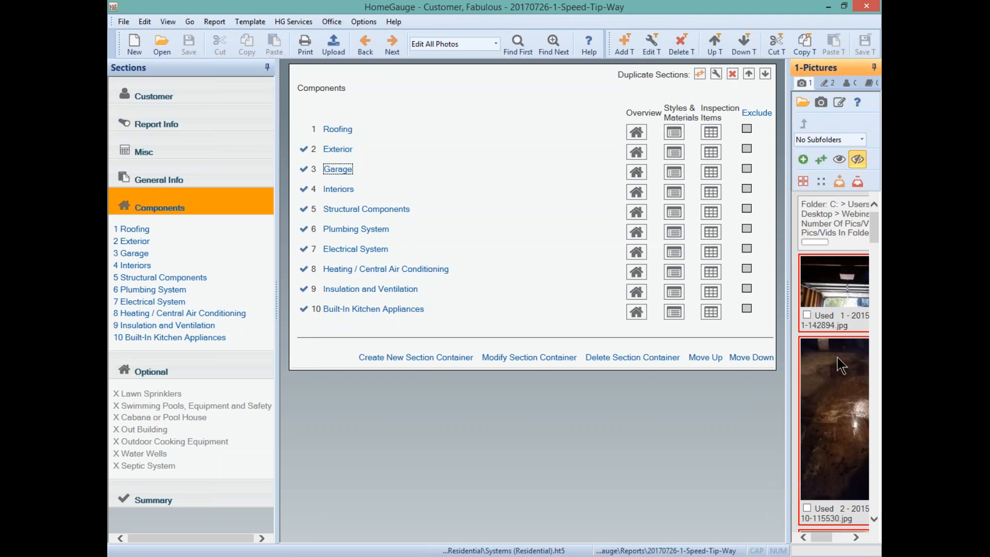
{"action": "left_click_drag", "start_coordinate": [876, 236], "coordinate": [868, 192]}
{"action": "left_click", "coordinate": [839, 181]}
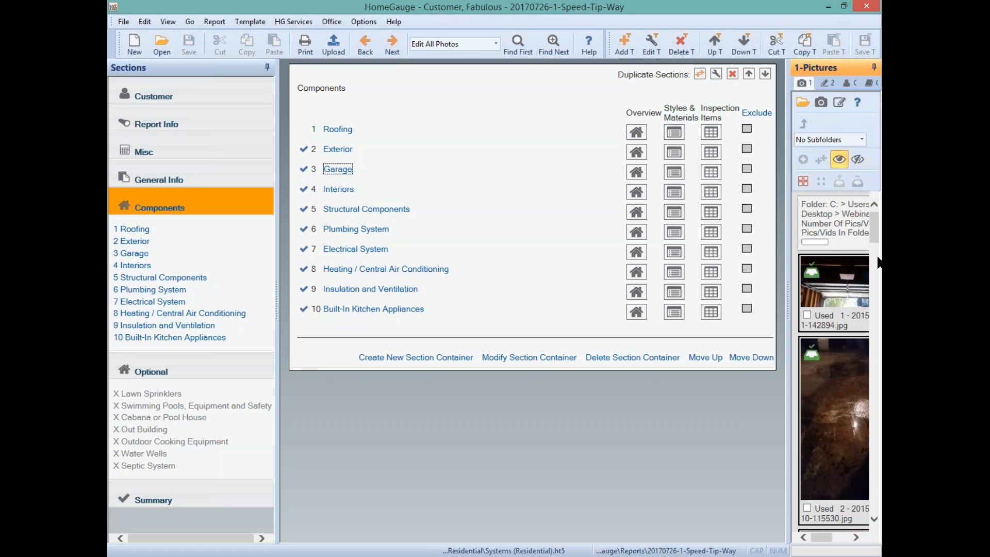
{"action": "mouse_move", "coordinate": [876, 238]}
{"action": "left_mouse_down"}
{"action": "mouse_move", "coordinate": [876, 305]}
{"action": "mouse_move", "coordinate": [875, 219]}
{"action": "left_mouse_up"}
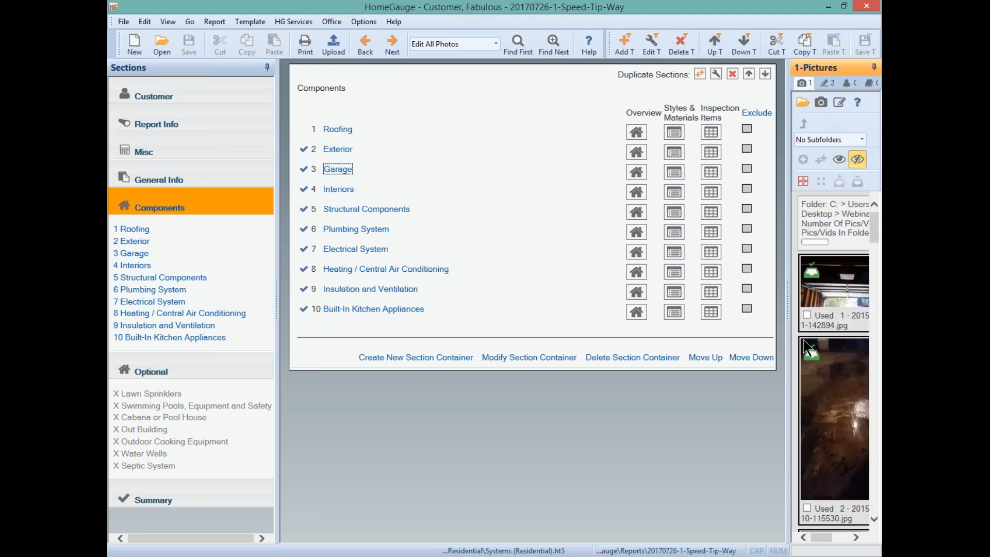
- Mark the first picture as used and insert the second one, ending in 10-115530, into Exterior item 2.0 Wall Cladding Flashing and Trim
{"action": "left_click", "coordinate": [808, 315]}
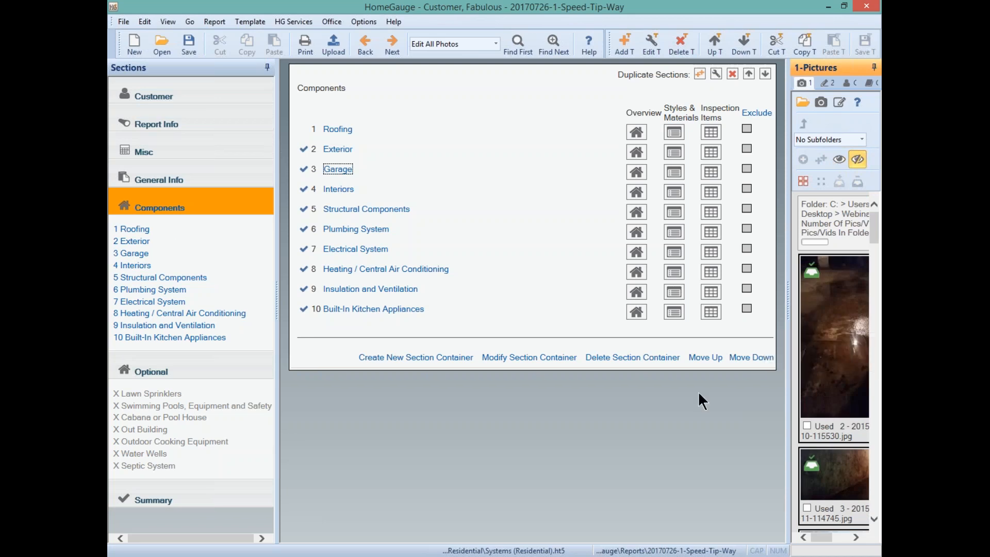
{"action": "left_click", "coordinate": [136, 241]}
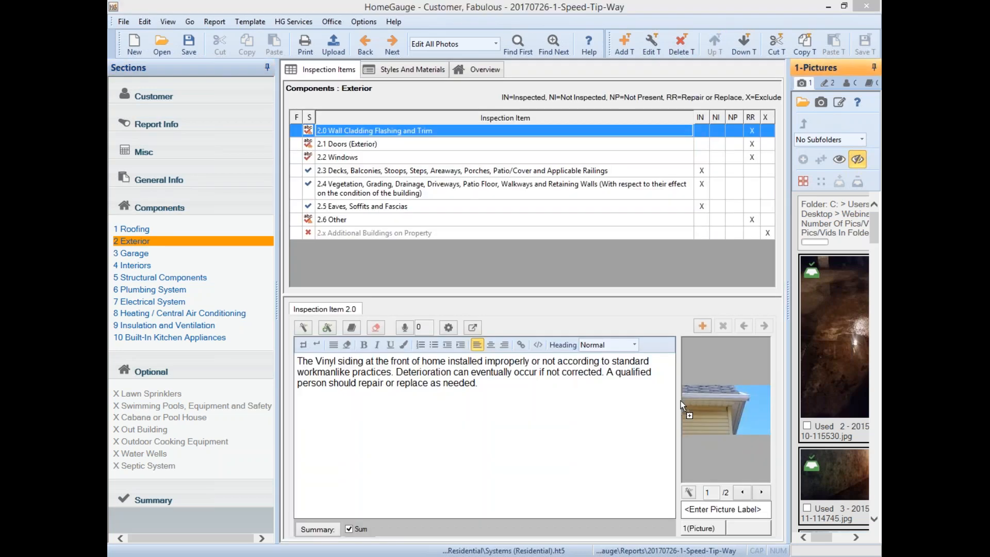
{"action": "double_click", "coordinate": [721, 392]}
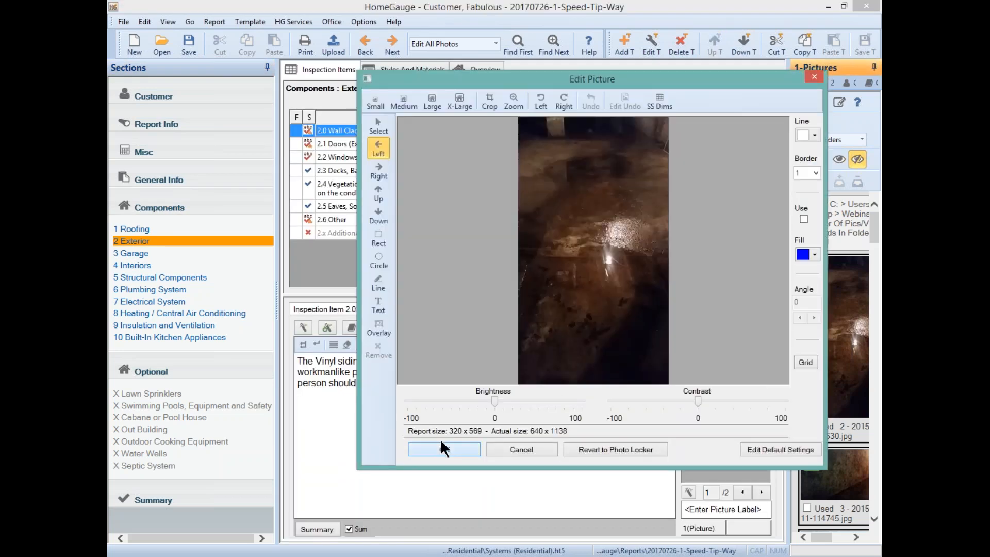
{"action": "left_click", "coordinate": [442, 447]}
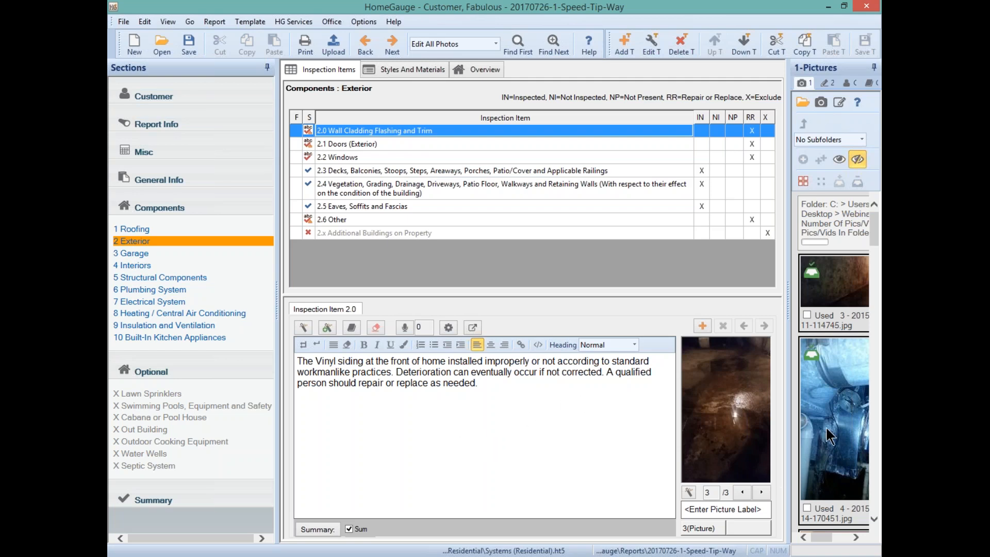
- Open the fourth picture for item 2.0 and review the default finding, cover and overview display widths, closing the defaults without changes
{"action": "left_click_drag", "start_coordinate": [821, 441], "coordinate": [721, 406]}
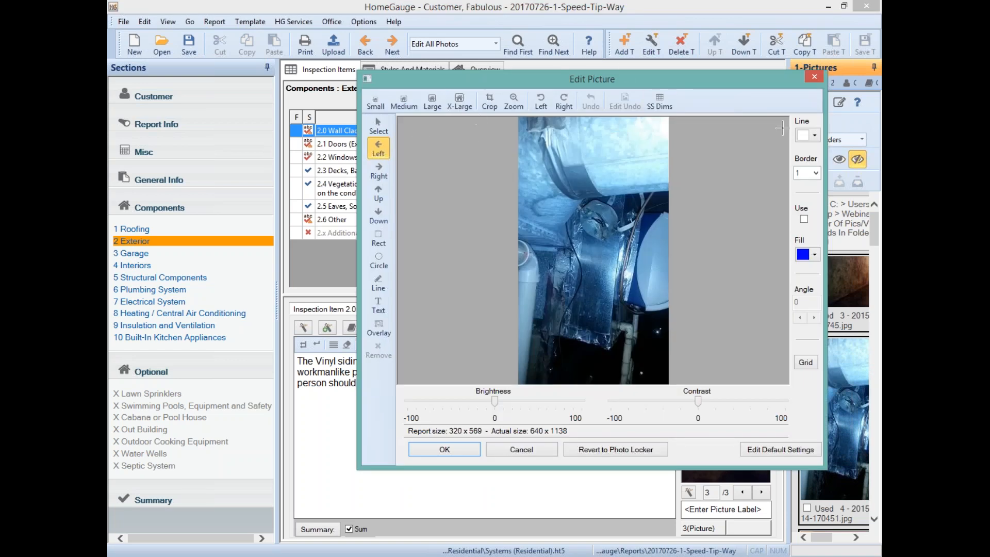
{"action": "left_click", "coordinate": [815, 76]}
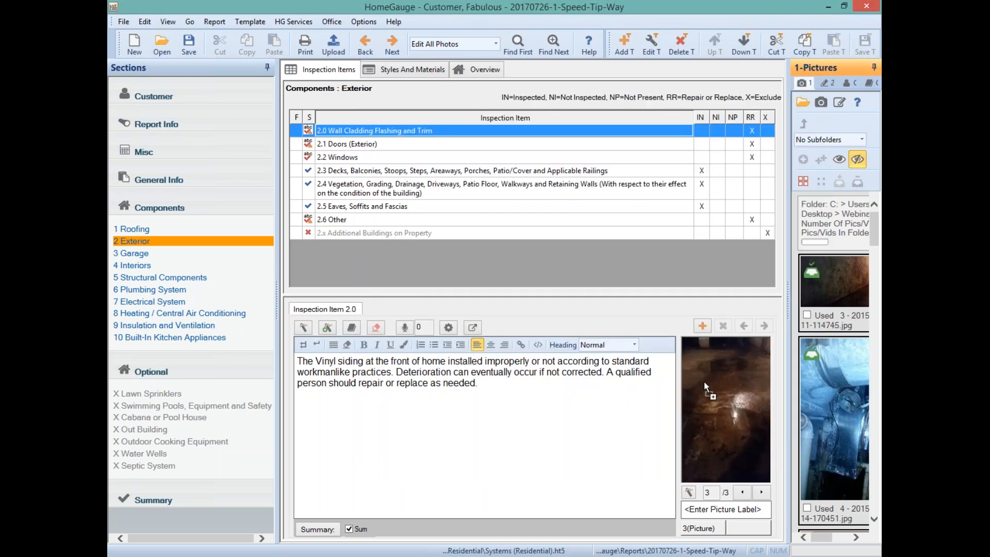
{"action": "left_click_drag", "start_coordinate": [707, 366], "coordinate": [707, 366]}
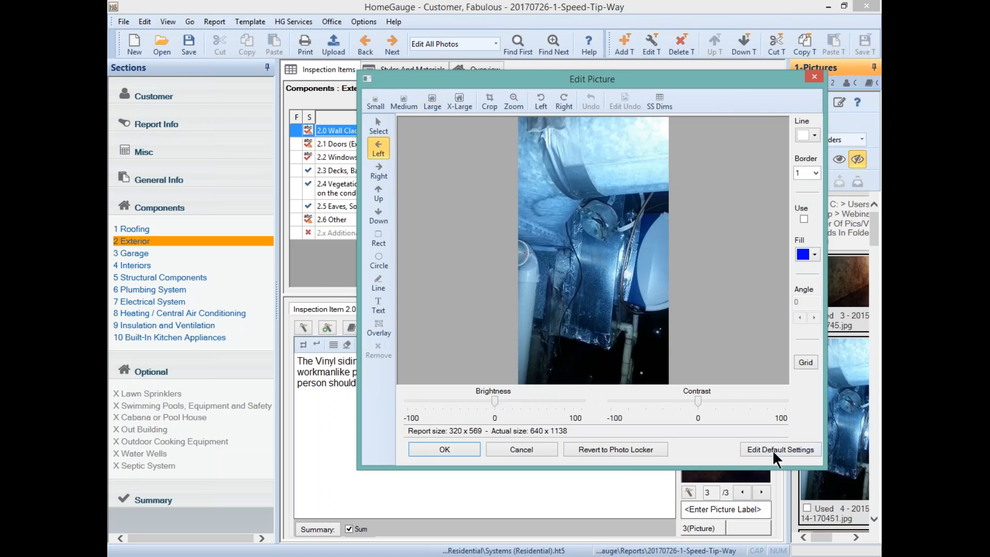
{"action": "left_click", "coordinate": [797, 452]}
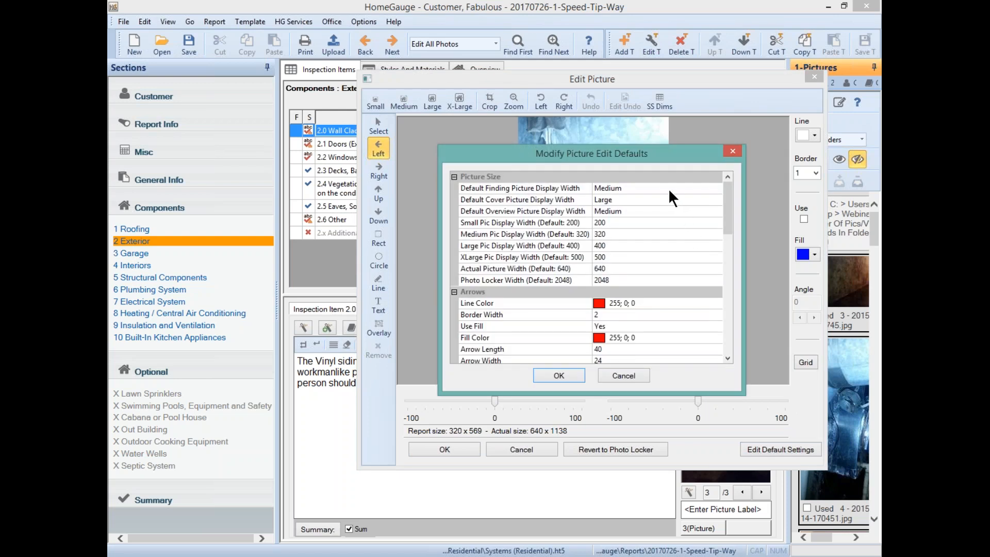
{"action": "left_click", "coordinate": [501, 188]}
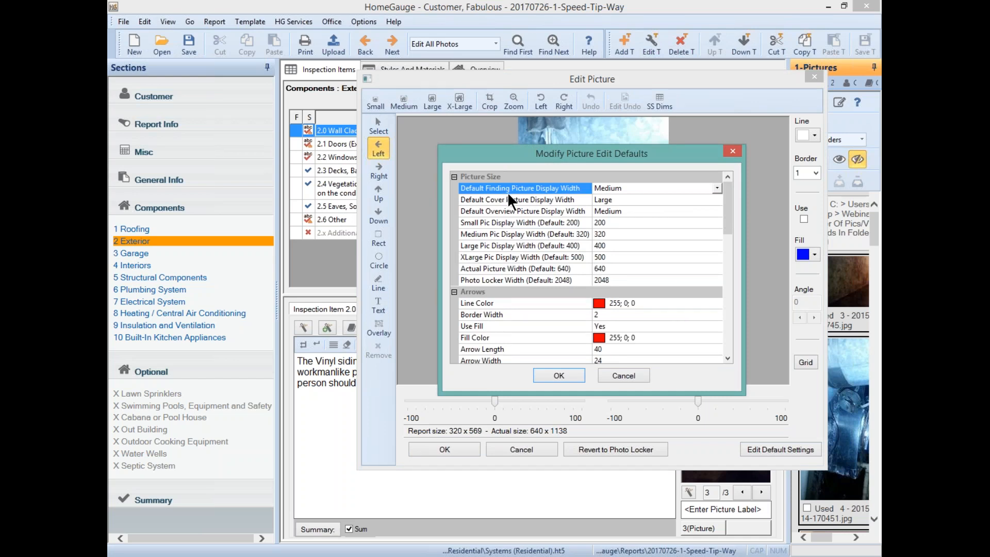
{"action": "left_click", "coordinate": [656, 201]}
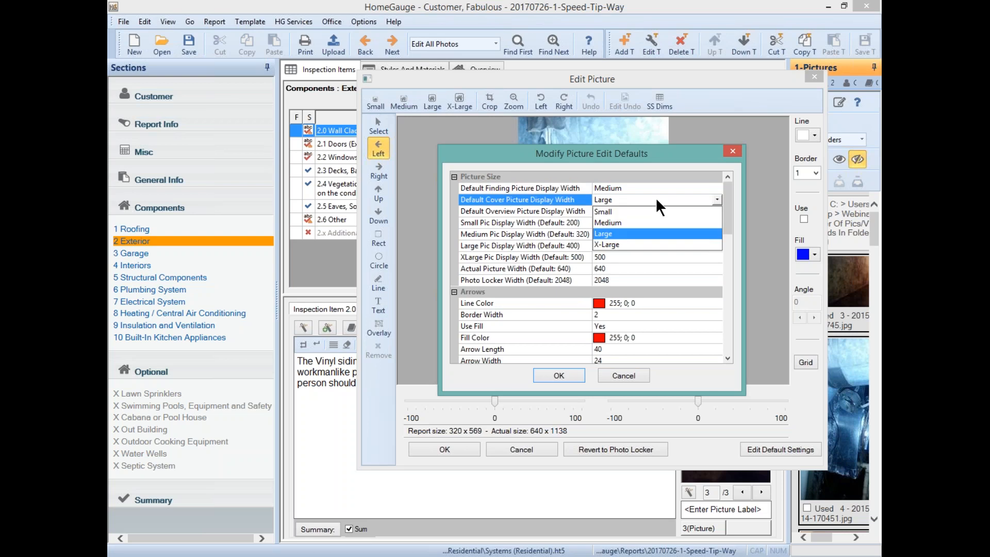
{"action": "left_click", "coordinate": [546, 206]}
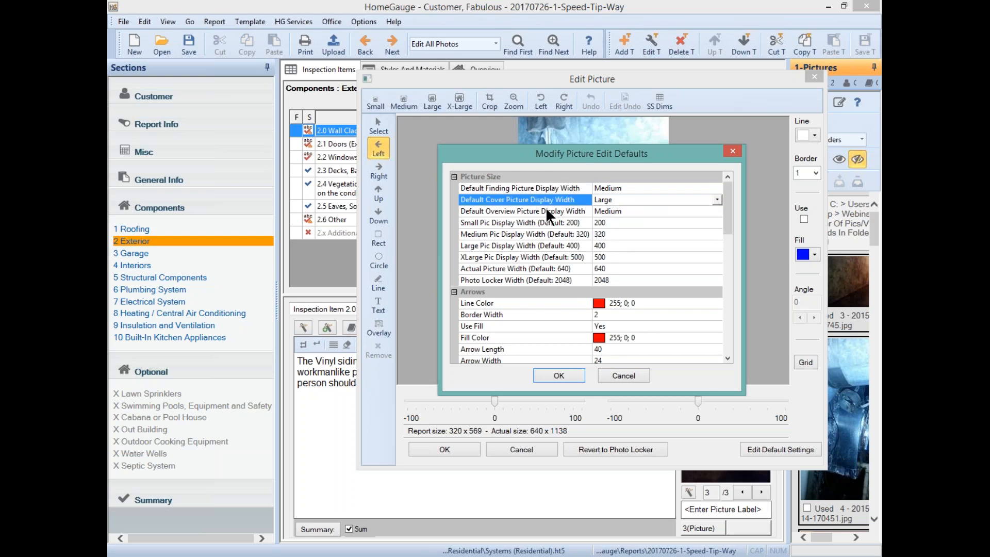
{"action": "left_click", "coordinate": [525, 209]}
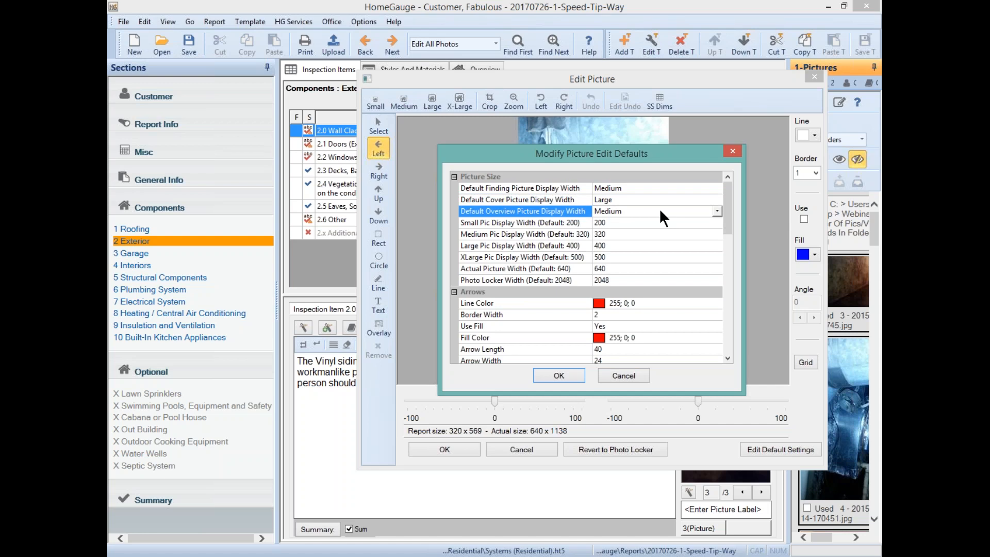
{"action": "left_click", "coordinate": [732, 151]}
- Set the fourth picture's report size to Small and cancel inserting it
{"action": "left_click", "coordinate": [376, 102]}
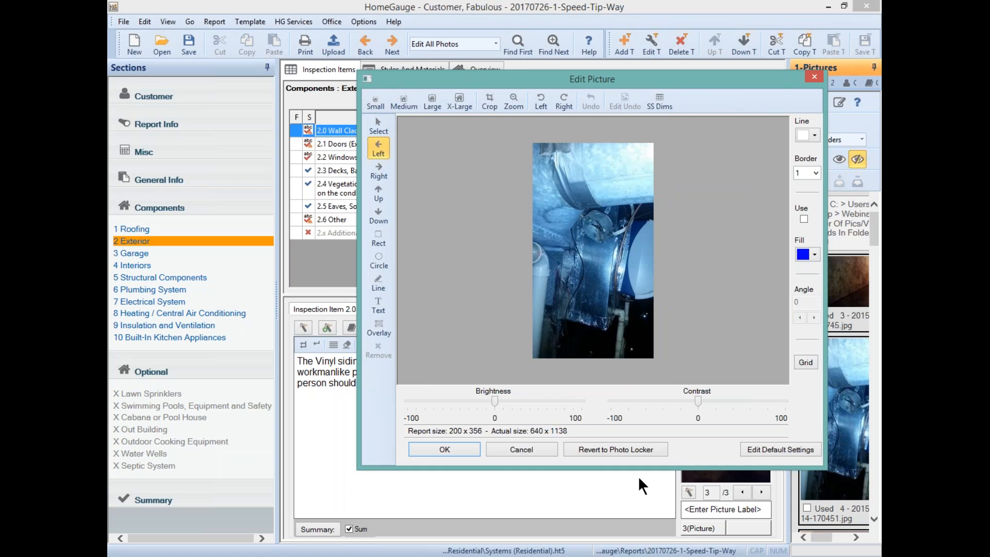
{"action": "left_click", "coordinate": [550, 449]}
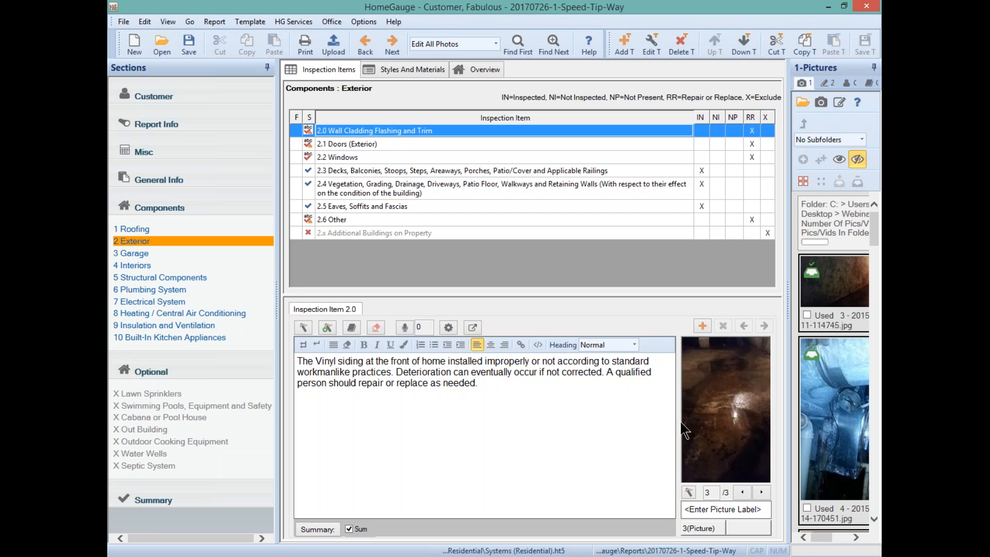
{"action": "double_click", "coordinate": [826, 385]}
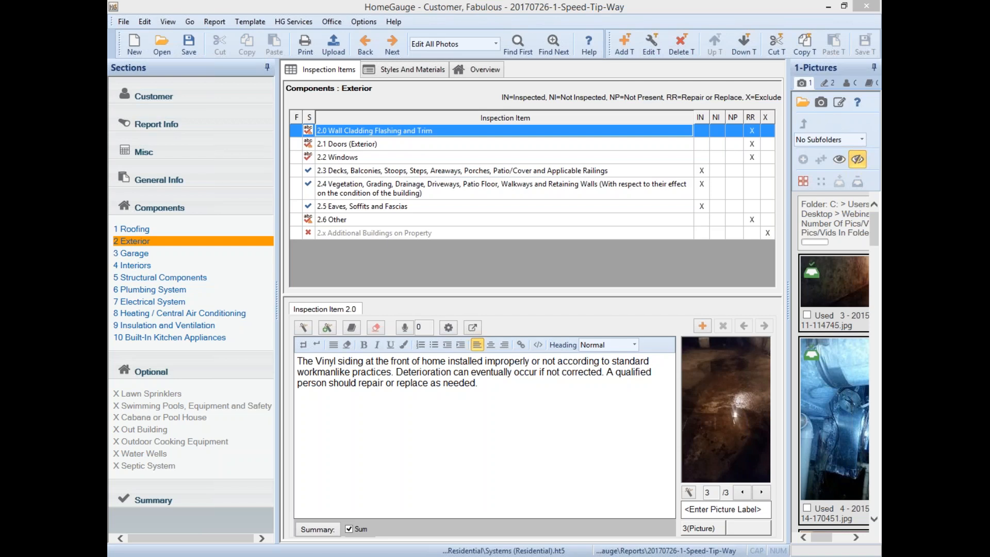
- Start a new report without saving the current one, using the Residential template Systems (Residential).ht5
{"action": "left_click", "coordinate": [141, 36]}
{"action": "left_click", "coordinate": [507, 310]}
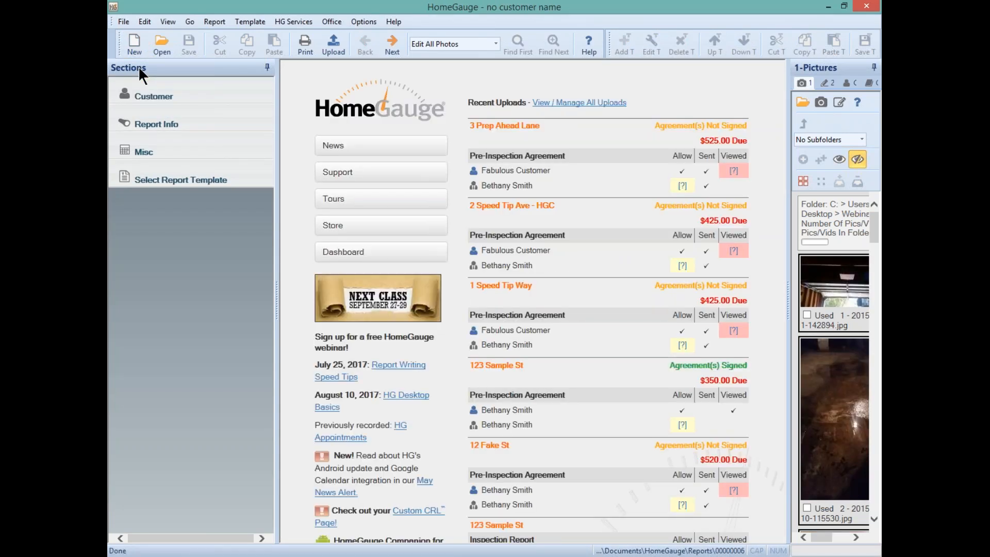
{"action": "left_click", "coordinate": [210, 179]}
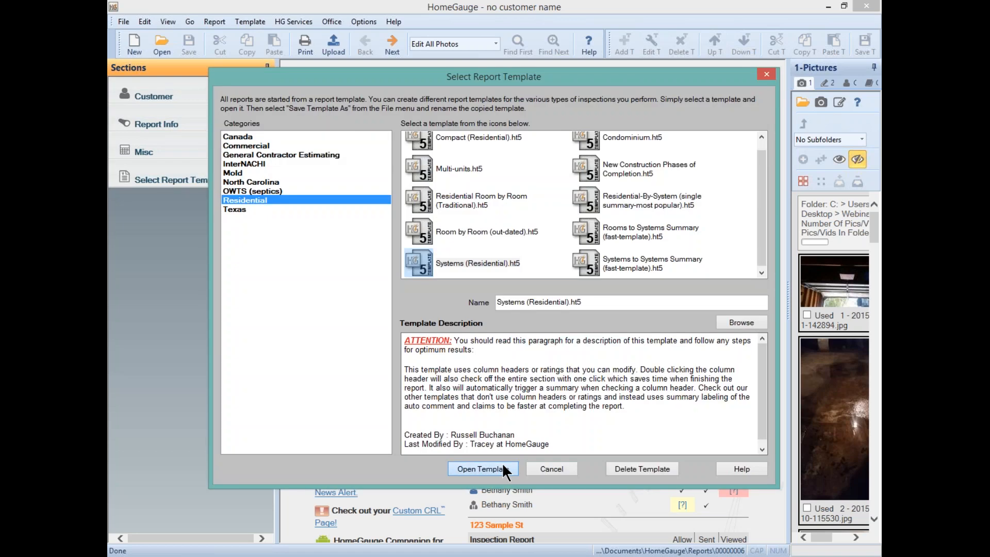
{"action": "left_click", "coordinate": [502, 463]}
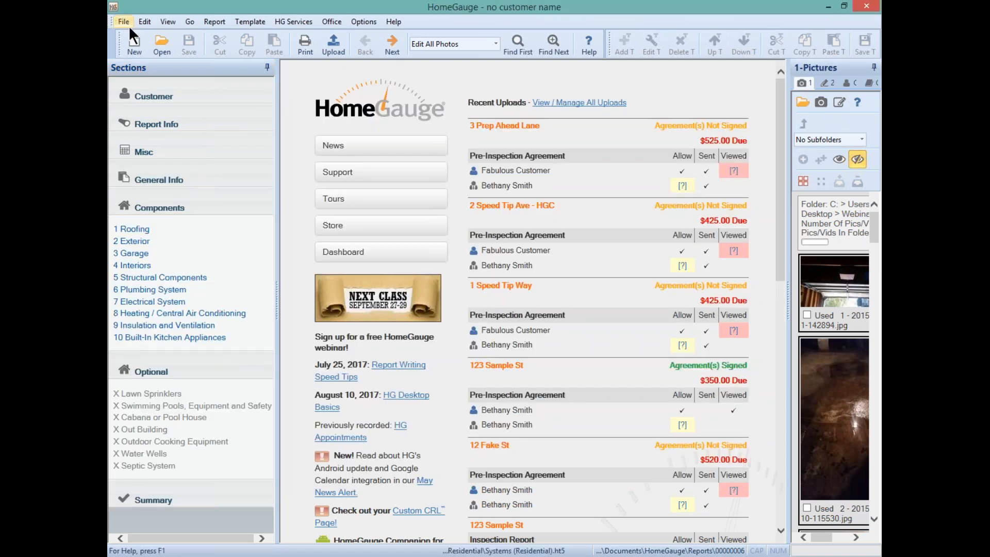
- Save a copy of the template in the Residential category as New Template
{"action": "left_click", "coordinate": [128, 26]}
{"action": "left_click", "coordinate": [149, 49]}
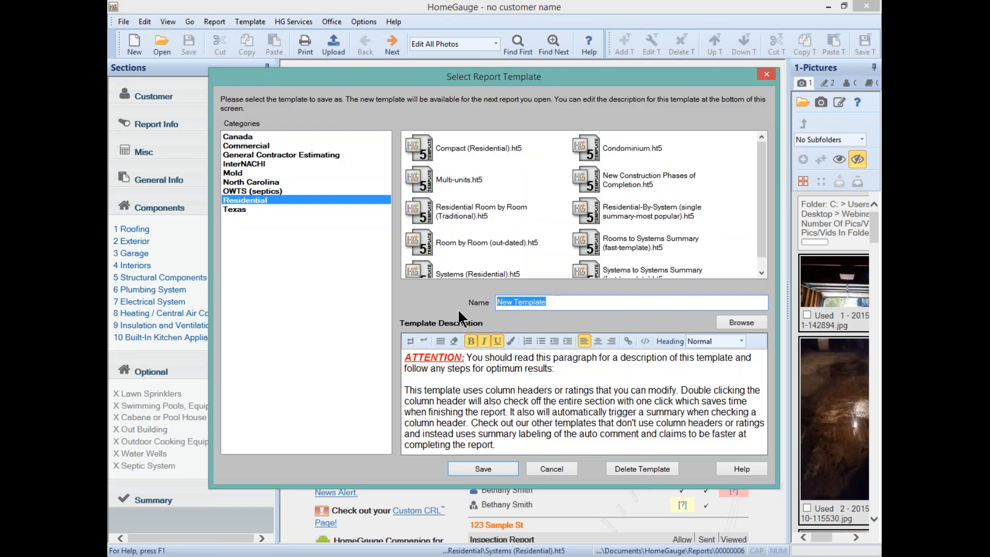
{"action": "left_click", "coordinate": [470, 465]}
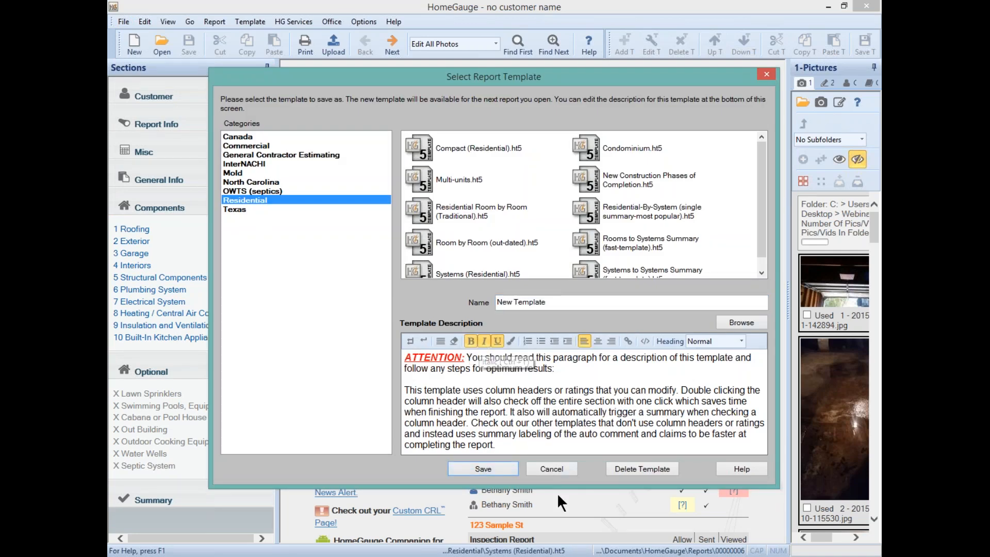
{"action": "left_click", "coordinate": [497, 473]}
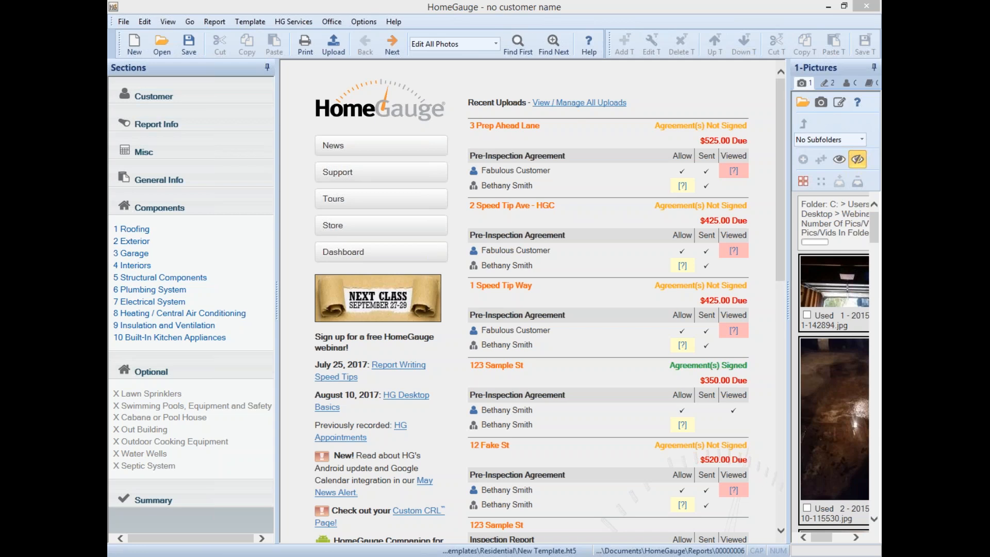
- Open the report dated 7/26/2017 and discard the changes to the new report
{"action": "left_click", "coordinate": [551, 40]}
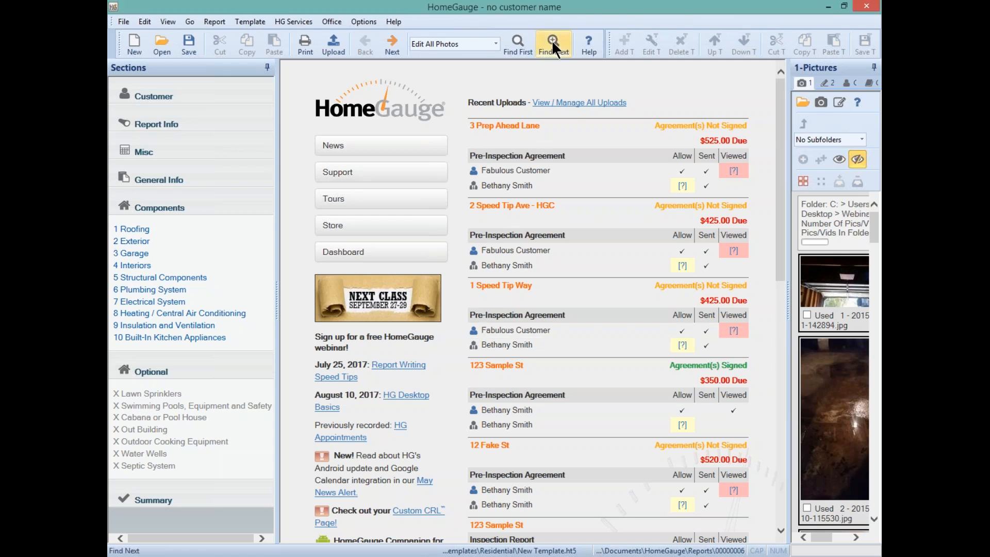
{"action": "left_click", "coordinate": [518, 52]}
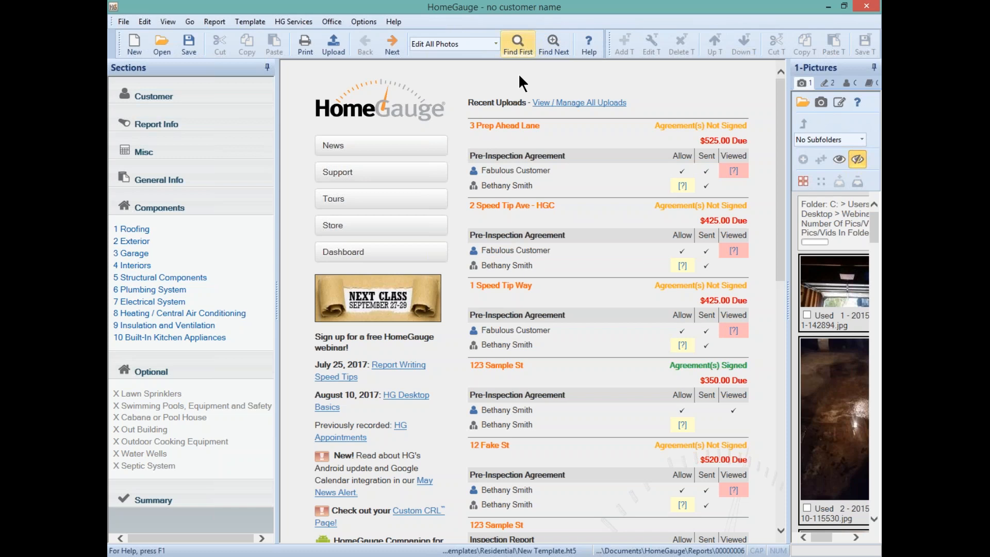
{"action": "left_click", "coordinate": [162, 45]}
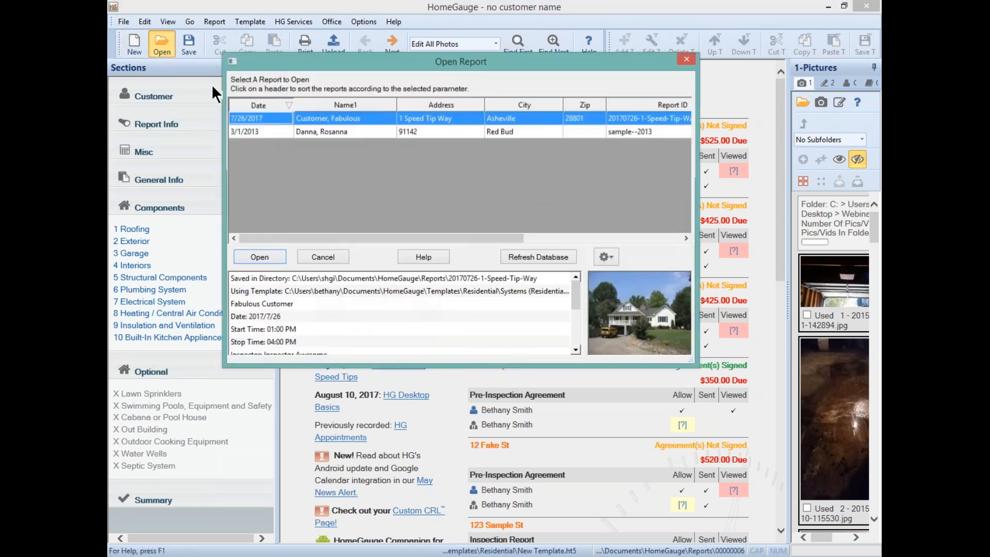
{"action": "left_click", "coordinate": [269, 258]}
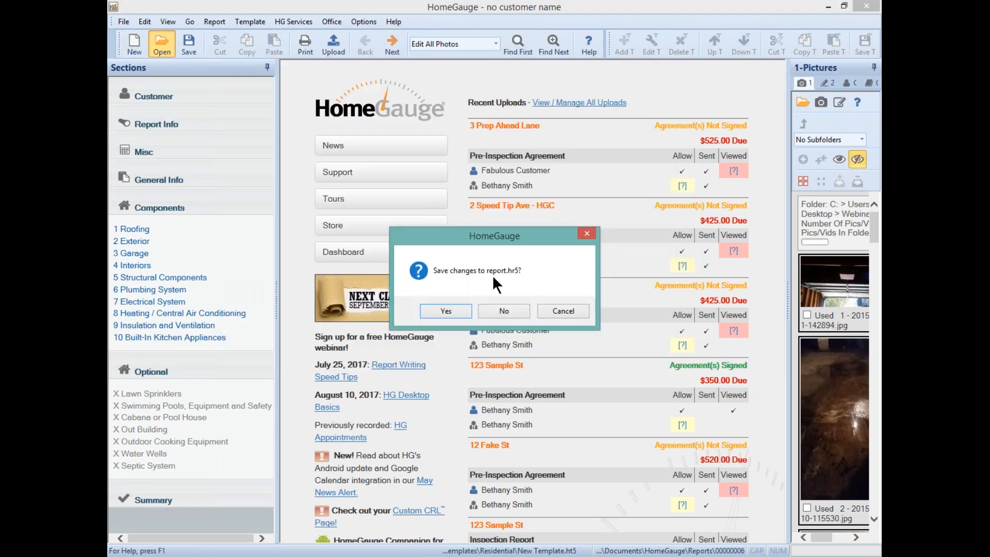
{"action": "left_click", "coordinate": [496, 309]}
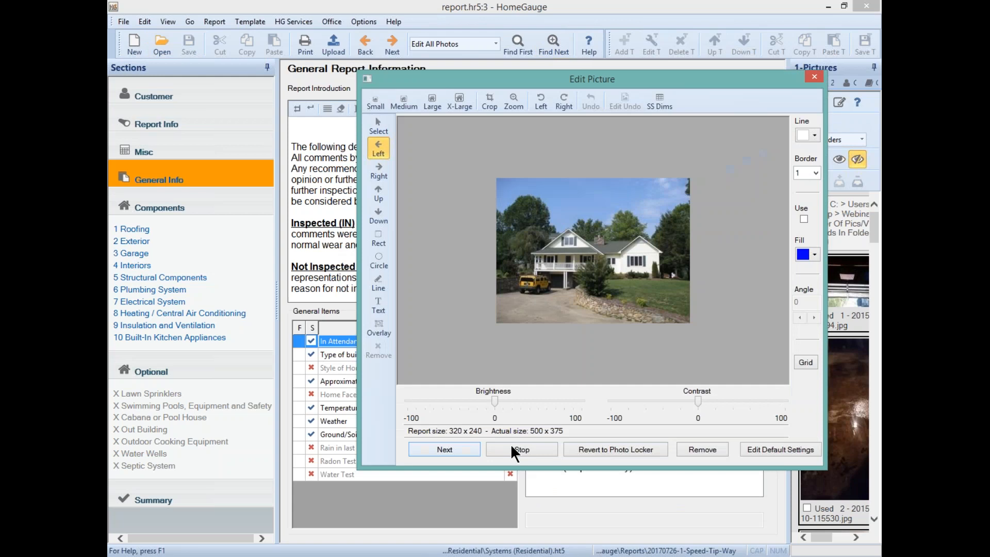
- Step through the report's photos in Edit All Photos mode from the cover photo to Exterior item 2.0, and stop there
{"action": "left_click", "coordinate": [447, 450]}
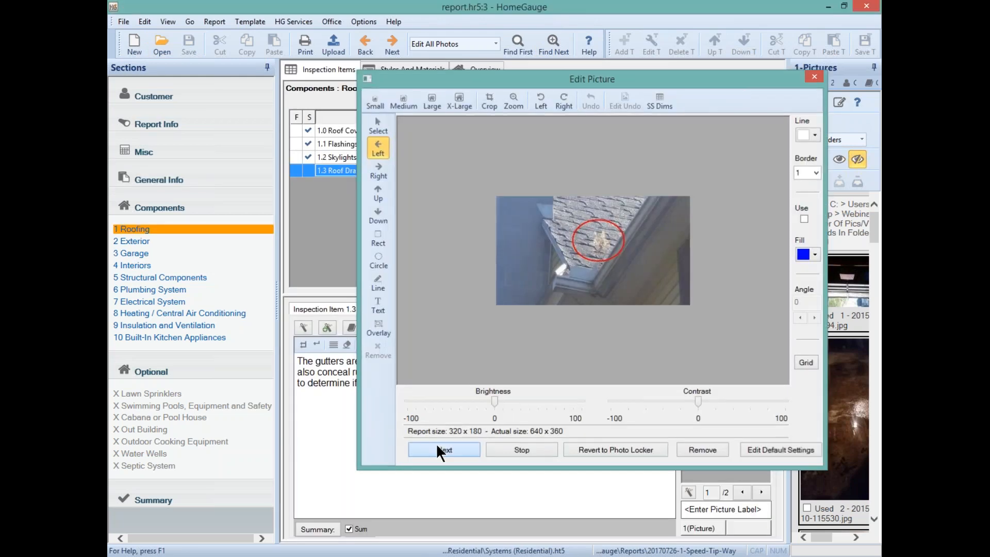
{"action": "left_click", "coordinate": [437, 445]}
{"action": "left_click", "coordinate": [437, 446]}
{"action": "left_click", "coordinate": [437, 445]}
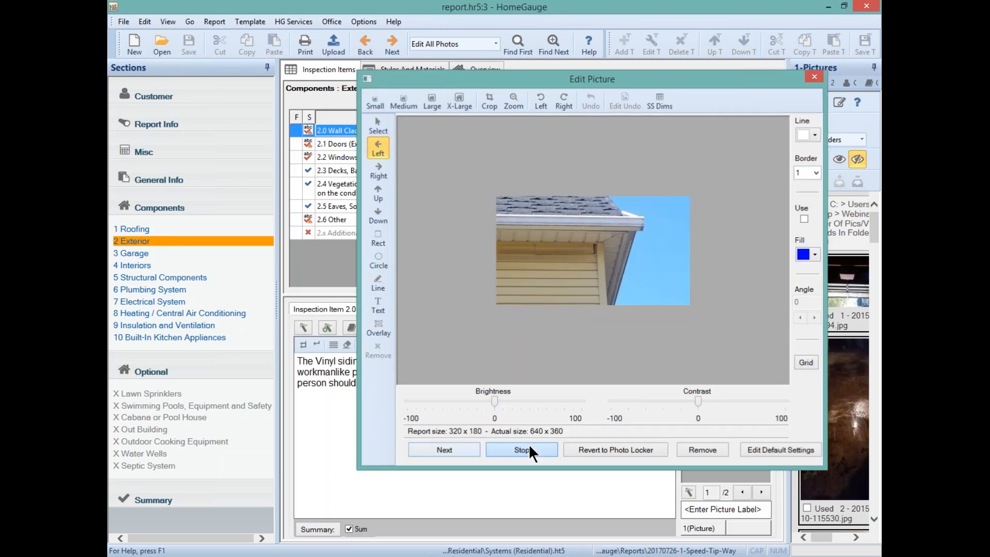
{"action": "left_click", "coordinate": [530, 447]}
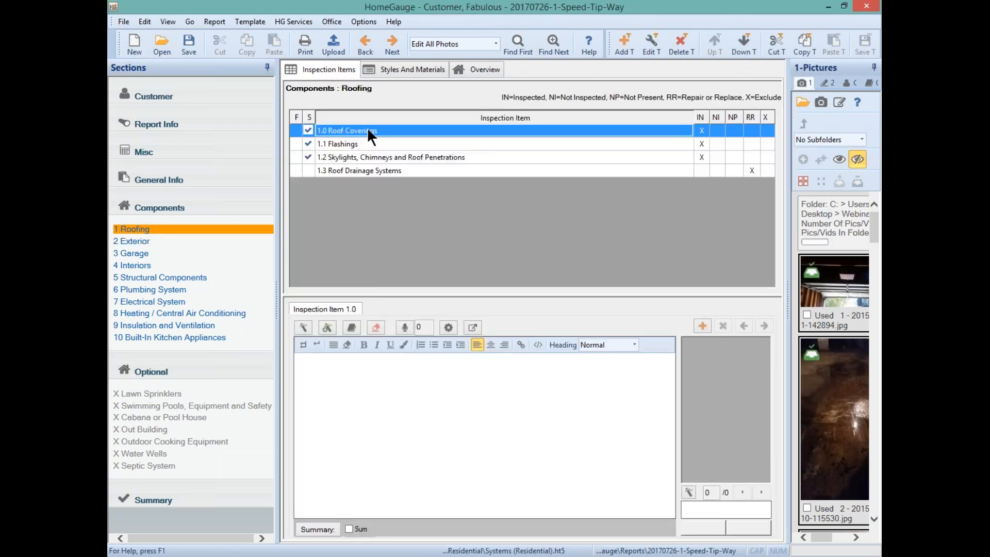
- Resume the Edit All Photos review to the Roof Drainage Systems photo in Roofing item 1.3, and close the picture editor
{"action": "left_click", "coordinate": [536, 35]}
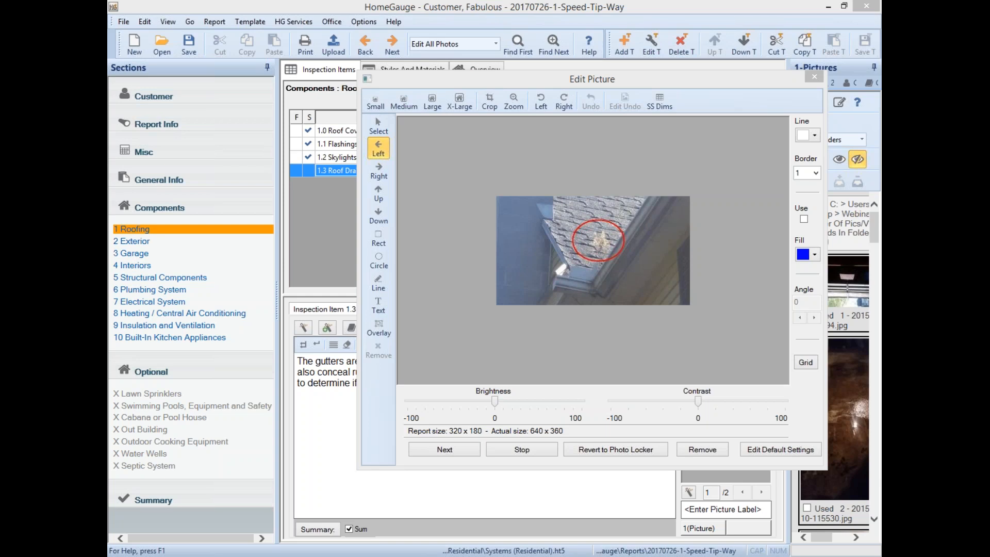
{"action": "left_click", "coordinate": [814, 76]}
{"action": "left_click", "coordinate": [814, 76]}
- Insert the second photo, ending in 10-115530.jpg, into Exterior item 2.0 Wall Cladding Flashing and Trim without editing it
{"action": "left_click", "coordinate": [809, 174]}
{"action": "left_click", "coordinate": [839, 180]}
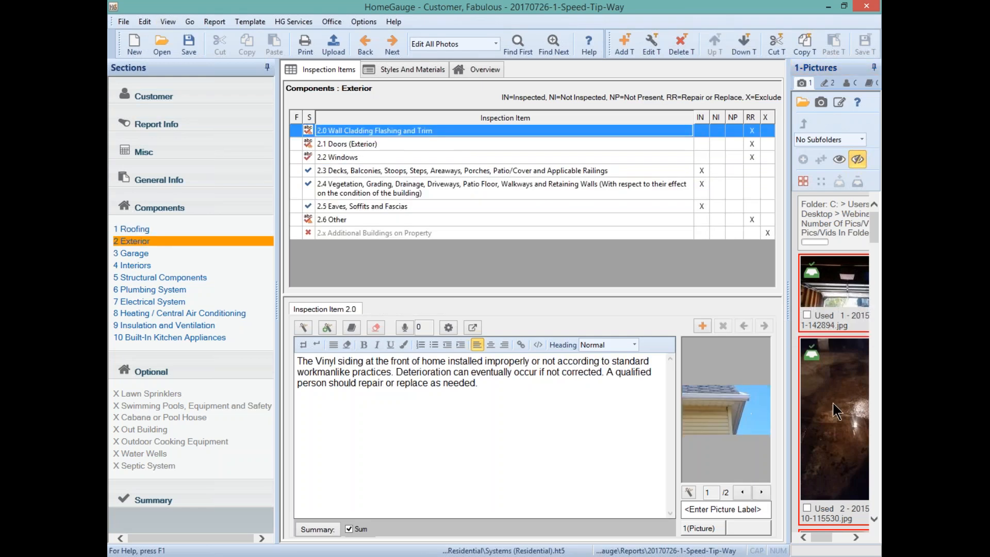
{"action": "left_click_drag", "start_coordinate": [860, 493], "coordinate": [624, 396]}
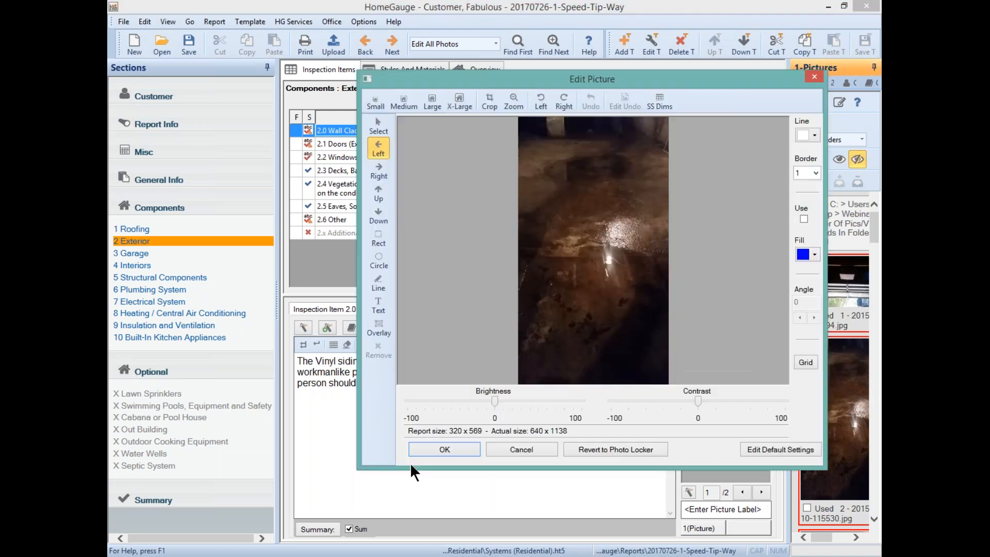
{"action": "left_click", "coordinate": [421, 455]}
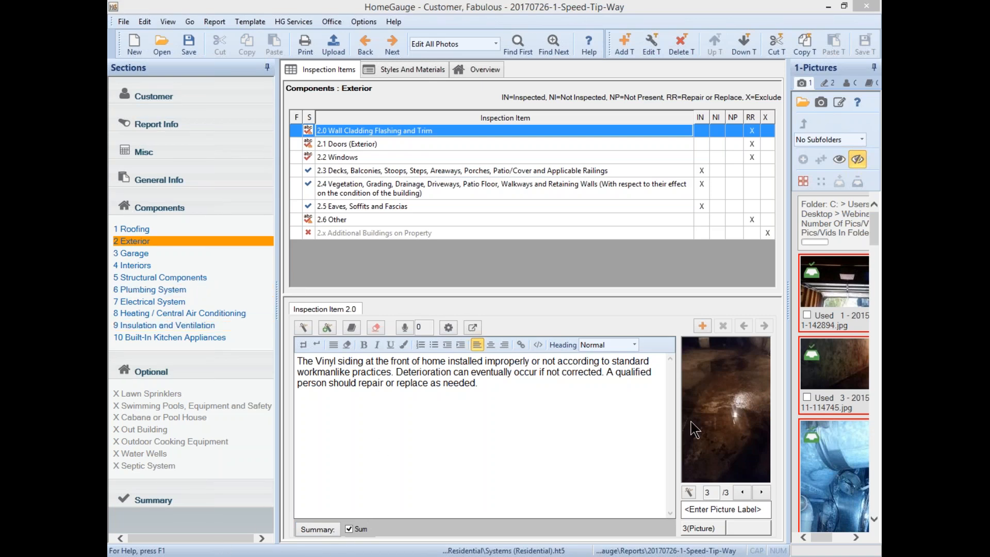
- Open the report folder 20170726-1-Speed-Tip-Way inside Documents, HomeGauge, Reports in File Explorer
{"action": "left_click_drag", "start_coordinate": [881, 190], "coordinate": [516, 85]}
{"action": "left_click", "coordinate": [264, 258]}
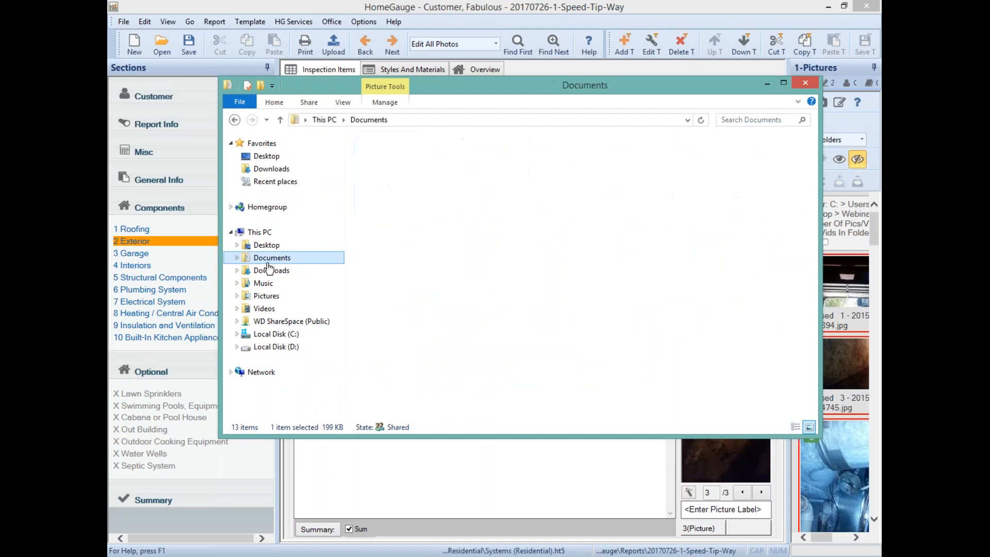
{"action": "left_click", "coordinate": [416, 220]}
{"action": "double_click", "coordinate": [416, 219]}
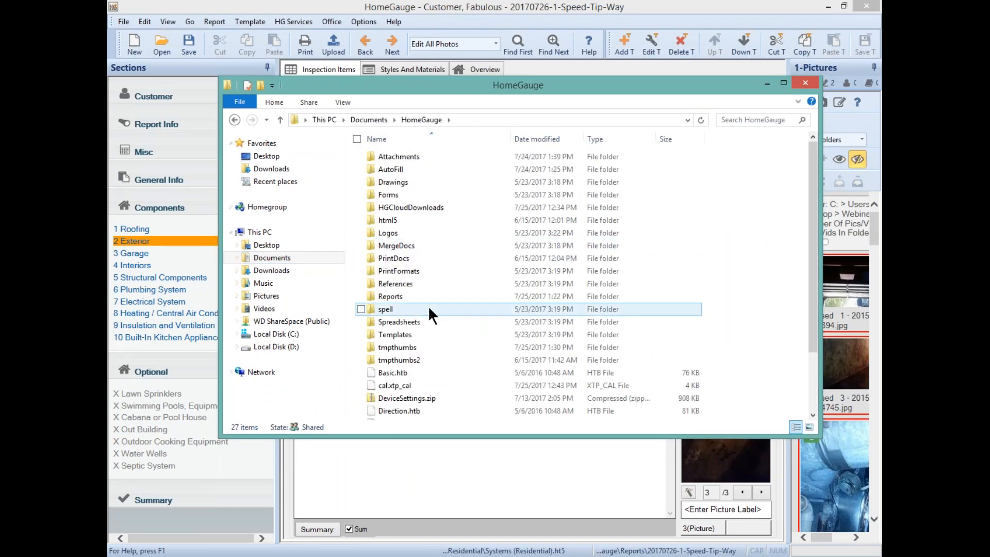
{"action": "double_click", "coordinate": [401, 296]}
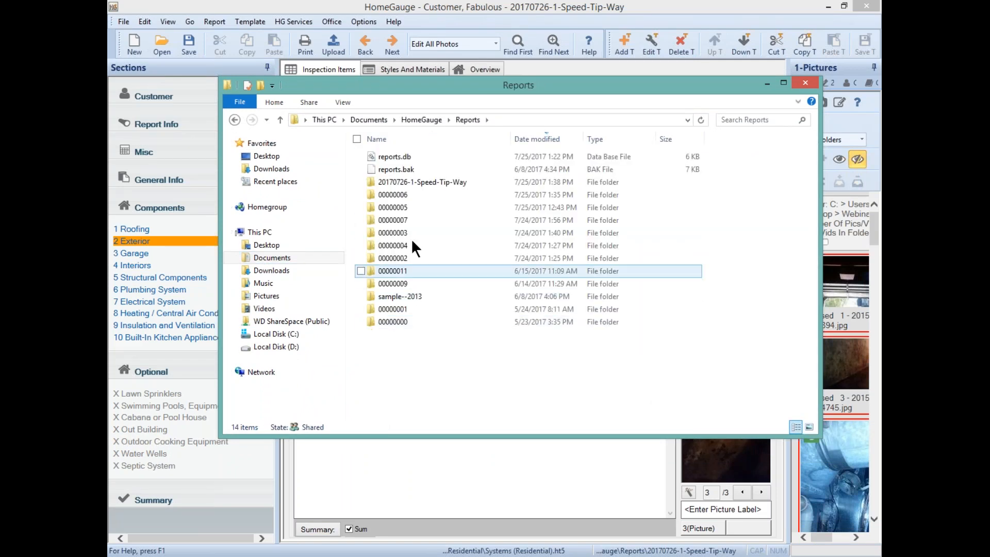
{"action": "left_click", "coordinate": [427, 187]}
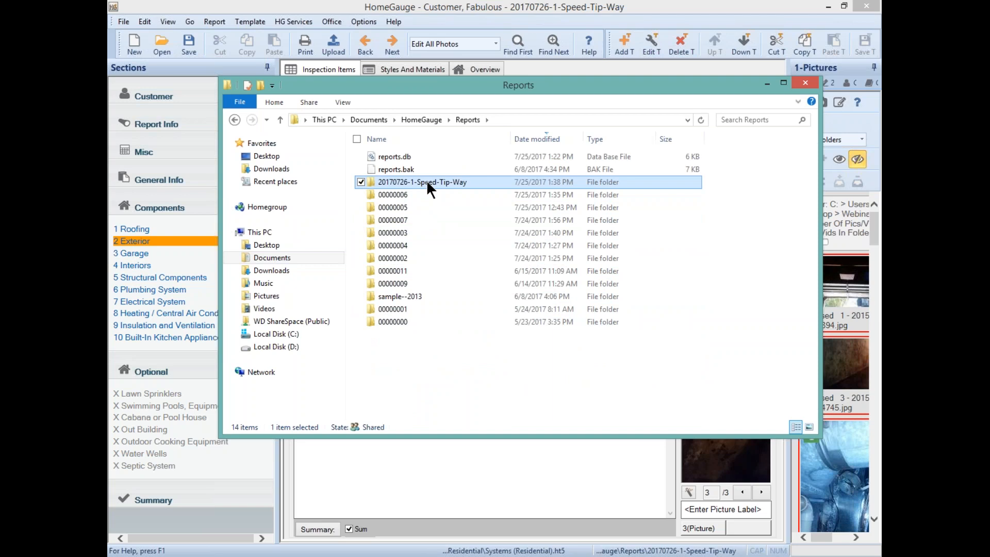
{"action": "double_click", "coordinate": [426, 181]}
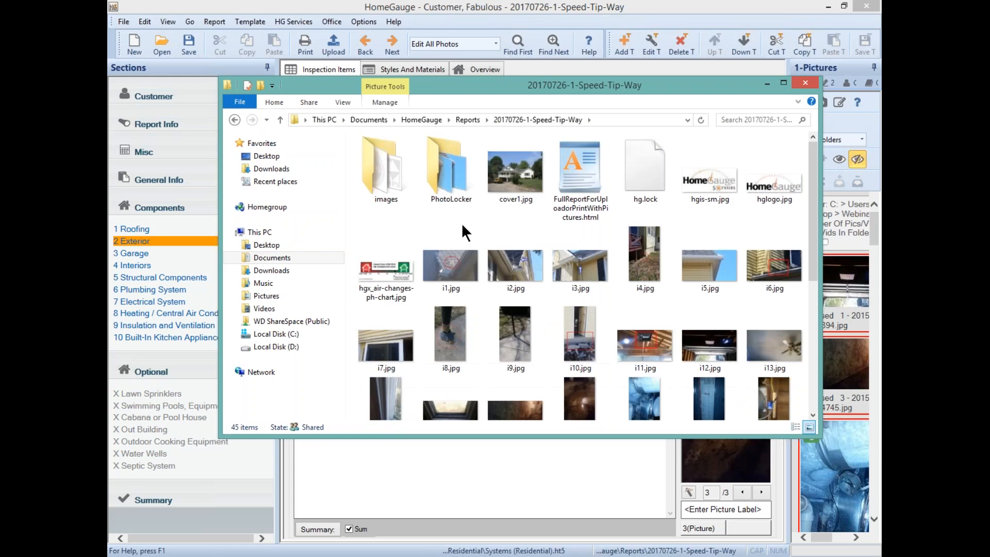
- Look through the report folder's pictures, select the PhotoLocker folder, and close File Explorer
{"action": "mouse_move", "coordinate": [814, 207]}
{"action": "left_mouse_down"}
{"action": "mouse_move", "coordinate": [814, 278]}
{"action": "mouse_move", "coordinate": [812, 219]}
{"action": "left_mouse_up"}
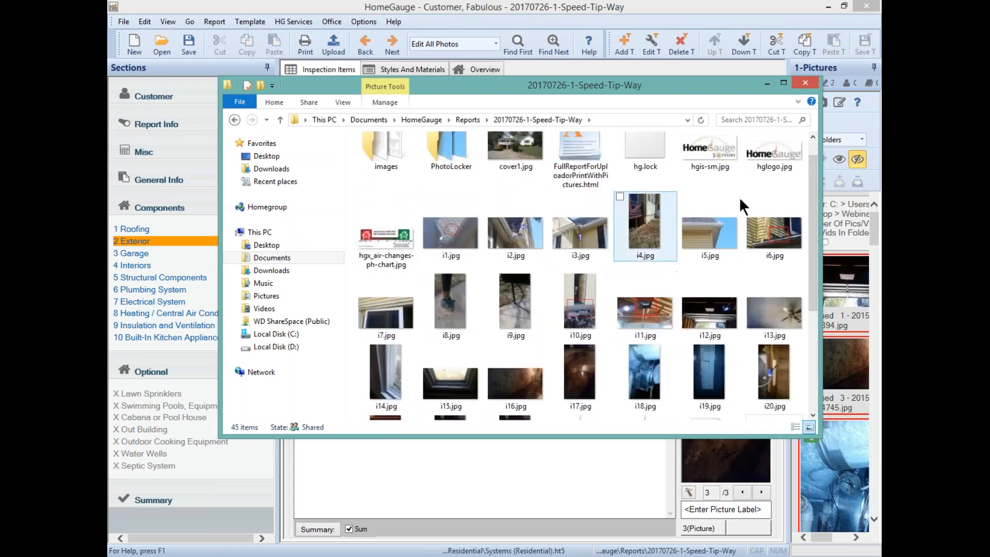
{"action": "scroll", "coordinate": [814, 231], "scroll_direction": "up", "scroll_amount": 1}
{"action": "left_click", "coordinate": [432, 171]}
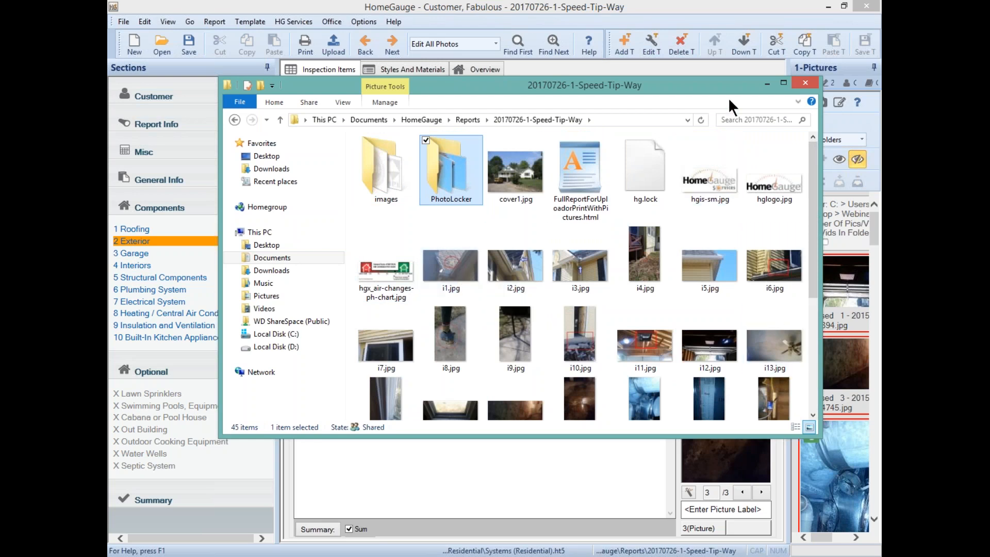
{"action": "left_click", "coordinate": [805, 83]}
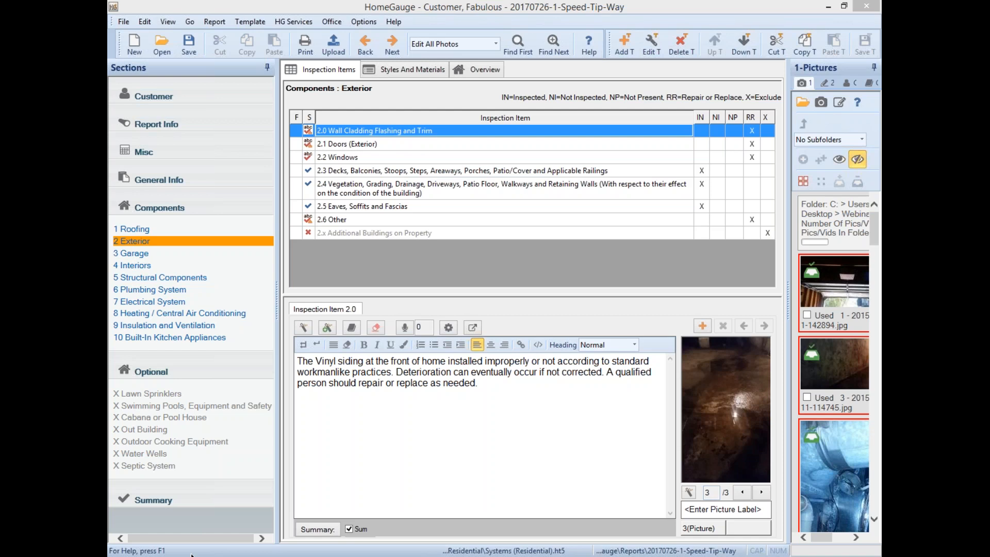
- Browse again from File Explorer to the saved 20170726-1-Speed-Tip-Way report folder in Documents, HomeGauge, Reports, and close the window
{"action": "key", "text": "super+e"}
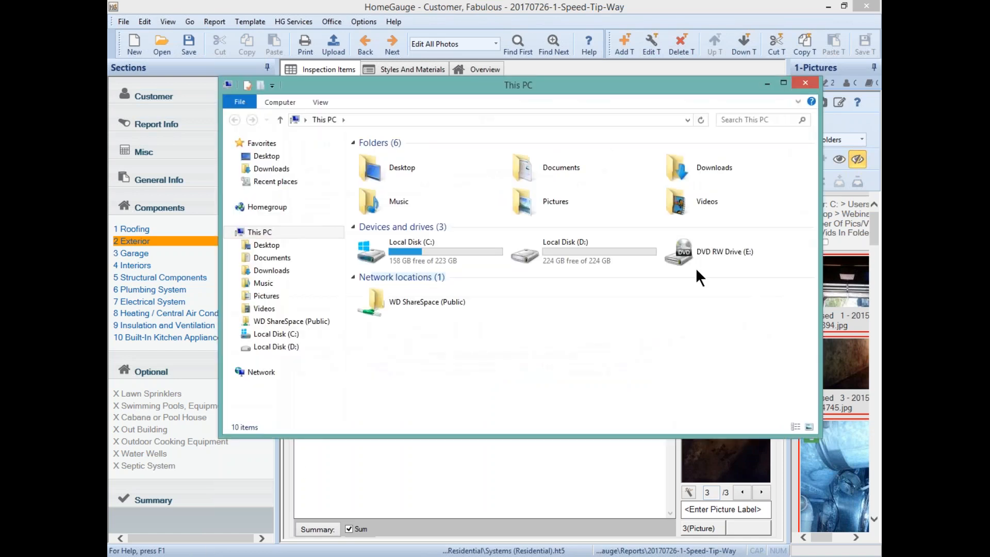
{"action": "left_click", "coordinate": [263, 257]}
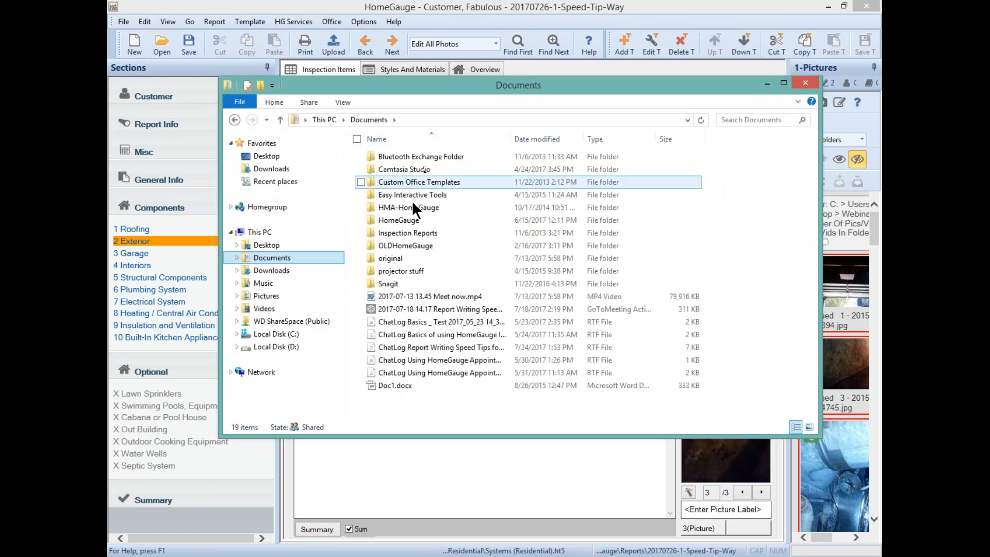
{"action": "double_click", "coordinate": [404, 221]}
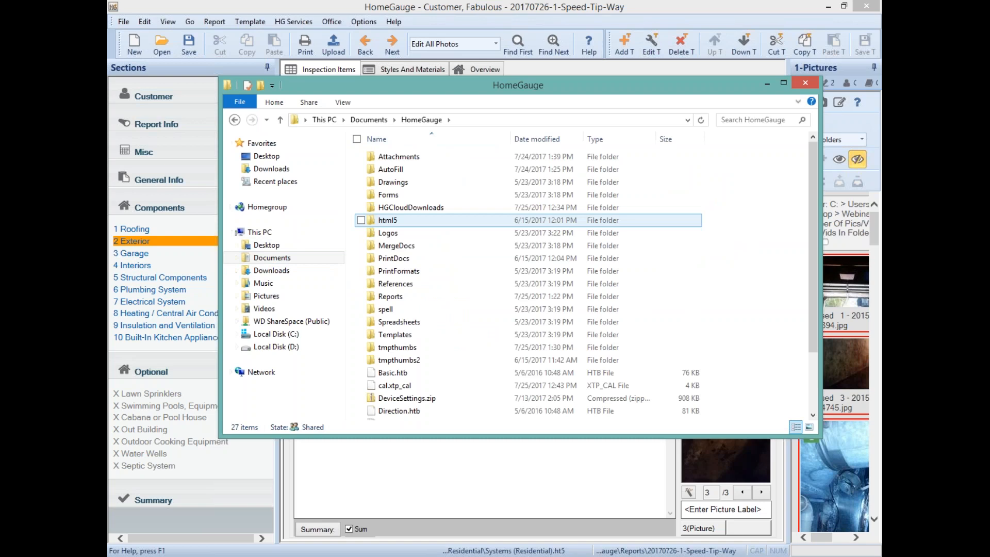
{"action": "double_click", "coordinate": [404, 296]}
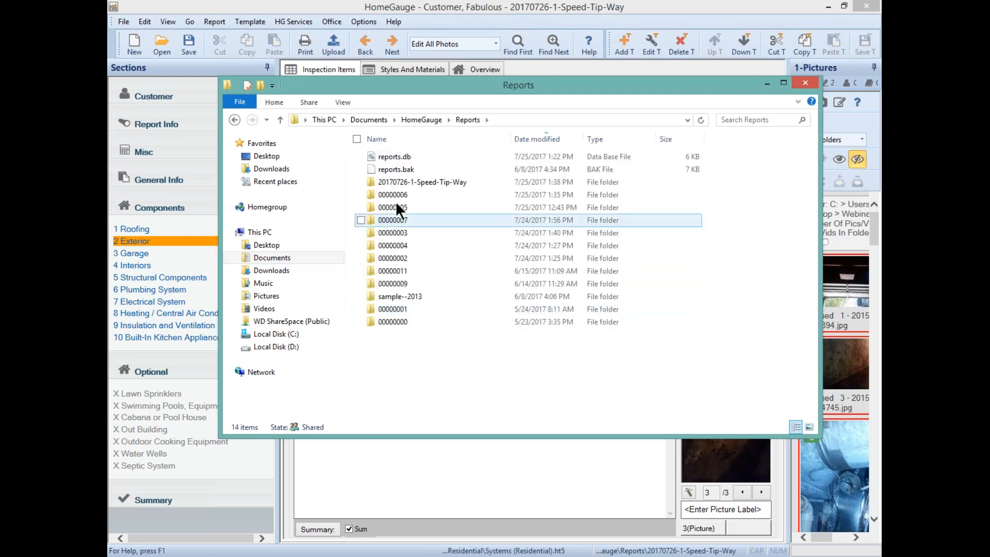
{"action": "double_click", "coordinate": [423, 181]}
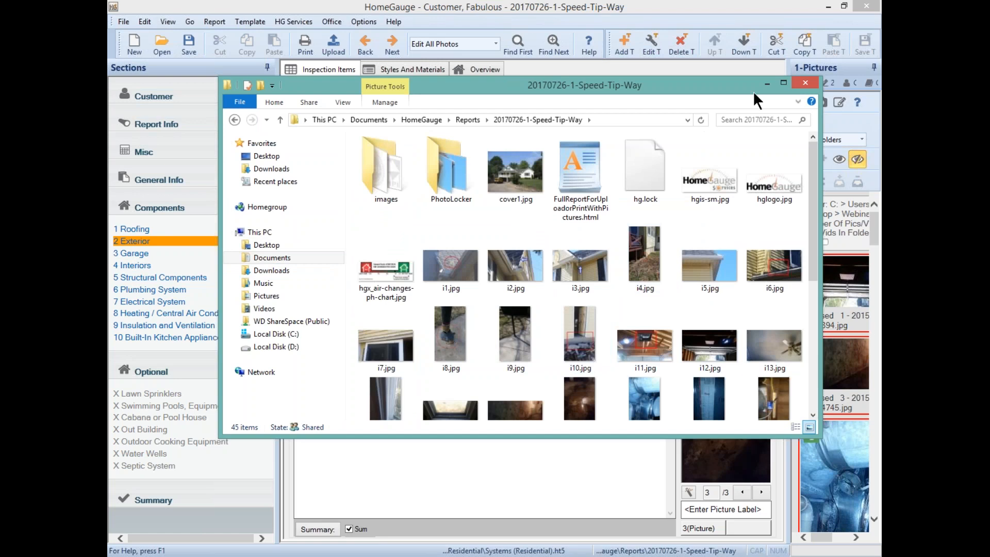
{"action": "left_click", "coordinate": [816, 84]}
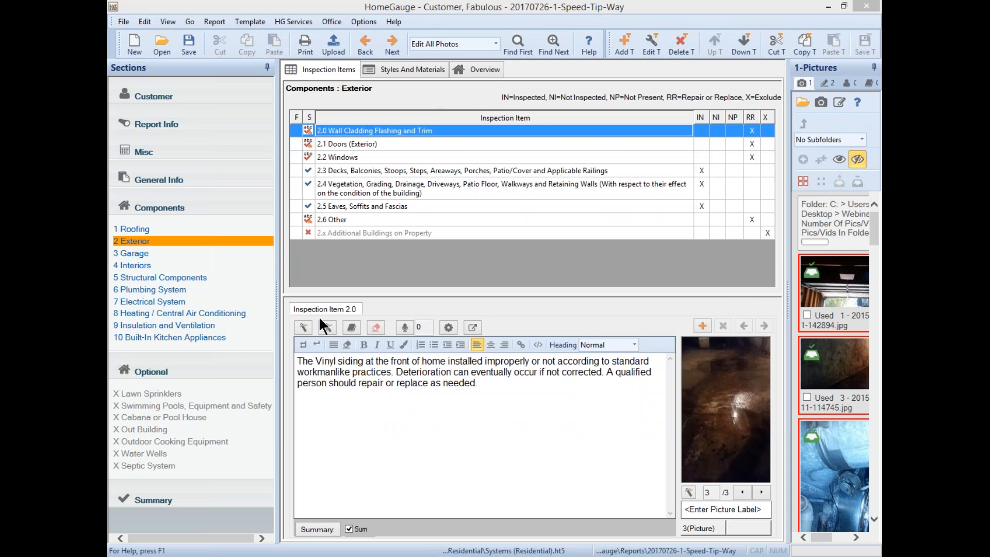
{"action": "left_click", "coordinate": [294, 21]}
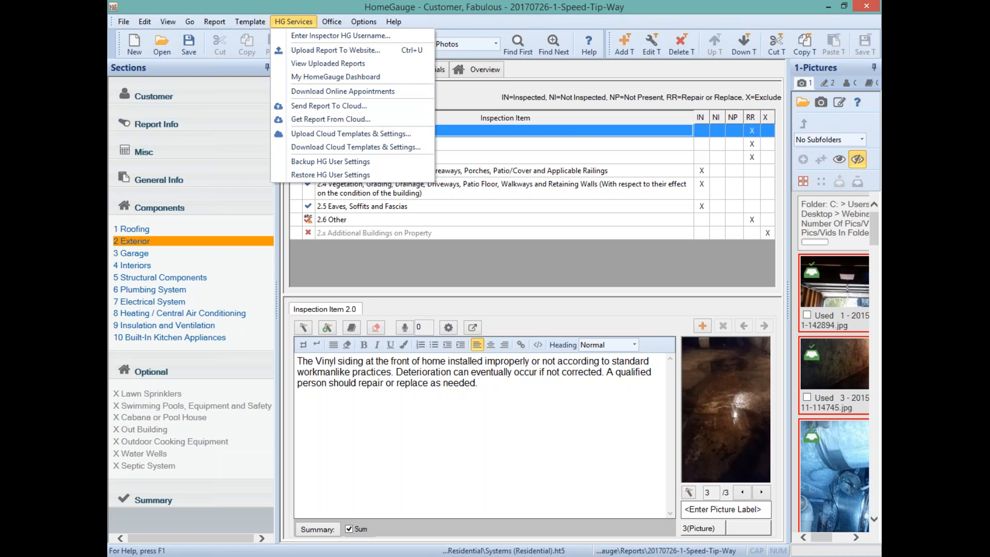
{"action": "key", "text": "alt+Tab"}
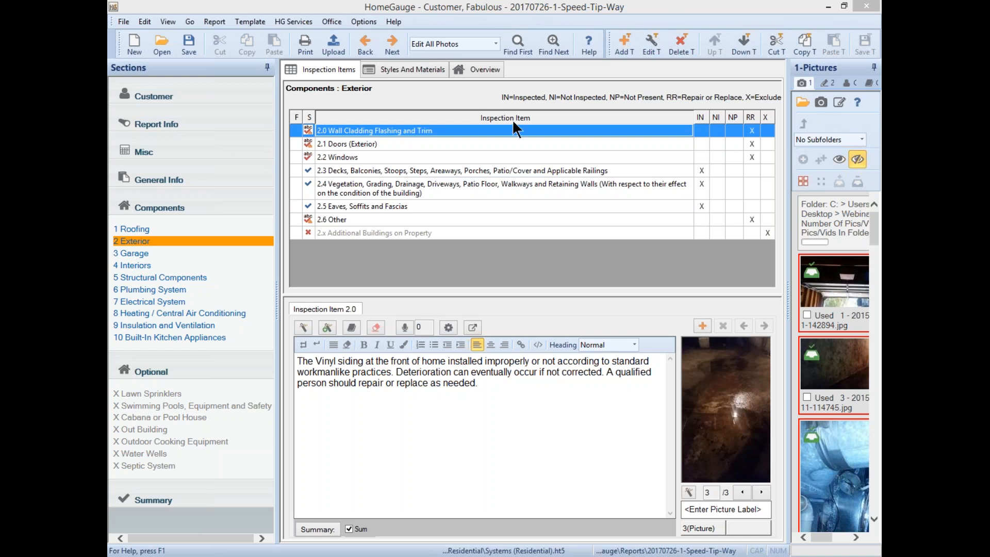
- Start a new report in place of the current one, and create a reinspection from the saved report dated 3/1/2013
{"action": "left_click", "coordinate": [138, 49]}
{"action": "left_click", "coordinate": [505, 309]}
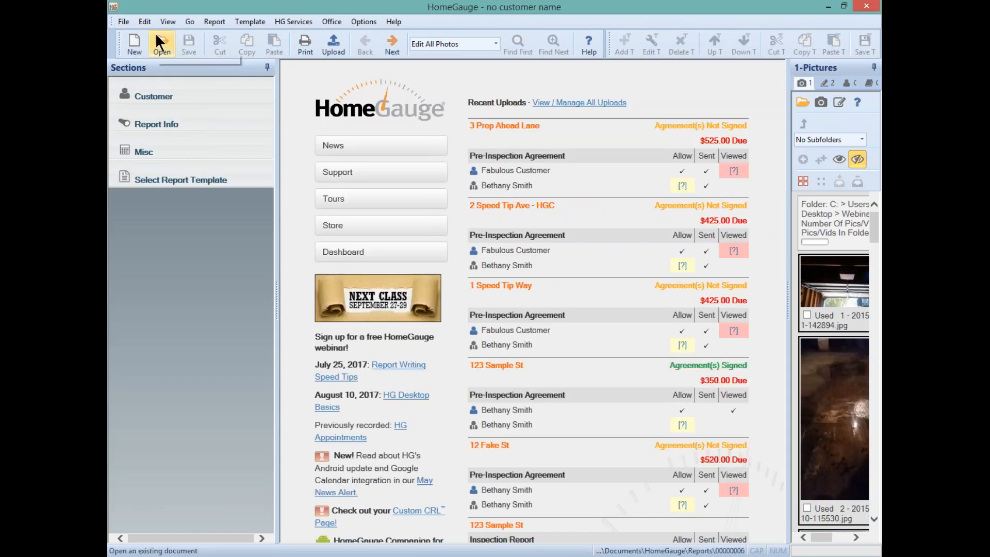
{"action": "left_click", "coordinate": [159, 43]}
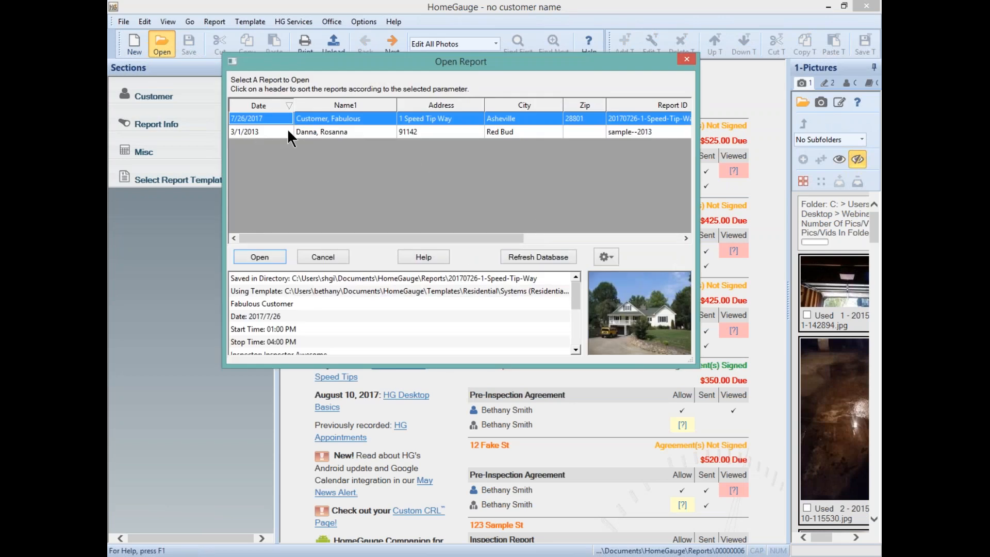
{"action": "left_click", "coordinate": [341, 132]}
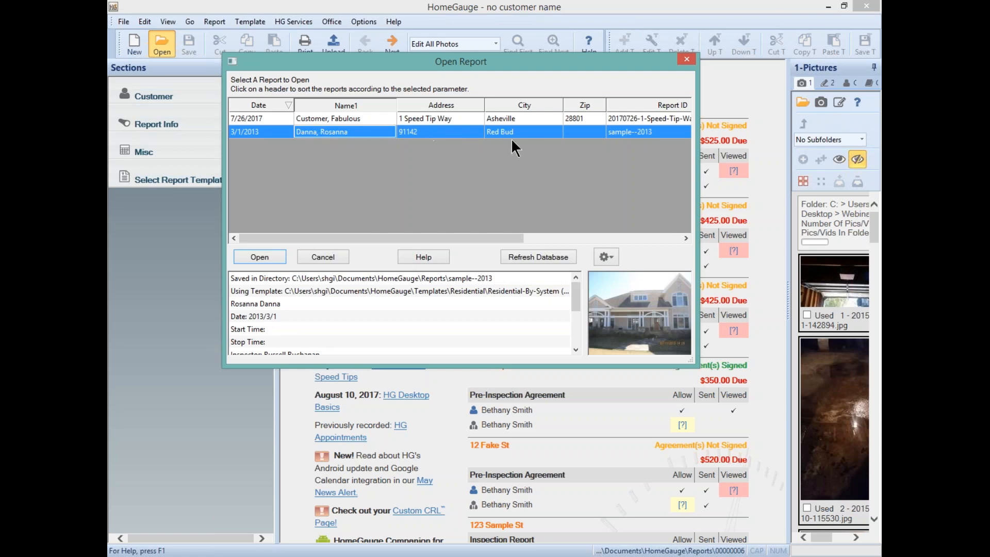
{"action": "left_click", "coordinate": [616, 260]}
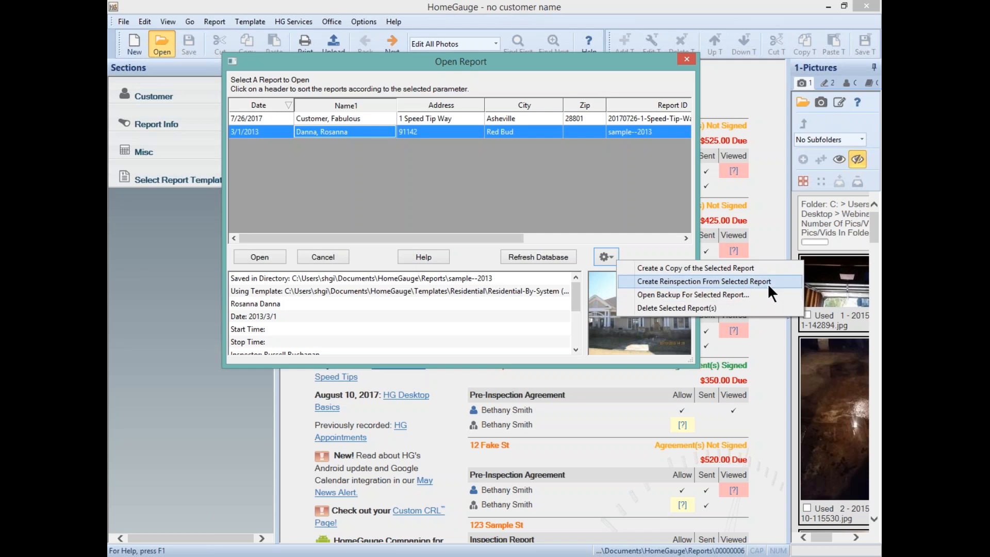
{"action": "left_click", "coordinate": [658, 280]}
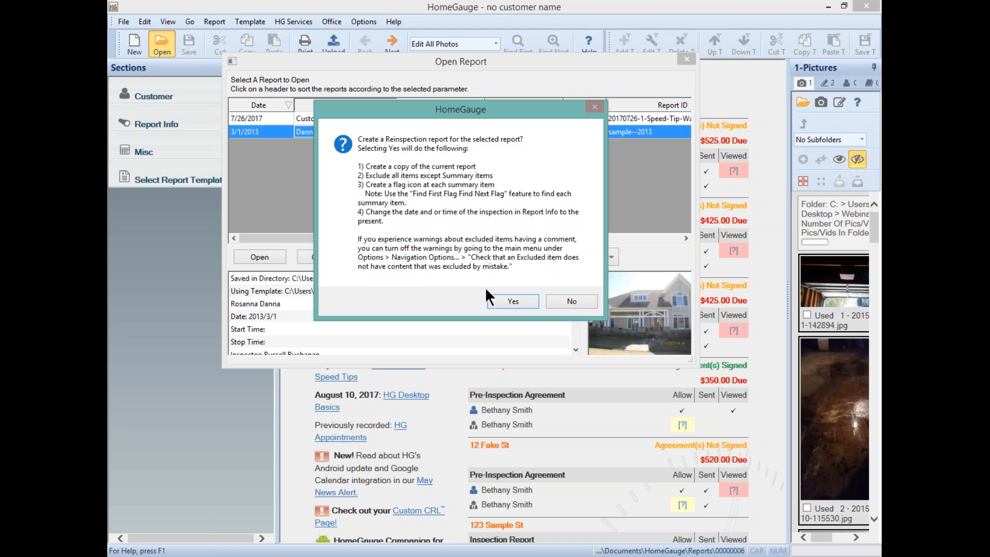
{"action": "left_click", "coordinate": [510, 304]}
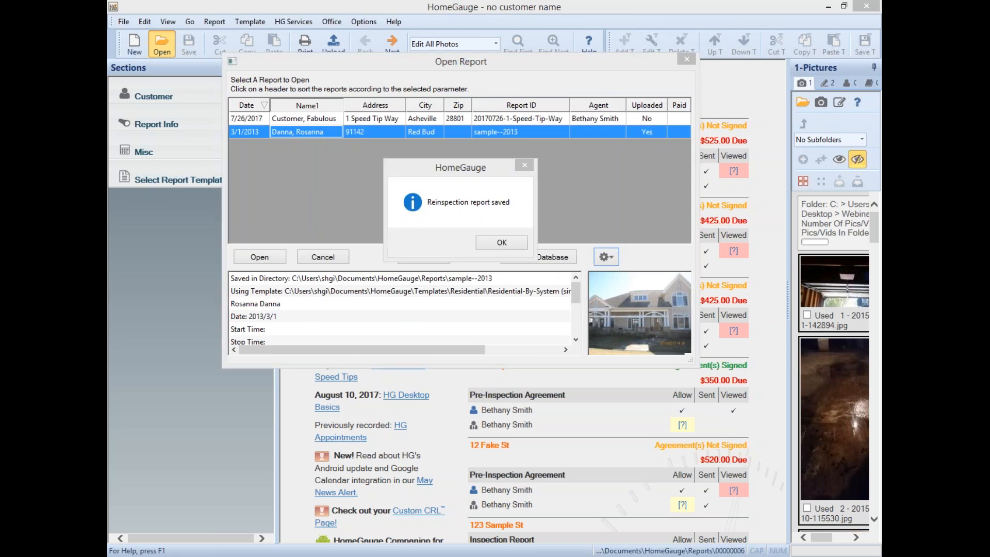
{"action": "left_click", "coordinate": [502, 242]}
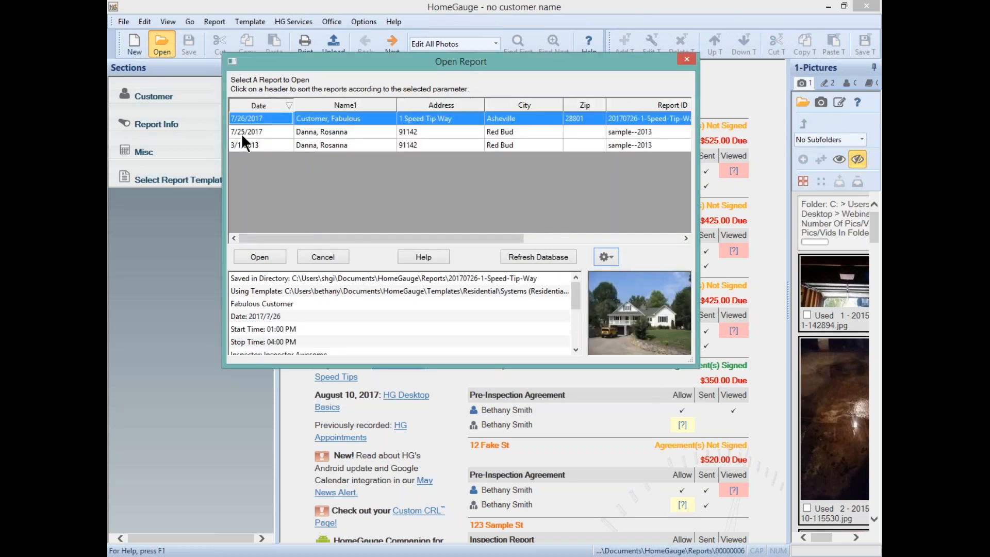
- Open the reinspection report dated 7/25/2017 and accept the modified-template notice
{"action": "left_click", "coordinate": [371, 131]}
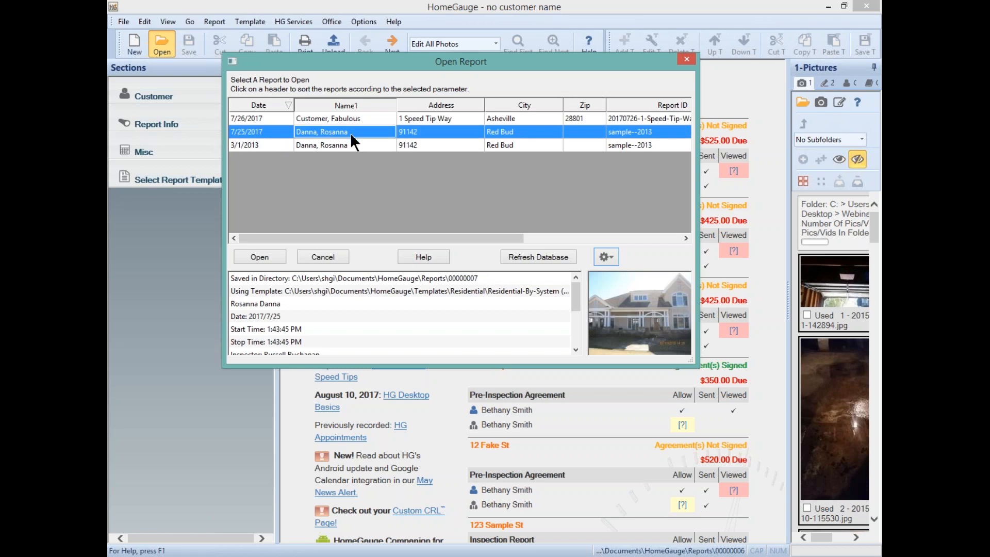
{"action": "left_click", "coordinate": [259, 257]}
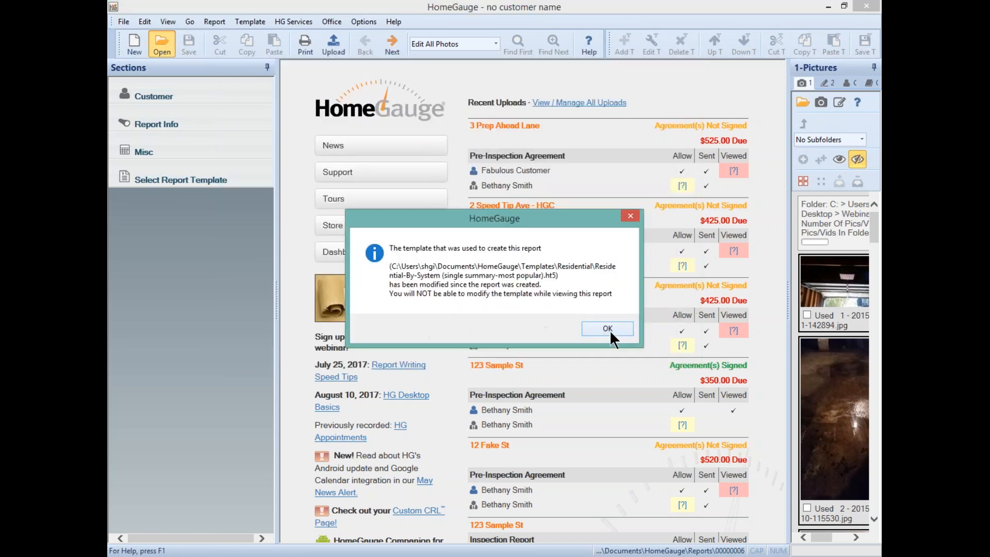
{"action": "key", "text": "Return"}
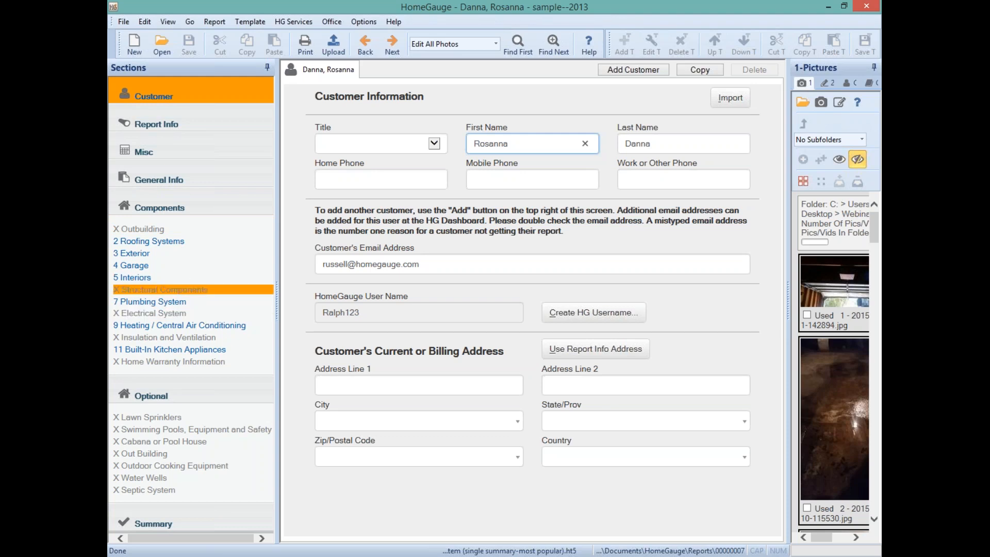
- Examine the excluded Structural Components section and the flagged Roofing Systems item 2.2 Skylights, Chimneys and Roof Penetrations
{"action": "left_click", "coordinate": [195, 289]}
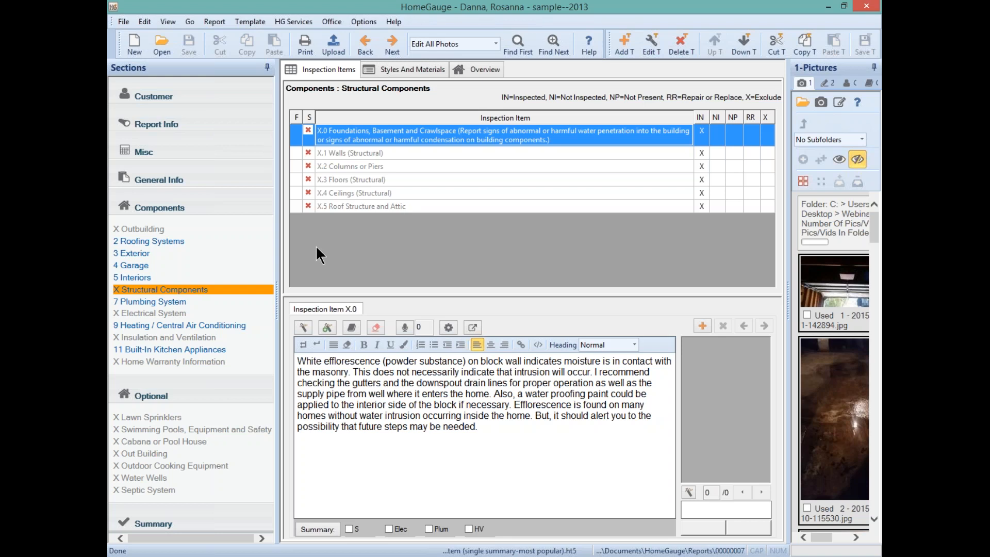
{"action": "left_click", "coordinate": [191, 241]}
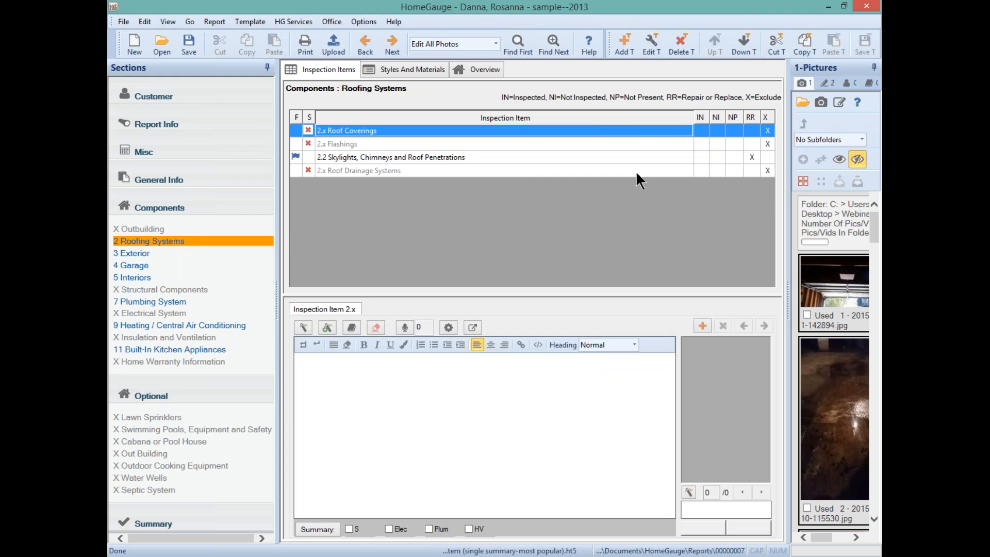
{"action": "left_click", "coordinate": [415, 160]}
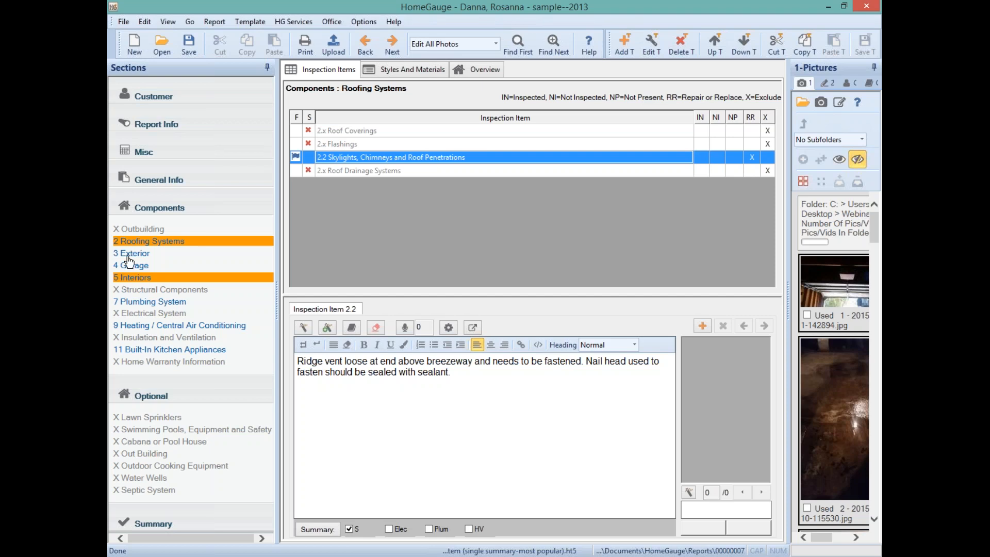
- Switch the report's search mode to Find Flagged
{"action": "left_click", "coordinate": [495, 43]}
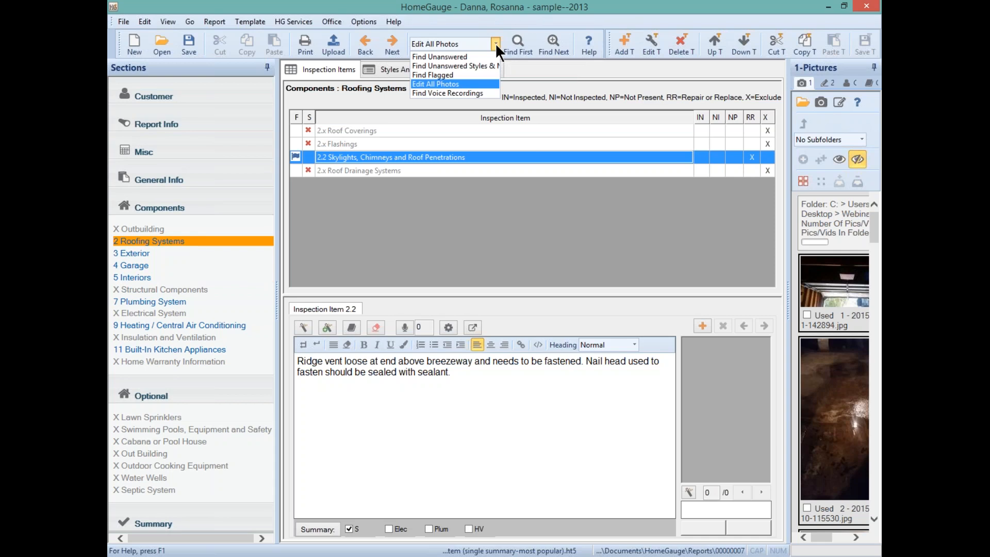
{"action": "left_click", "coordinate": [434, 71]}
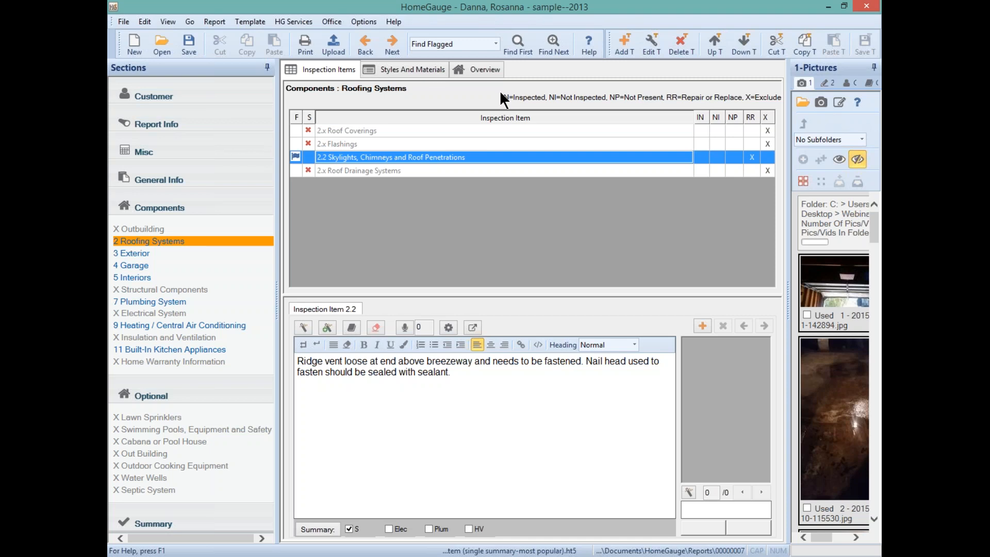
- Go to the next flagged item, 3.2 Doors (Exterior), and insert a PASS completion stamp with the satisfactory-repairs text below its comment
{"action": "left_click", "coordinate": [556, 49]}
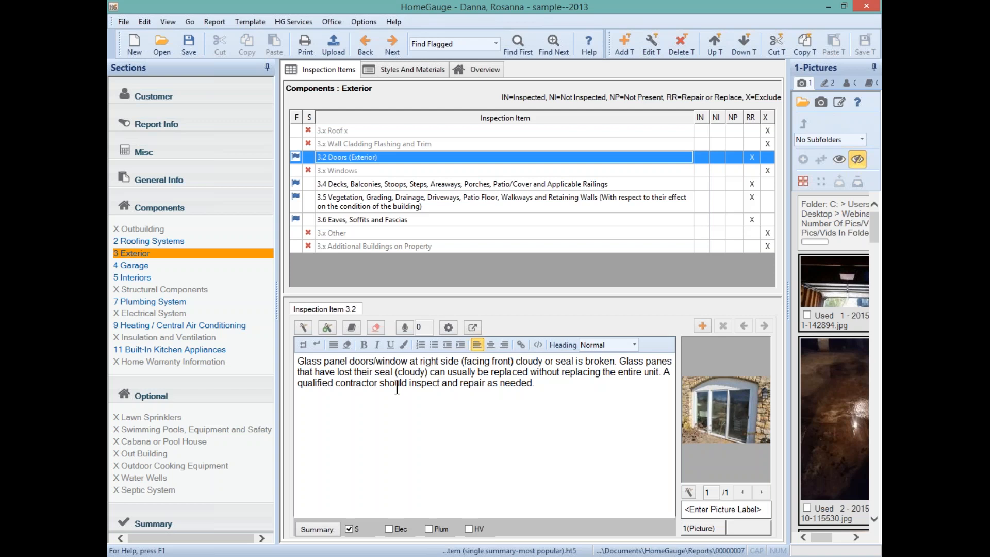
{"action": "left_click", "coordinate": [562, 389]}
{"action": "left_click", "coordinate": [449, 326]}
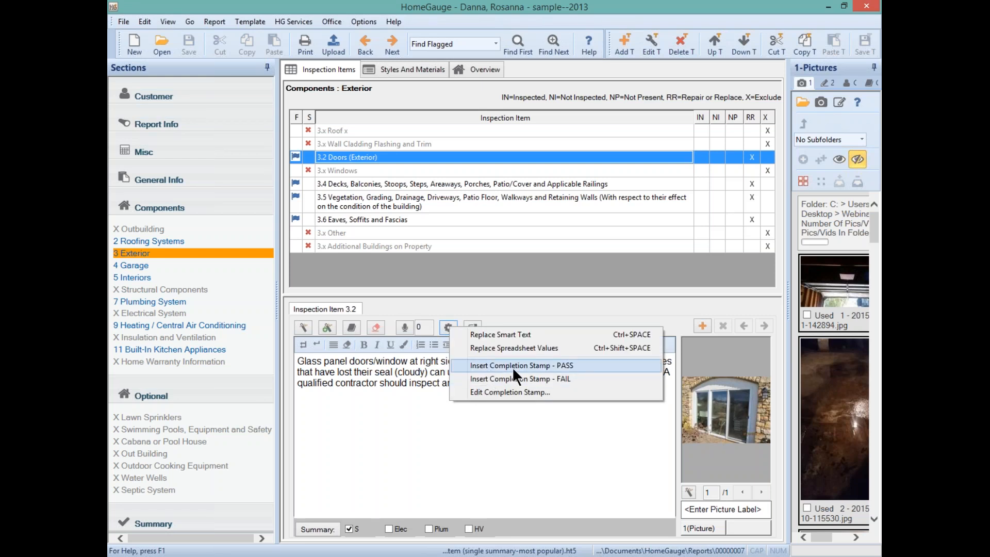
{"action": "left_click", "coordinate": [486, 365]}
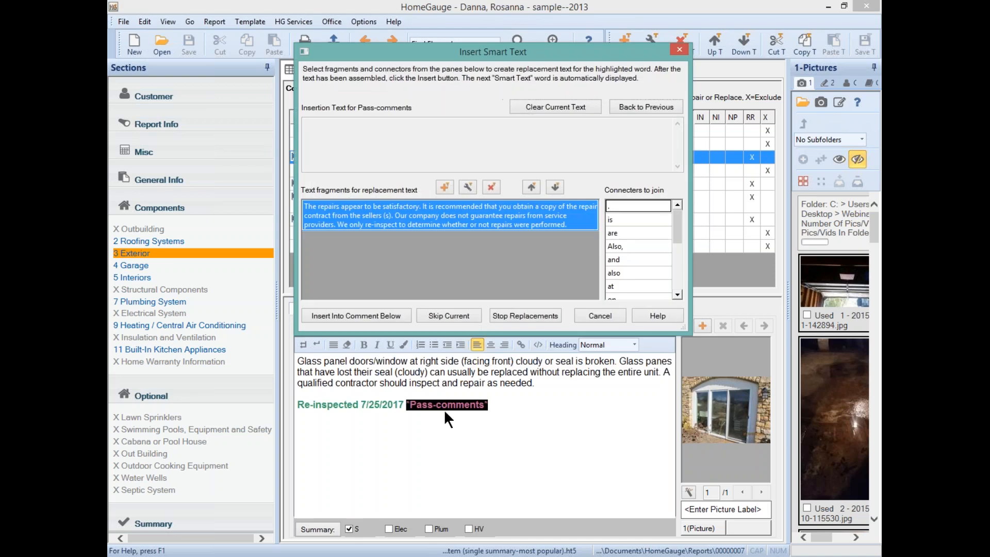
{"action": "double_click", "coordinate": [356, 227]}
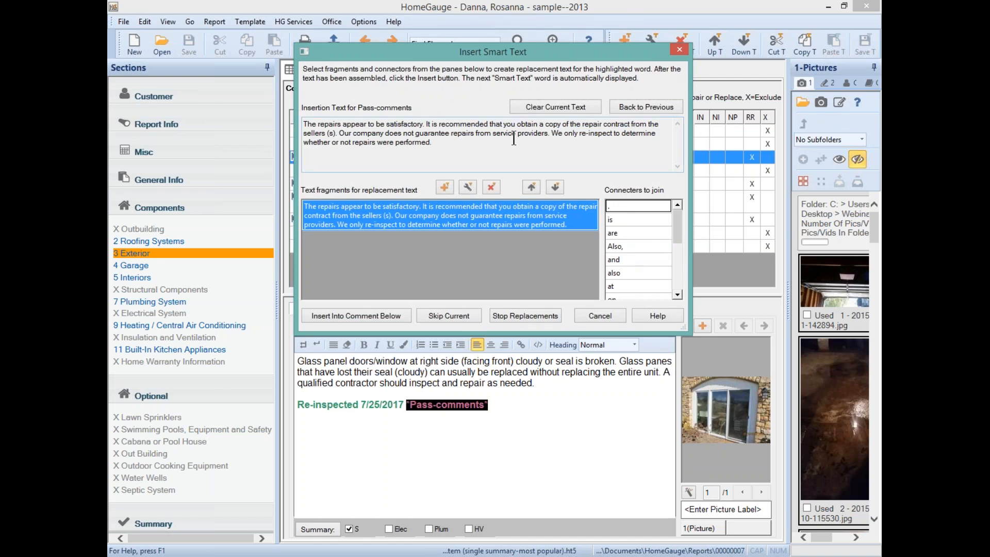
{"action": "left_click", "coordinate": [352, 316]}
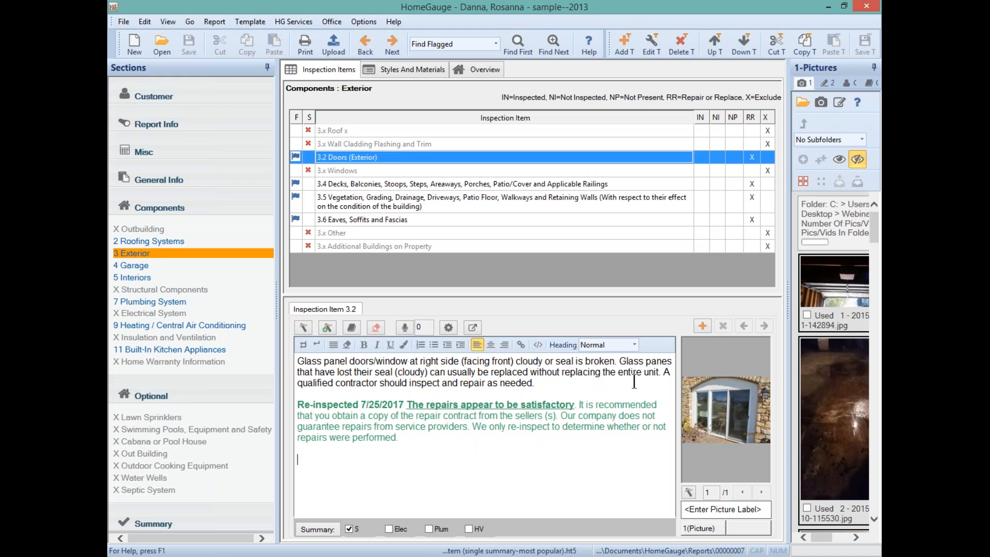
{"action": "double_click", "coordinate": [597, 388]}
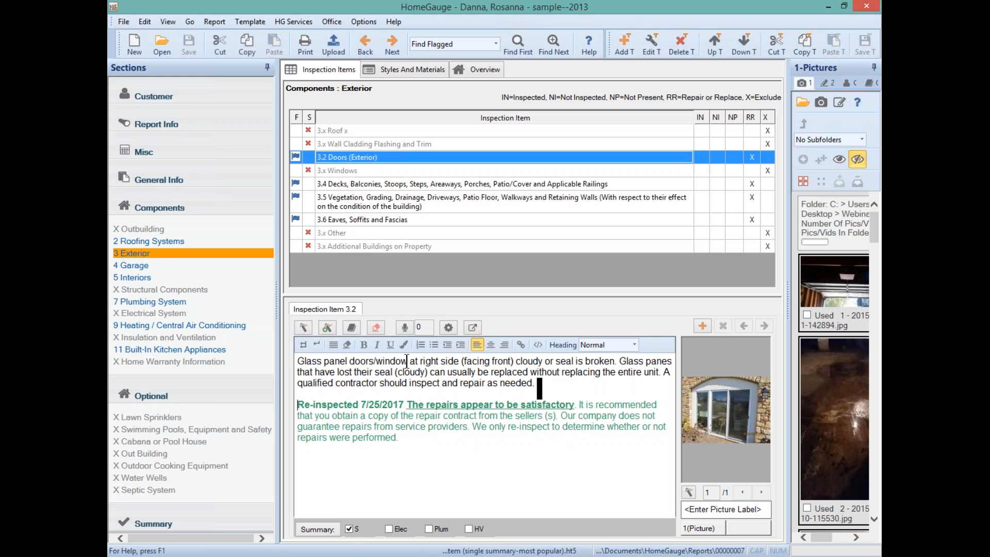
- Add a second comment to item 3.2 Doors (Exterior) and insert a FAIL completion stamp with the text about inadequate repairs
{"action": "left_click", "coordinate": [703, 326]}
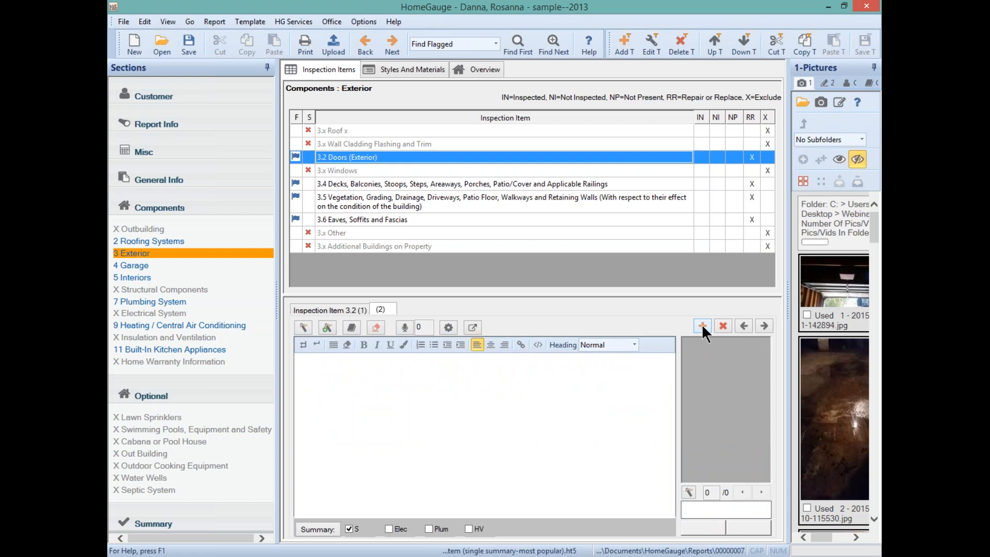
{"action": "left_click", "coordinate": [296, 362]}
{"action": "left_click", "coordinate": [448, 327]}
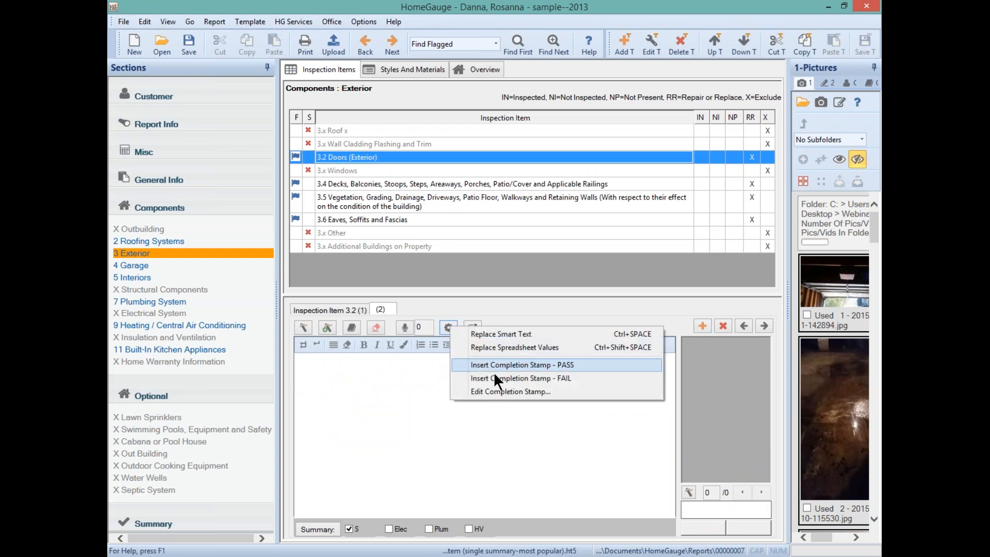
{"action": "left_click", "coordinate": [521, 375]}
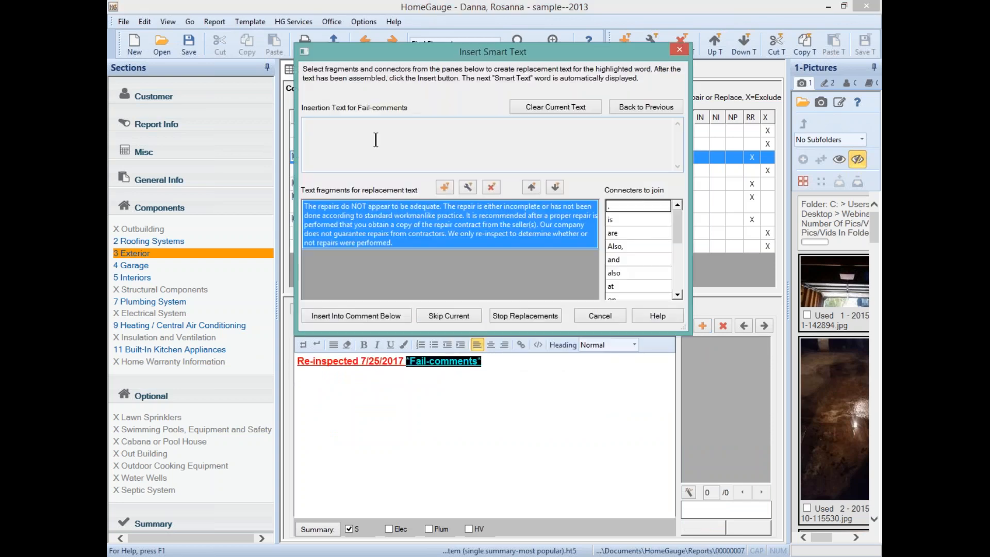
{"action": "double_click", "coordinate": [439, 226]}
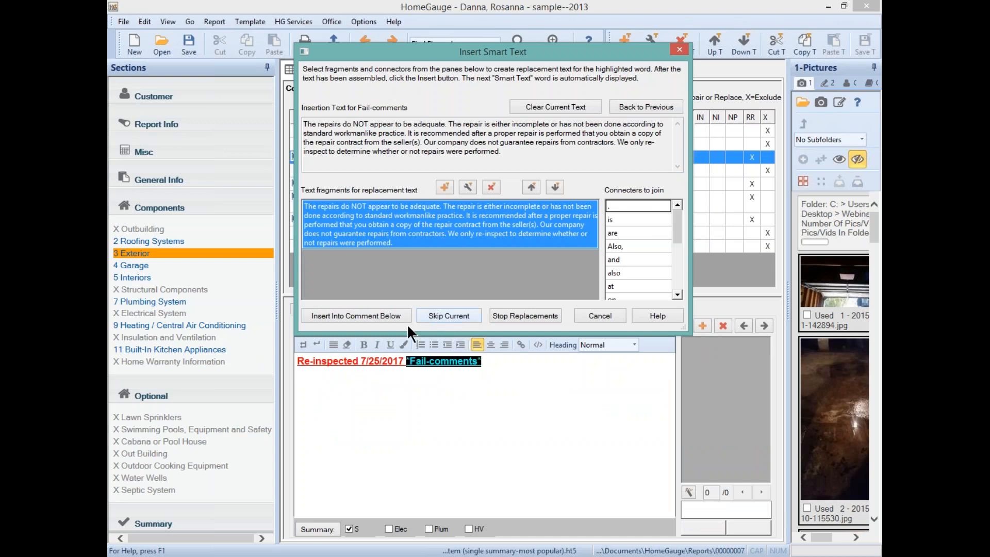
{"action": "left_click", "coordinate": [365, 314]}
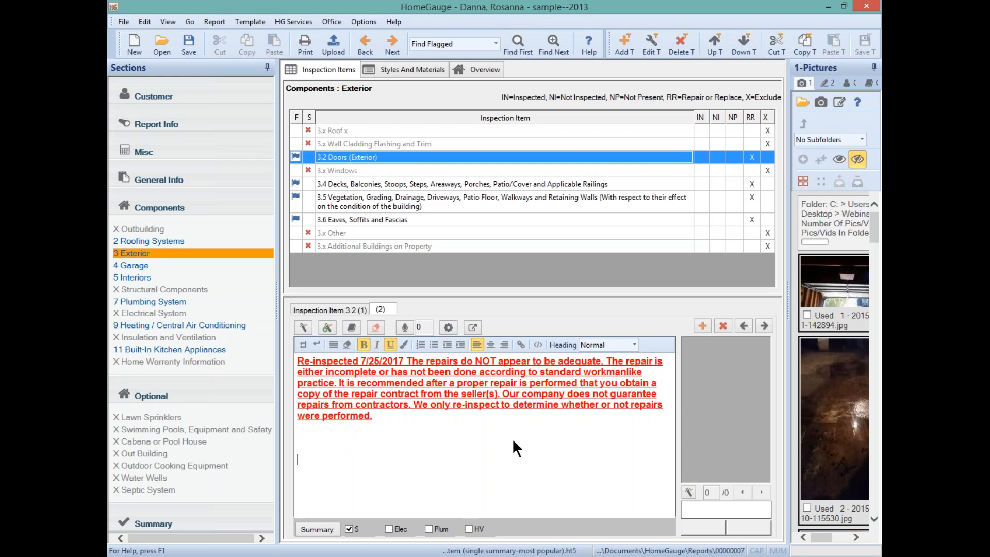
- Add the stock comment about the closed-off crawlspace access as a third comment on item 3.2, and return to the second comment
{"action": "left_click", "coordinate": [300, 325]}
{"action": "double_click", "coordinate": [459, 152]}
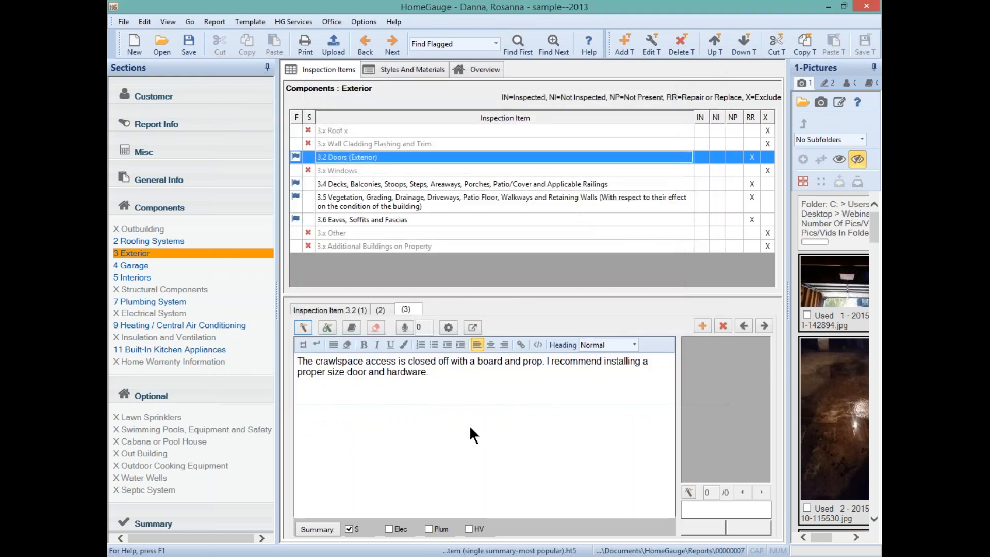
{"action": "left_click", "coordinate": [380, 312]}
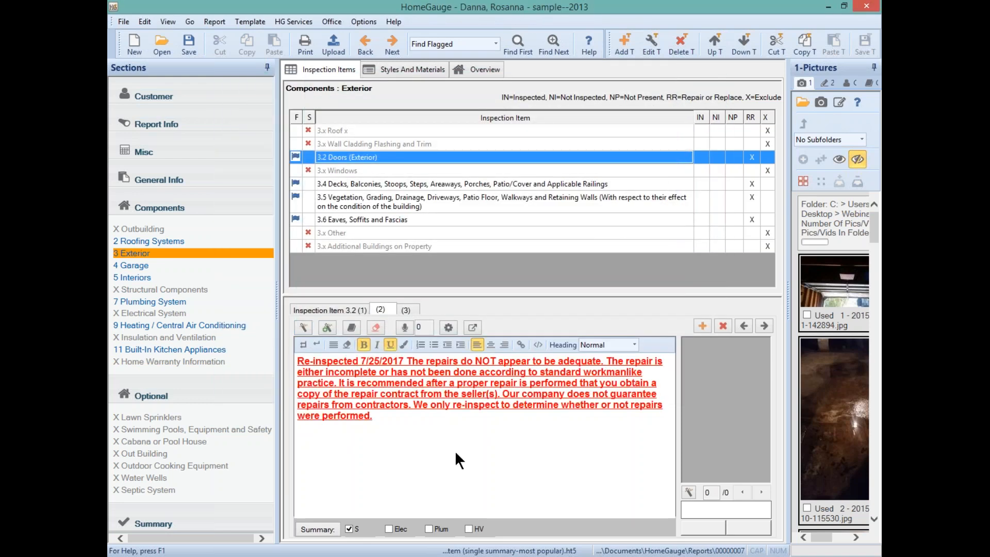
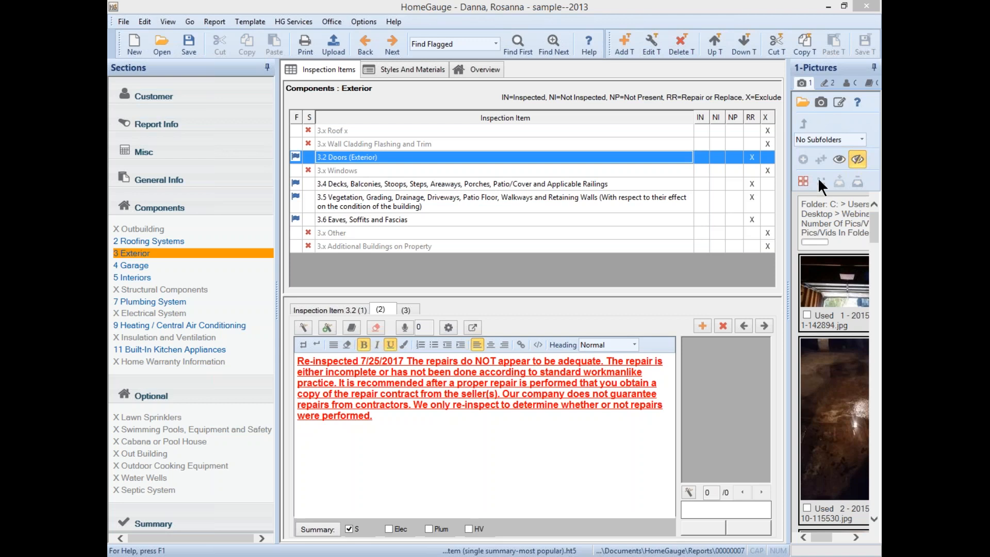
- Examine the General Options for copying included photos to the Photo Locker and including it in cloud transfers
{"action": "left_click", "coordinate": [361, 21]}
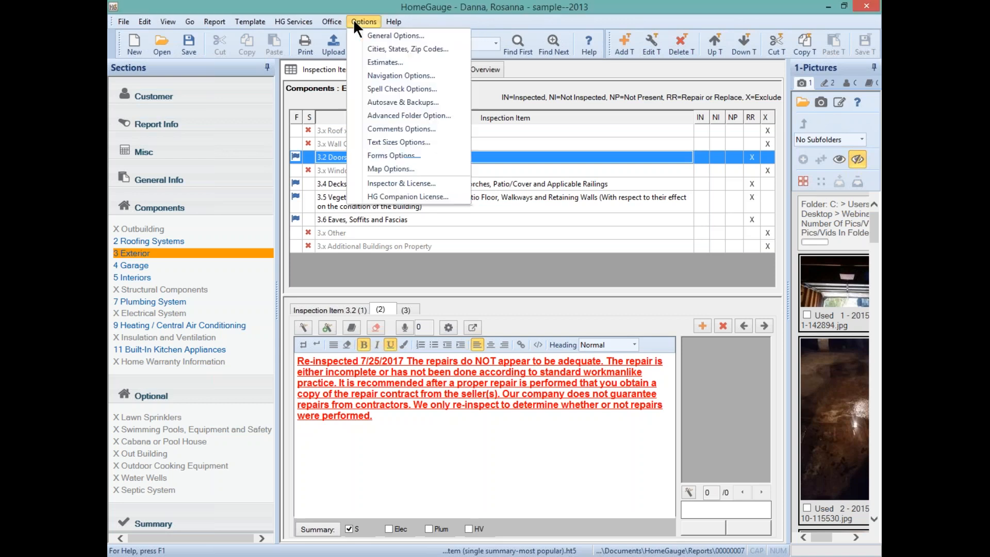
{"action": "left_click", "coordinate": [374, 35]}
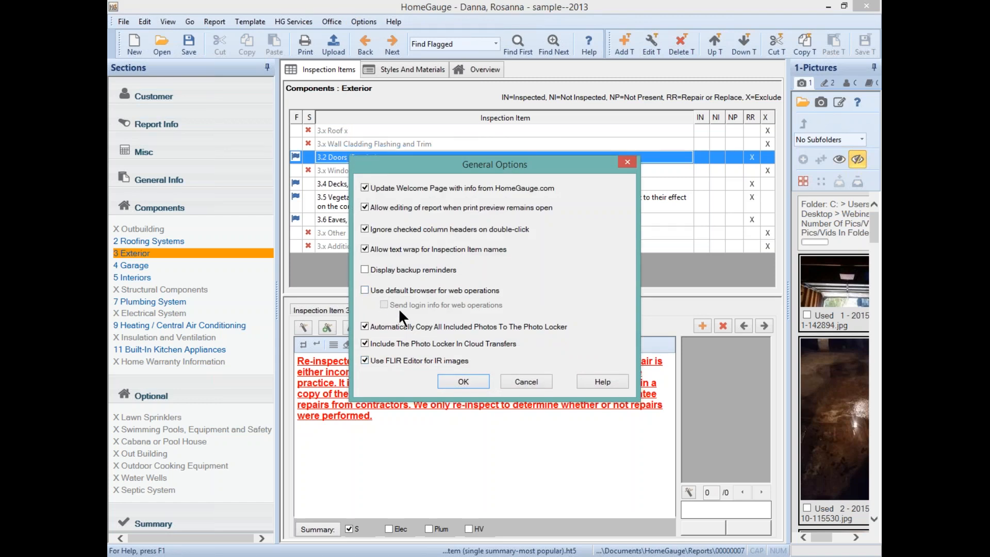
{"action": "left_click", "coordinate": [530, 379]}
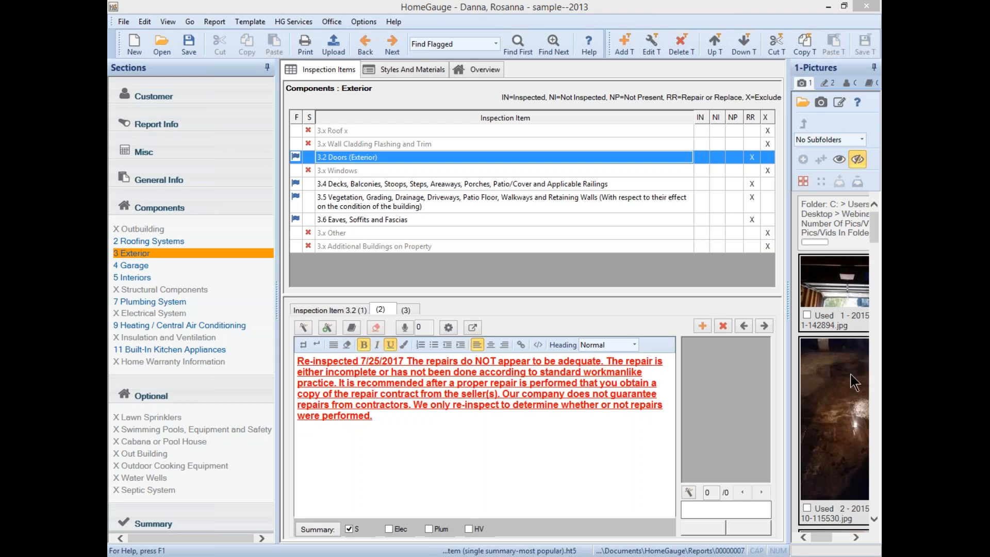
- Try labelling the dark floor photo with the text 7/25 in its lower corner, and discard the picture edit
{"action": "left_click_drag", "start_coordinate": [850, 379], "coordinate": [724, 354]}
{"action": "left_click", "coordinate": [379, 305]}
{"action": "left_click", "coordinate": [703, 296]}
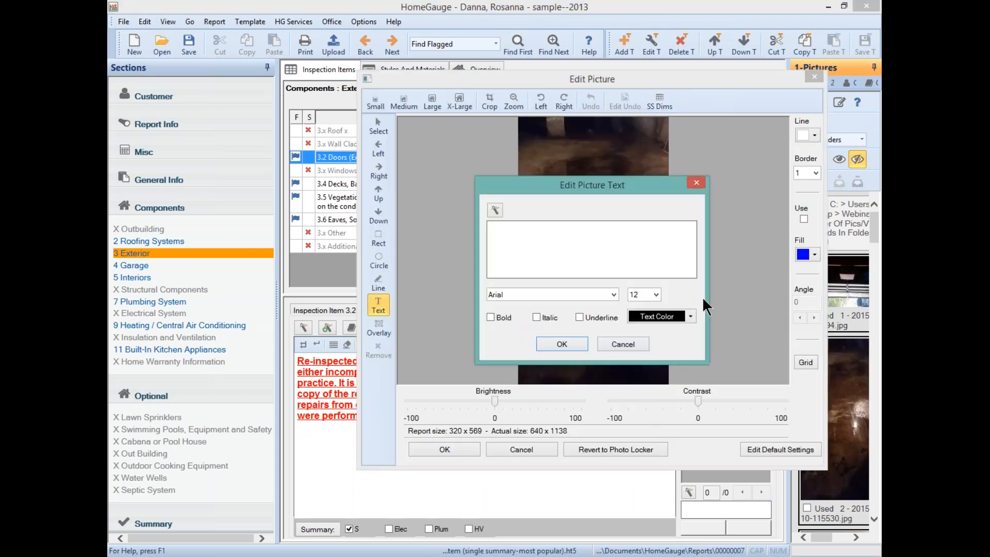
{"action": "type", "text": "7/25"}
{"action": "left_click", "coordinate": [562, 344]}
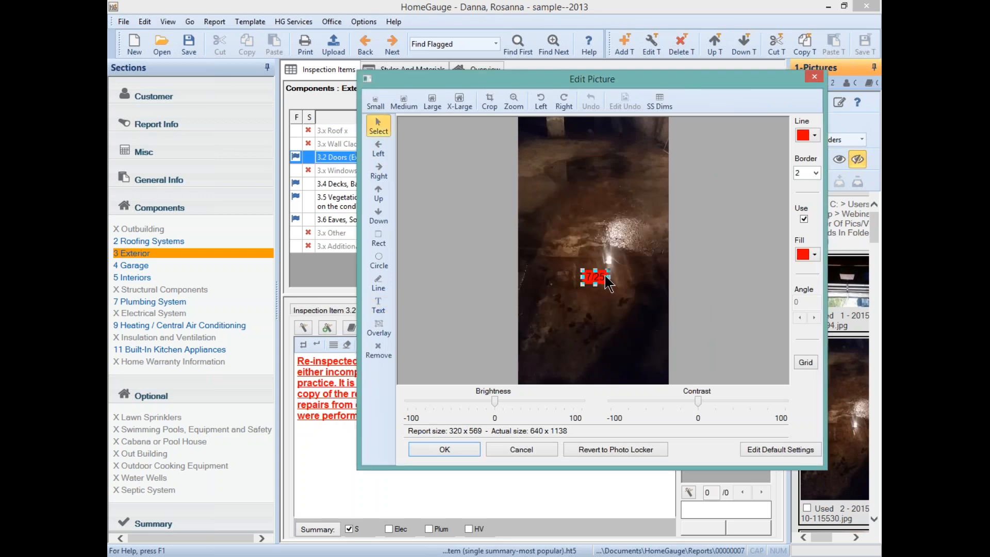
{"action": "left_click_drag", "start_coordinate": [611, 290], "coordinate": [642, 376]}
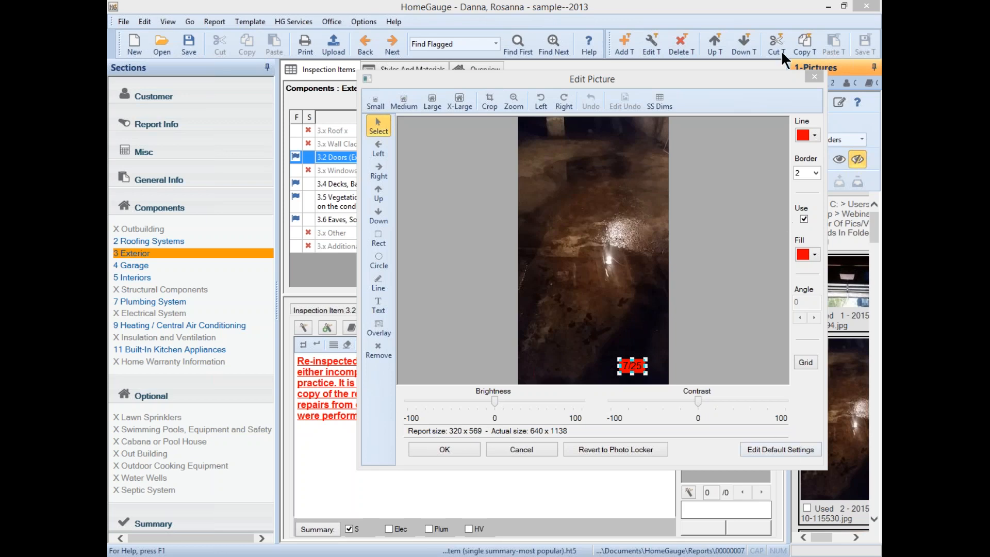
{"action": "left_click", "coordinate": [819, 77]}
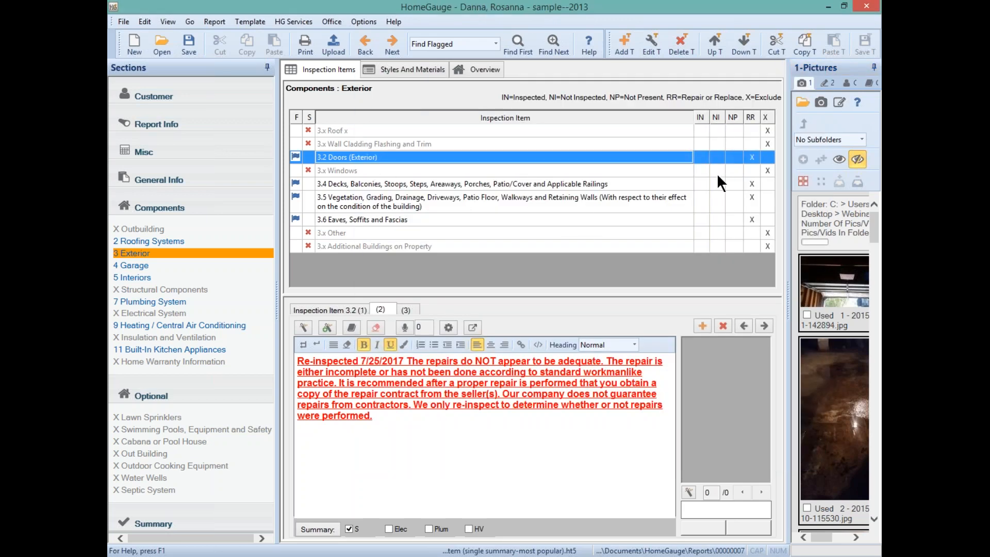
- Exclude Exterior items 3.4 Decks, 3.5 Vegetation and 3.6 Eaves, Soffits and Fascias from the reinspection report
{"action": "left_click", "coordinate": [766, 184]}
{"action": "left_click", "coordinate": [766, 198]}
{"action": "left_click", "coordinate": [766, 221]}
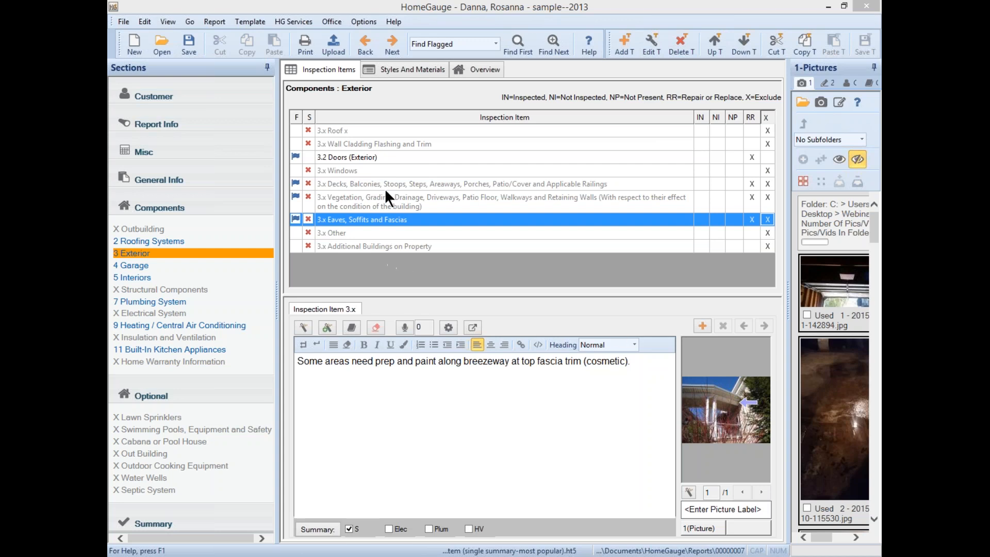
- Bring the excluded Windows item back into the Exterior section of the reinspection report
{"action": "left_click", "coordinate": [398, 168]}
{"action": "left_click", "coordinate": [769, 170]}
{"action": "left_click", "coordinate": [769, 170]}
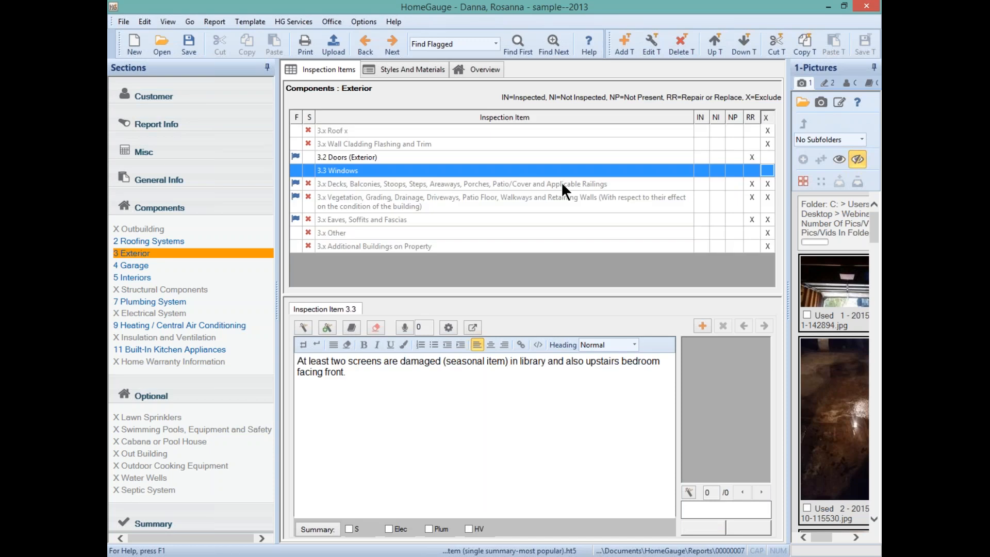
{"action": "left_click", "coordinate": [768, 197]}
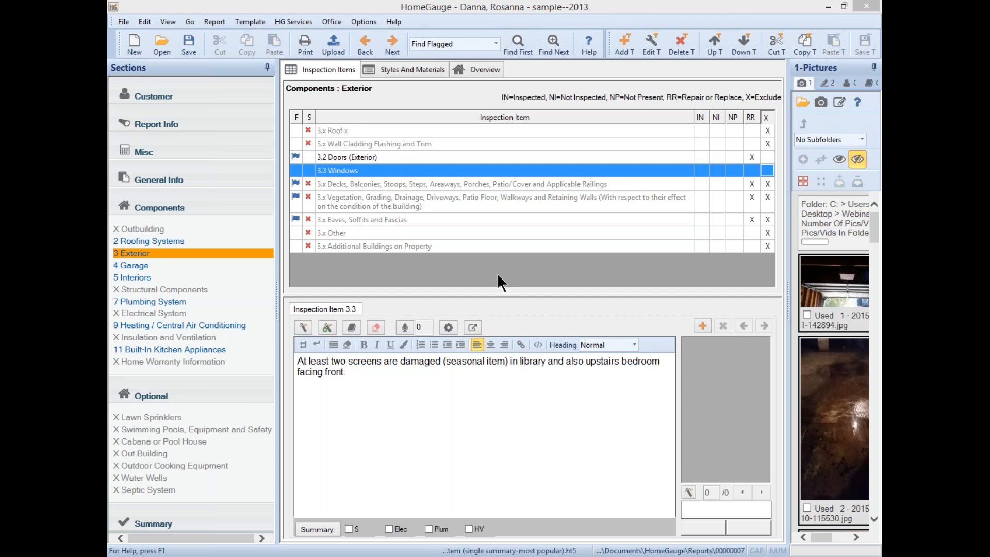
- Start downloading reports from HG Cloud, closing the current report without saving its changes
{"action": "left_click", "coordinate": [299, 19]}
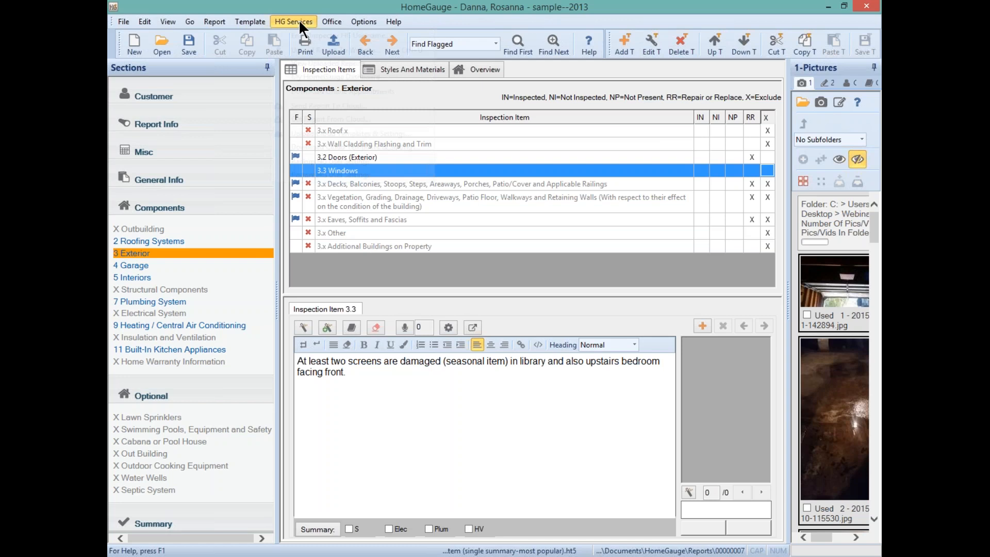
{"action": "left_click", "coordinate": [348, 118]}
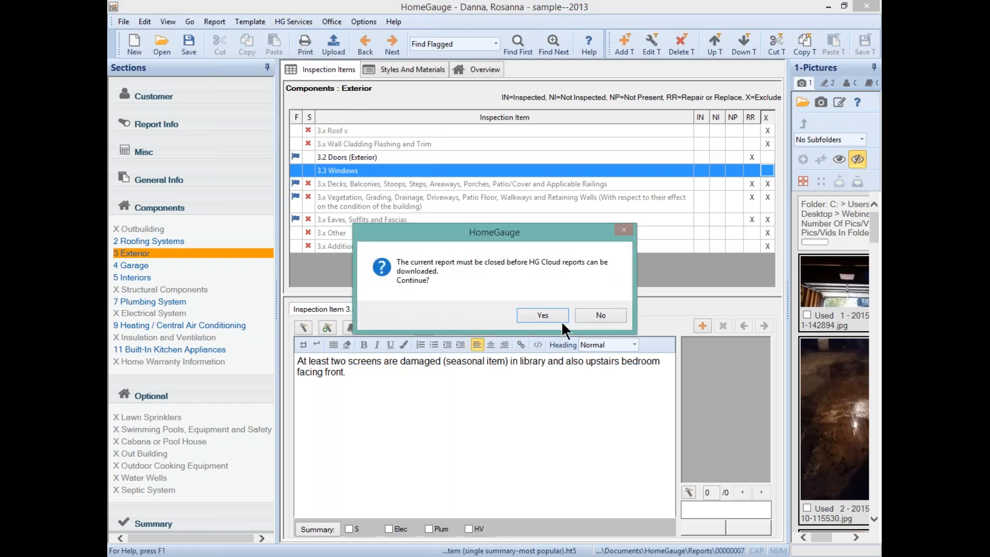
{"action": "left_click", "coordinate": [557, 316]}
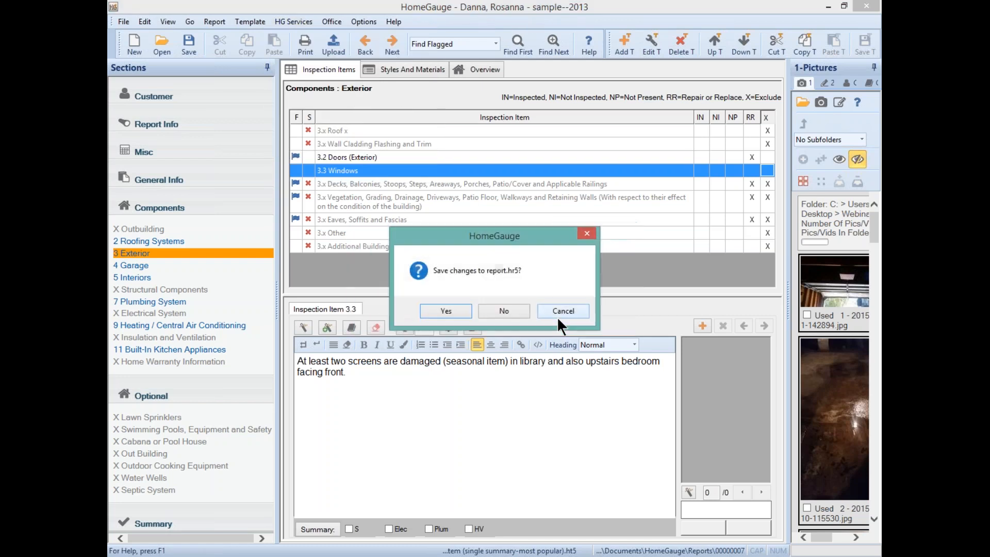
{"action": "left_click", "coordinate": [518, 308]}
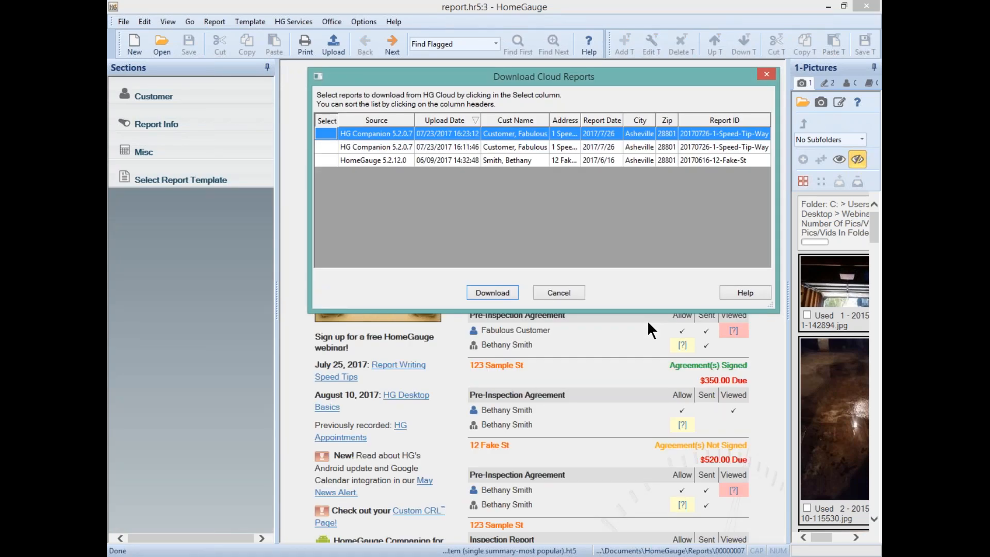
- Download the HG Cloud report dated 2017/6/16 that came from HomeGauge 5.2.12.0, and acknowledge the completion notice
{"action": "left_click", "coordinate": [750, 148]}
{"action": "left_click", "coordinate": [713, 157]}
{"action": "left_click", "coordinate": [713, 133]}
{"action": "left_click", "coordinate": [714, 147]}
{"action": "left_click", "coordinate": [373, 161]}
{"action": "left_click", "coordinate": [324, 163]}
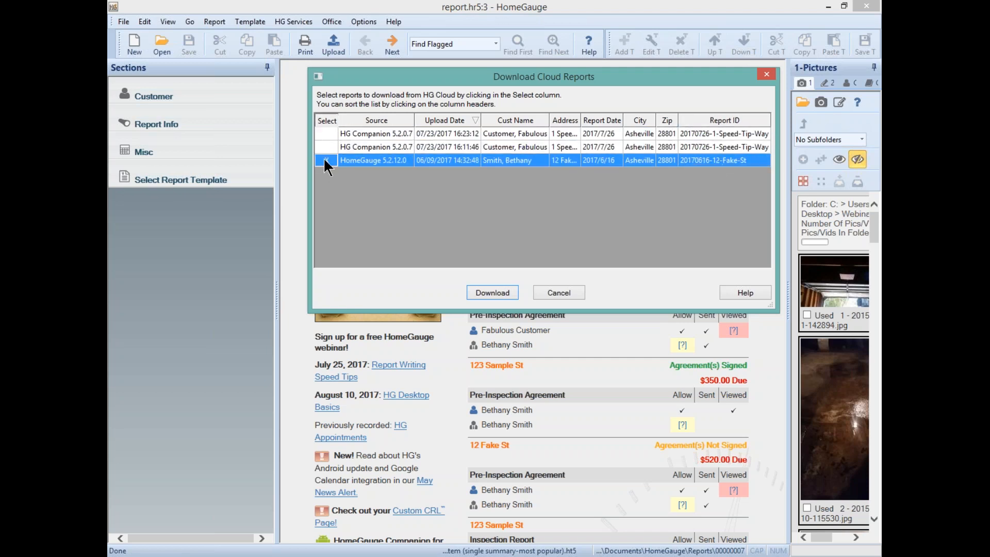
{"action": "left_click", "coordinate": [500, 292]}
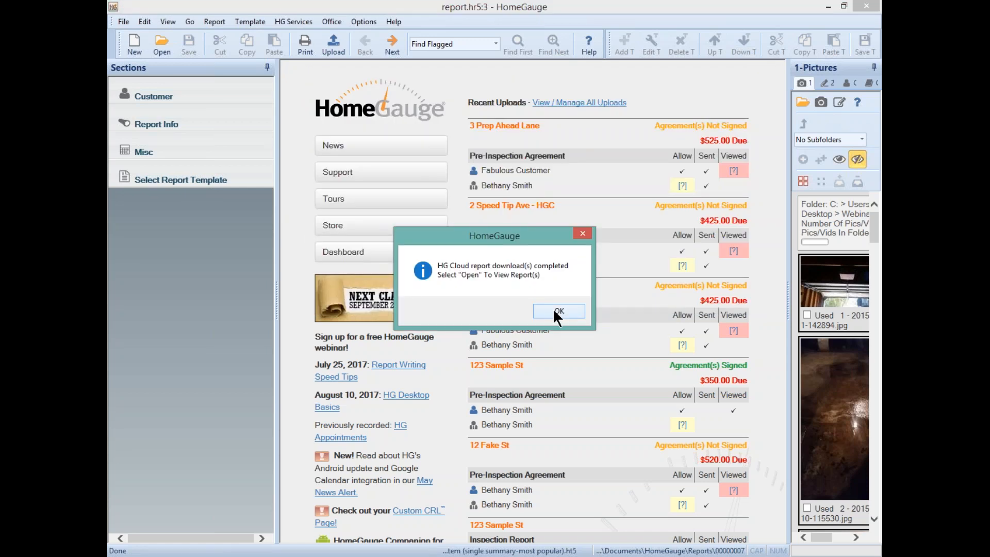
{"action": "left_click", "coordinate": [553, 310]}
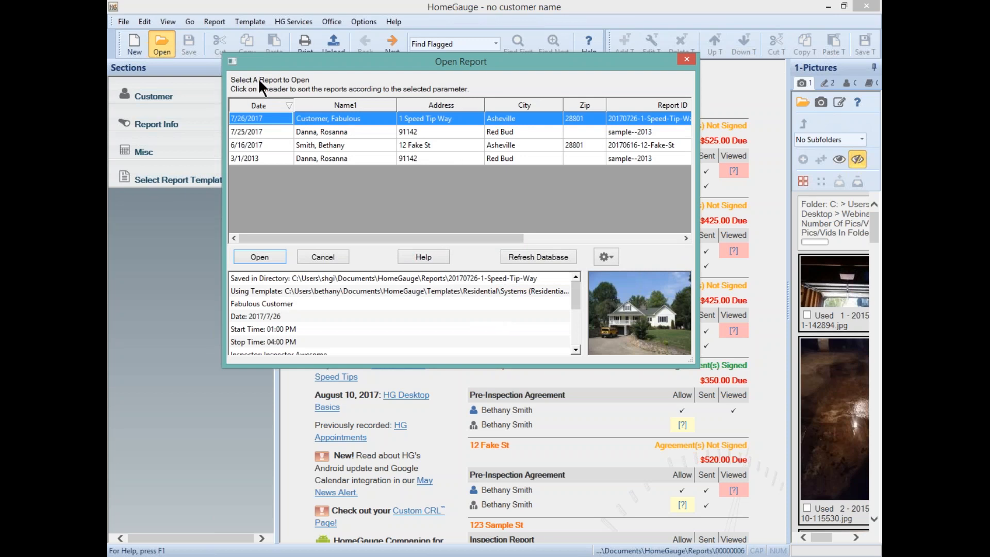
- Open the downloaded report dated 6/16/2017 and apply the Residential template Systems (Residential).ht5 to it
{"action": "left_click", "coordinate": [347, 145]}
{"action": "left_click", "coordinate": [270, 246]}
{"action": "left_click", "coordinate": [553, 328]}
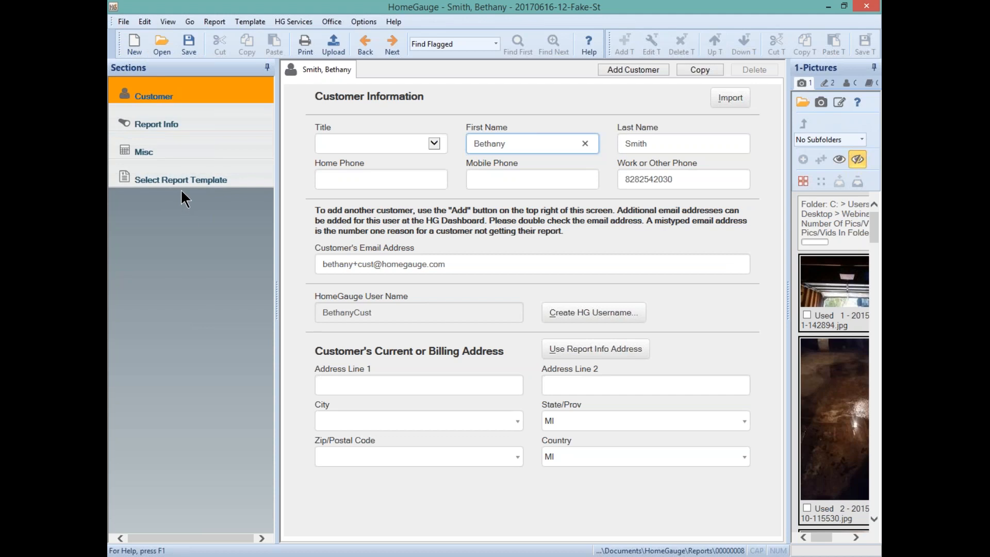
{"action": "left_click", "coordinate": [200, 174]}
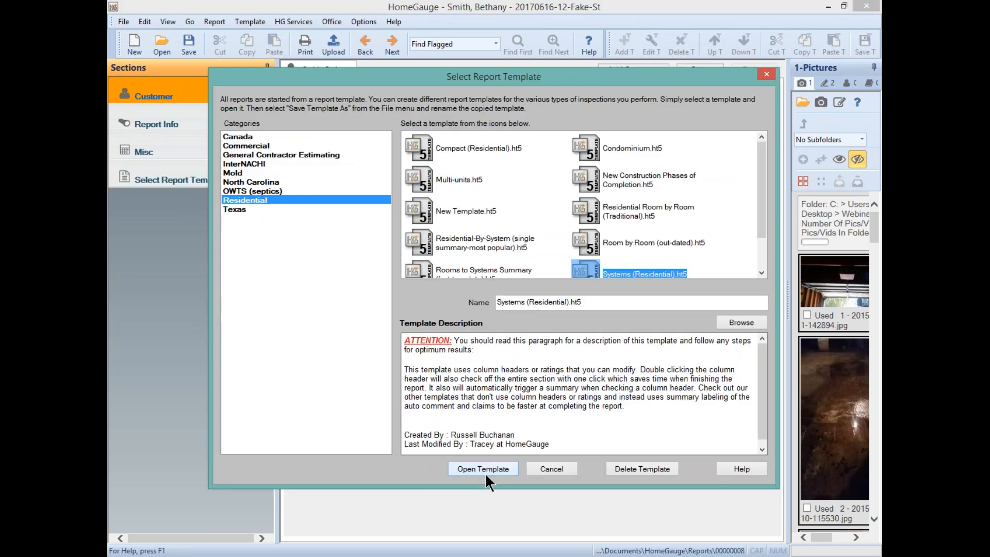
{"action": "left_click", "coordinate": [485, 472]}
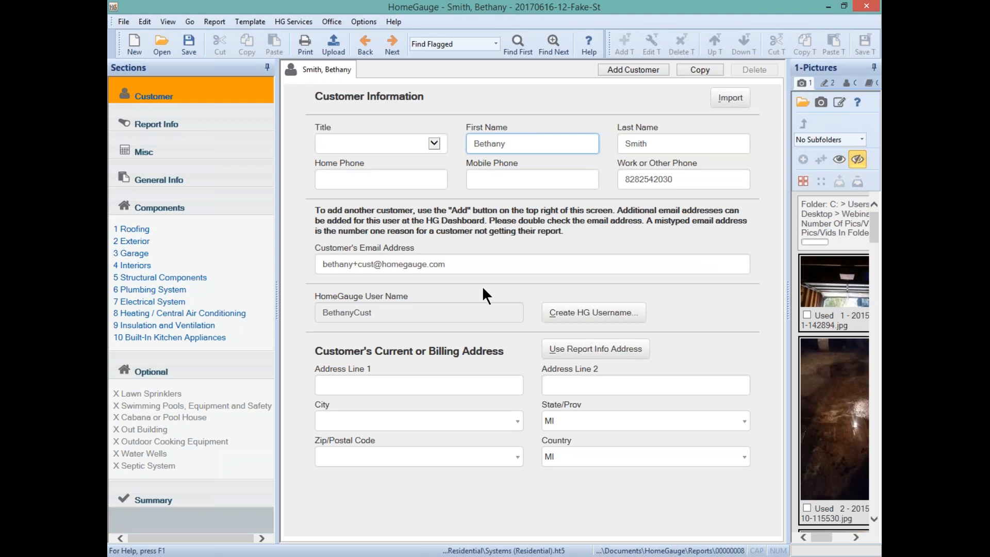
- Merge the report dated 2017-07-26 at the top of the report list into the open report and acknowledge completion
{"action": "left_click", "coordinate": [124, 23]}
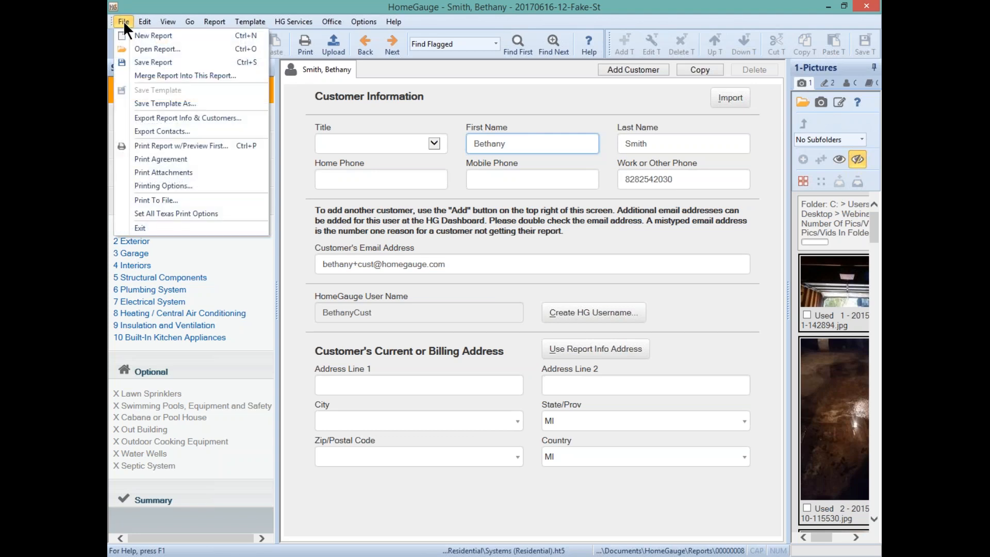
{"action": "left_click", "coordinate": [162, 76]}
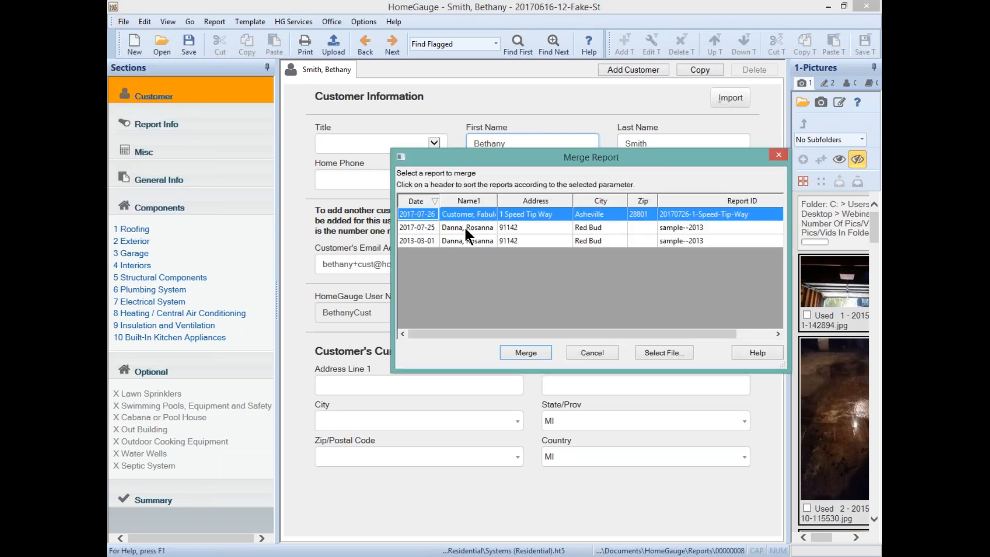
{"action": "left_click", "coordinate": [519, 217]}
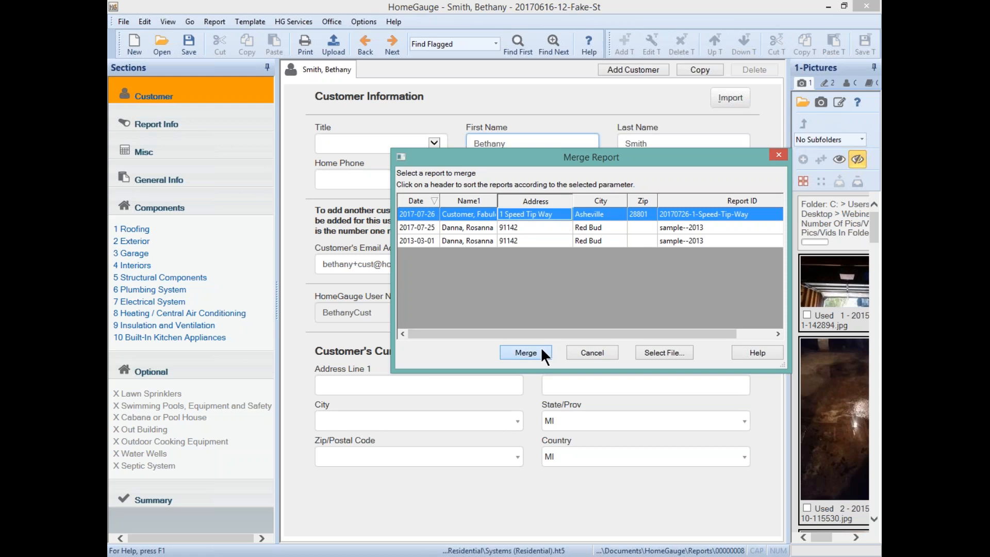
{"action": "left_click", "coordinate": [526, 353]}
{"action": "left_click", "coordinate": [524, 190]}
{"action": "left_click", "coordinate": [475, 417]}
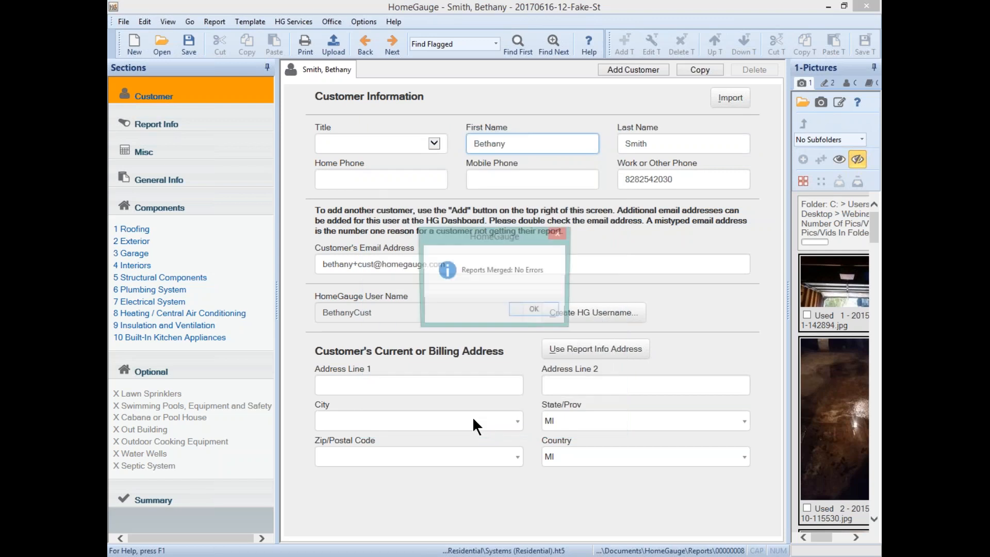
{"action": "left_click", "coordinate": [527, 312]}
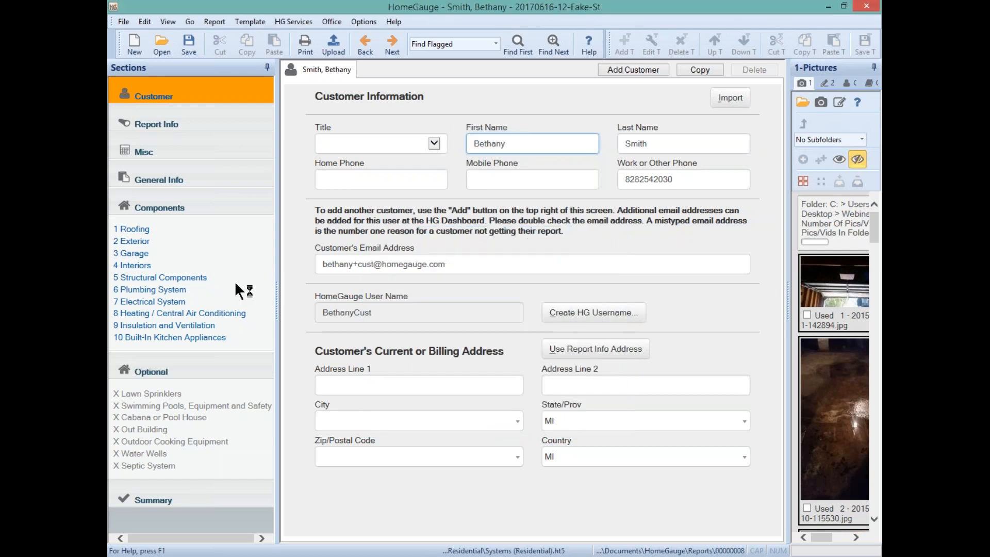
- Review the merged report's component sections, its customer entries and its report information, including the property address
{"action": "left_click", "coordinate": [136, 228]}
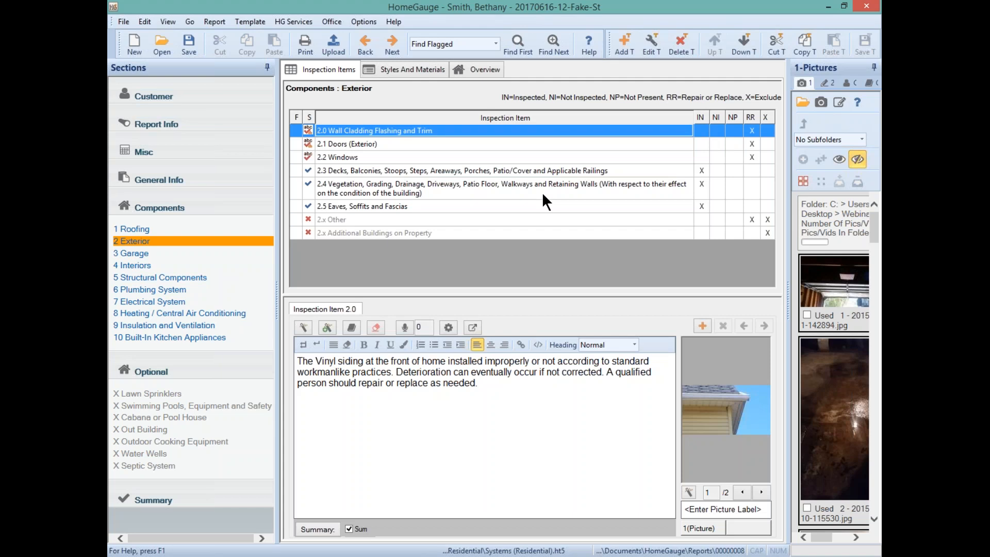
{"action": "left_click", "coordinate": [248, 90]}
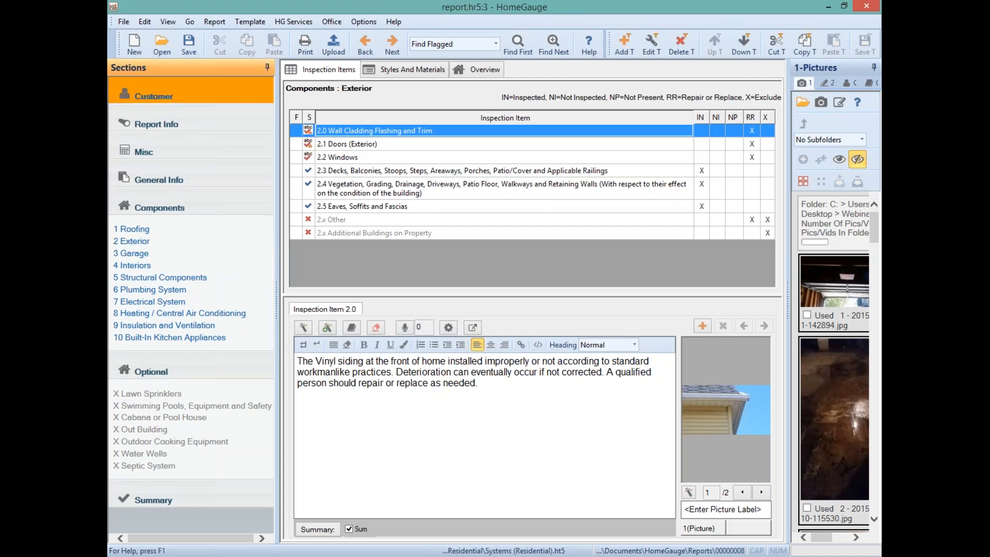
{"action": "left_click", "coordinate": [417, 66]}
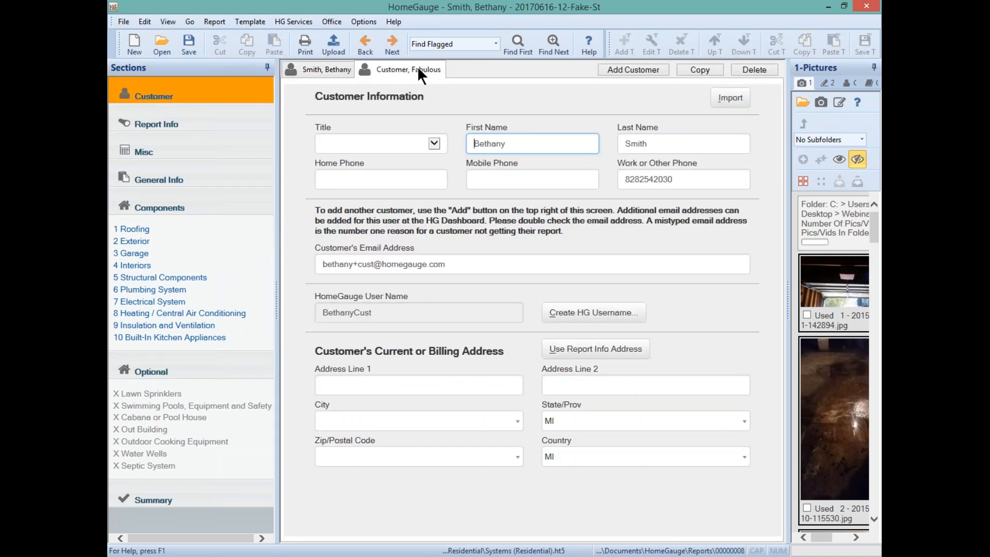
{"action": "left_click", "coordinate": [155, 124]}
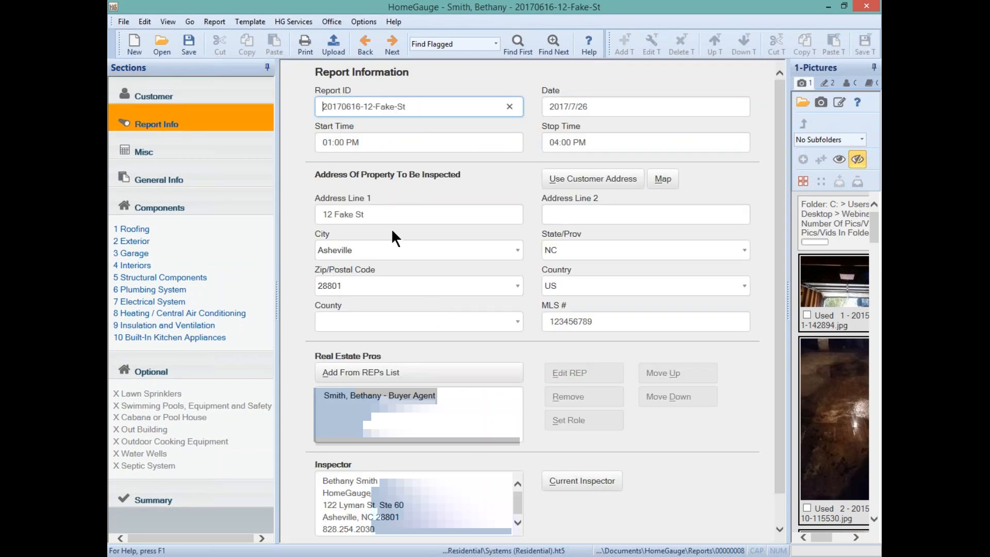
{"action": "left_click", "coordinate": [386, 212]}
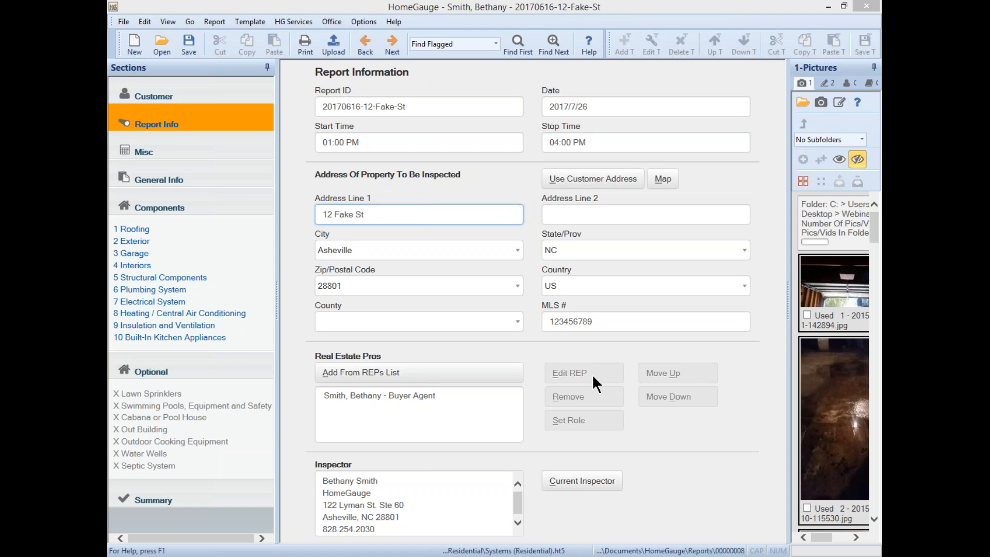
- Exclude the Roof Coverings item in the Roofing section and include it again
{"action": "left_click", "coordinate": [134, 231]}
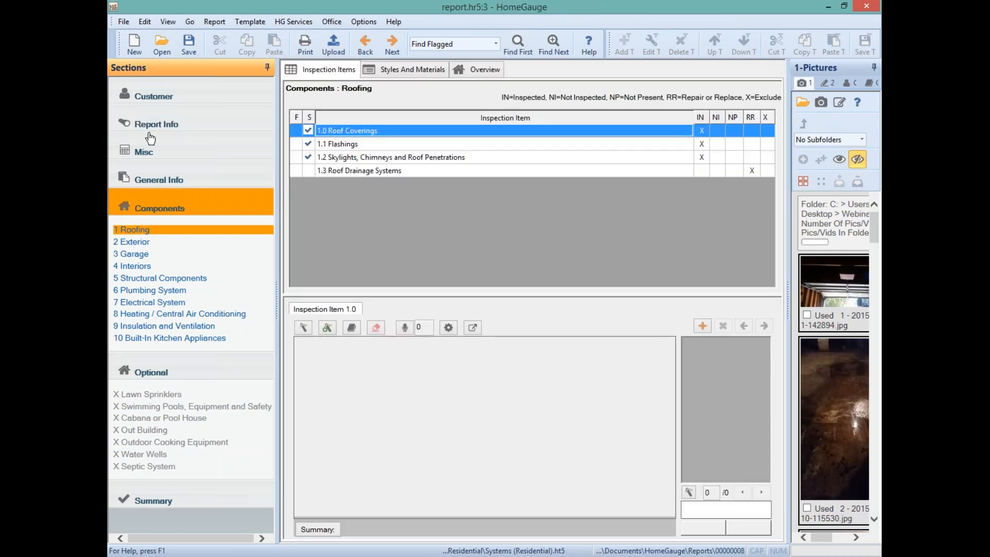
{"action": "left_click", "coordinate": [766, 130]}
{"action": "left_click", "coordinate": [767, 131]}
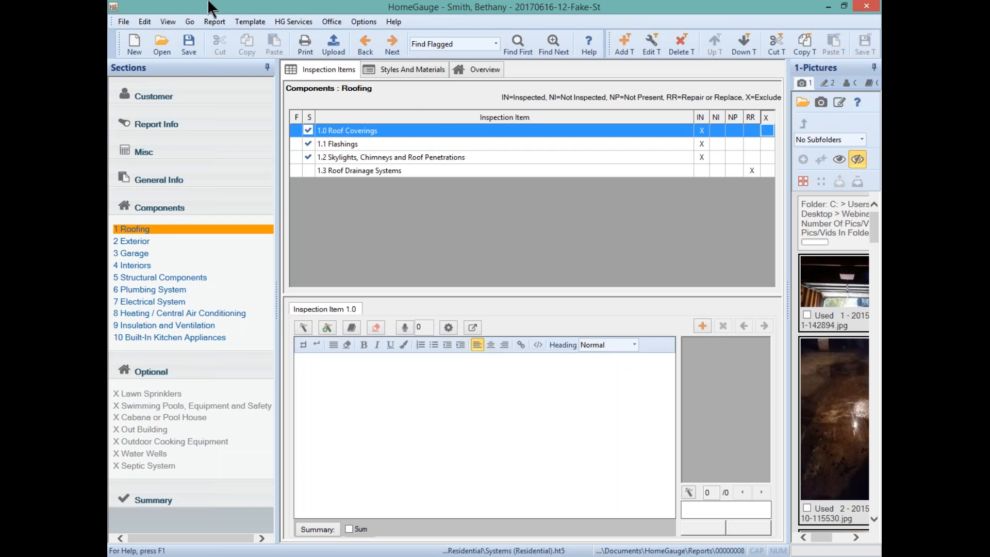
- Download only the first 7/26/2017 online appointment, deselecting the other two, and check the list of available reports
{"action": "left_click", "coordinate": [286, 21]}
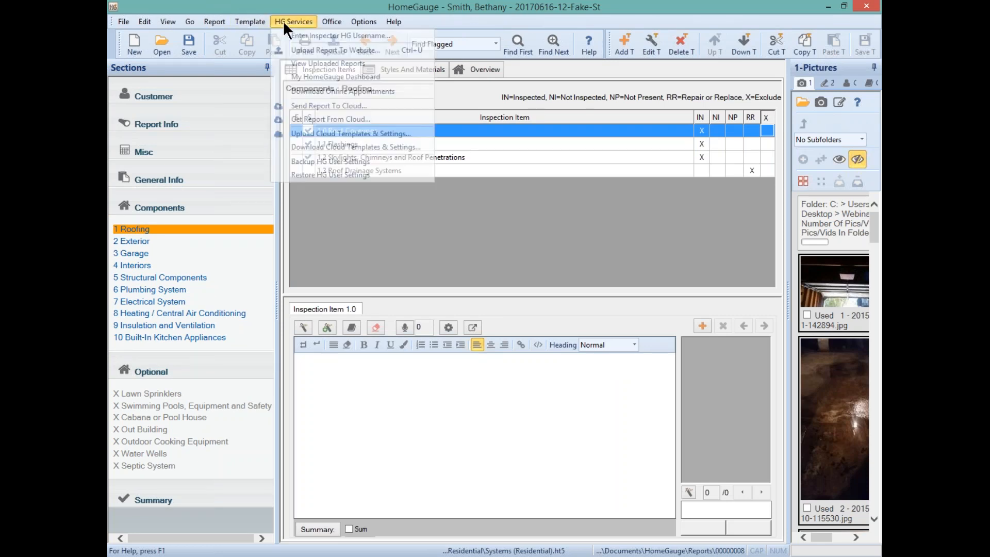
{"action": "left_click", "coordinate": [302, 54]}
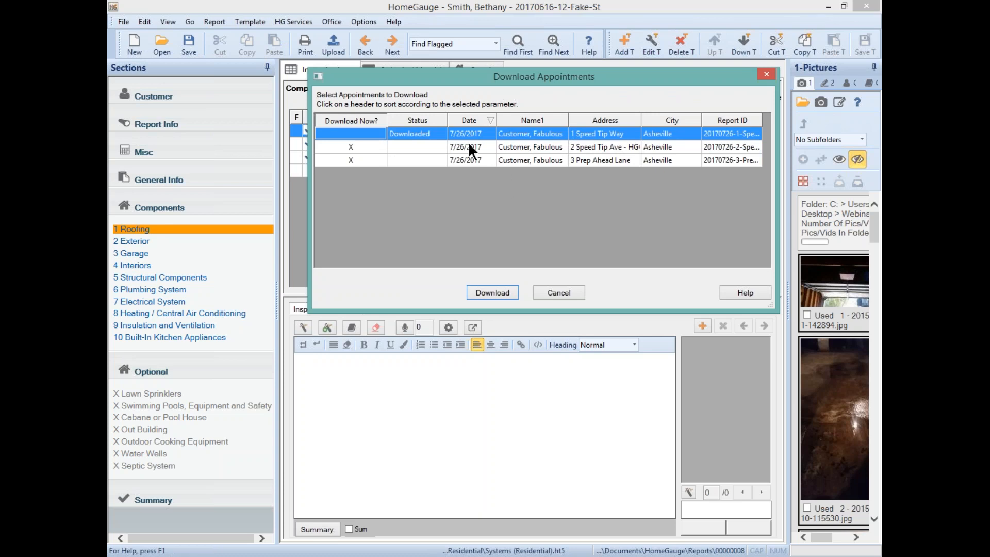
{"action": "left_click", "coordinate": [353, 146]}
{"action": "left_click", "coordinate": [353, 160]}
{"action": "left_click", "coordinate": [353, 134]}
{"action": "left_click", "coordinate": [485, 291]}
{"action": "left_click", "coordinate": [560, 311]}
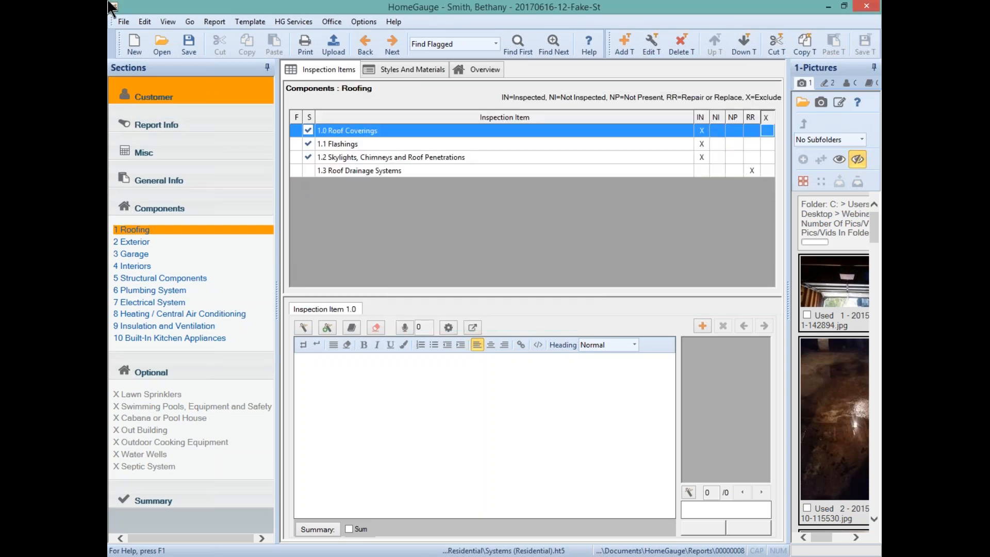
{"action": "left_click", "coordinate": [162, 42]}
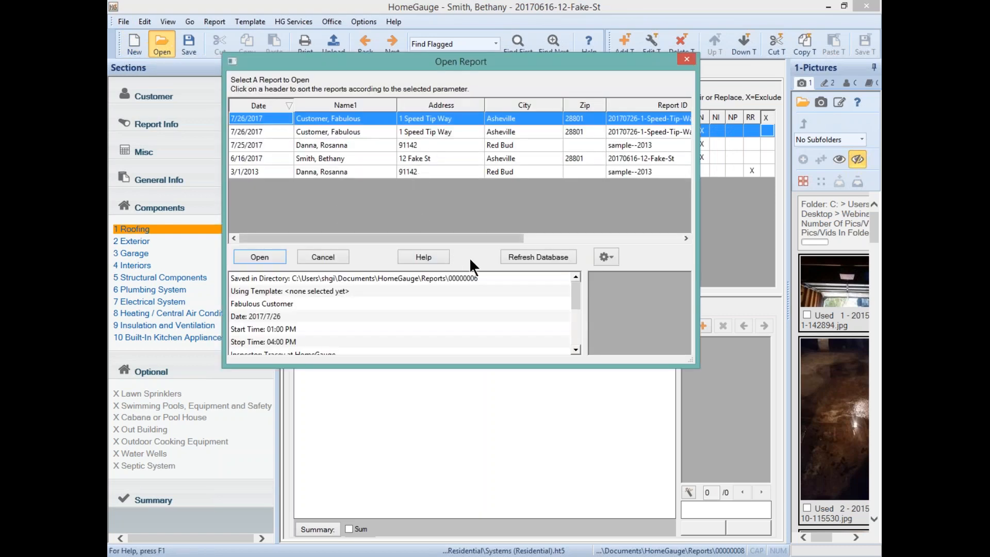
{"action": "left_click", "coordinate": [687, 59]}
- Download only the third 7/26/2017 online appointment, deselecting the second one, and acknowledge the completion notice
{"action": "left_click", "coordinate": [308, 22]}
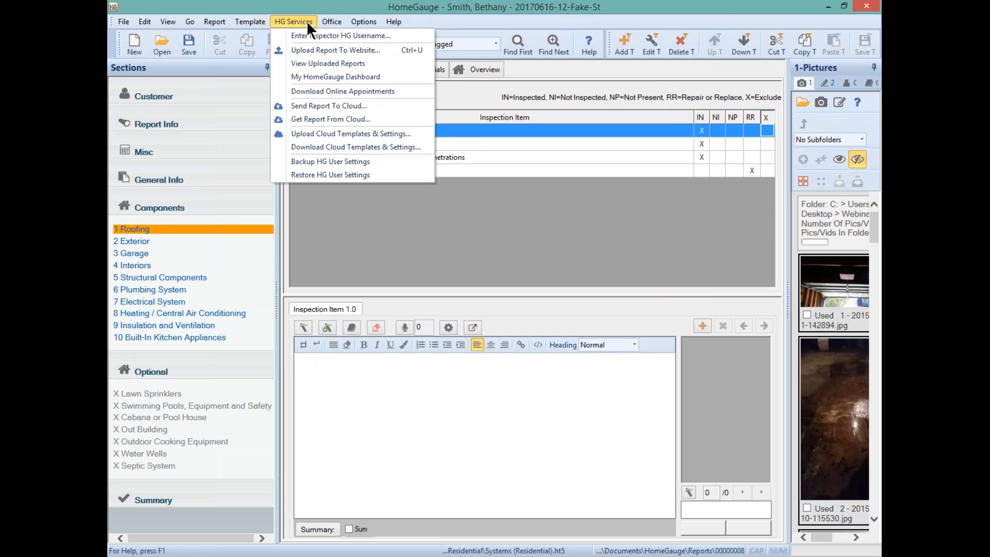
{"action": "left_click", "coordinate": [335, 50]}
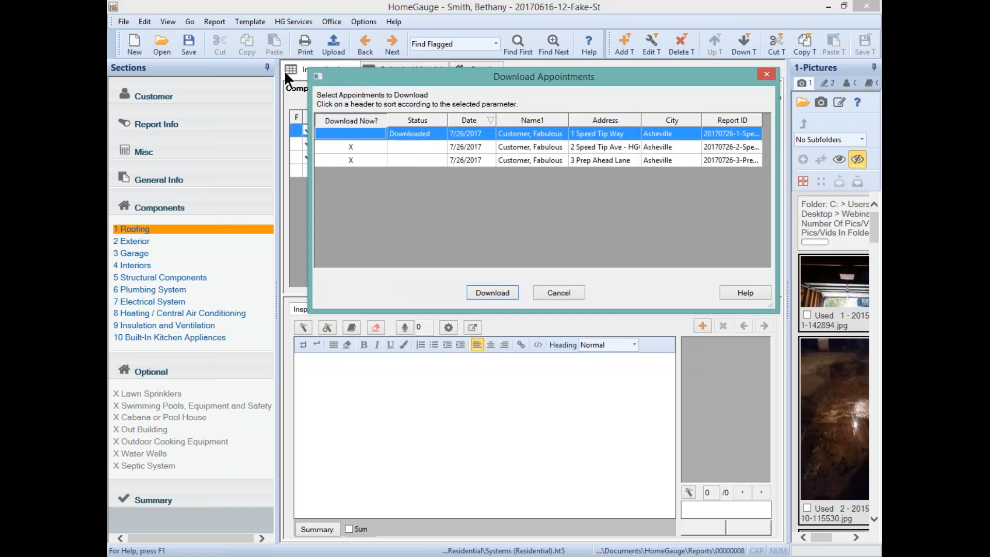
{"action": "left_click", "coordinate": [353, 148]}
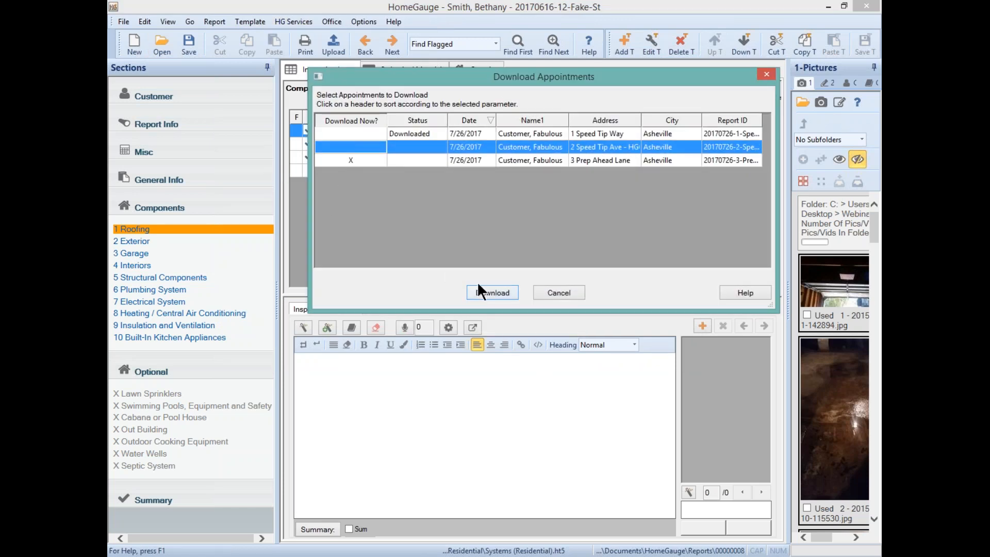
{"action": "left_click", "coordinate": [492, 292]}
{"action": "left_click", "coordinate": [561, 312]}
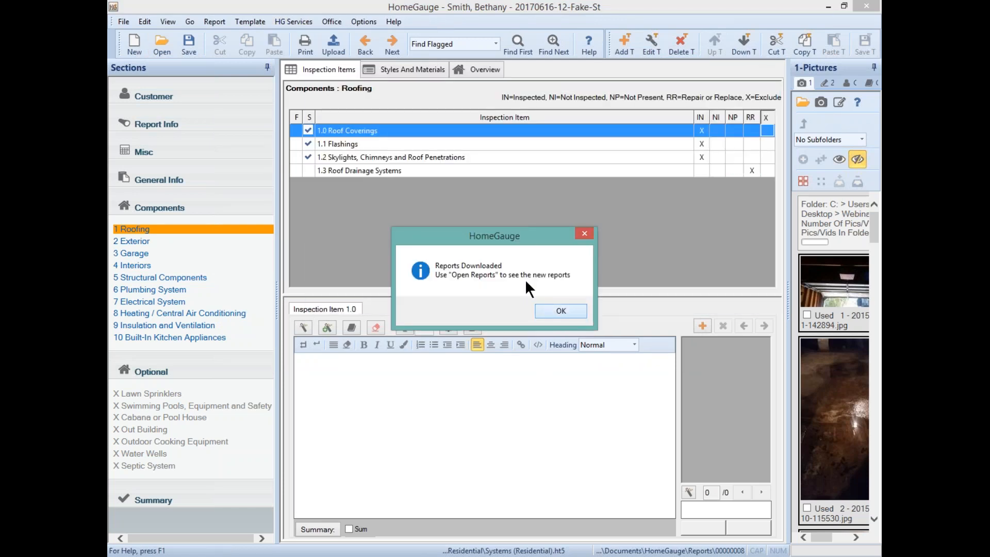
- Open the newly downloaded 7/26/2017 report with the 04:00 PM start time, accepting the existing contact entry as the same person
{"action": "left_click", "coordinate": [158, 38]}
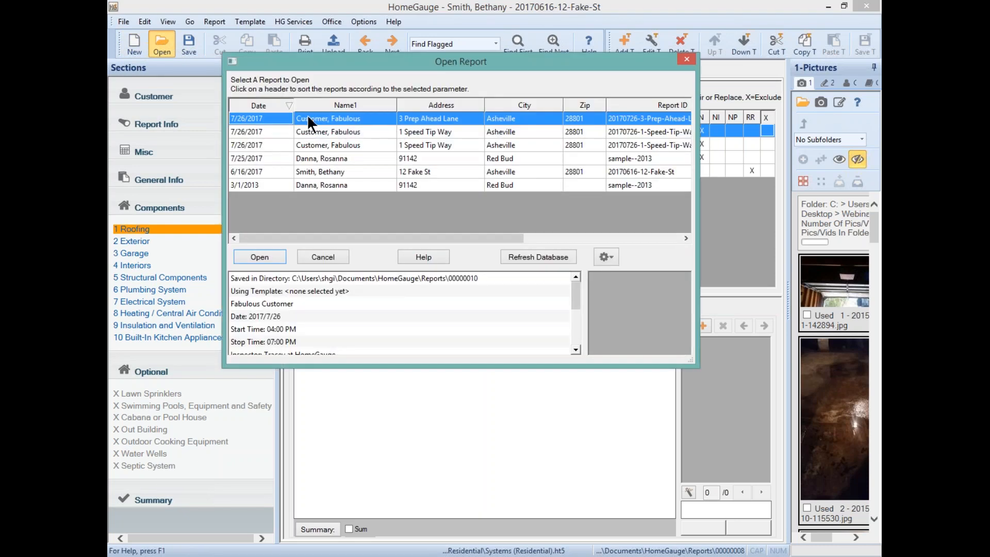
{"action": "left_click", "coordinate": [388, 121]}
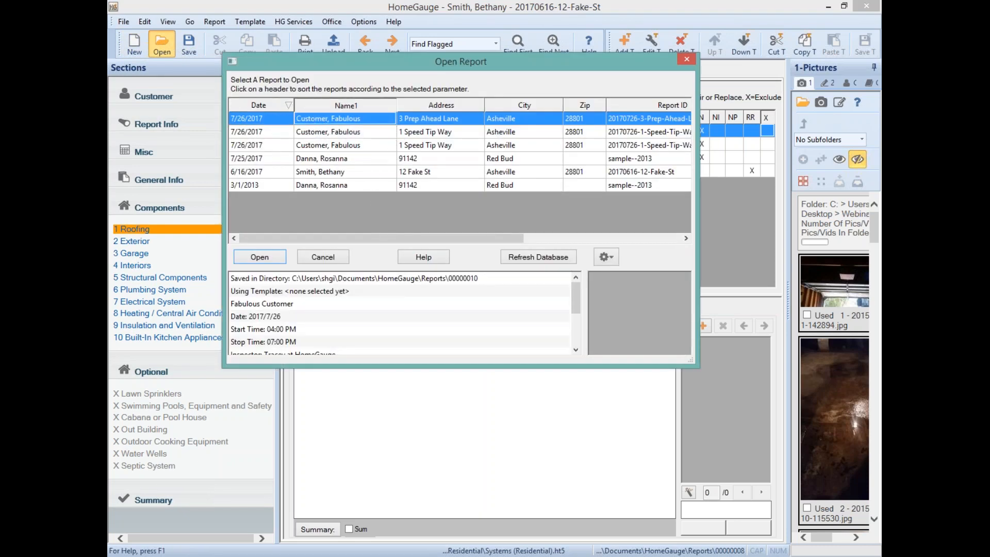
{"action": "left_click", "coordinate": [261, 256]}
{"action": "left_click", "coordinate": [519, 312]}
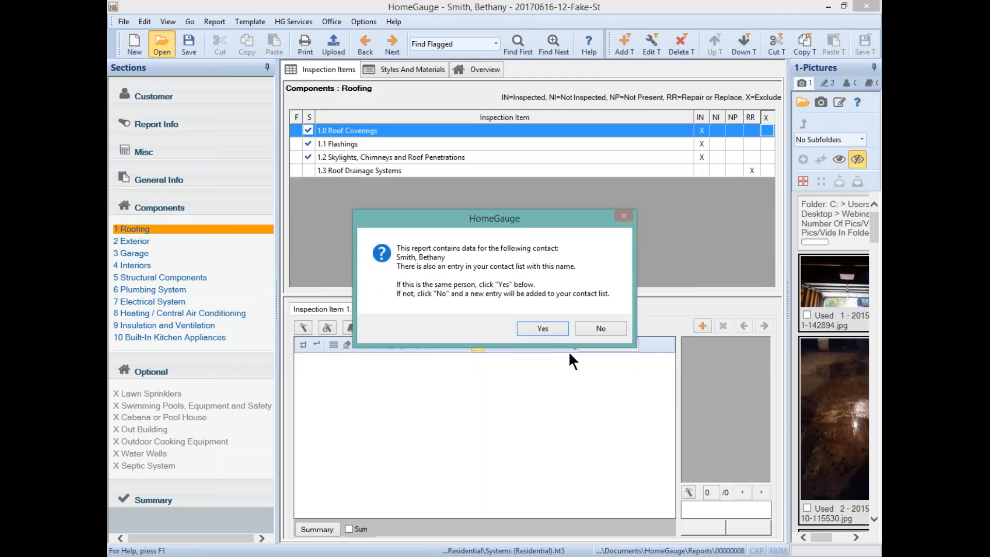
{"action": "left_click", "coordinate": [542, 328]}
{"action": "left_click", "coordinate": [543, 329]}
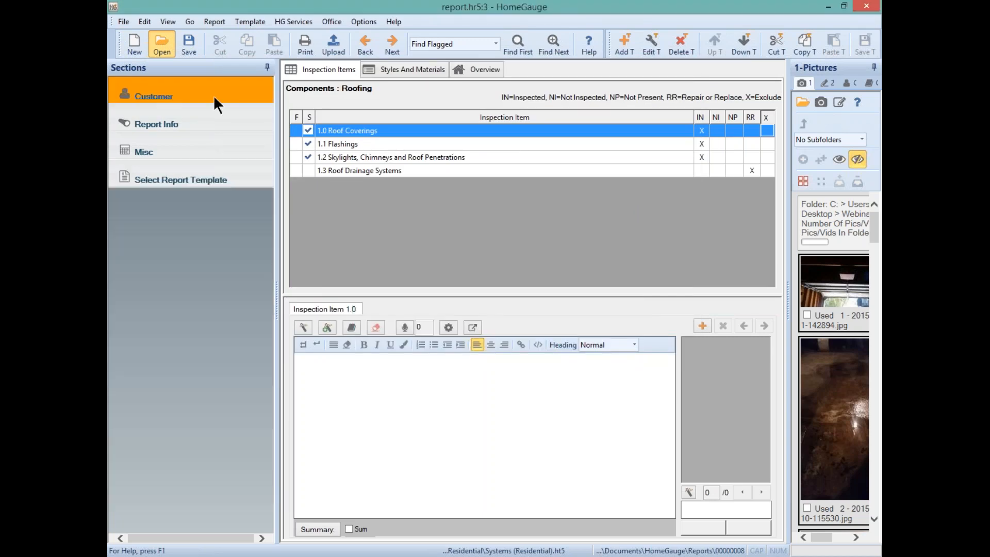
- Apply the Residential template Systems (Residential).ht5 to the report while going to its Misc section
{"action": "left_click", "coordinate": [204, 125]}
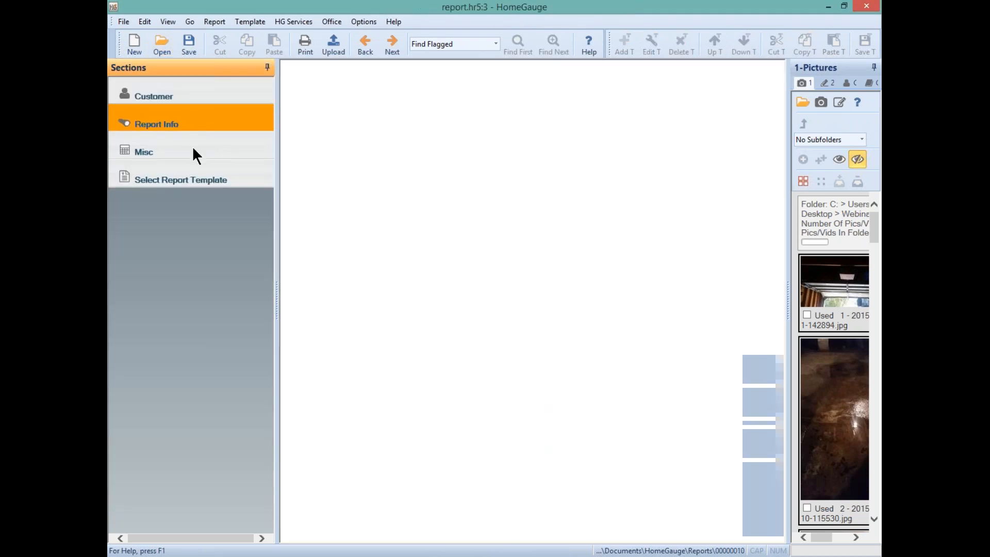
{"action": "left_click", "coordinate": [192, 147]}
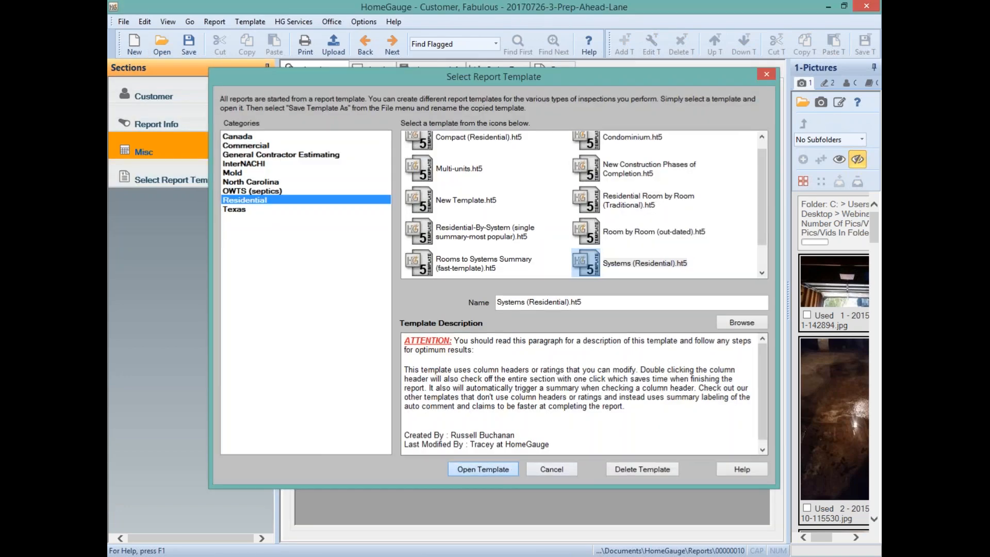
{"action": "left_click", "coordinate": [510, 467]}
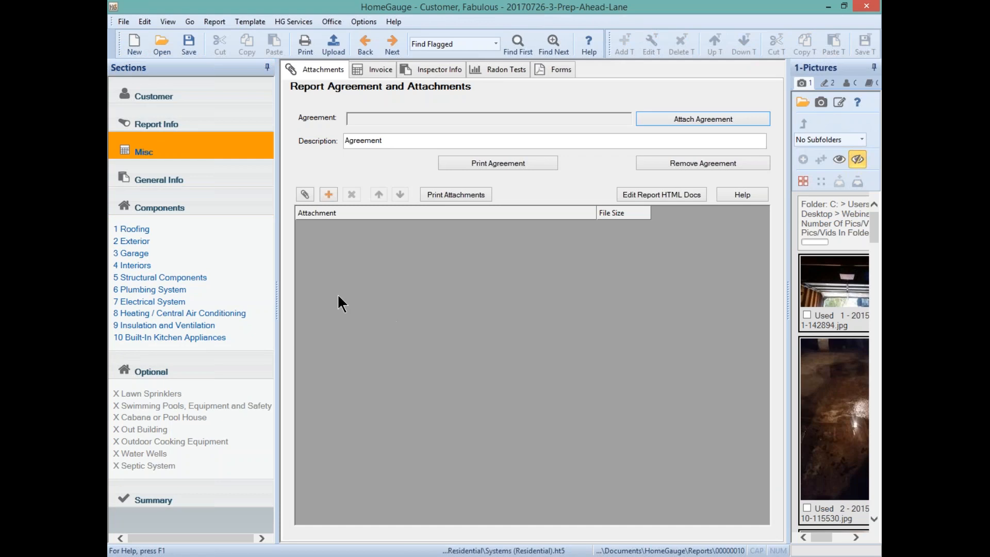
- Duplicate the Garage section, naming the existing one Attached Garage and the new one Unit 2, and check the resulting sections
{"action": "left_click", "coordinate": [191, 209]}
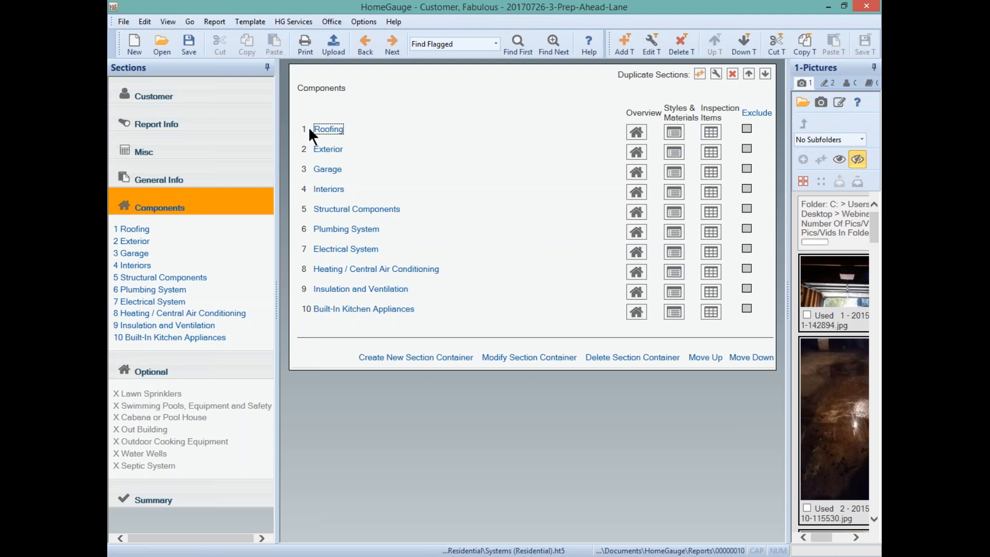
{"action": "left_click", "coordinate": [330, 169]}
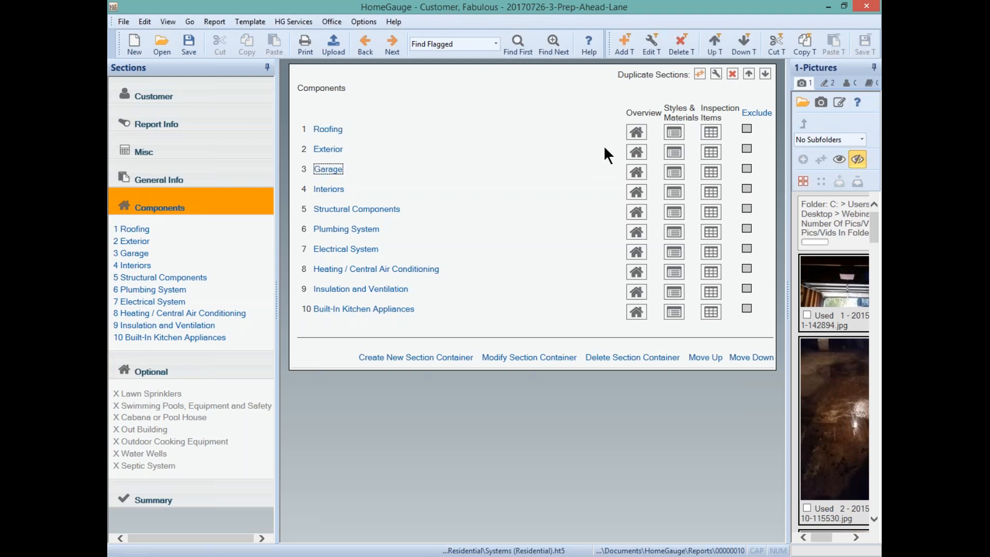
{"action": "left_click_drag", "start_coordinate": [612, 69], "coordinate": [676, 64]}
{"action": "left_click", "coordinate": [669, 85]}
{"action": "left_click", "coordinate": [700, 76]}
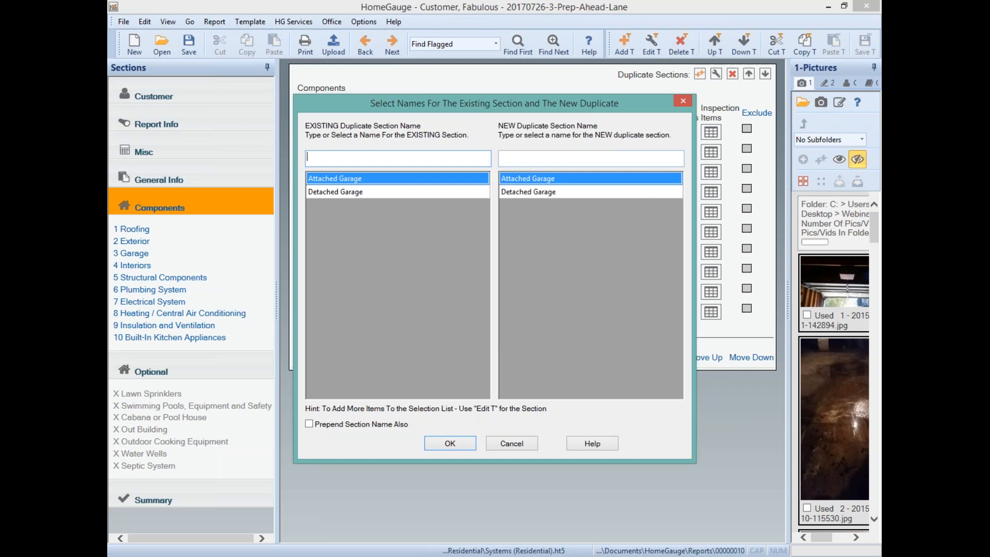
{"action": "left_click", "coordinate": [430, 175]}
{"action": "left_click", "coordinate": [575, 192]}
{"action": "left_click_drag", "start_coordinate": [565, 162], "coordinate": [456, 159]}
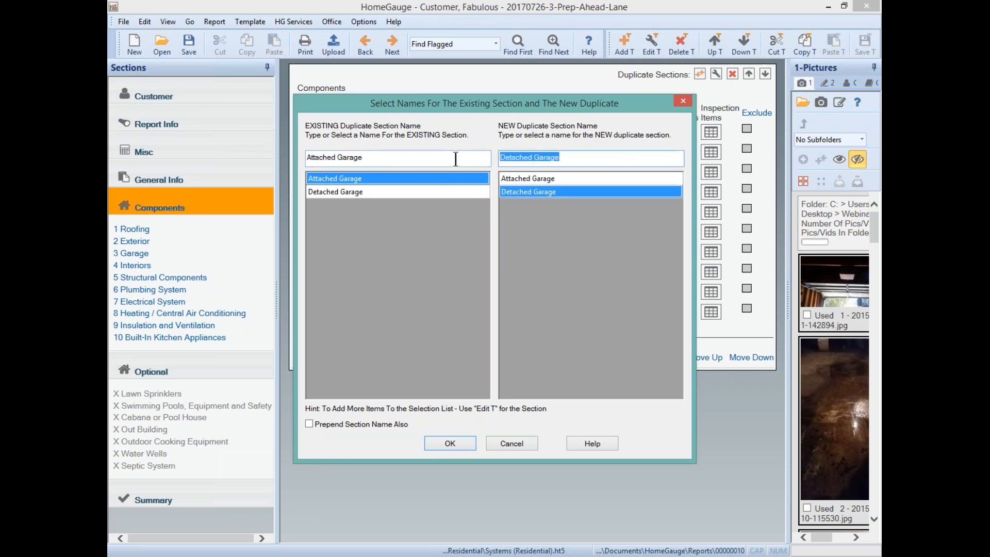
{"action": "type", "text": "Unit 2"}
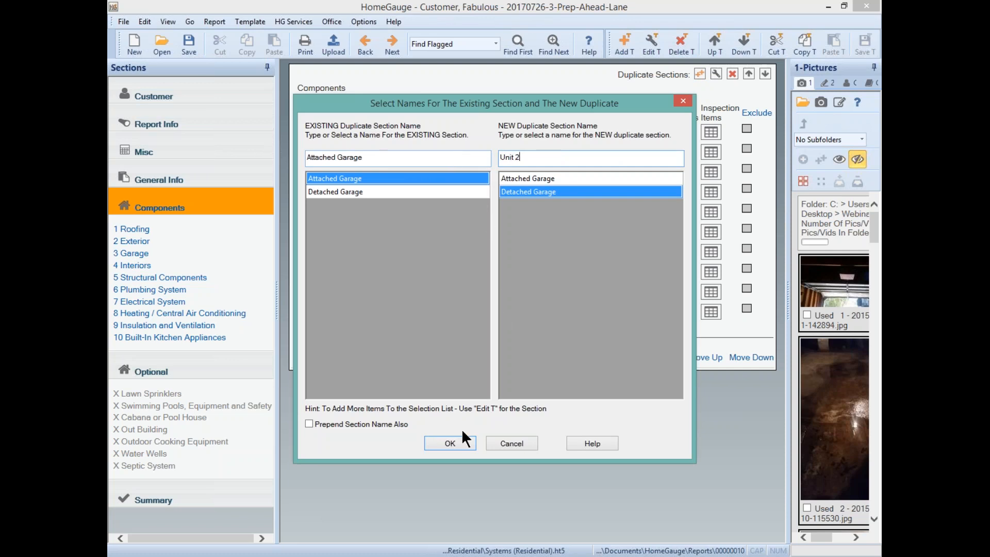
{"action": "left_click", "coordinate": [440, 442]}
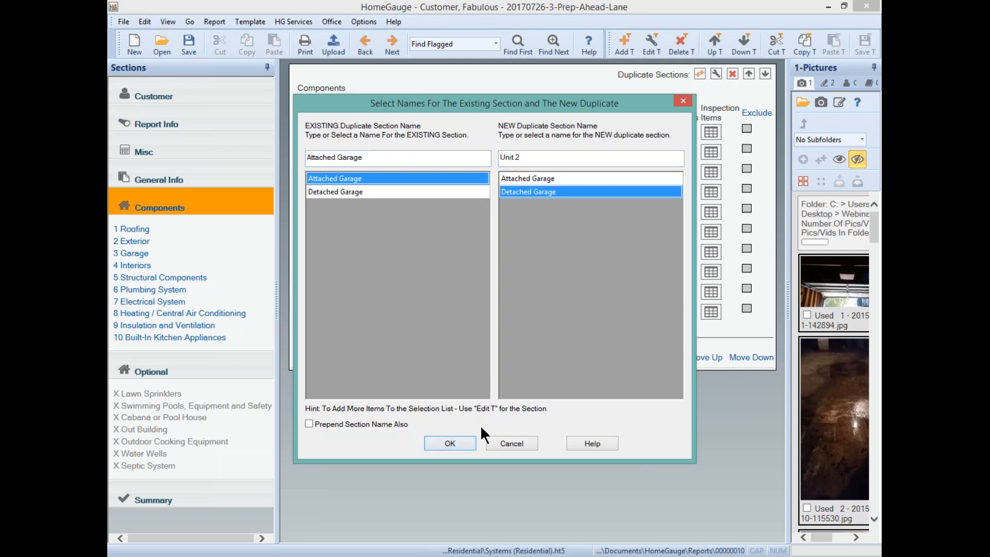
{"action": "left_click", "coordinate": [435, 444]}
{"action": "left_click", "coordinate": [144, 264]}
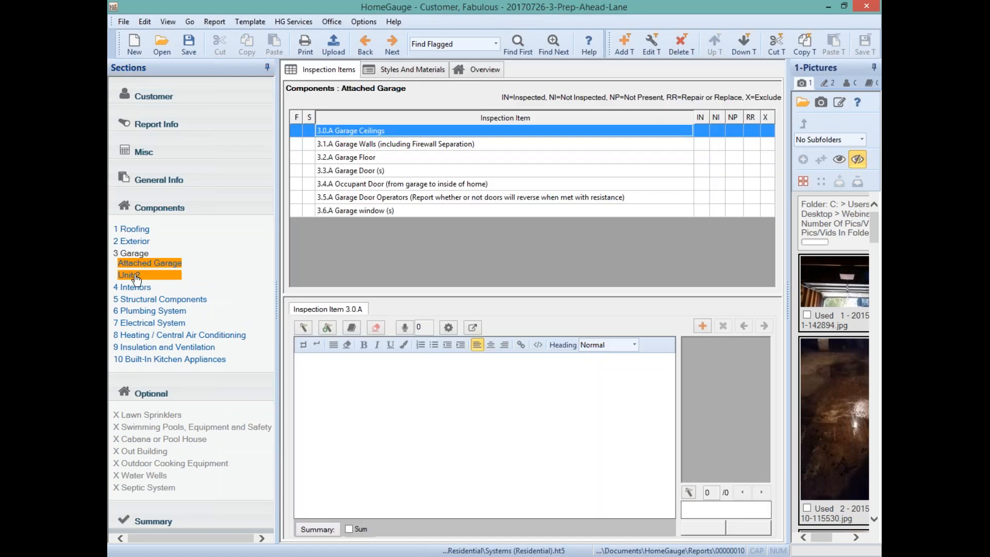
{"action": "left_click", "coordinate": [156, 214]}
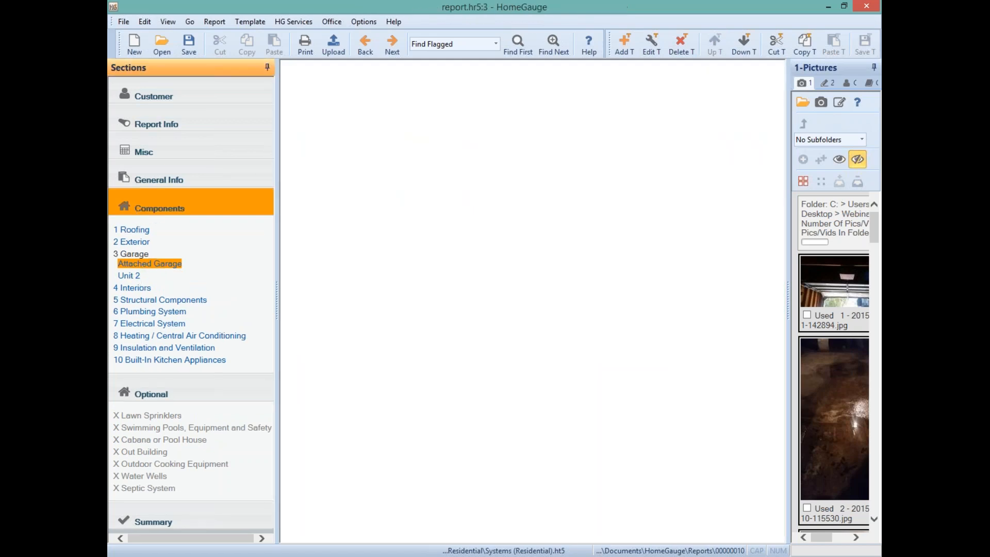
- Add a Detached Garage duplicate to the Garage section with the section name prepended, and look through the inspection items of the garage duplicates
{"action": "left_click", "coordinate": [327, 171]}
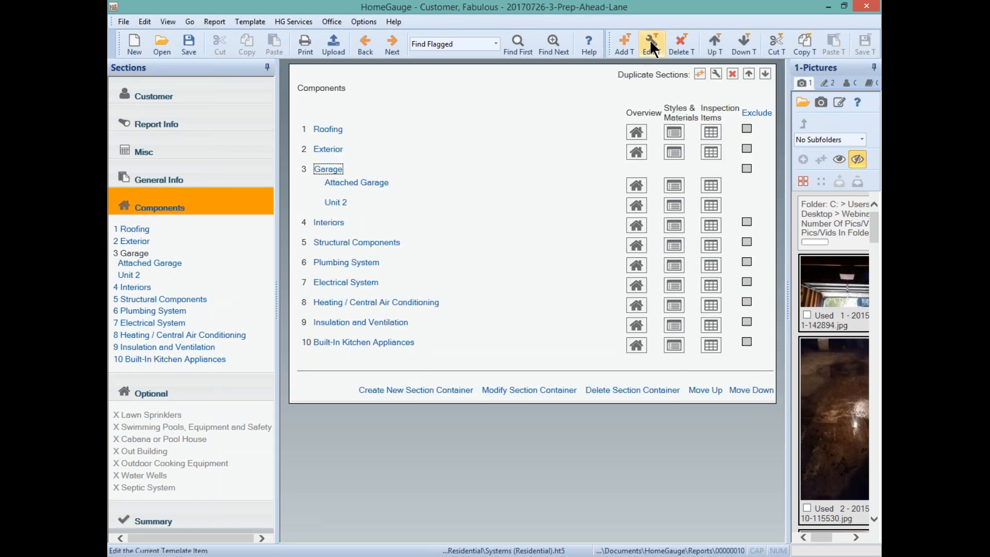
{"action": "left_click", "coordinate": [700, 74]}
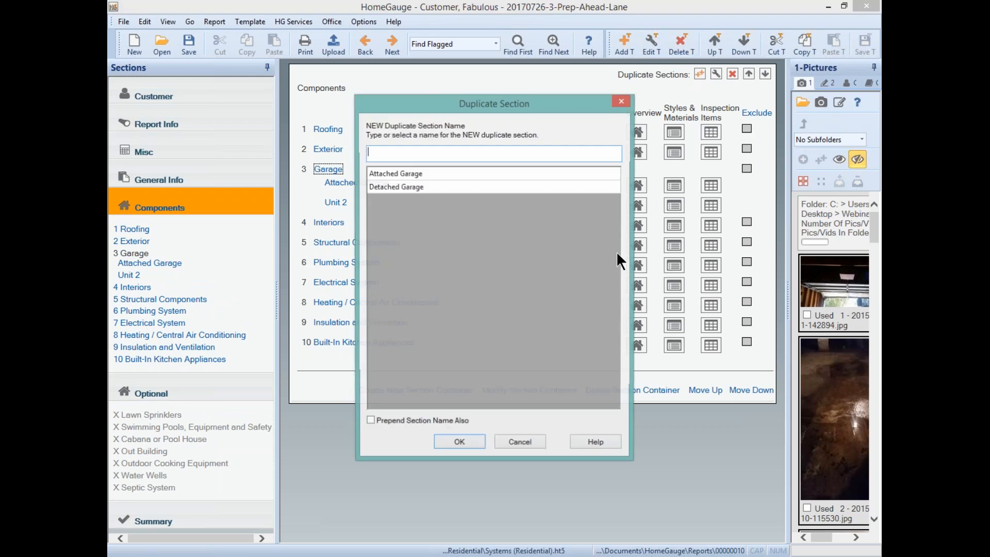
{"action": "left_click", "coordinate": [402, 187]}
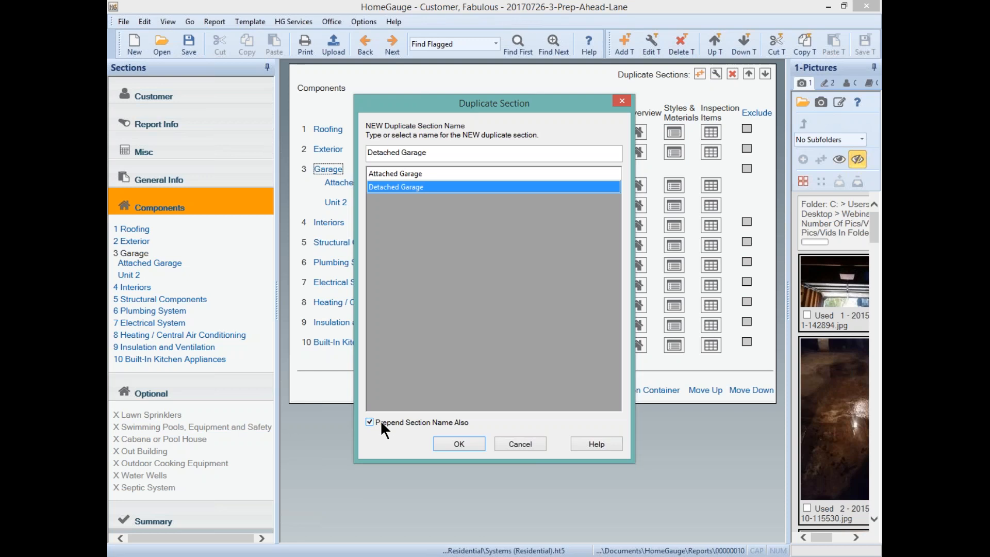
{"action": "left_click", "coordinate": [459, 444]}
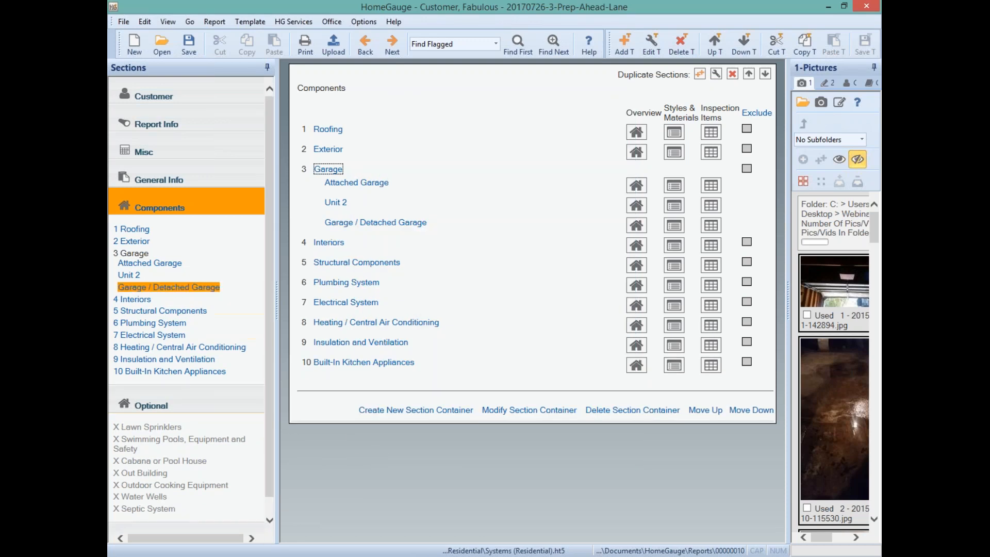
{"action": "left_click", "coordinate": [166, 287]}
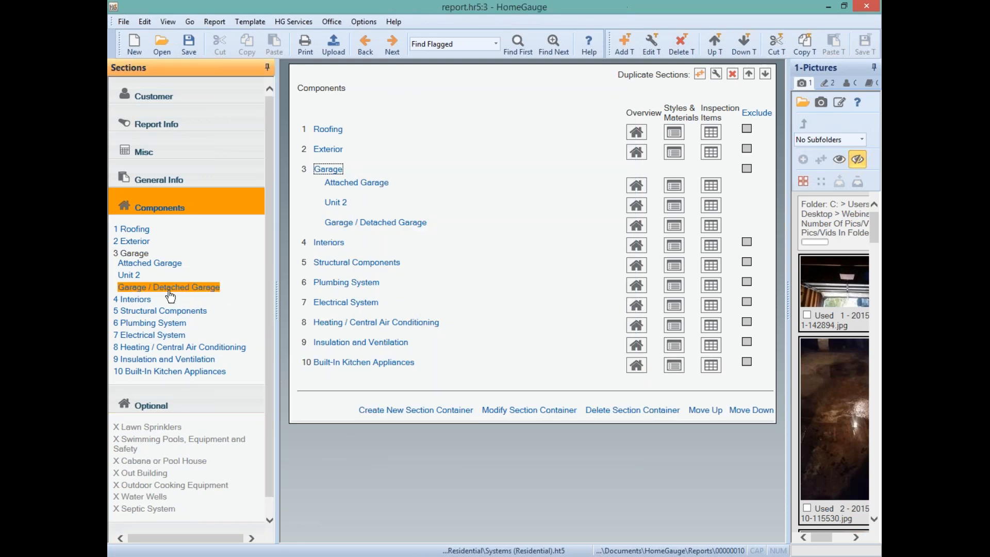
{"action": "left_click", "coordinate": [127, 277]}
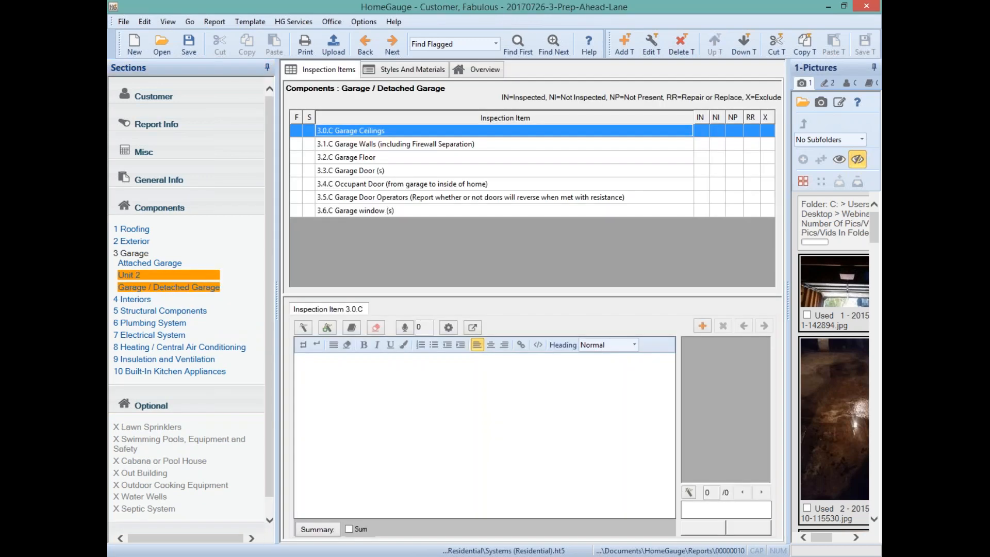
{"action": "left_click", "coordinate": [127, 266]}
{"action": "left_click", "coordinate": [133, 264]}
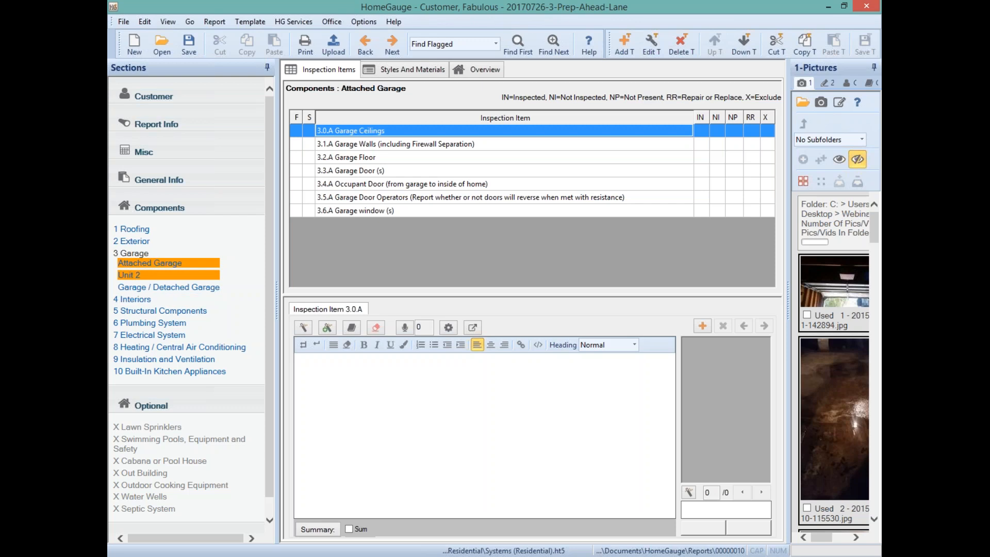
- Mark all Roofing items as Inspected and enter "Comment" for the Exterior item Wall Cladding Flashing and Trim
{"action": "left_click", "coordinate": [138, 229]}
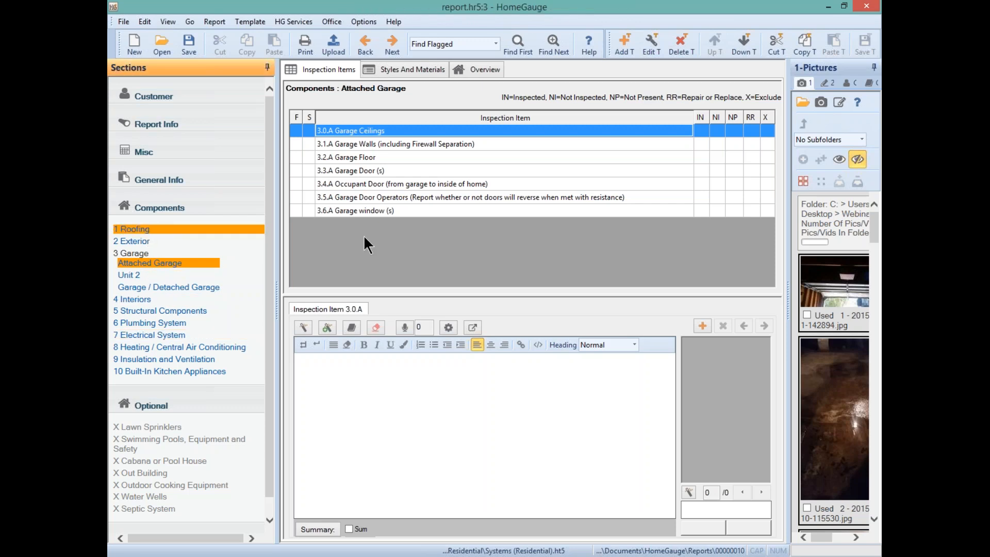
{"action": "left_click", "coordinate": [703, 116]}
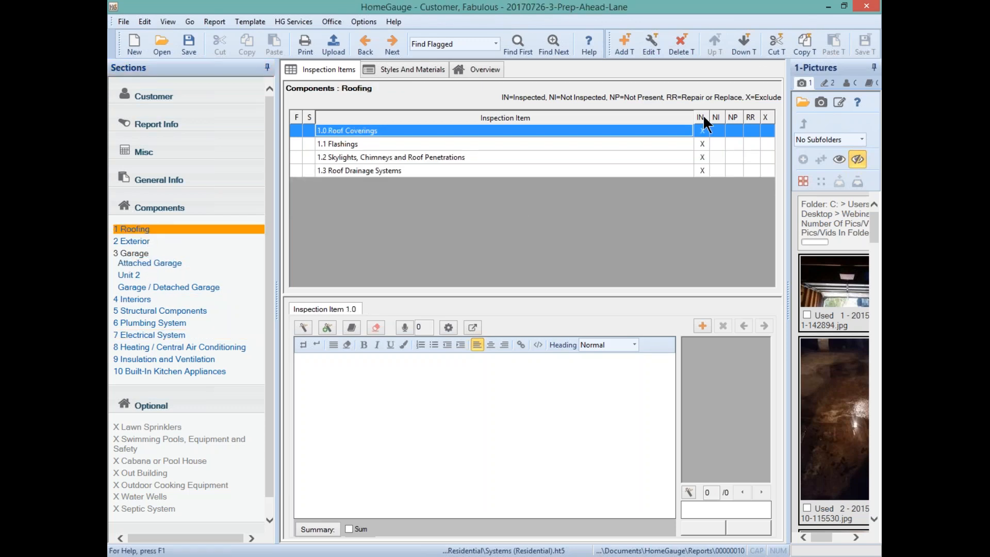
{"action": "left_click", "coordinate": [139, 241]}
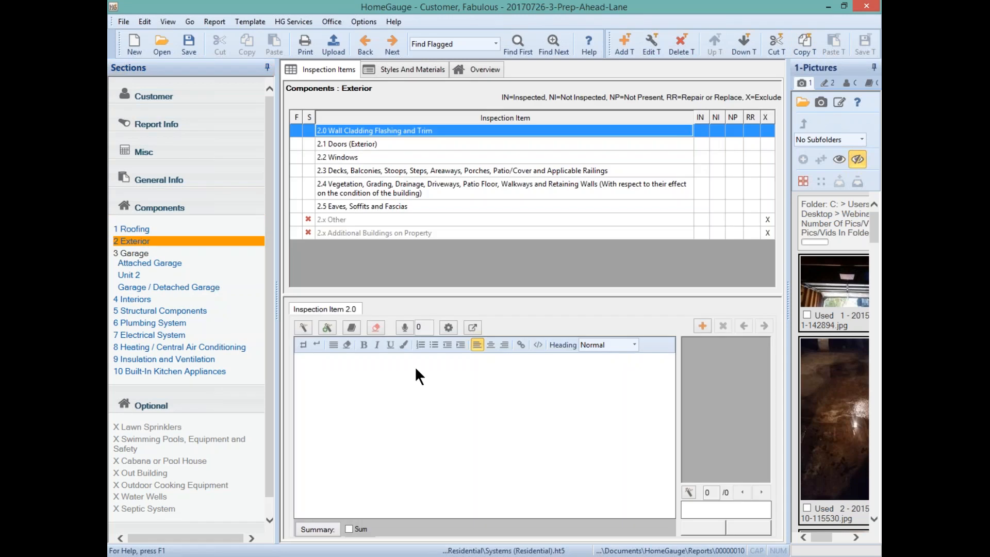
{"action": "left_click", "coordinate": [413, 375]}
{"action": "type", "text": "Comment"}
- Fill in all four Roofing styles and materials, including Cedar for Roof Covering and Brick plus Metal Flue Pipe for Chimney (exterior)
{"action": "left_click", "coordinate": [191, 230]}
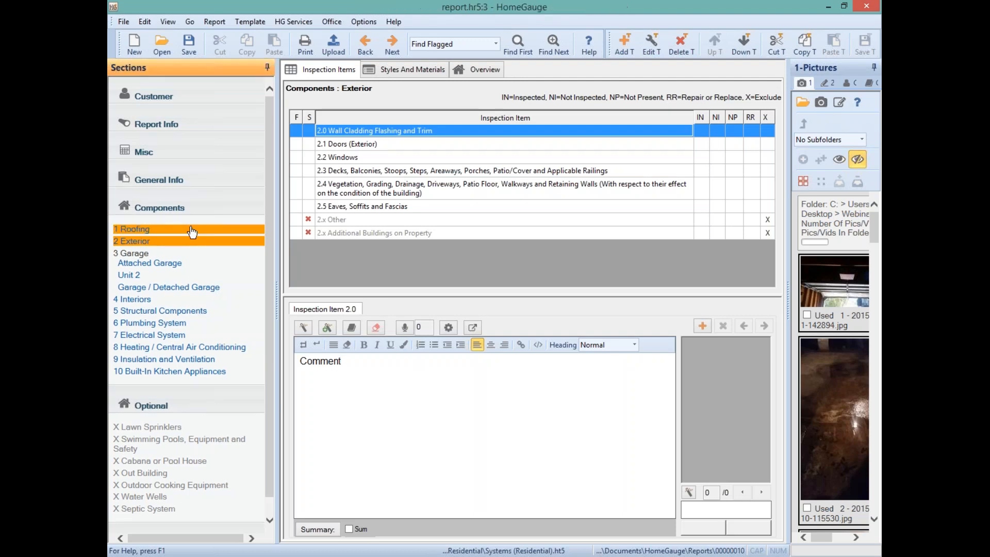
{"action": "left_click", "coordinate": [408, 71]}
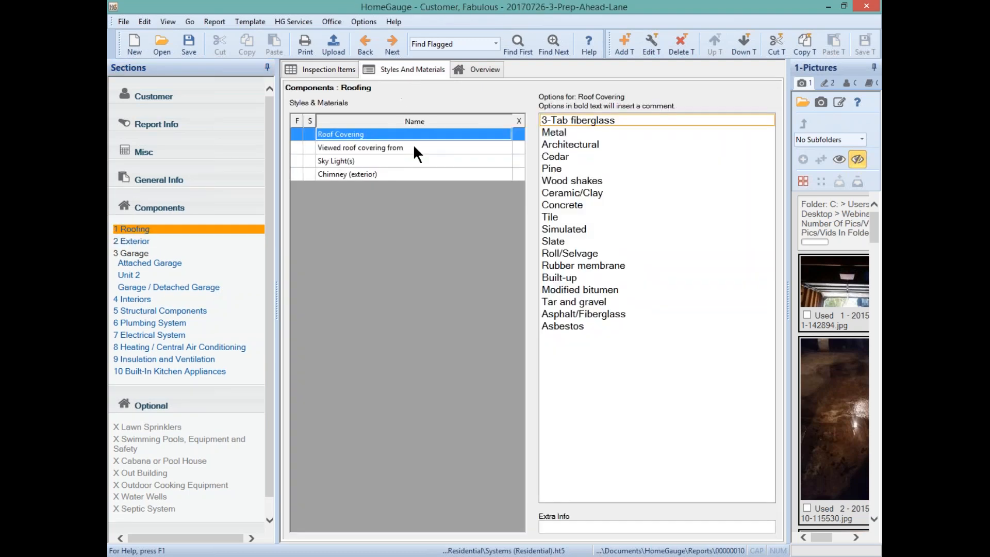
{"action": "left_click", "coordinate": [548, 157]}
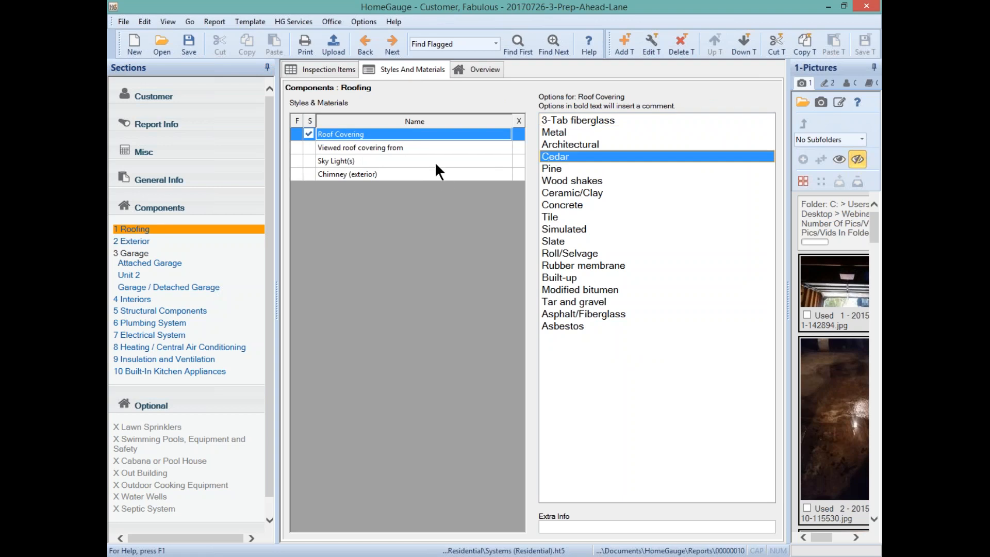
{"action": "left_click", "coordinate": [441, 148]}
{"action": "left_click", "coordinate": [549, 146]}
{"action": "left_click", "coordinate": [453, 160]}
{"action": "left_click", "coordinate": [566, 168]}
{"action": "left_click", "coordinate": [549, 191]}
{"action": "left_click", "coordinate": [413, 175]}
{"action": "left_click", "coordinate": [552, 145]}
{"action": "left_click", "coordinate": [572, 180]}
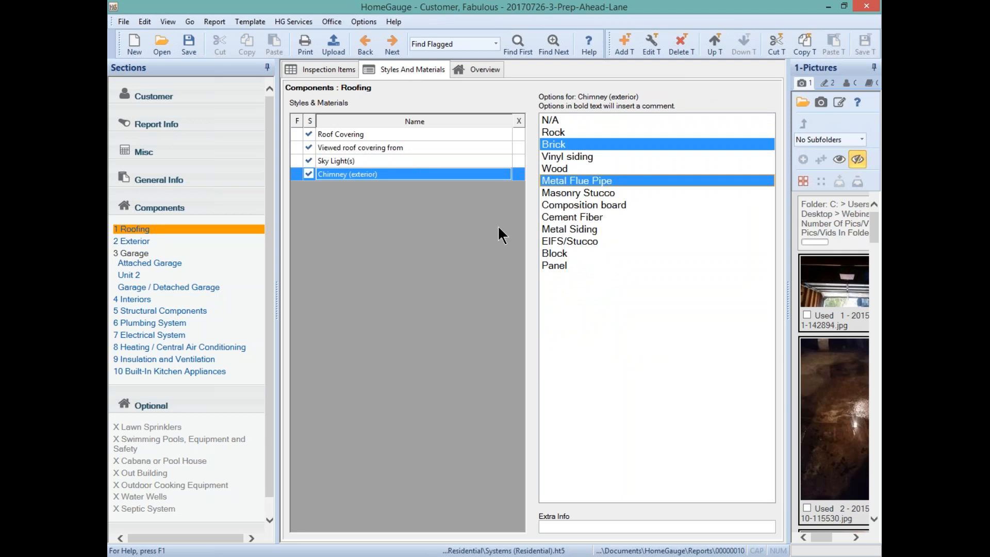
{"action": "left_click", "coordinate": [327, 67]}
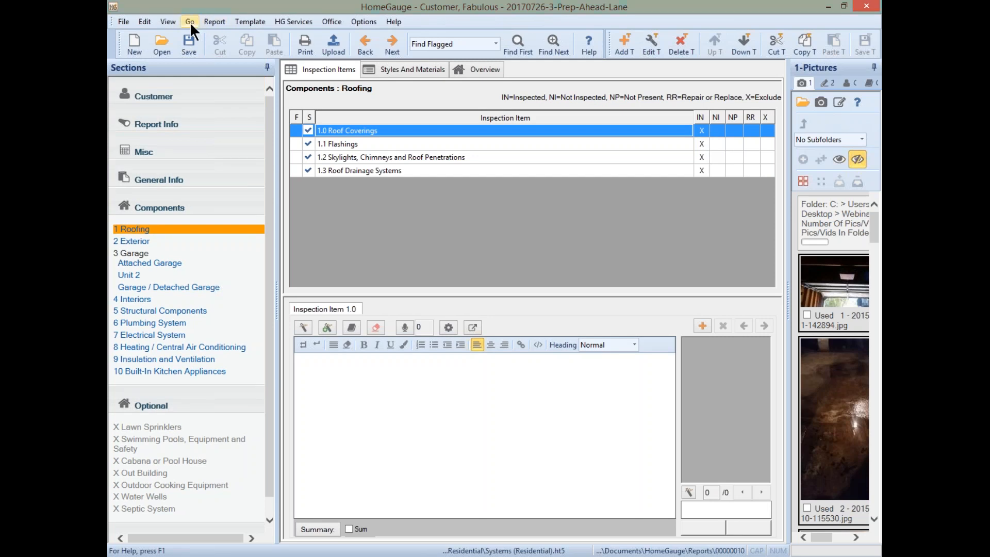
- Save the current report's contents as a report fill named Housing Complex Fill, including all sections
{"action": "left_click", "coordinate": [214, 22]}
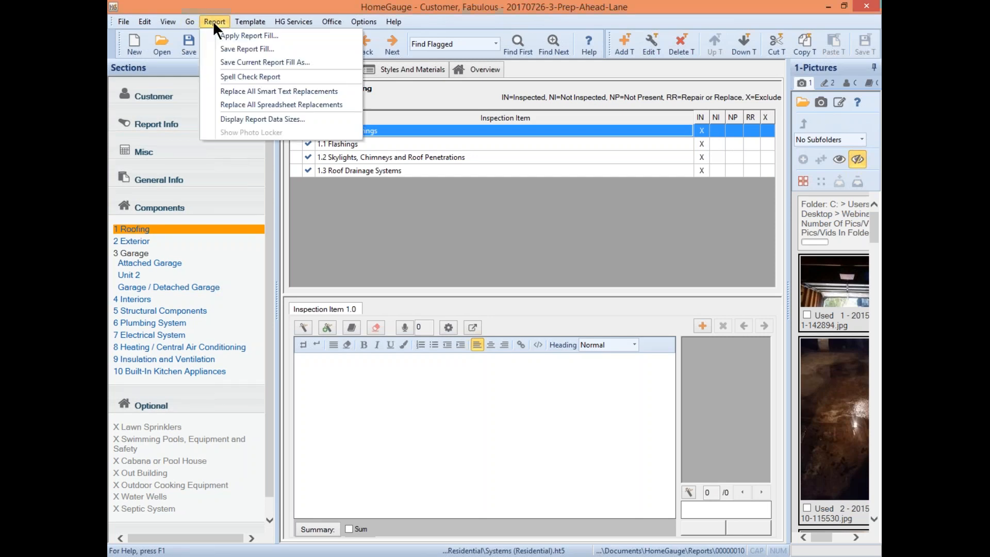
{"action": "left_click", "coordinate": [227, 48]}
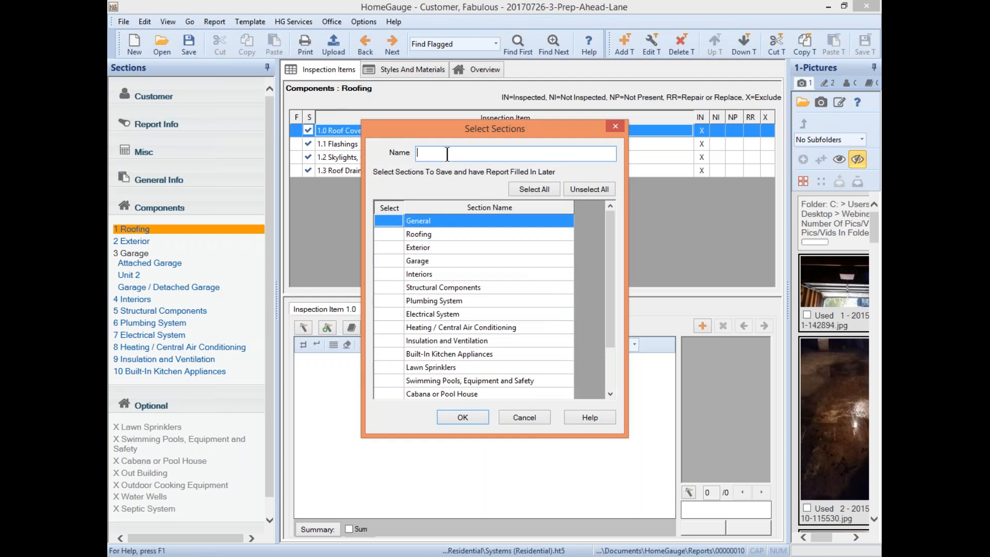
{"action": "type", "text": "Housing Complex Fill"}
{"action": "left_click", "coordinate": [540, 189]}
{"action": "left_click", "coordinate": [462, 418]}
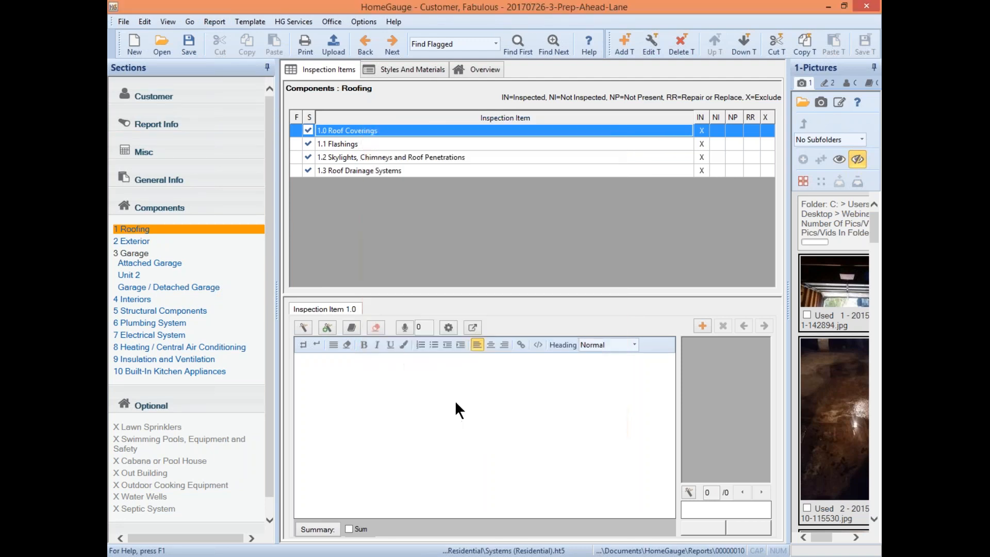
- Start a new report from the Residential template Systems (Residential).ht5
{"action": "left_click", "coordinate": [132, 45]}
{"action": "left_click", "coordinate": [489, 306]}
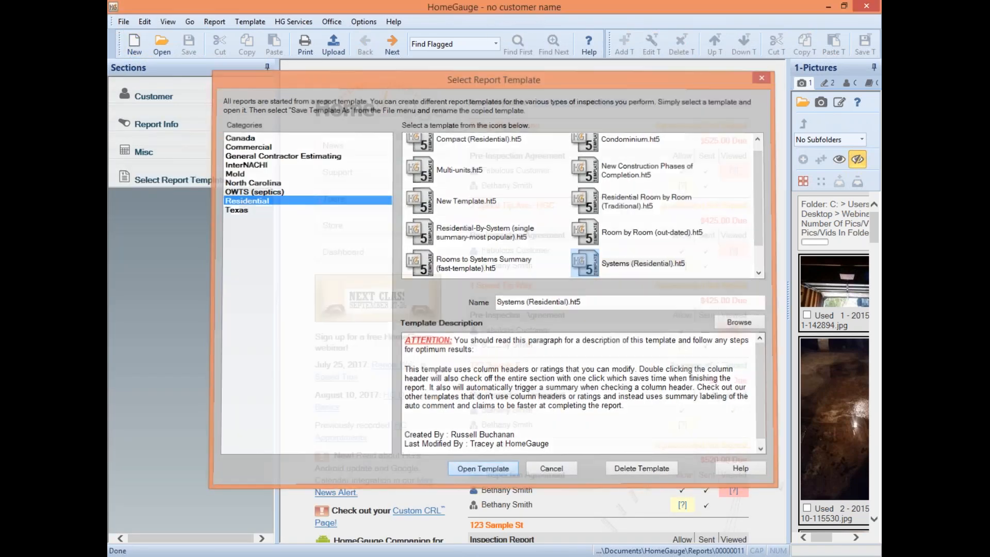
{"action": "left_click", "coordinate": [488, 467]}
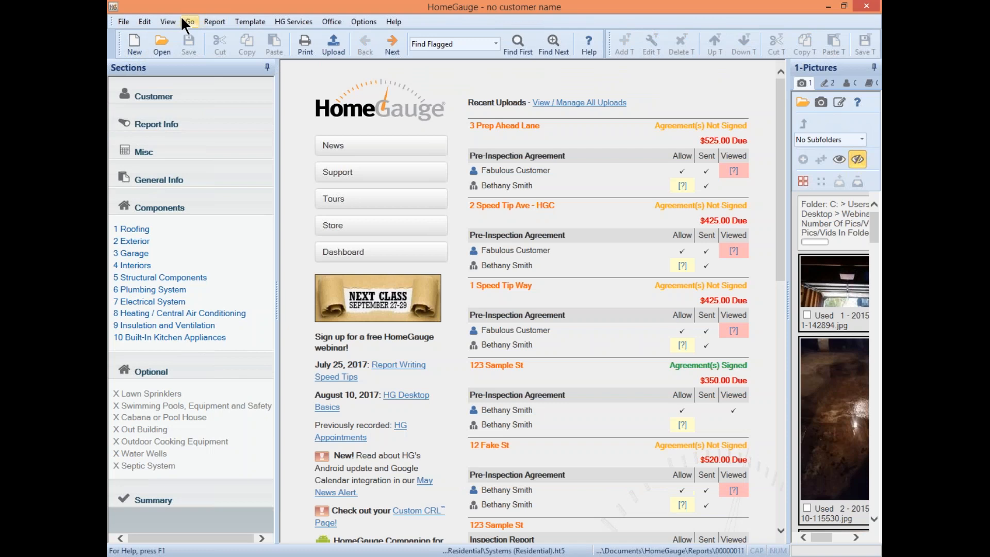
- Apply the Housing Complex Fill report fill to the new report for all sections and acknowledge the completion notice
{"action": "left_click", "coordinate": [215, 21]}
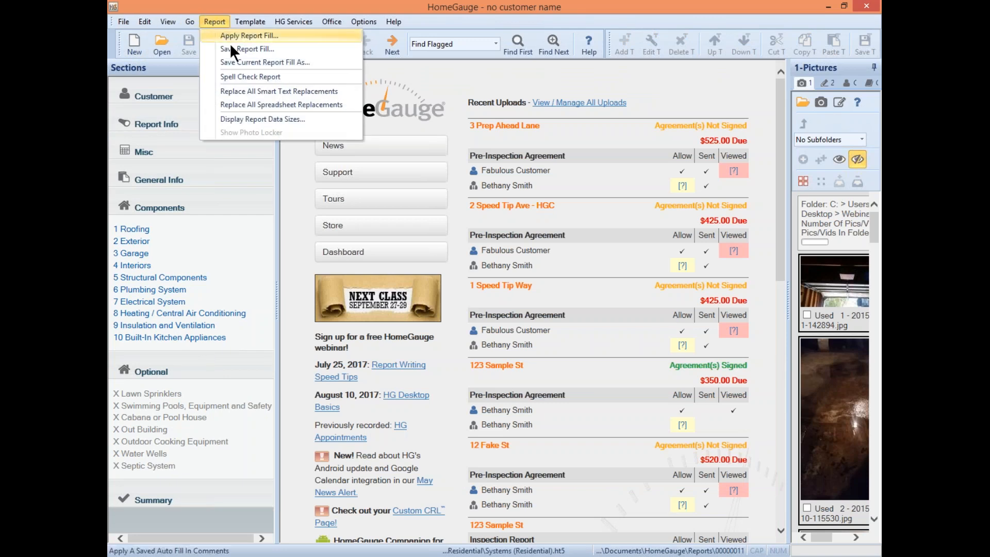
{"action": "key", "text": "Escape"}
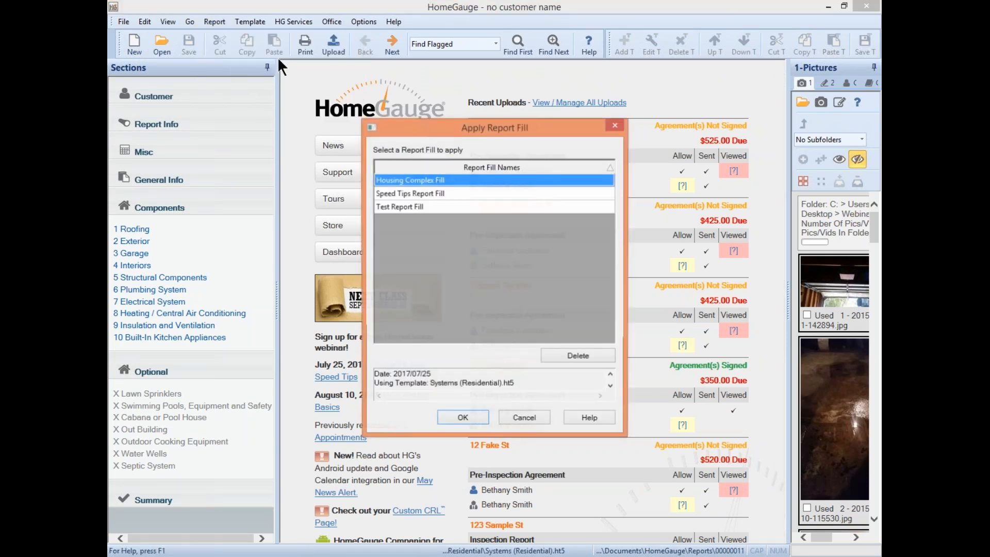
{"action": "left_click", "coordinate": [466, 418]}
{"action": "left_click", "coordinate": [543, 187]}
{"action": "left_click", "coordinate": [441, 413]}
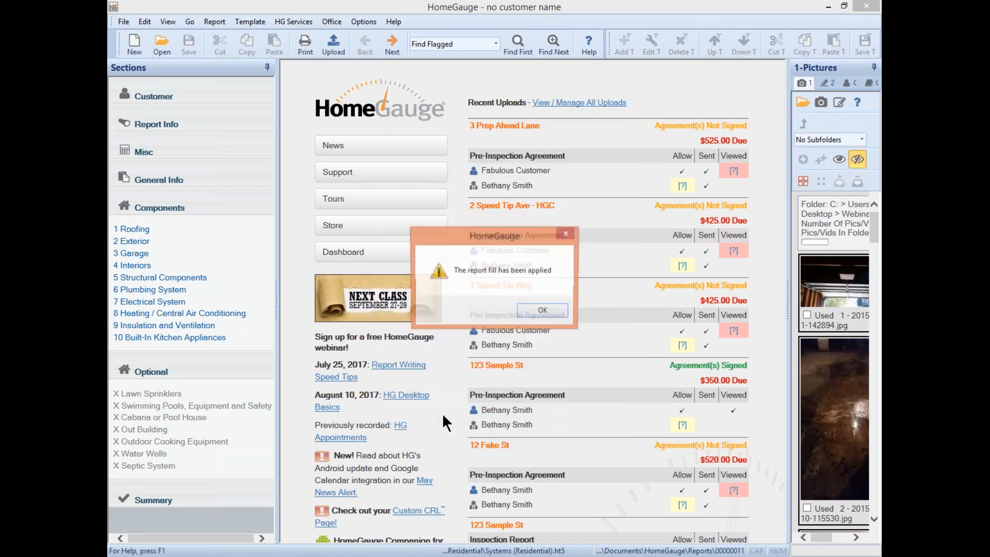
{"action": "left_click", "coordinate": [539, 310]}
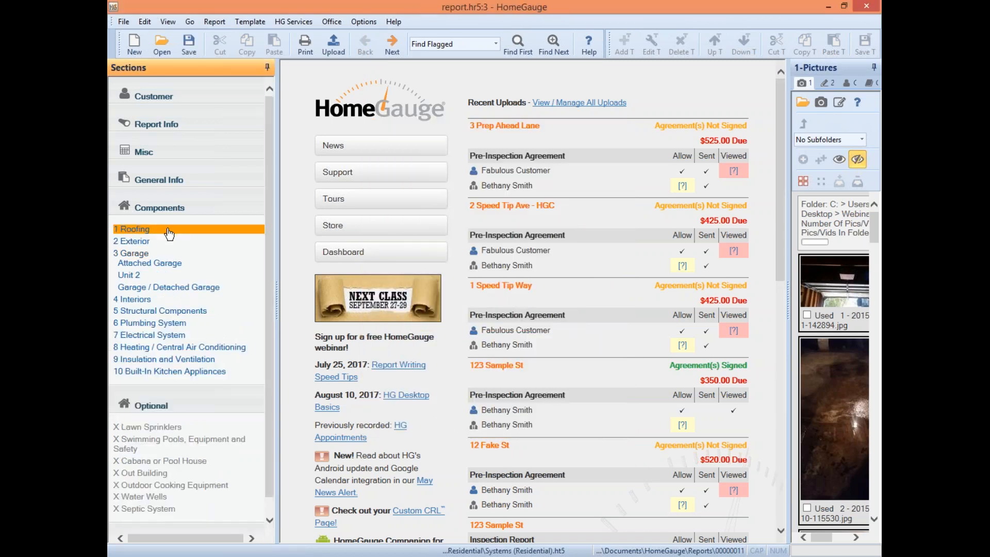
- Check the filled-in Roofing inspection items and materials and the Exterior comment, and save the report
{"action": "left_click", "coordinate": [169, 233]}
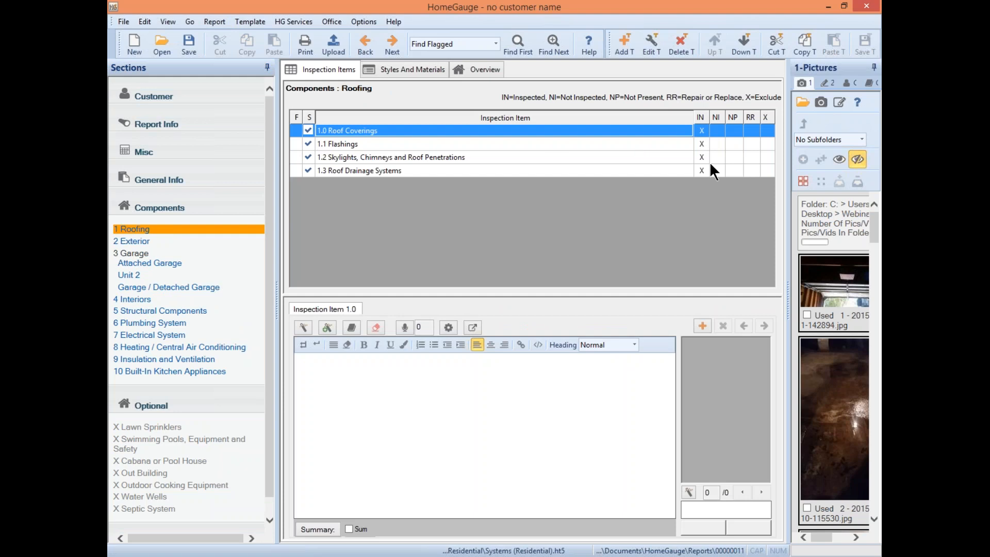
{"action": "left_click", "coordinate": [395, 69]}
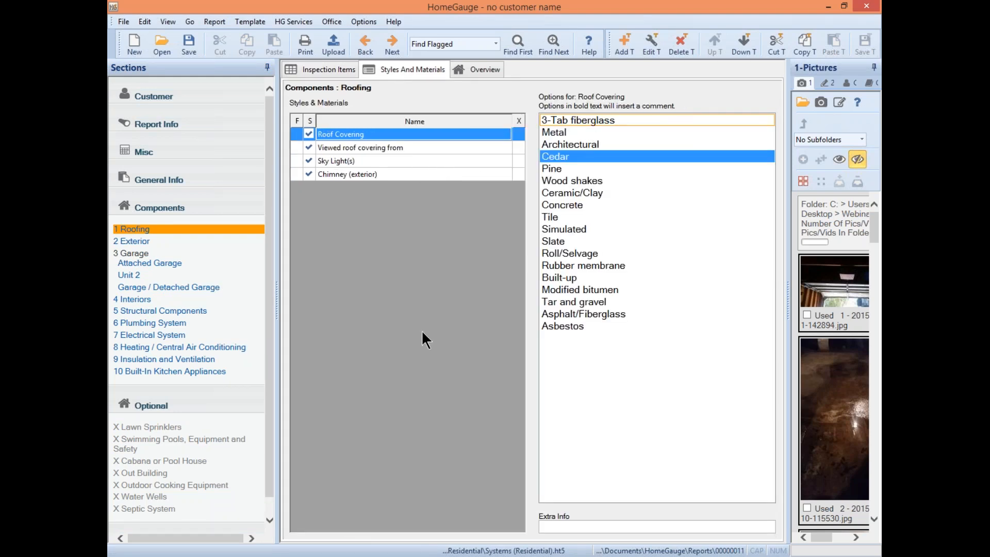
{"action": "left_click", "coordinate": [135, 241]}
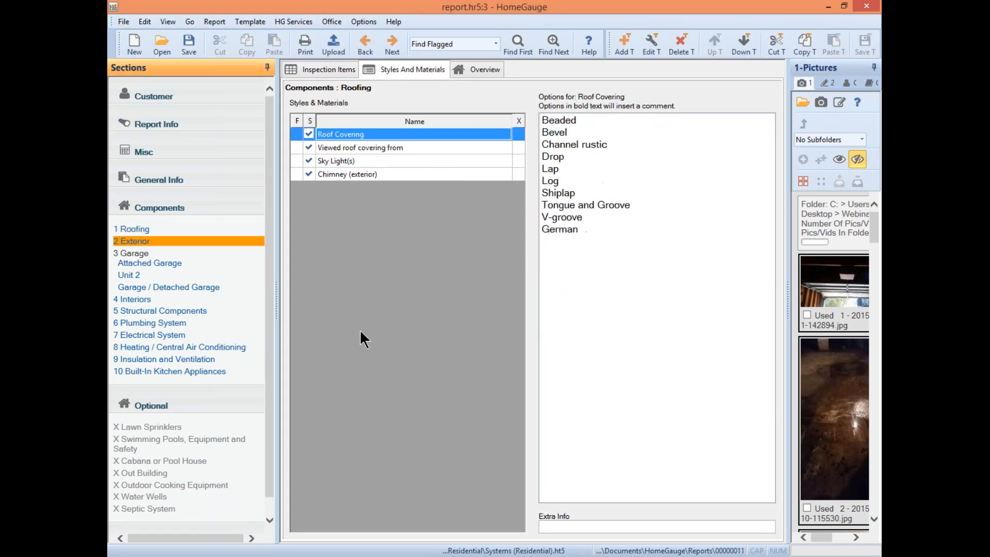
{"action": "left_click", "coordinate": [324, 69]}
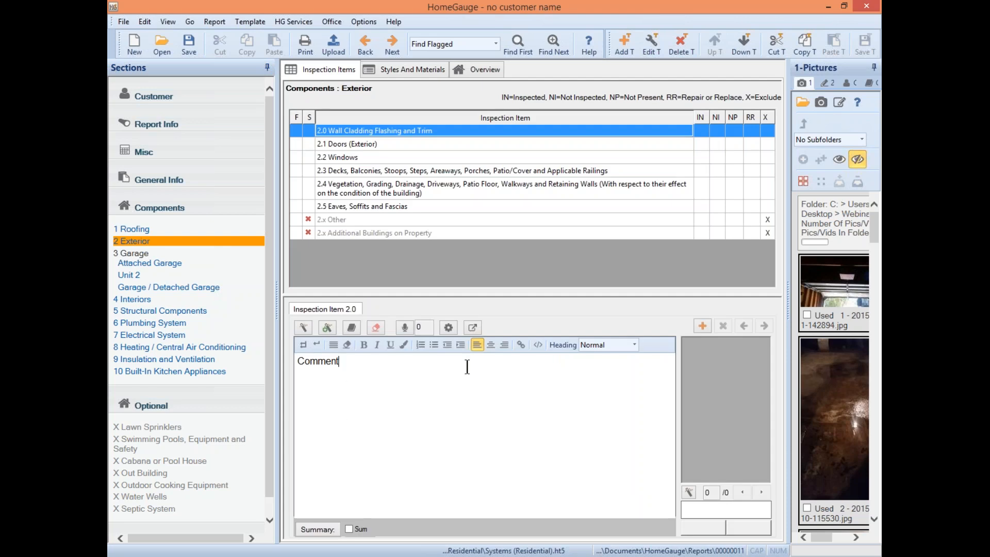
{"action": "key", "text": "ctrl+s"}
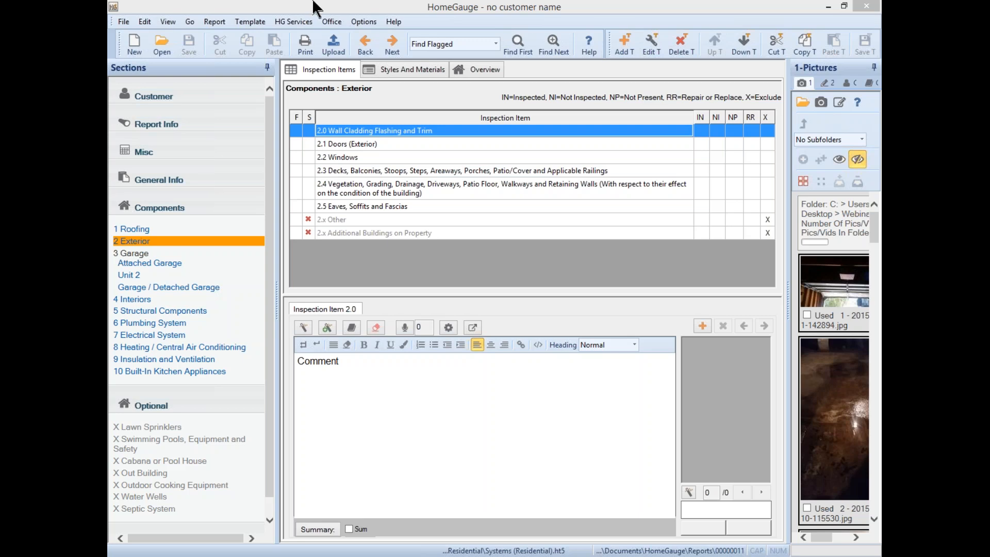
- Delete the saved report fill named Test Report Fill and close the report fill list without applying any
{"action": "left_click", "coordinate": [213, 22]}
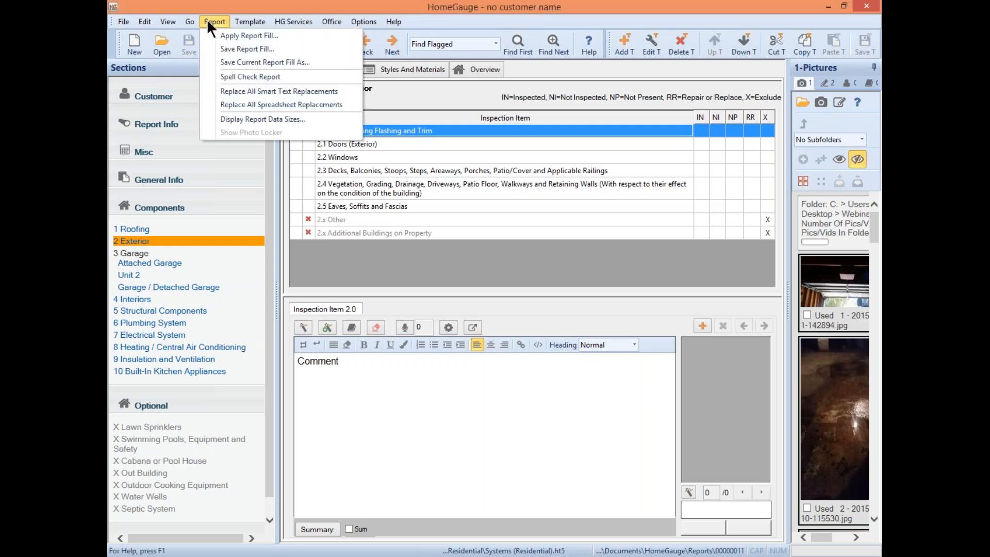
{"action": "left_click", "coordinate": [237, 41]}
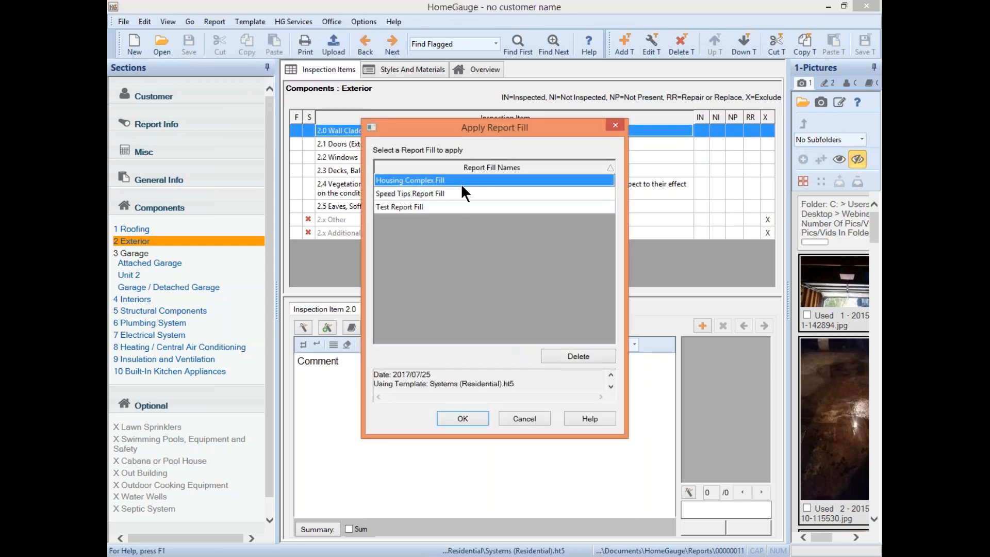
{"action": "left_click", "coordinate": [408, 207]}
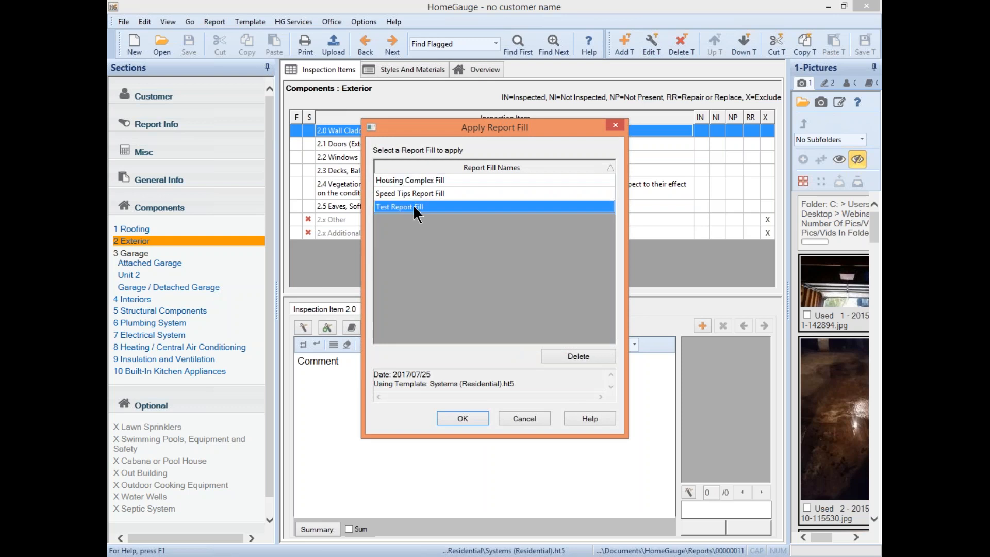
{"action": "left_click", "coordinate": [582, 356]}
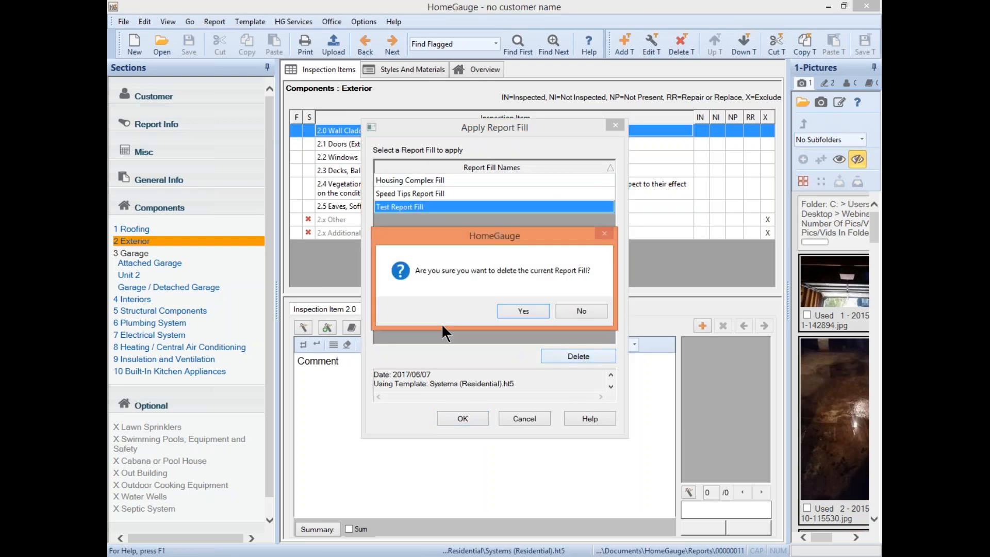
{"action": "left_click", "coordinate": [514, 311]}
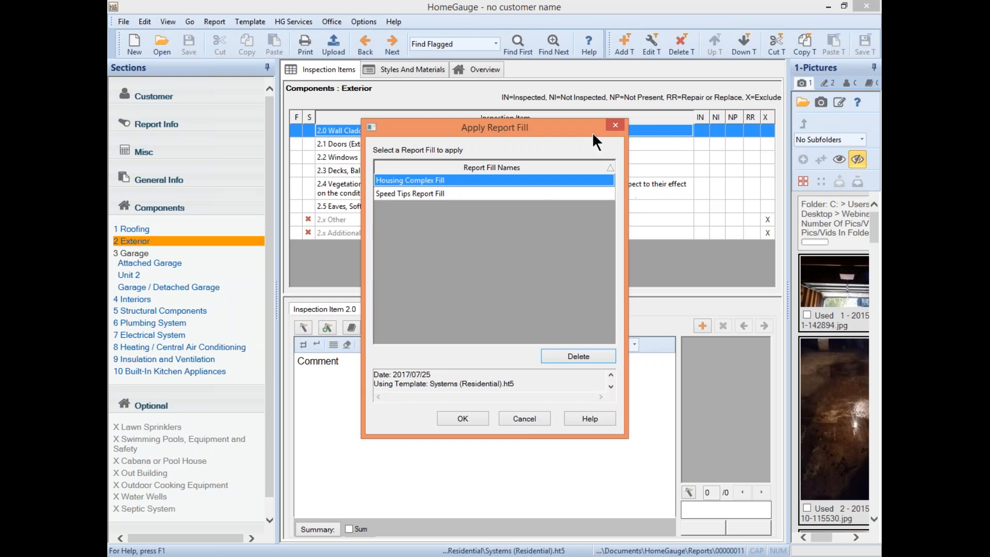
{"action": "left_click", "coordinate": [615, 125]}
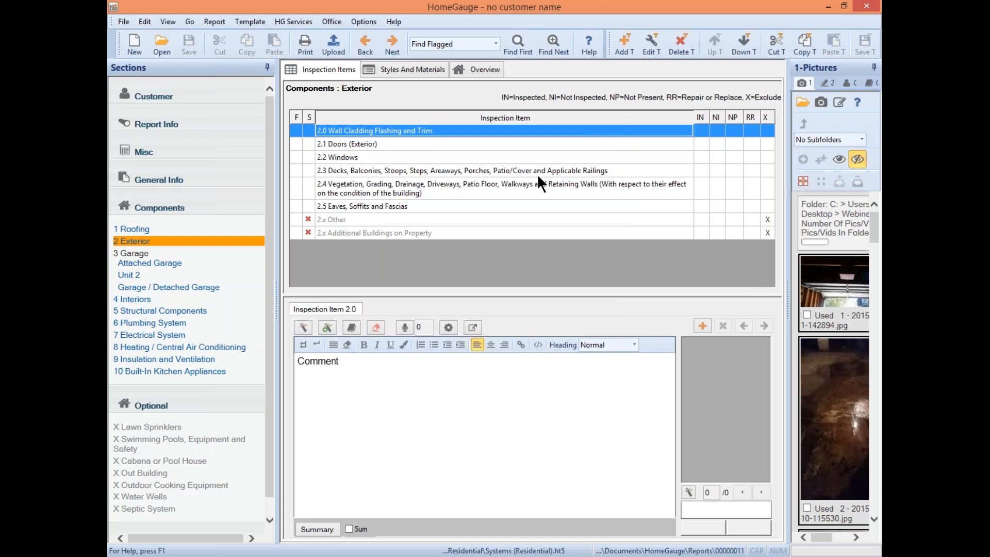
- Start a new report from the Residential template Systems to Systems Summary (fast-template).ht5
{"action": "left_click", "coordinate": [134, 44]}
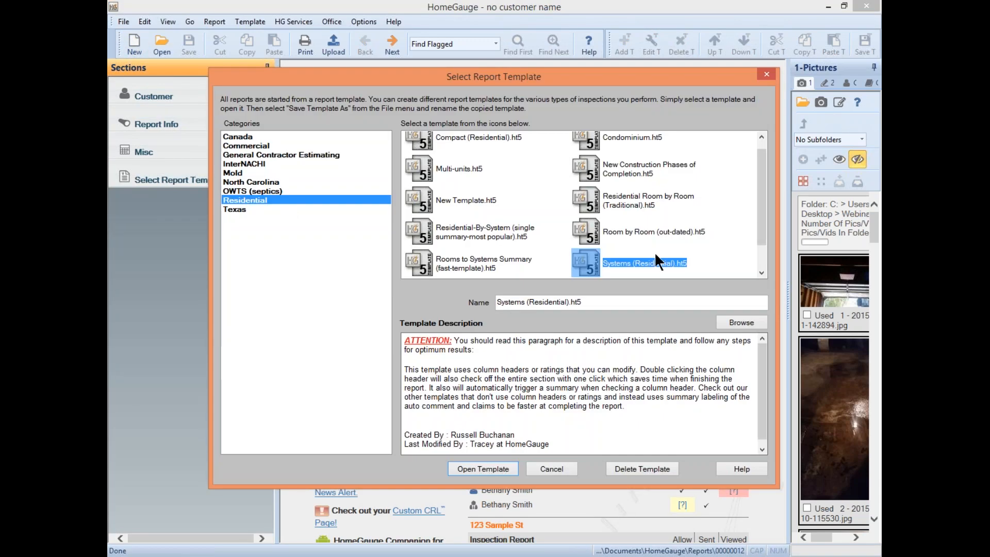
{"action": "left_click_drag", "start_coordinate": [760, 203], "coordinate": [760, 151]}
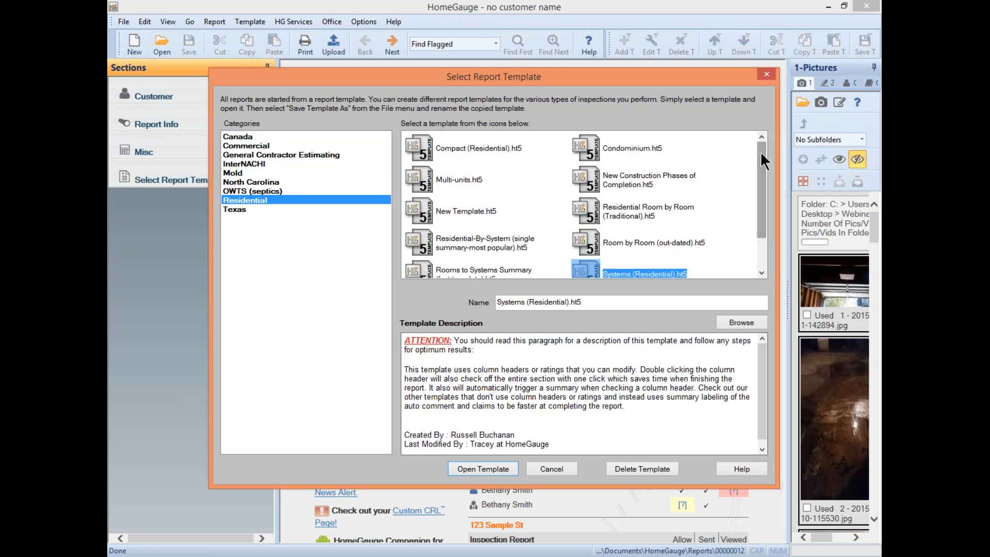
{"action": "left_click_drag", "start_coordinate": [760, 150], "coordinate": [763, 175]}
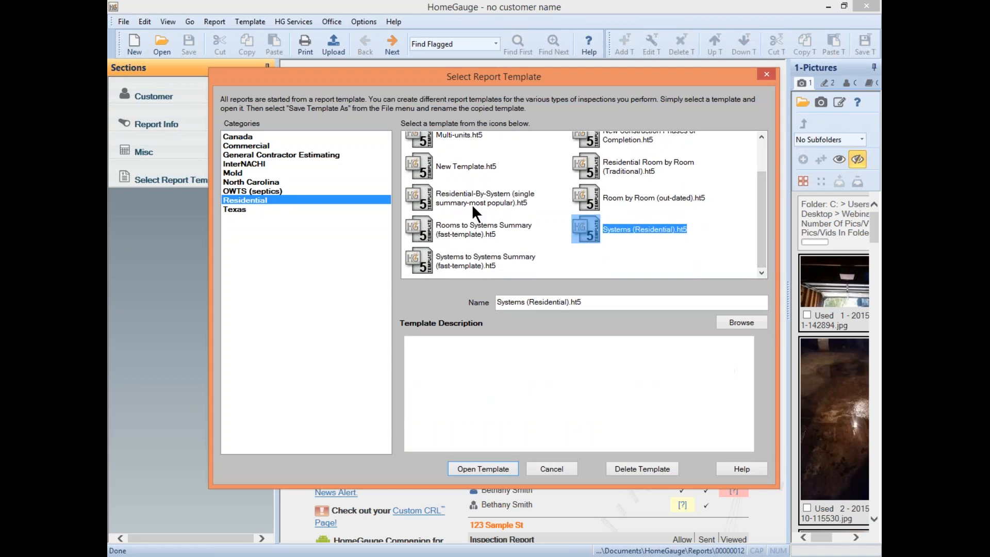
{"action": "left_click", "coordinate": [445, 231]}
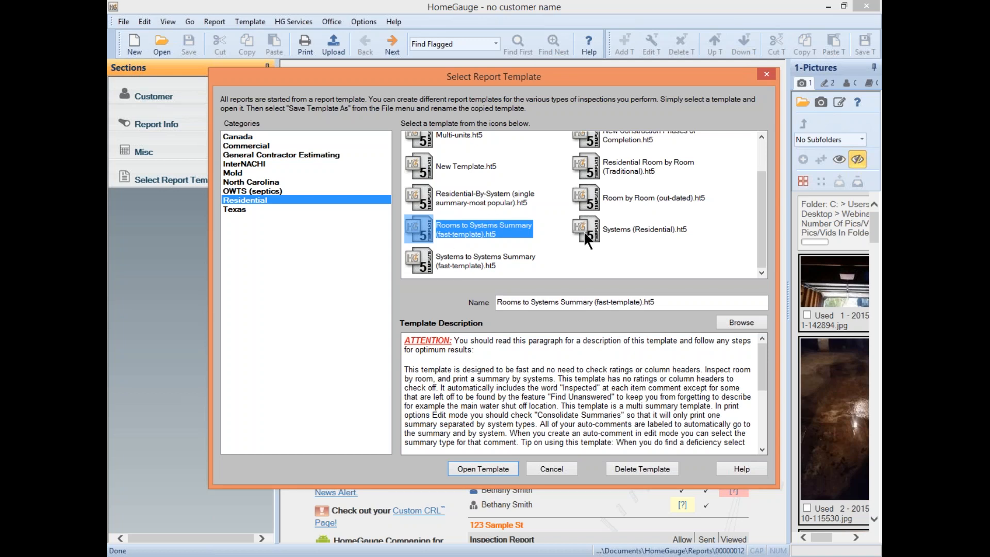
{"action": "scroll", "coordinate": [652, 248], "scroll_direction": "up", "scroll_amount": 1}
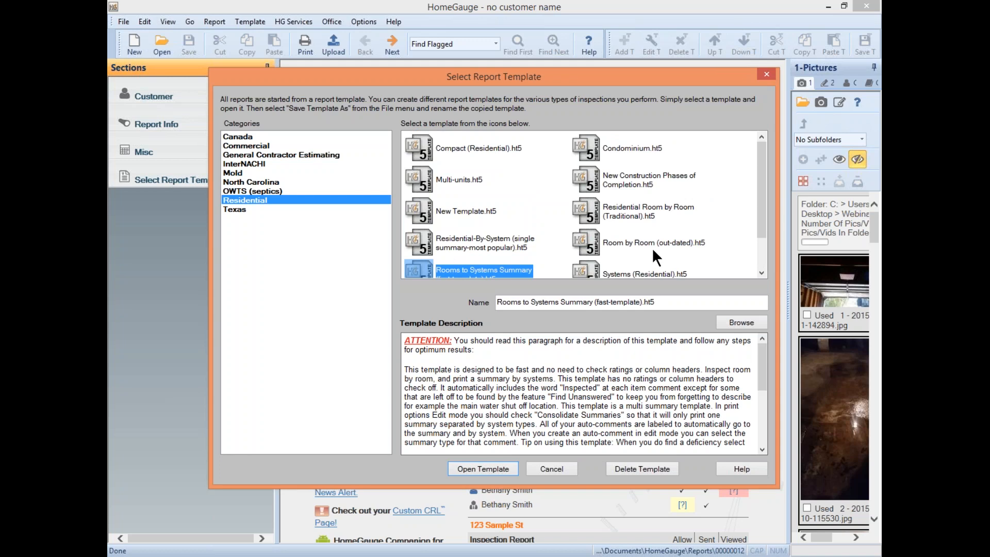
{"action": "scroll", "coordinate": [652, 248], "scroll_direction": "down", "scroll_amount": 1}
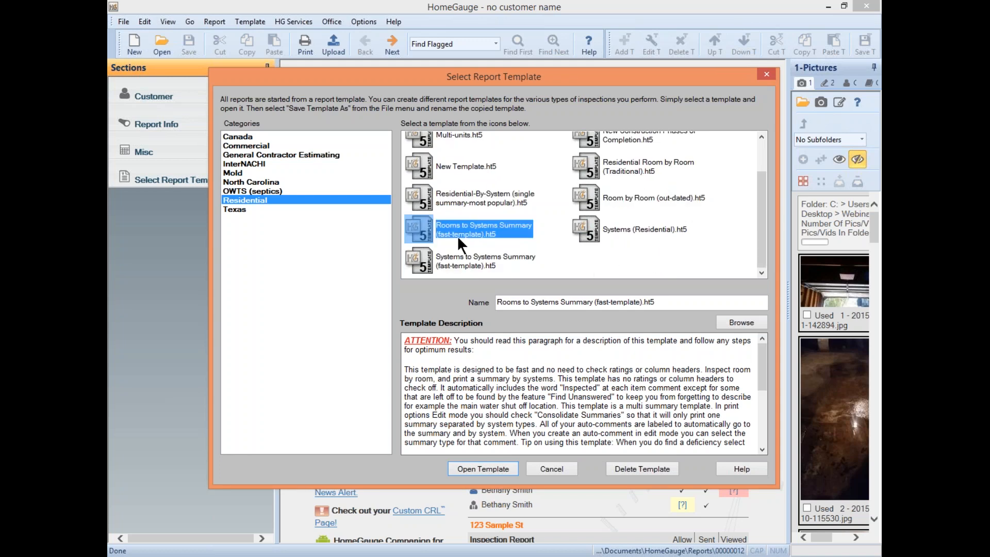
{"action": "left_click", "coordinate": [470, 254]}
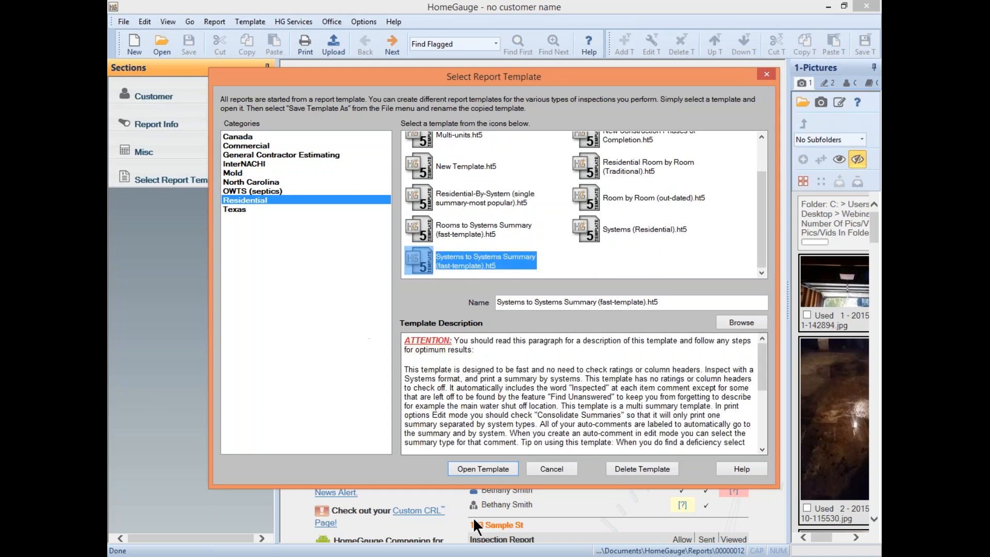
{"action": "left_click", "coordinate": [477, 467]}
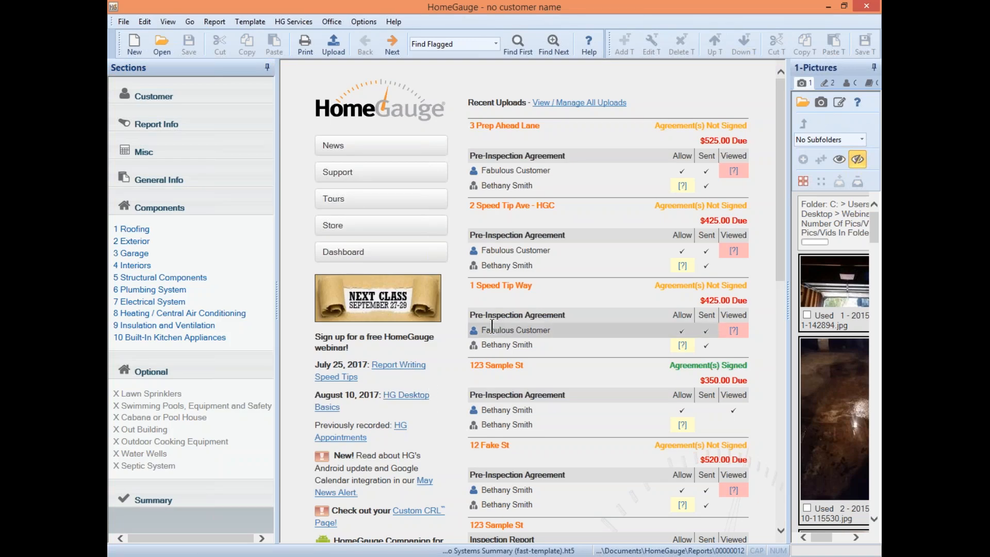
- Replace the Inspected text of Roofing item 1.2 Skylights, Chimneys and Roof Penetrations with the saved comment "bricks mortar attic"
{"action": "left_click", "coordinate": [164, 229]}
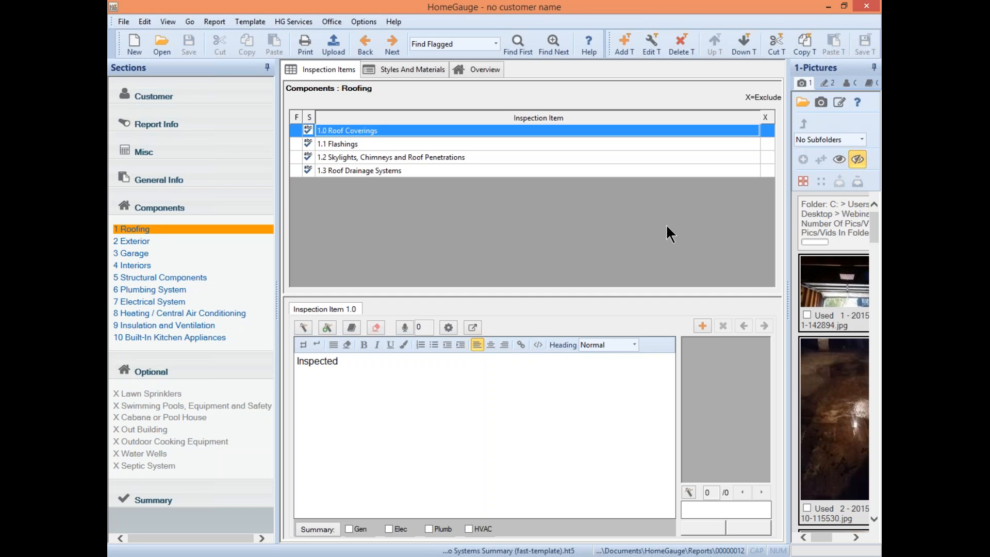
{"action": "left_click", "coordinate": [441, 159]}
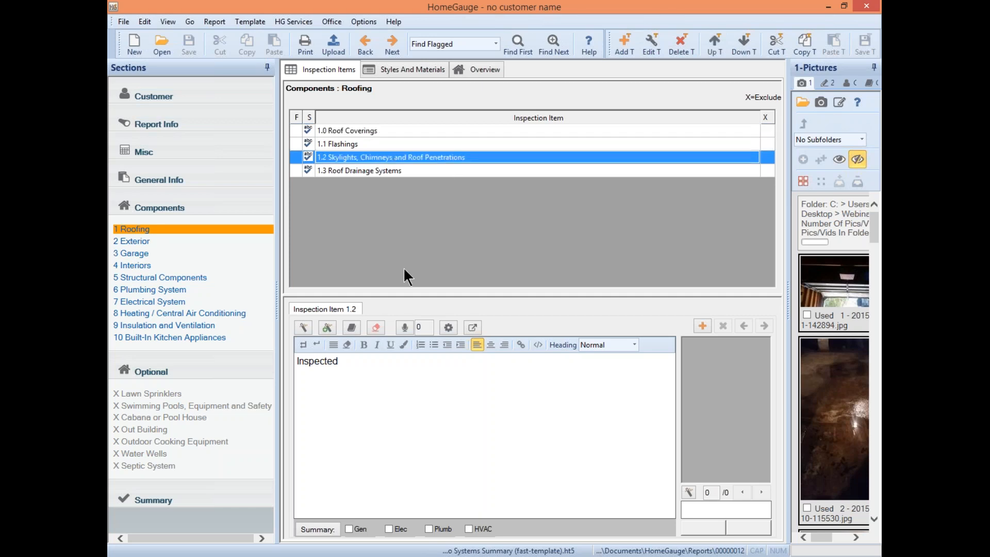
{"action": "left_click", "coordinate": [376, 328]}
{"action": "left_click", "coordinate": [303, 328]}
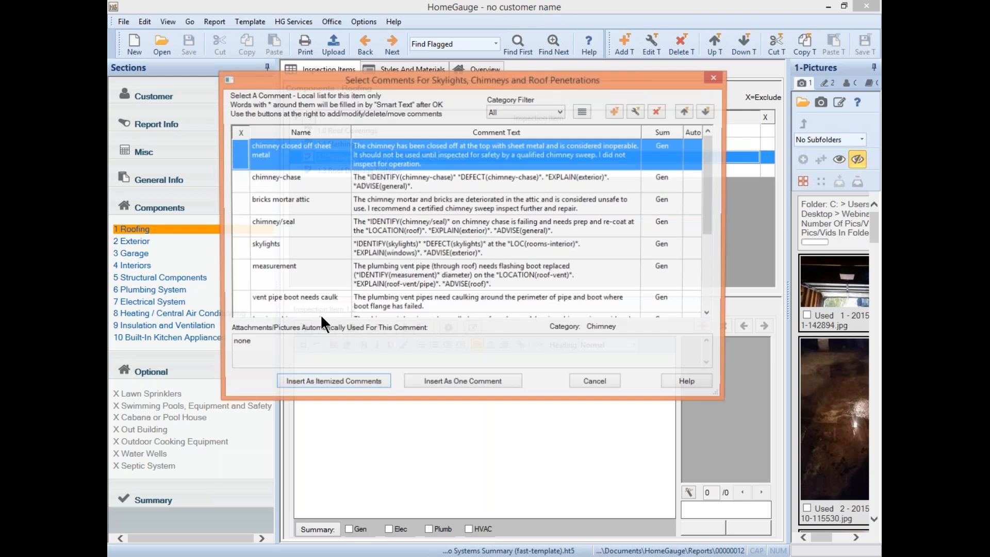
{"action": "double_click", "coordinate": [475, 200]}
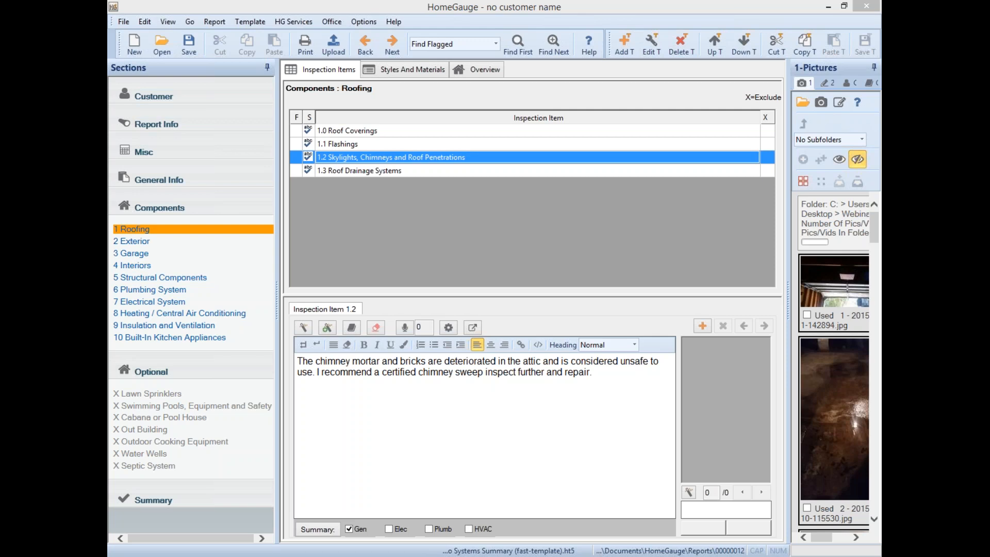
- Clear the comment of Roofing item 1.2 Skylights, Chimneys and Roof Penetrations and go to item 1.0 Roof Coverings
{"action": "left_click", "coordinate": [375, 327]}
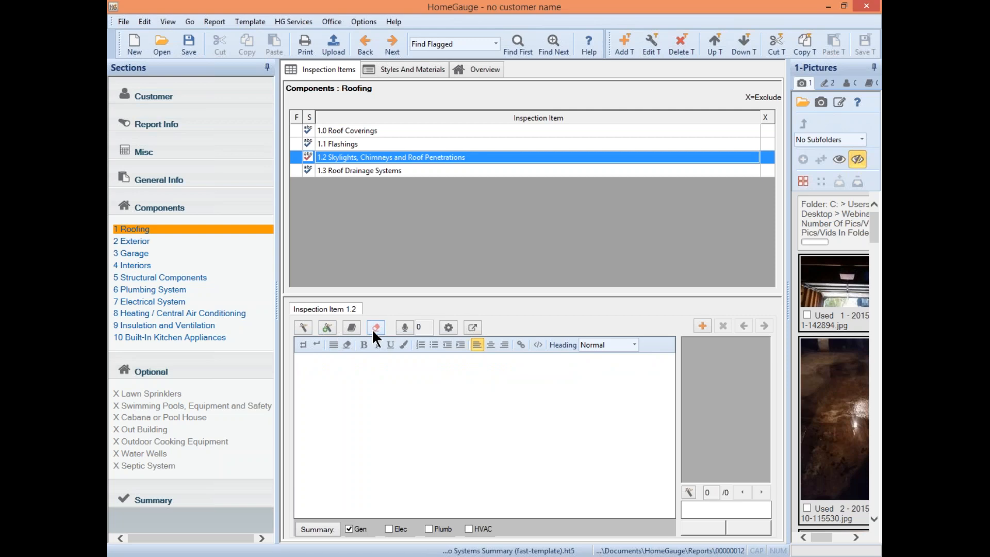
{"action": "left_click", "coordinate": [398, 127]}
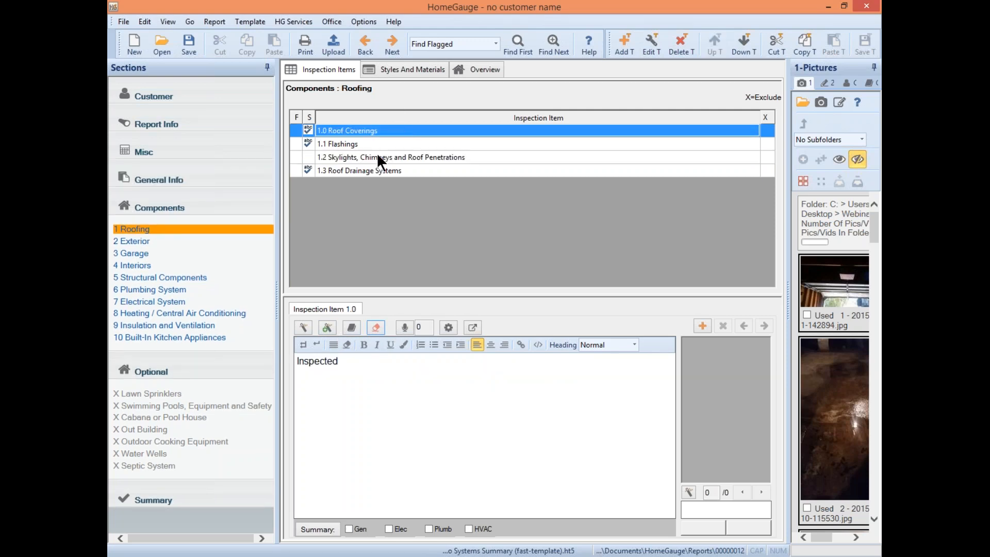
- Open the saved comments for the Roof Coverings item and look through the whole local list
{"action": "double_click", "coordinate": [455, 131]}
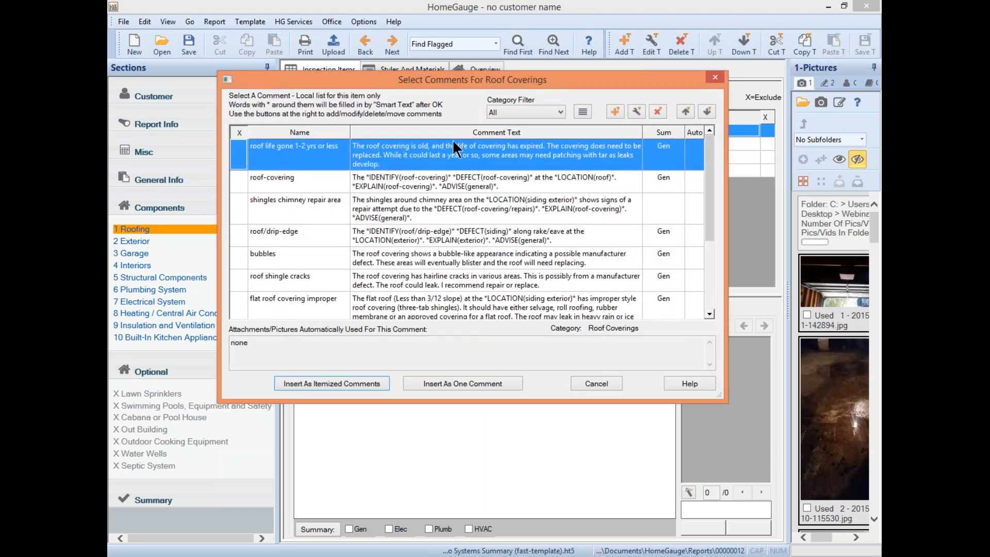
{"action": "left_click", "coordinate": [714, 78]}
{"action": "left_click", "coordinate": [304, 327]}
{"action": "left_click", "coordinate": [712, 78]}
{"action": "double_click", "coordinate": [463, 131]}
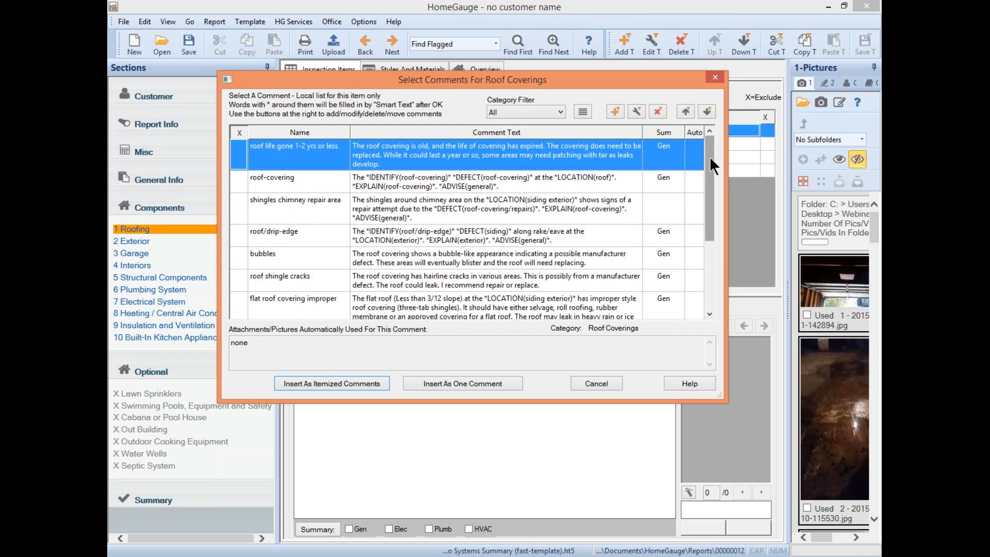
{"action": "left_click_drag", "start_coordinate": [709, 159], "coordinate": [710, 138]}
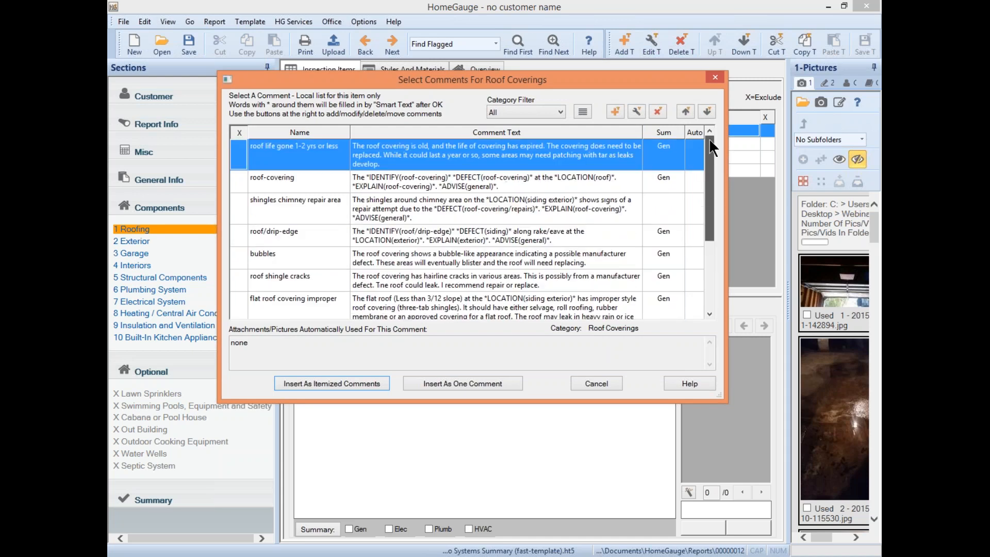
{"action": "left_click_drag", "start_coordinate": [708, 145], "coordinate": [703, 280]}
{"action": "left_click_drag", "start_coordinate": [706, 165], "coordinate": [713, 268]}
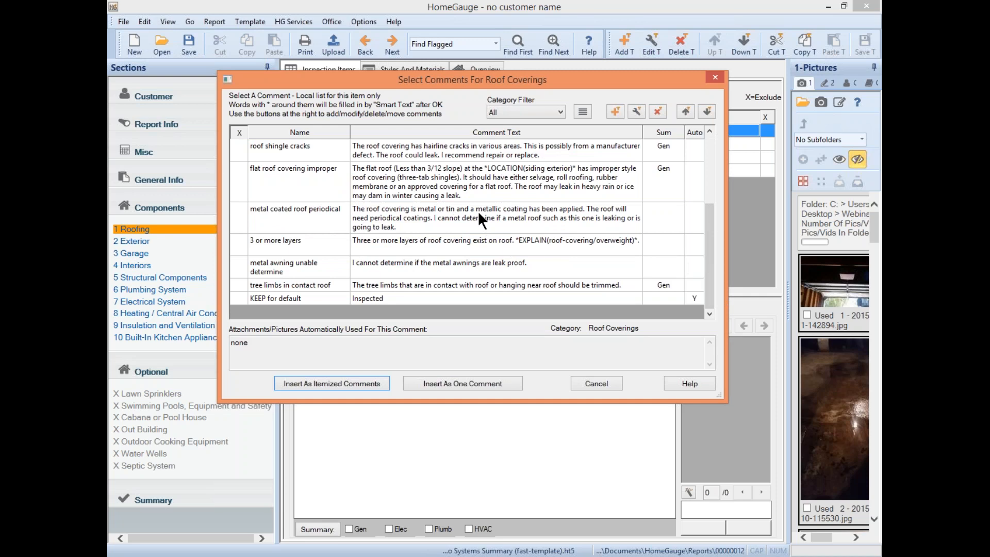
{"action": "left_click", "coordinate": [715, 78]}
- Replace the Roof Coverings comment text with "This is my comment."
{"action": "double_click", "coordinate": [339, 363]}
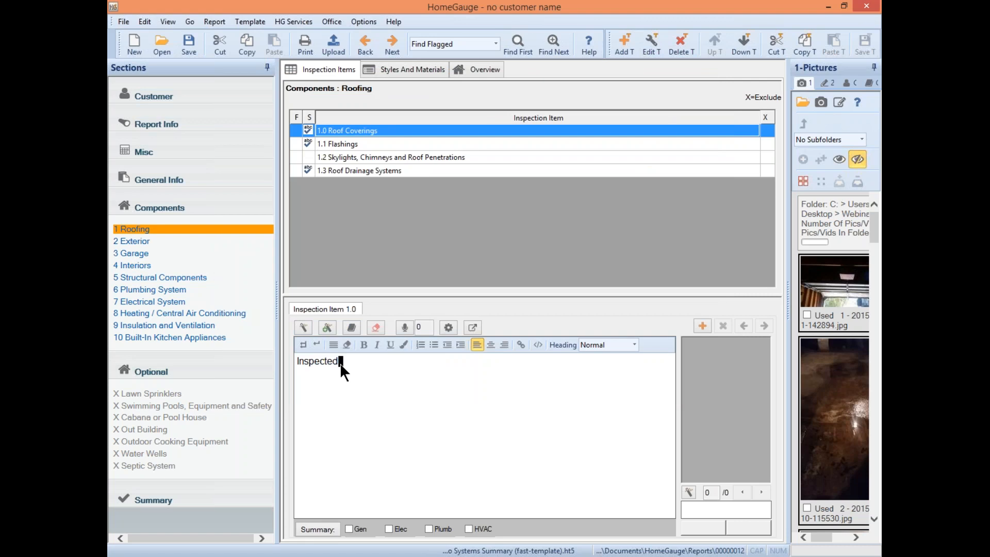
{"action": "type", "text": "This i"}
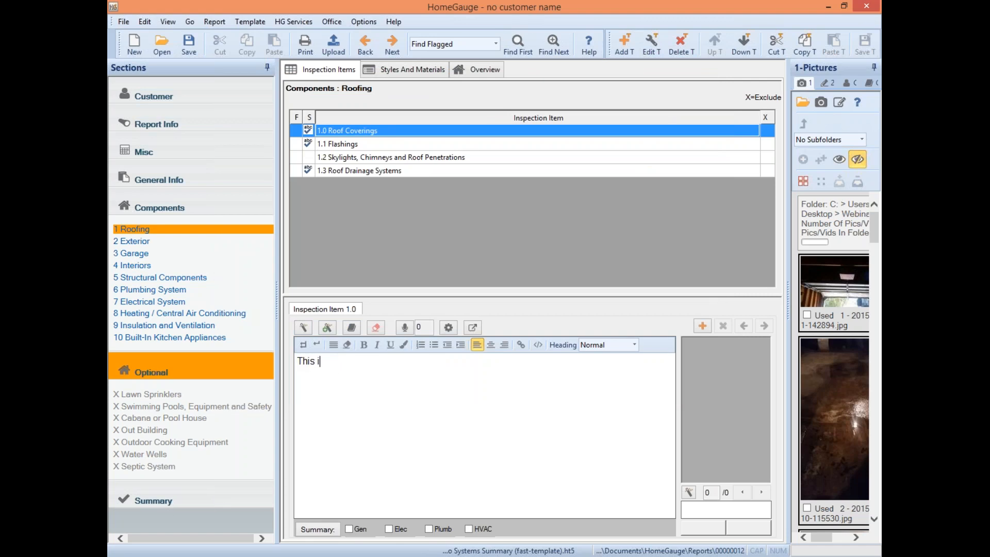
{"action": "type", "text": "s my comment."}
- Save the Roof Coverings comment to the template with the short name "Comment" in the Dishwasher category under Appliances
{"action": "left_click", "coordinate": [331, 326]}
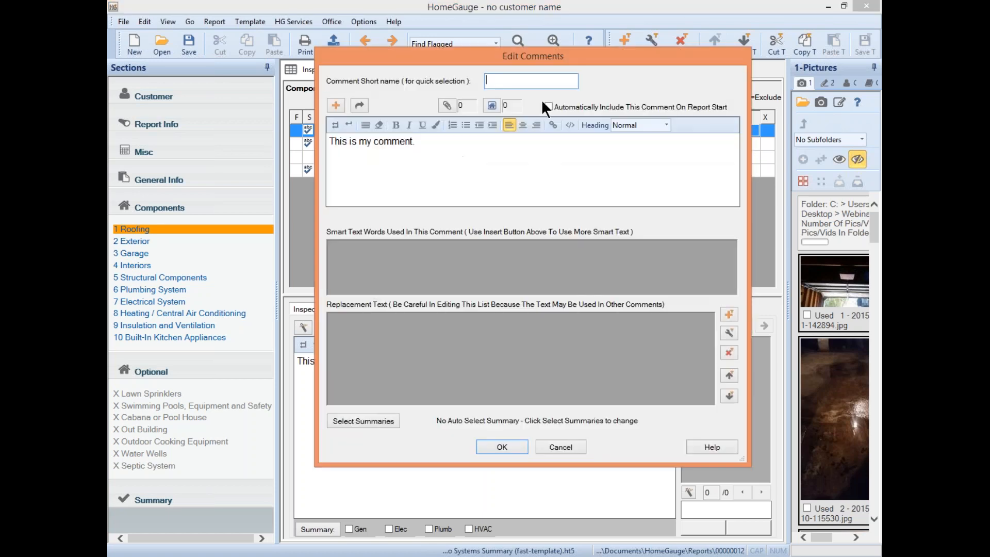
{"action": "type", "text": "Comment"}
{"action": "left_click", "coordinate": [498, 442]}
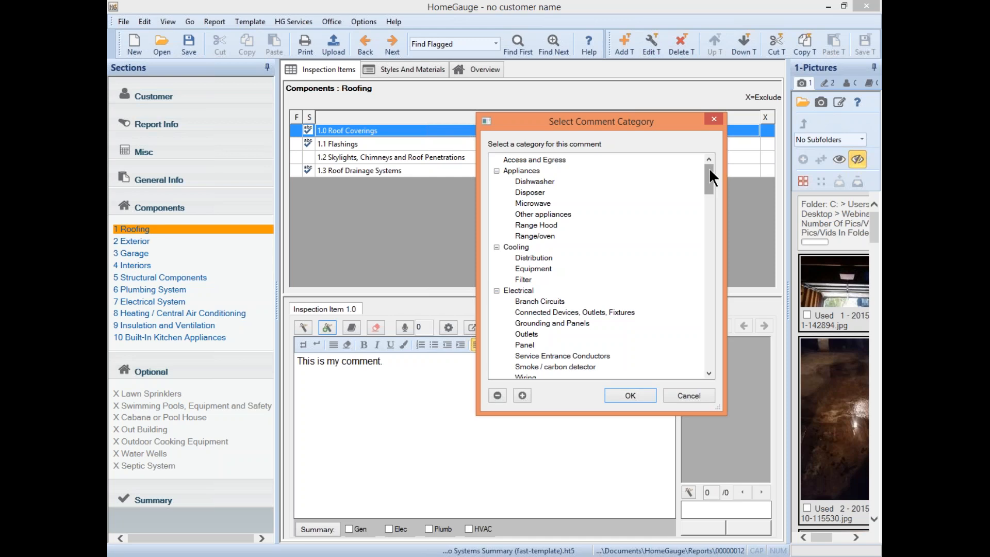
{"action": "left_click", "coordinate": [546, 181]}
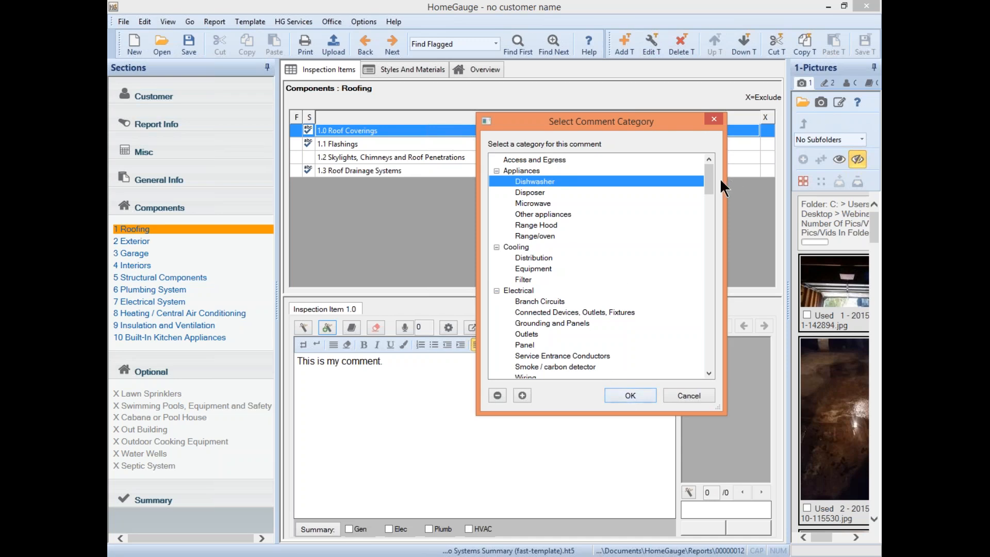
{"action": "left_click_drag", "start_coordinate": [711, 178], "coordinate": [701, 120]}
{"action": "left_click", "coordinate": [617, 392]}
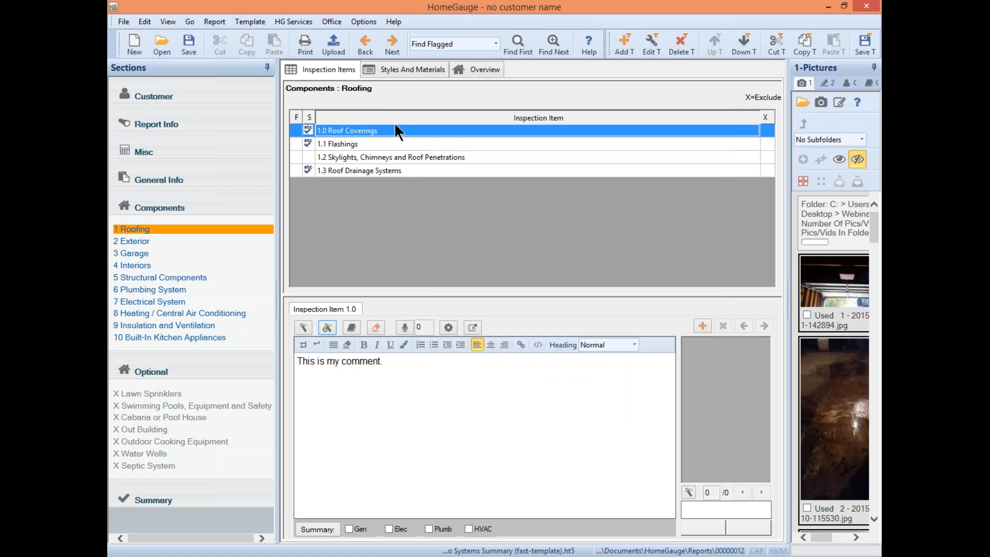
- Filter the Roof Coverings comment list by the Dishwasher category, check the other available categories and close the list
{"action": "double_click", "coordinate": [396, 128]}
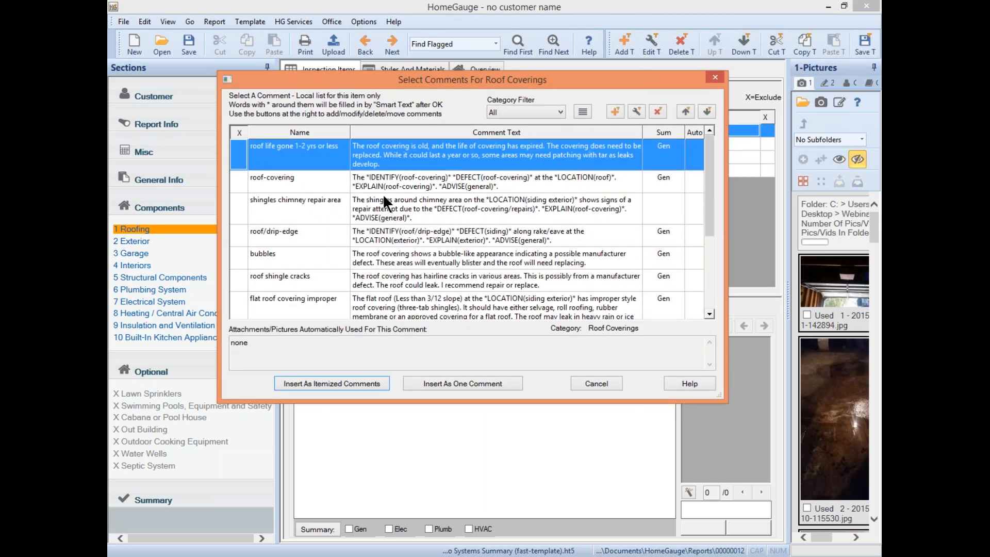
{"action": "left_click", "coordinate": [556, 114]}
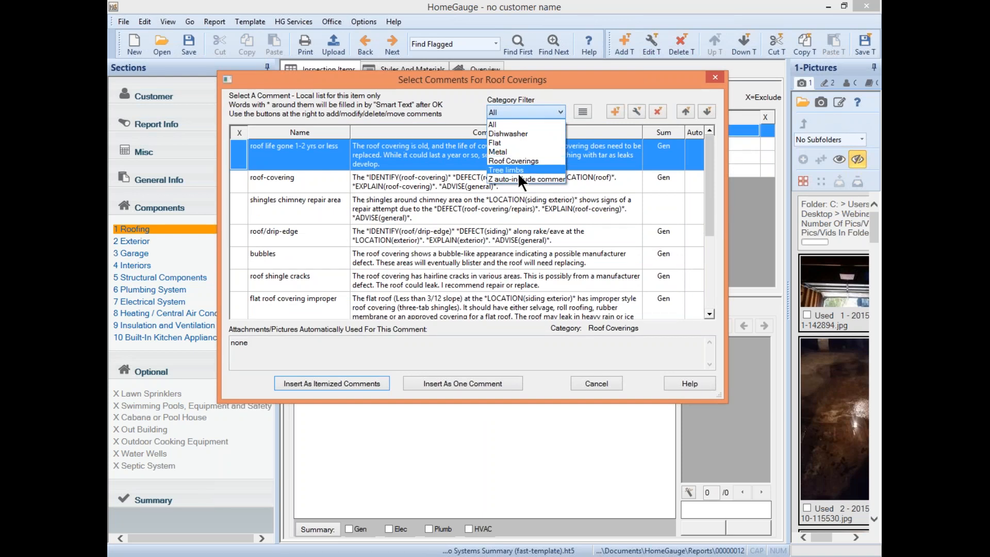
{"action": "left_click", "coordinate": [511, 134]}
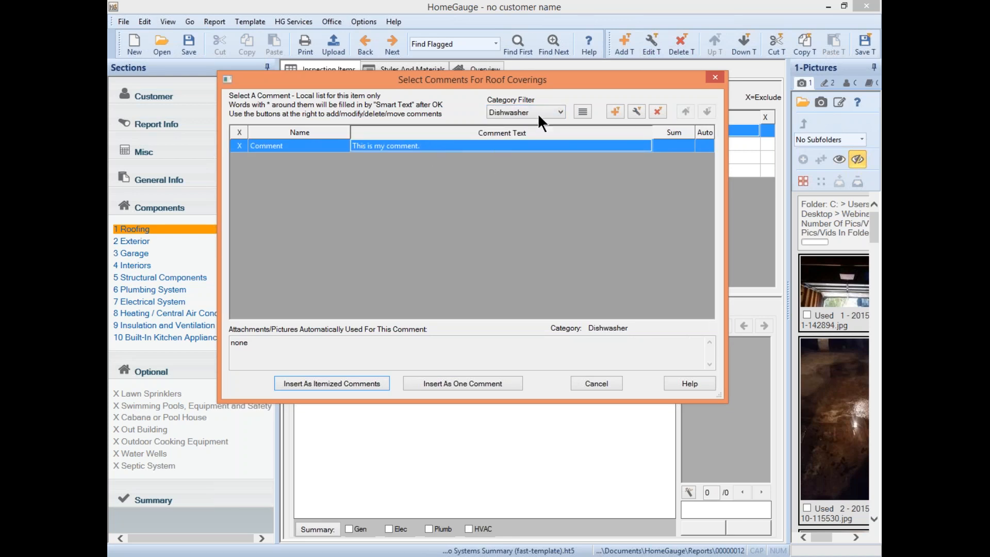
{"action": "left_click", "coordinate": [556, 110]}
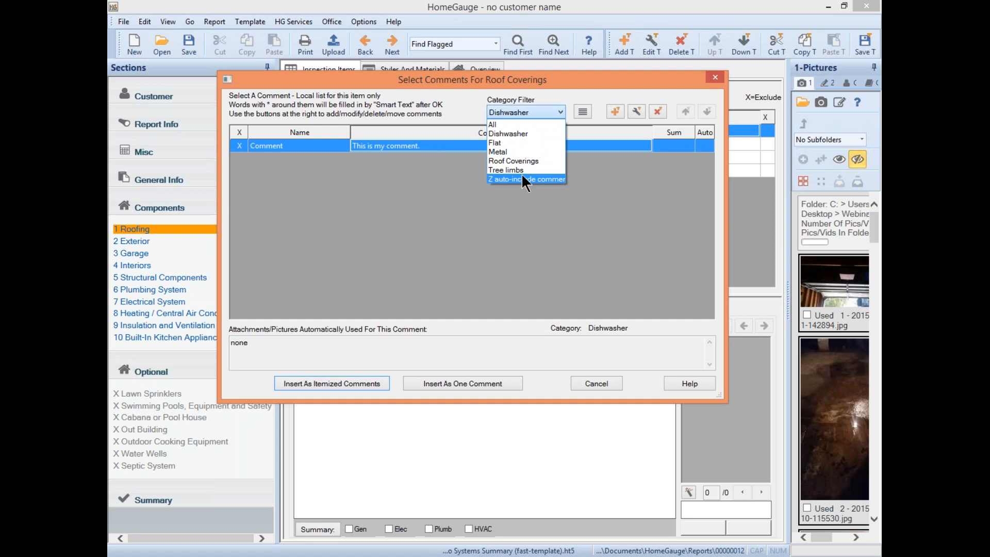
{"action": "left_click", "coordinate": [551, 110]}
{"action": "left_click", "coordinate": [597, 383]}
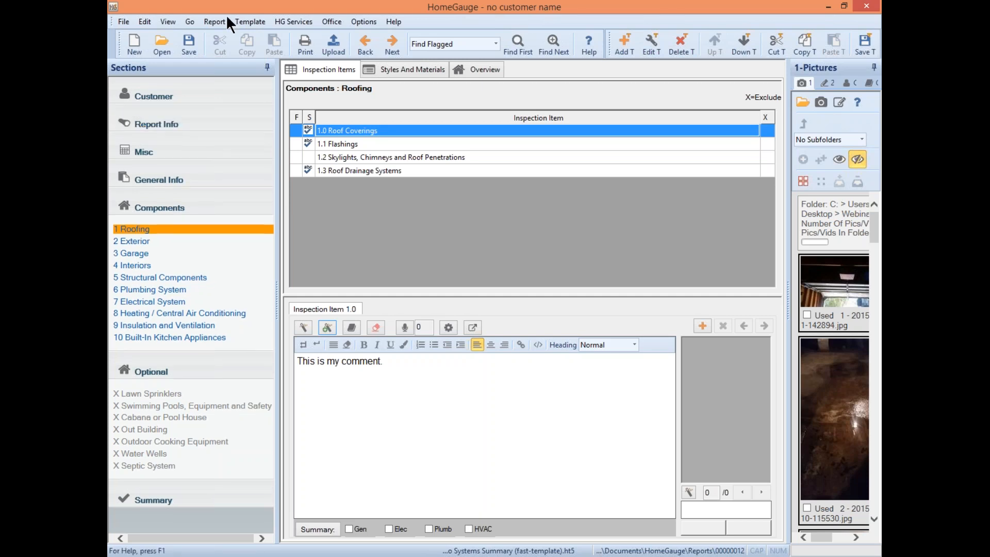
- Add a comment category named "New Category" under Appliances in the template's global comment list
{"action": "left_click", "coordinate": [238, 21]}
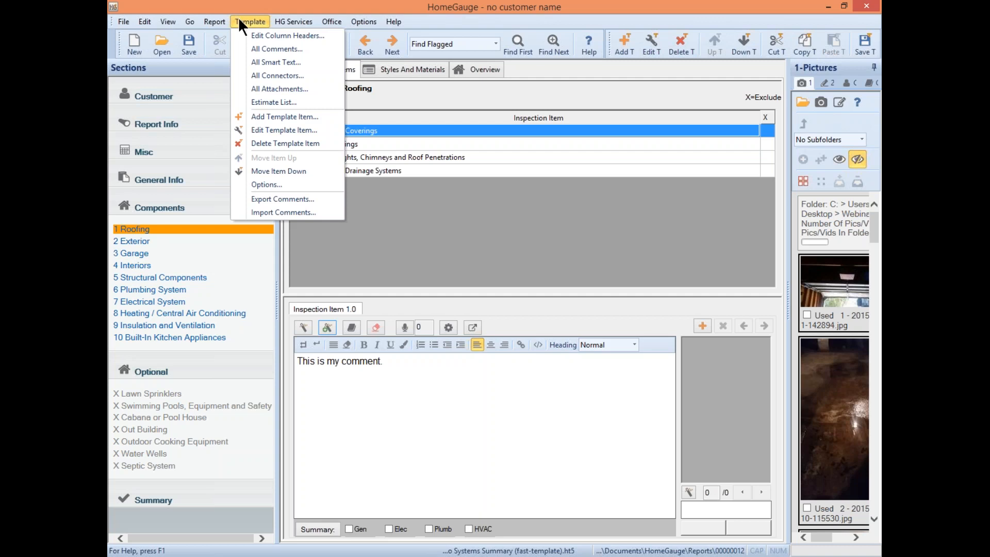
{"action": "left_click", "coordinate": [277, 48]}
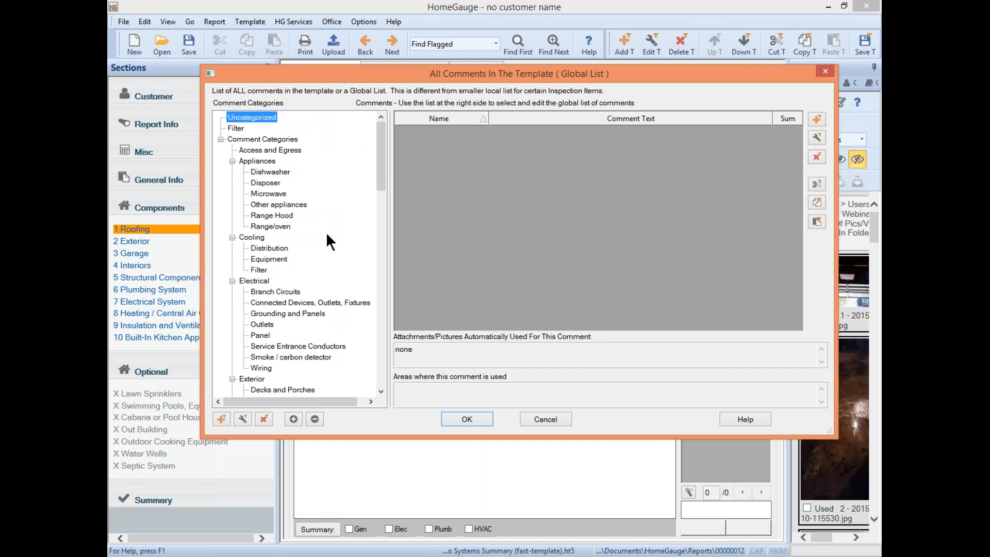
{"action": "left_click", "coordinate": [266, 183]}
{"action": "left_click", "coordinate": [265, 161]}
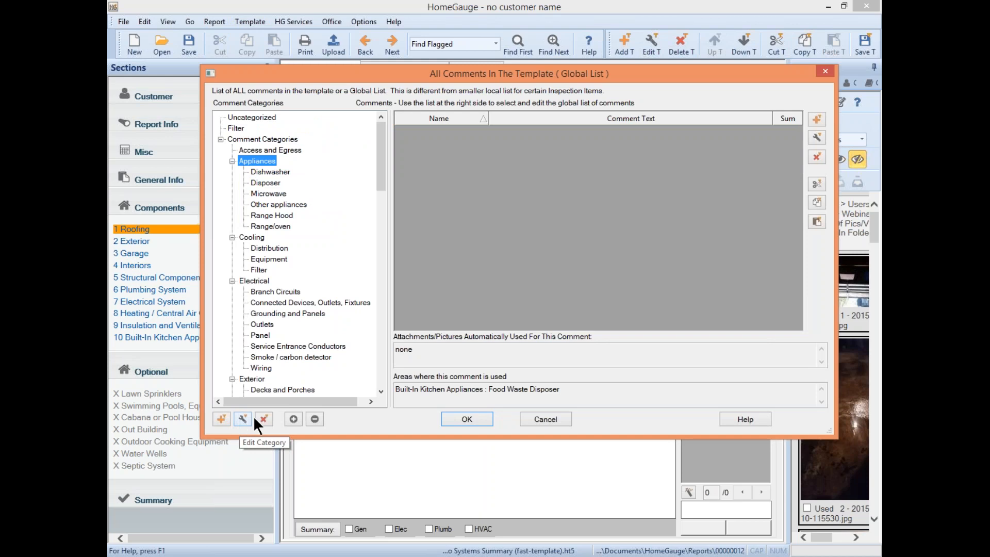
{"action": "left_click", "coordinate": [221, 419]}
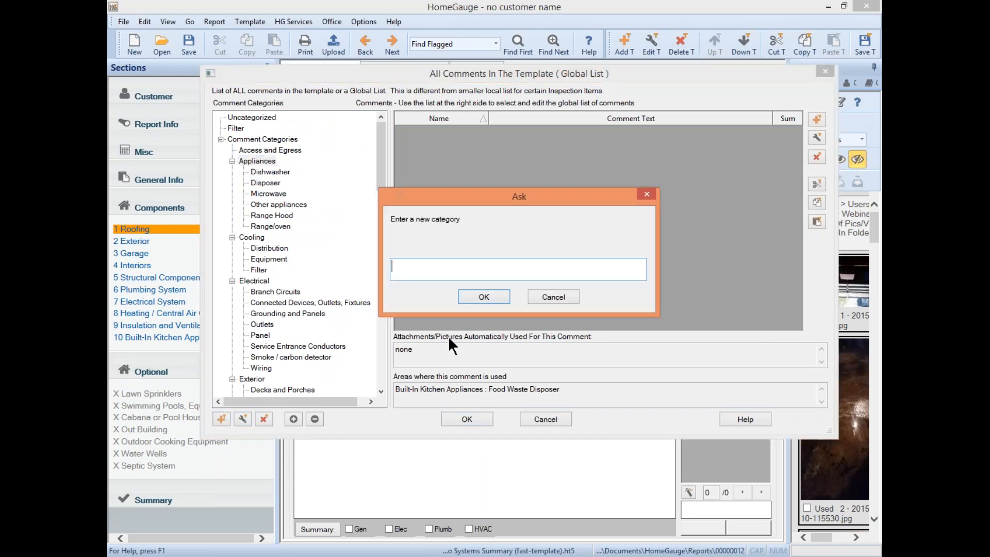
{"action": "type", "text": "New Category"}
{"action": "left_click", "coordinate": [498, 298]}
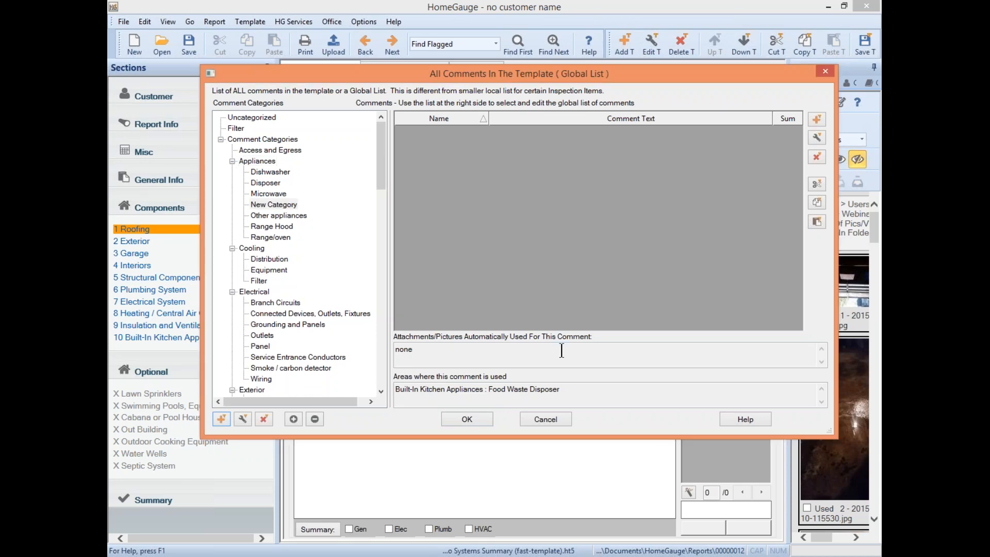
- Move the problem egress smart comment from Access and Egress into New Category, check it there and close the global list
{"action": "left_click", "coordinate": [251, 118]}
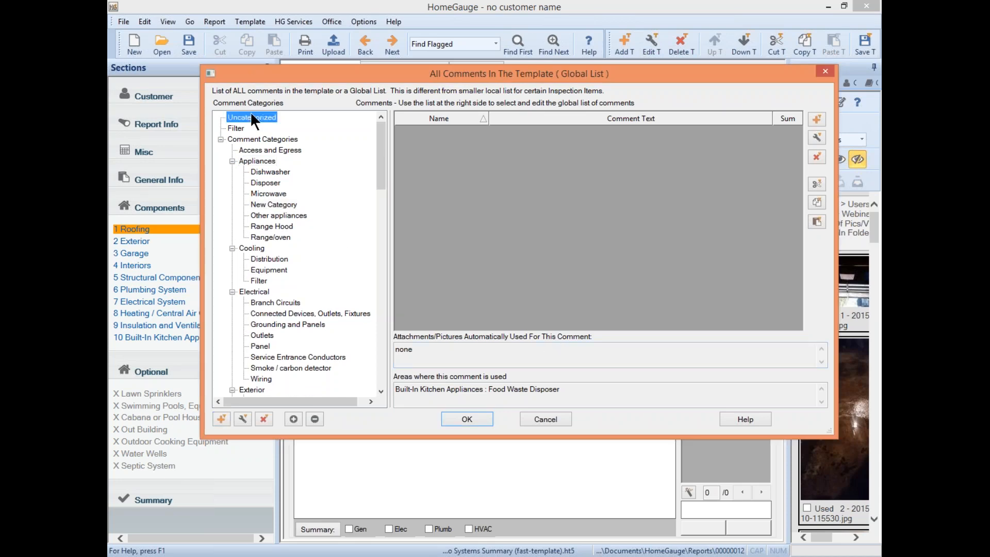
{"action": "left_click", "coordinate": [262, 149]}
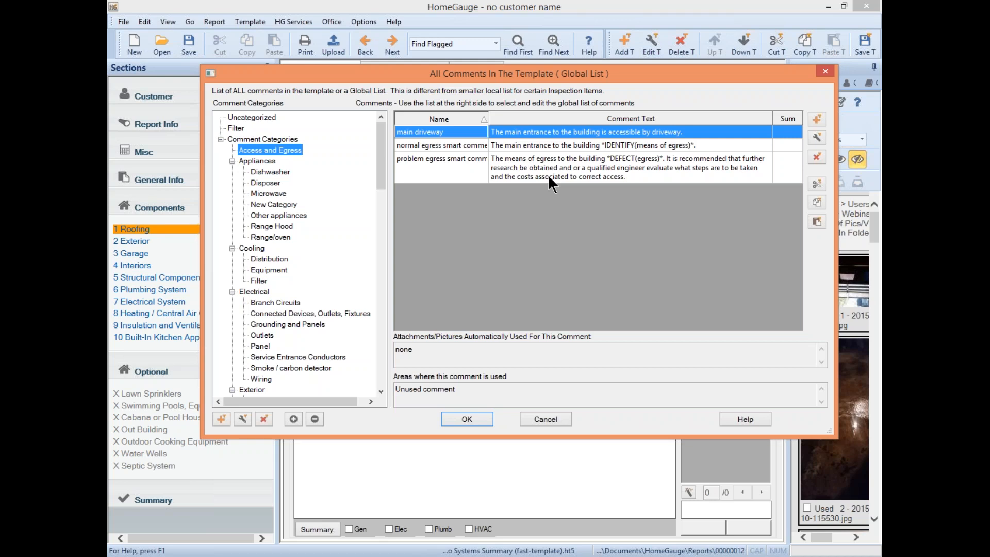
{"action": "left_click", "coordinate": [556, 162]}
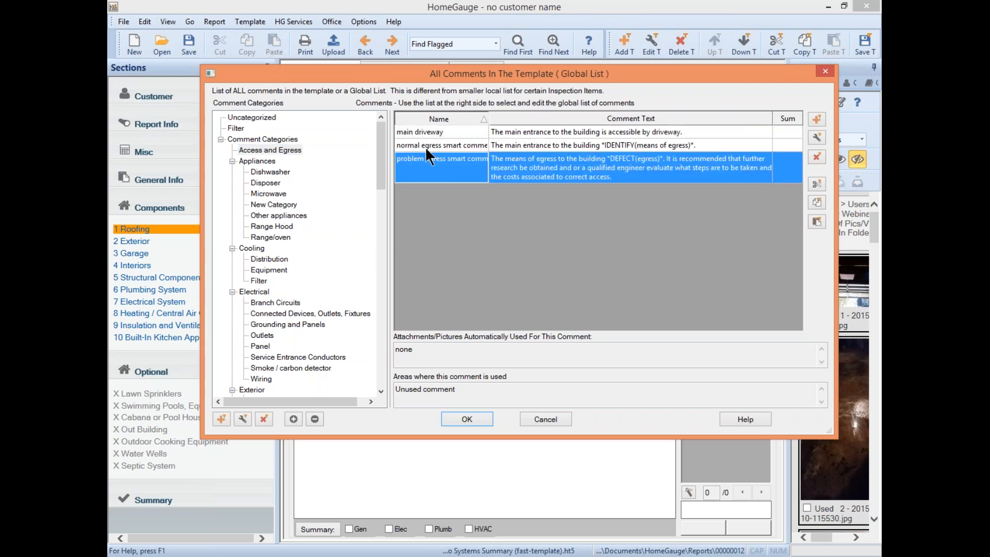
{"action": "left_click_drag", "start_coordinate": [566, 158], "coordinate": [274, 205]}
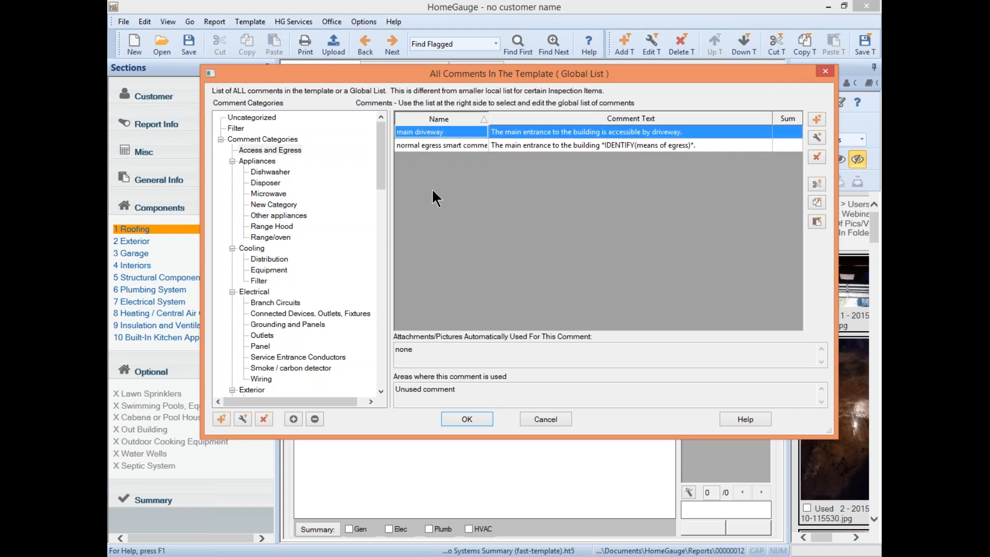
{"action": "left_click", "coordinate": [263, 204]}
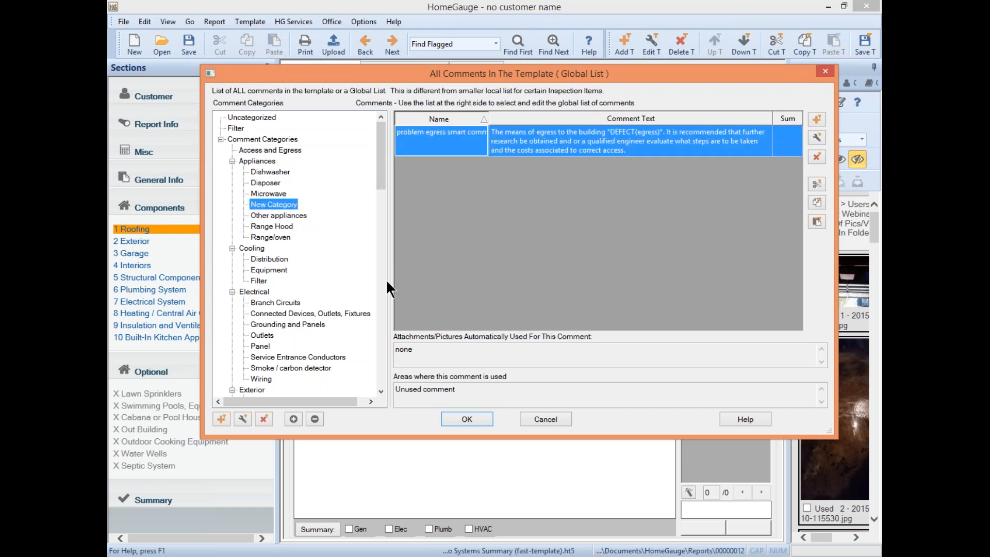
{"action": "left_click", "coordinate": [543, 417]}
- Reopen the Roof Coverings comment list and review the available category filters
{"action": "left_click", "coordinate": [401, 128]}
{"action": "double_click", "coordinate": [401, 130]}
{"action": "left_click", "coordinate": [552, 111]}
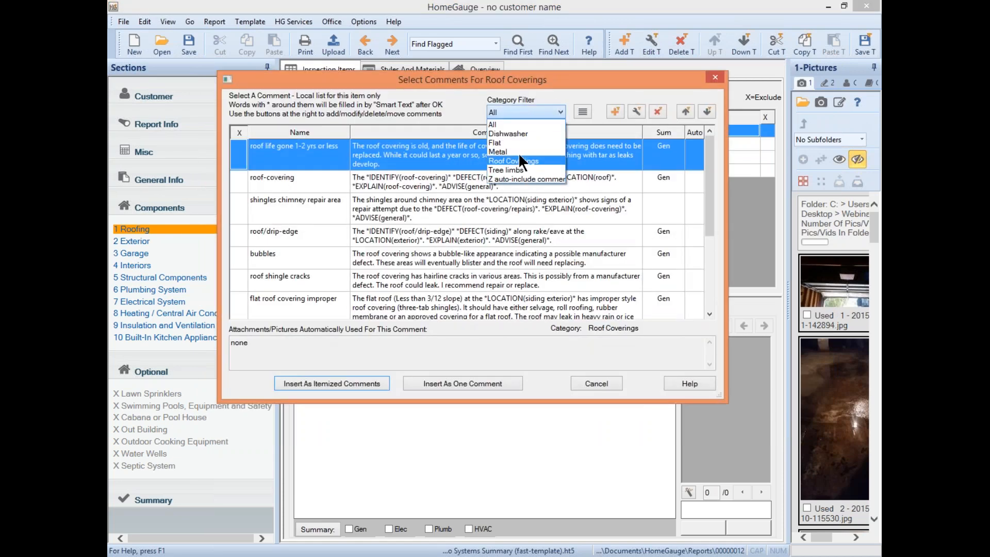
{"action": "left_click", "coordinate": [587, 85]}
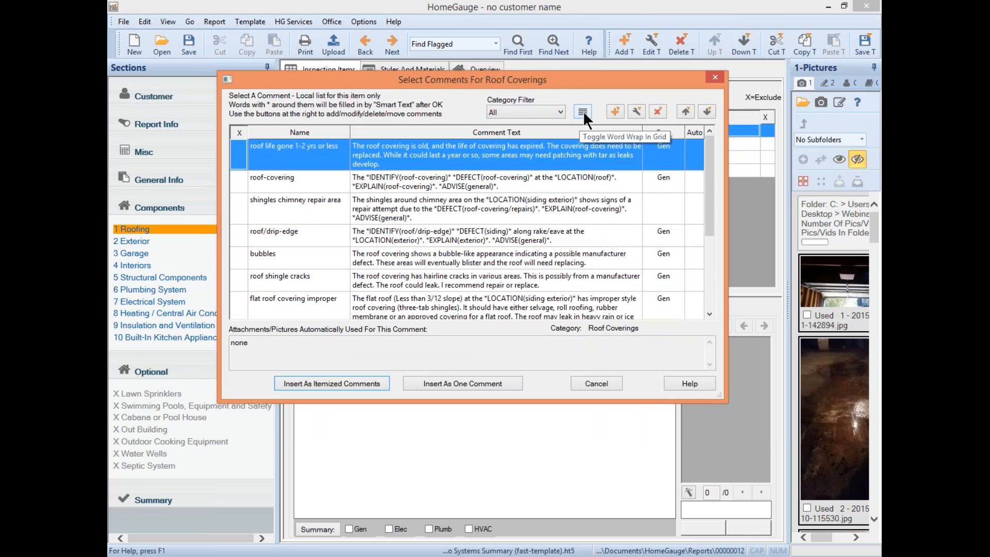
- Toggle word wrap in the Roof Coverings comment grid to compare both views, leave it off and close the list
{"action": "left_click", "coordinate": [583, 112]}
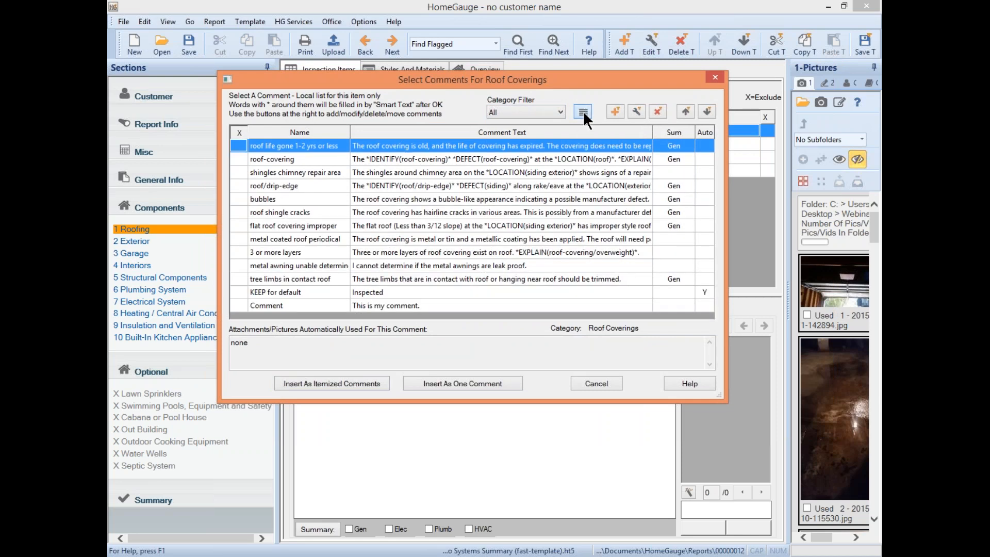
{"action": "left_click", "coordinate": [584, 111]}
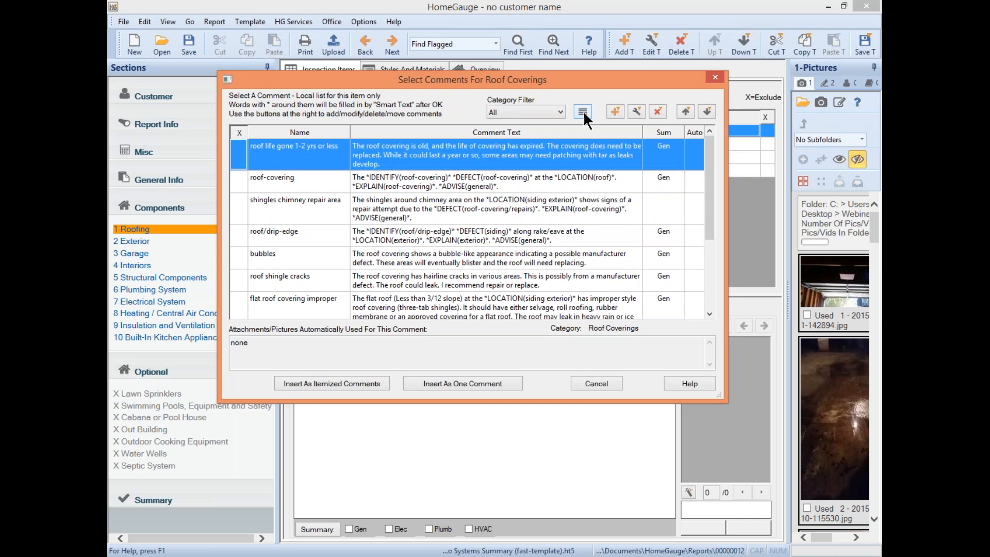
{"action": "left_click", "coordinate": [584, 111]}
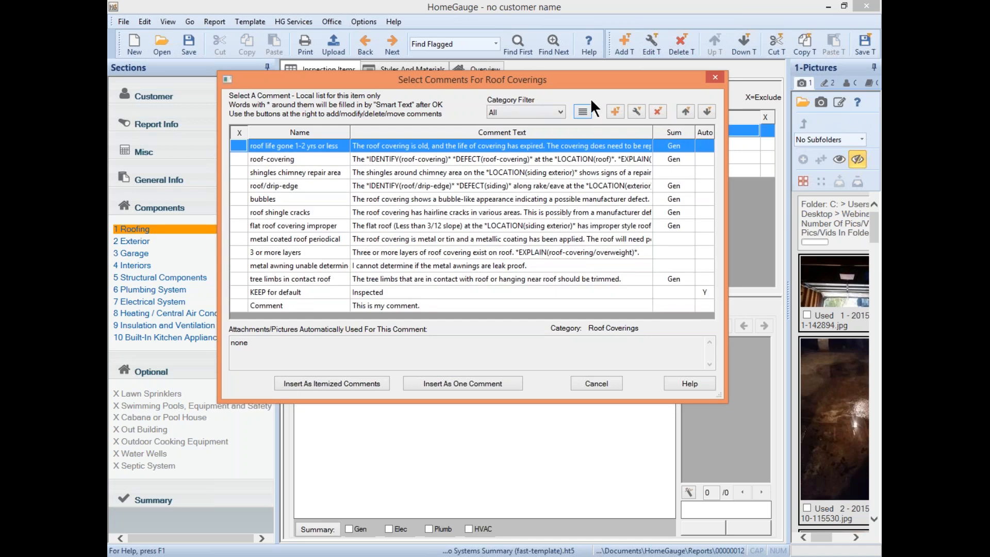
{"action": "left_click", "coordinate": [583, 112]}
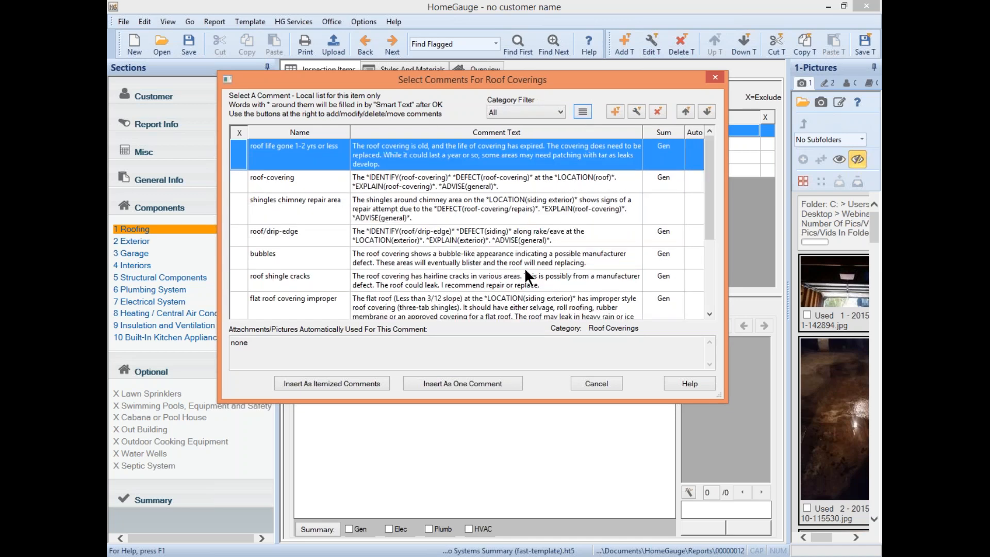
{"action": "left_click", "coordinate": [582, 113]}
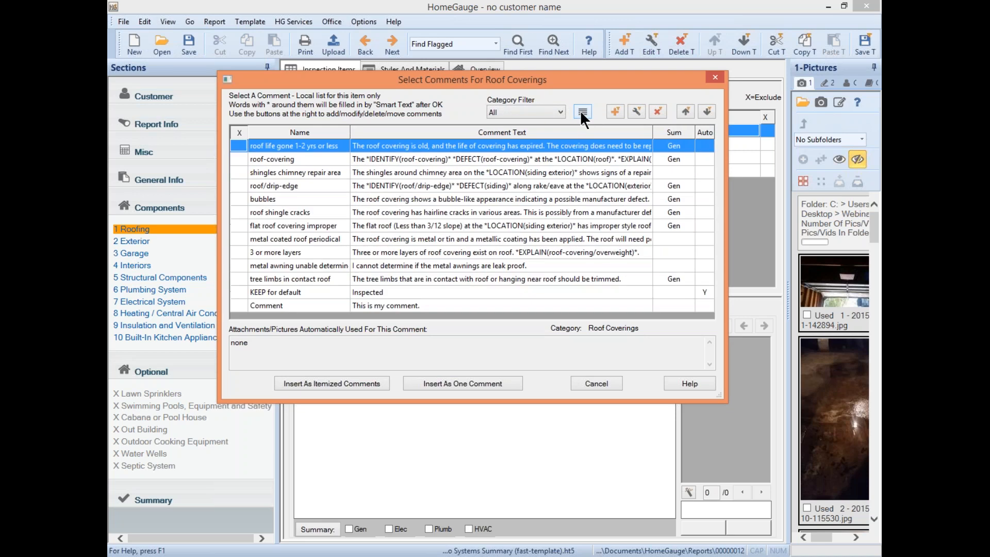
{"action": "left_click", "coordinate": [583, 112]}
{"action": "left_click", "coordinate": [582, 111]}
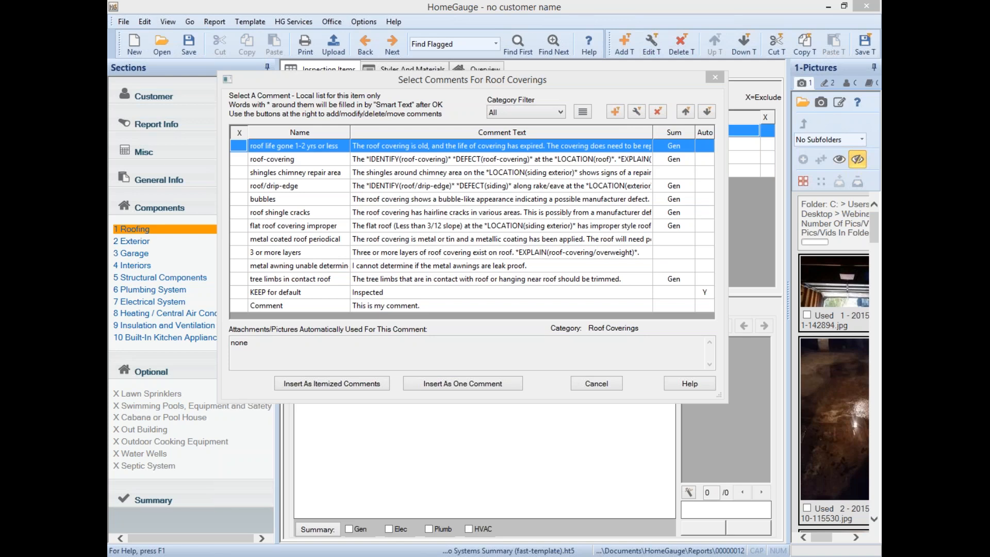
{"action": "left_click", "coordinate": [720, 72]}
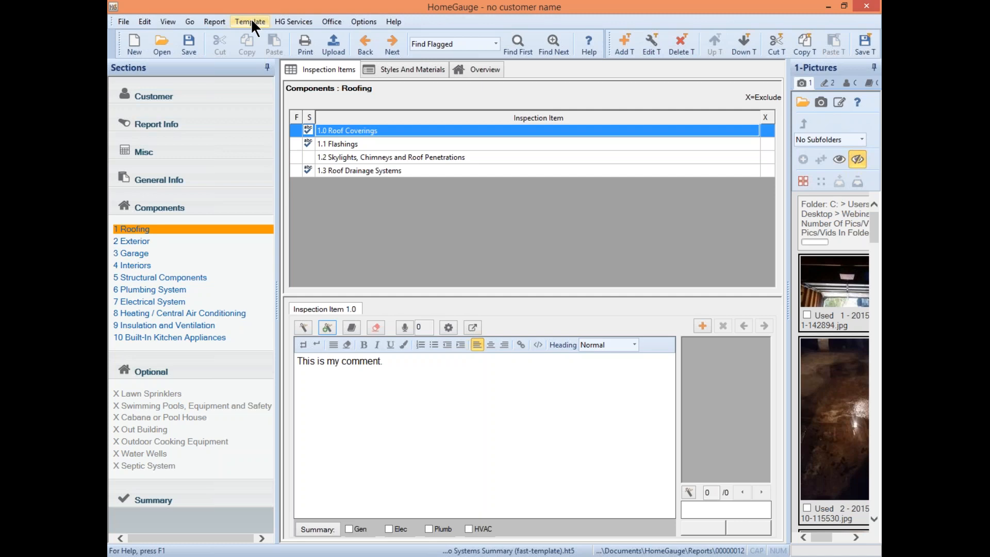
- Open the template's global comment list and display the comments in the Grounding and Panels category
{"action": "left_click", "coordinate": [252, 23]}
{"action": "left_click", "coordinate": [261, 42]}
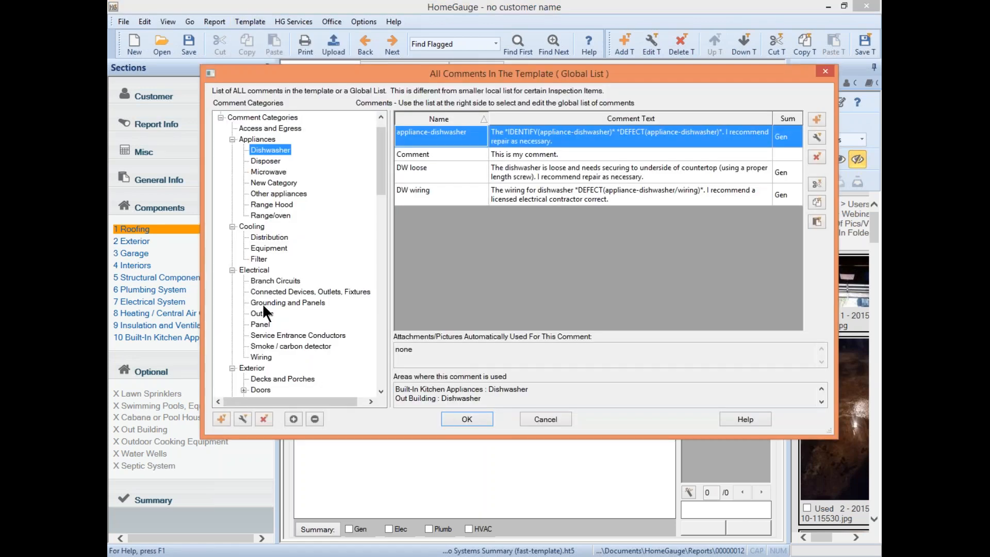
{"action": "left_click", "coordinate": [263, 303]}
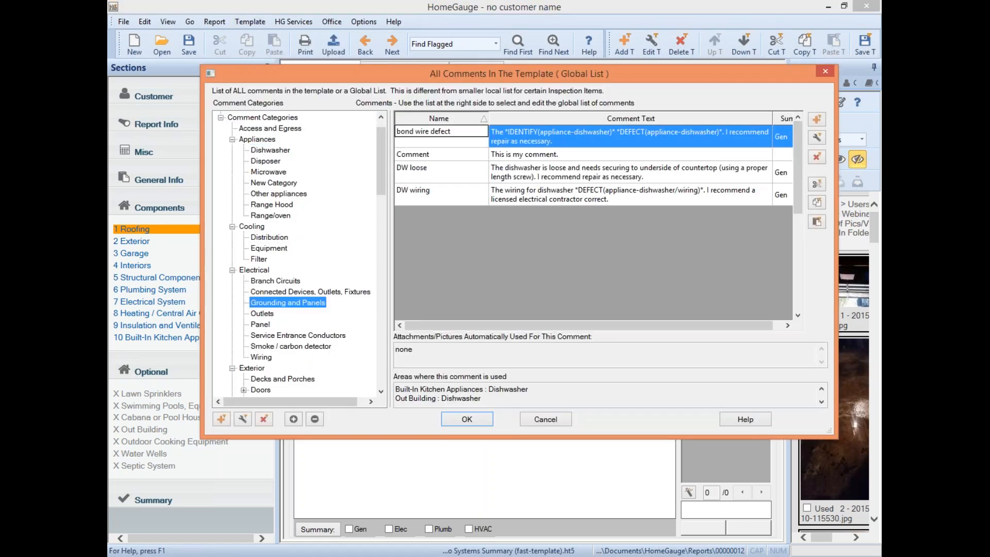
{"action": "mouse_move", "coordinate": [798, 171]}
{"action": "left_mouse_down"}
{"action": "mouse_move", "coordinate": [800, 189]}
{"action": "mouse_move", "coordinate": [798, 168]}
{"action": "left_mouse_up"}
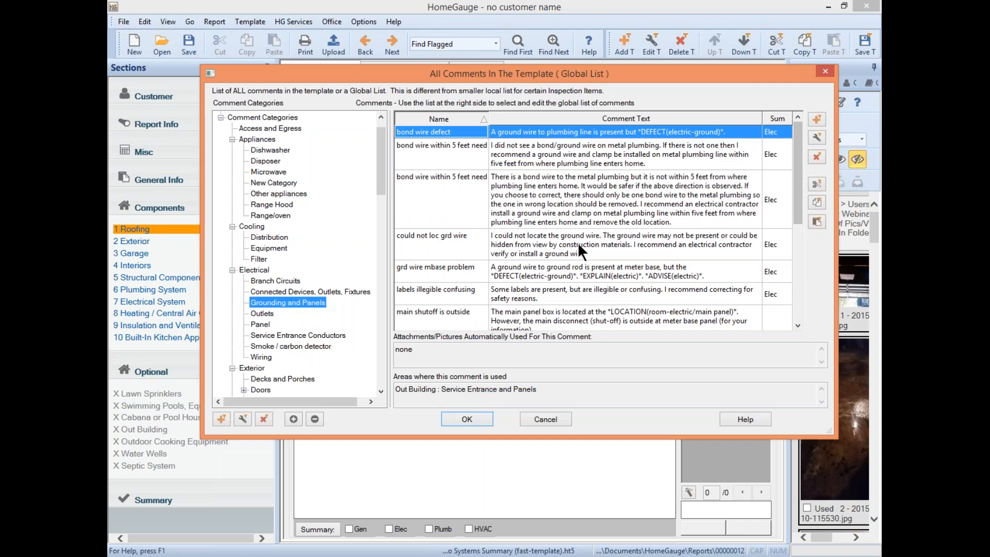
- Select several non-adjacent Grounding and Panels comments together, including mbase not upgraded, panel at garage and panel NI obstructed
{"action": "left_click", "coordinate": [585, 197]}
{"action": "left_click", "coordinate": [623, 266], "text": "ctrl"}
{"action": "left_click", "coordinate": [614, 310], "text": "ctrl"}
{"action": "left_click_drag", "start_coordinate": [797, 157], "coordinate": [800, 258]}
{"action": "left_click", "coordinate": [622, 242], "text": "ctrl"}
{"action": "left_click", "coordinate": [680, 314], "text": "ctrl"}
{"action": "left_click", "coordinate": [670, 289], "text": "ctrl"}
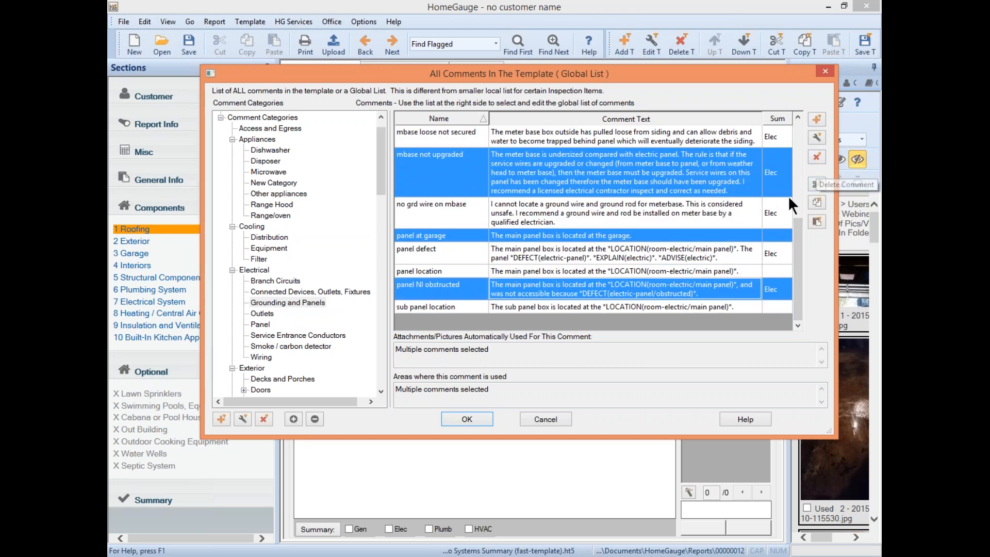
{"action": "left_click", "coordinate": [785, 232]}
{"action": "left_click", "coordinate": [590, 281]}
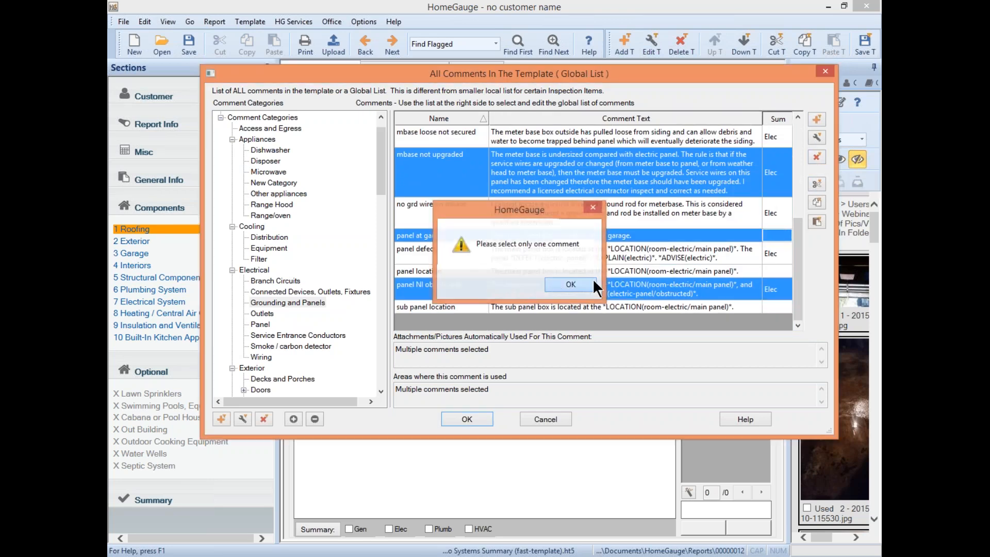
- Select the comments from bond wire defect through labels illegible confusing for deletion, cancel the removal and close the global list
{"action": "scroll", "coordinate": [694, 246], "scroll_direction": "up", "scroll_amount": 15}
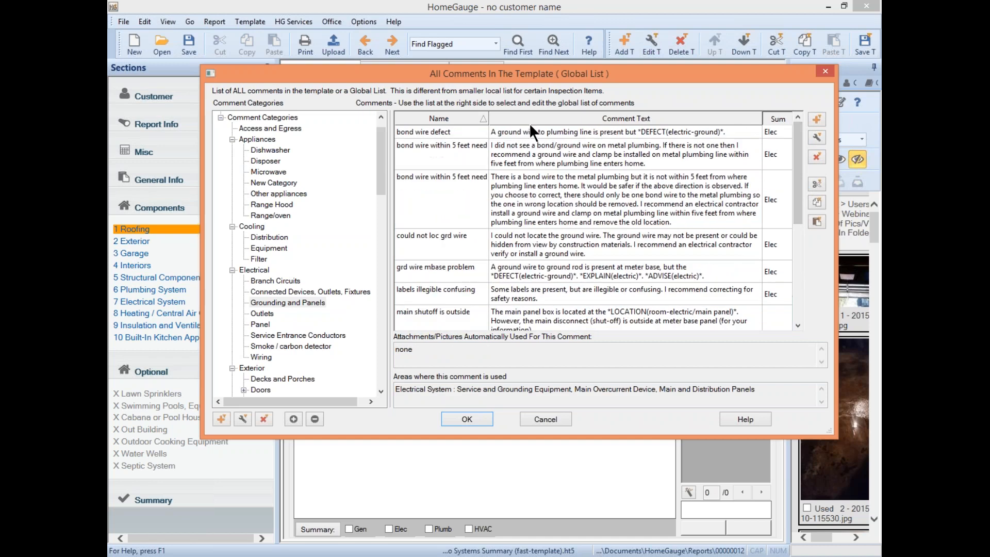
{"action": "left_click", "coordinate": [537, 130]}
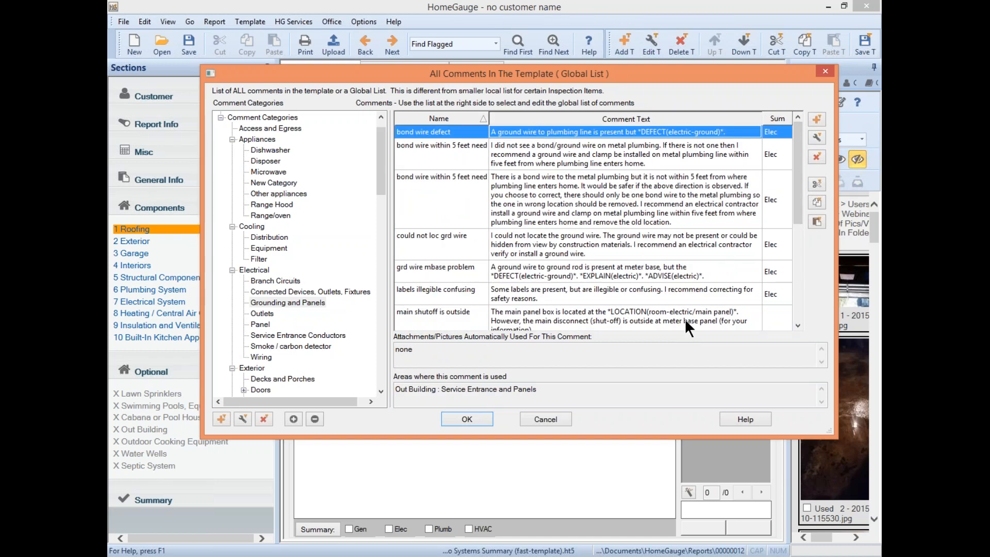
{"action": "left_click", "coordinate": [565, 287], "text": "shift"}
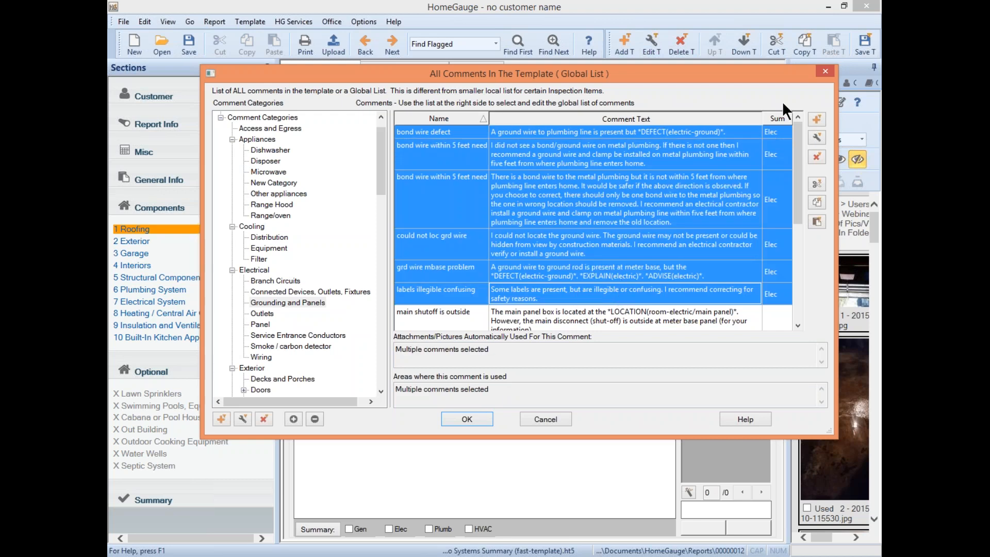
{"action": "left_click", "coordinate": [818, 156]}
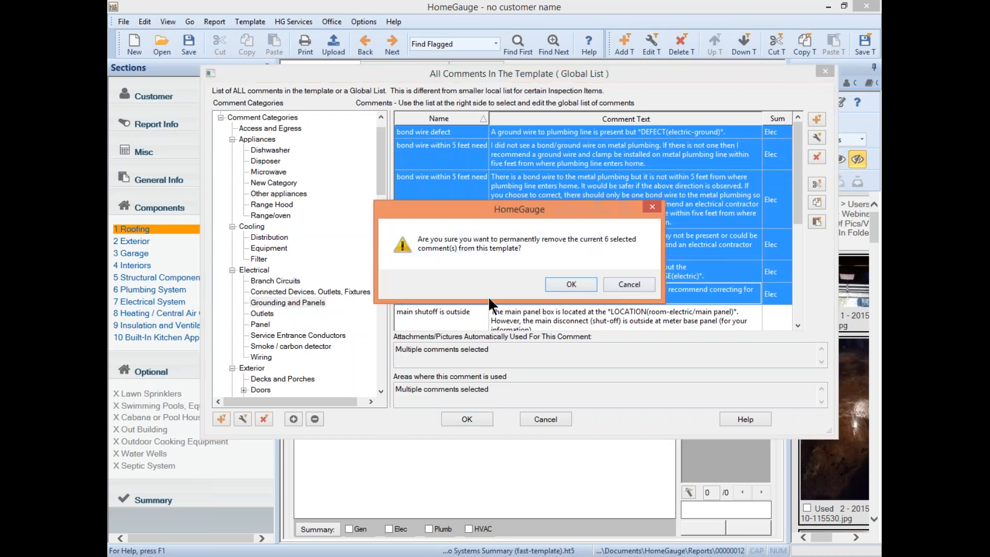
{"action": "left_click", "coordinate": [634, 284]}
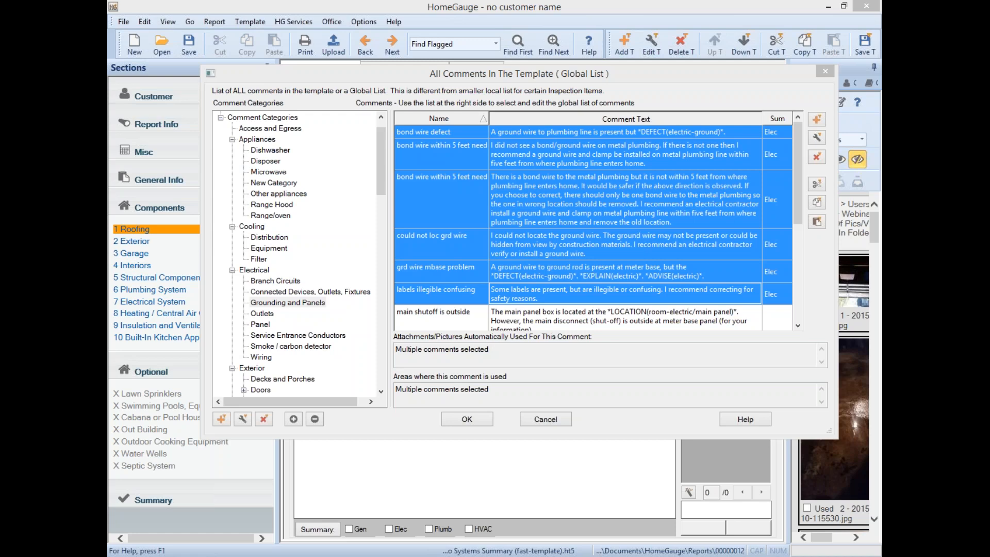
{"action": "left_click", "coordinate": [823, 69]}
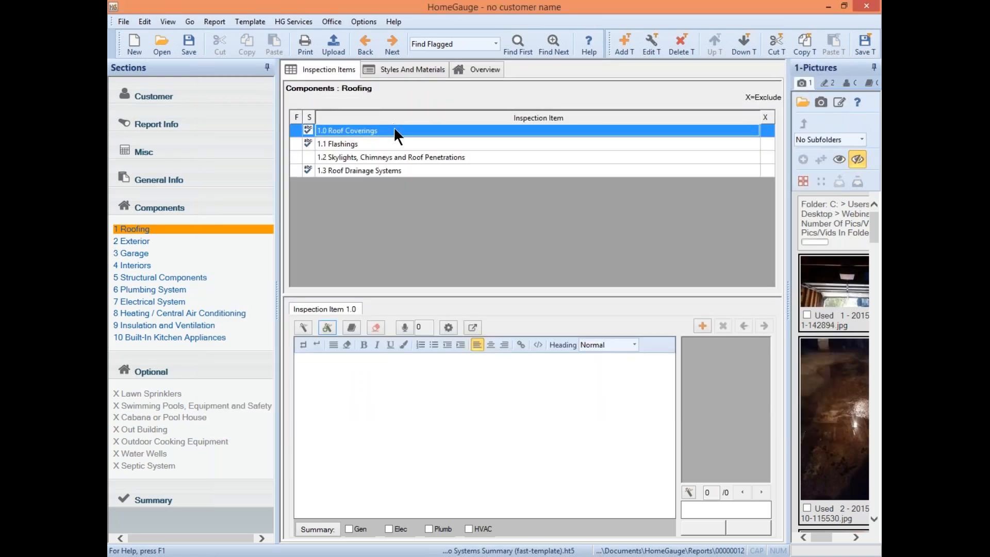
- Add the global comment "could not loc grd wire" to the Flashings comment list and insert it into that inspection item
{"action": "left_click", "coordinate": [354, 147]}
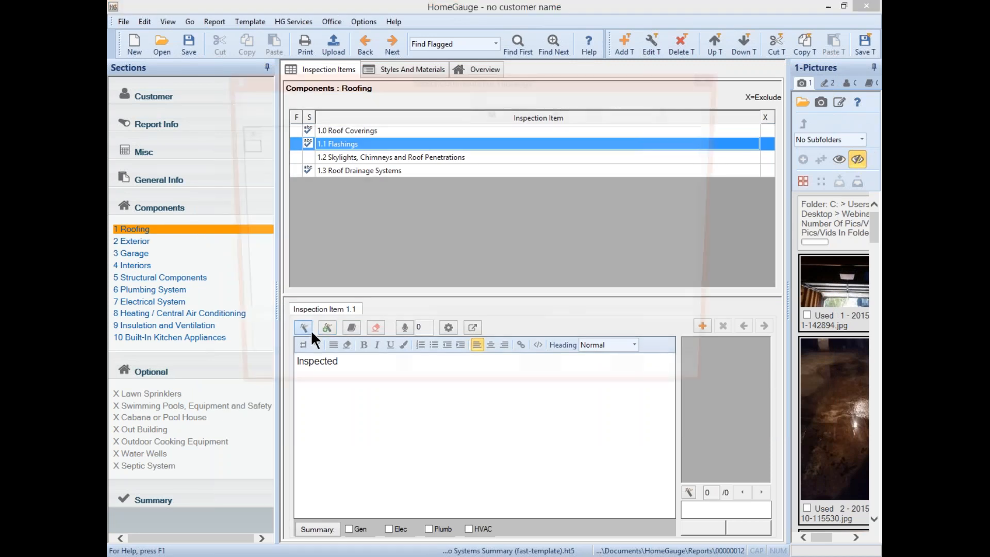
{"action": "left_click", "coordinate": [310, 329]}
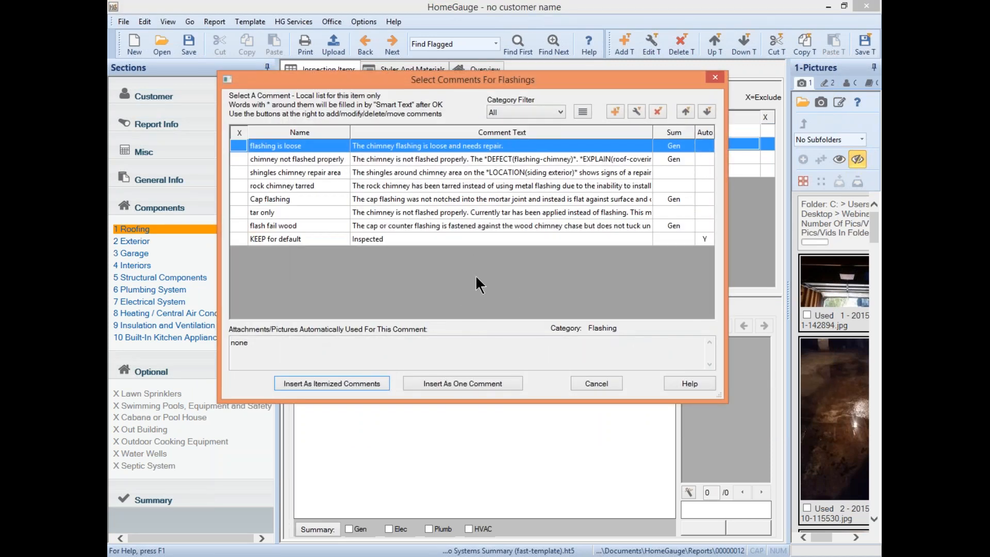
{"action": "left_click", "coordinate": [615, 111]}
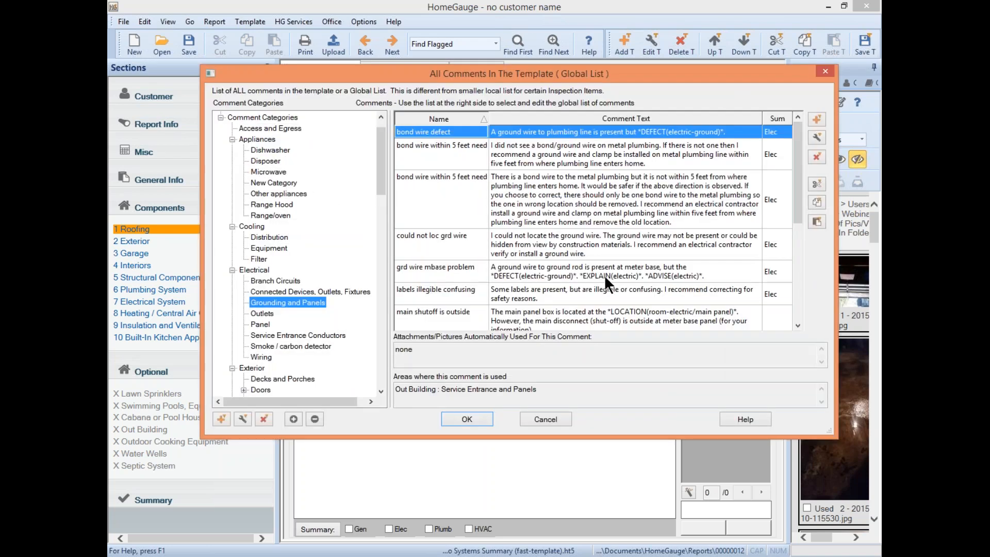
{"action": "left_click", "coordinate": [560, 245]}
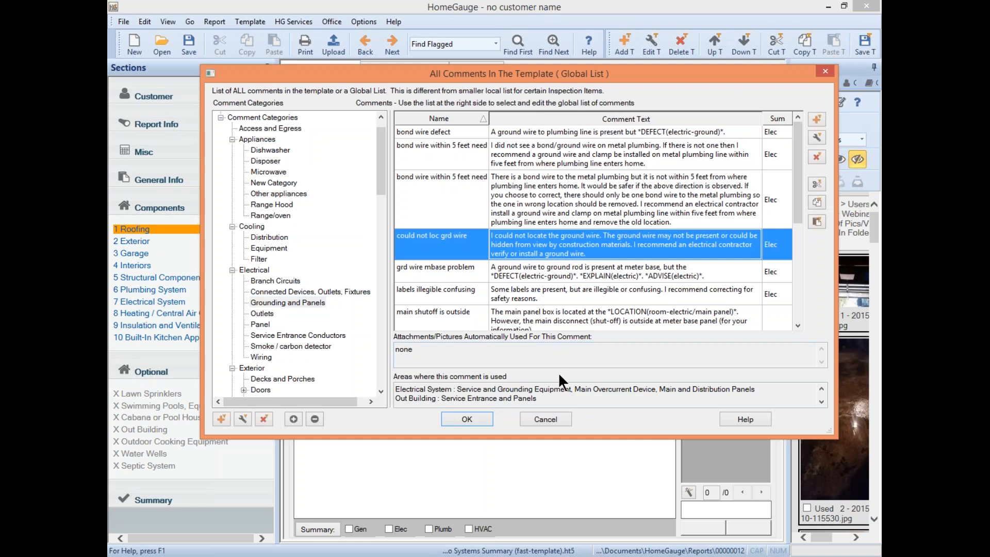
{"action": "left_click", "coordinate": [450, 419]}
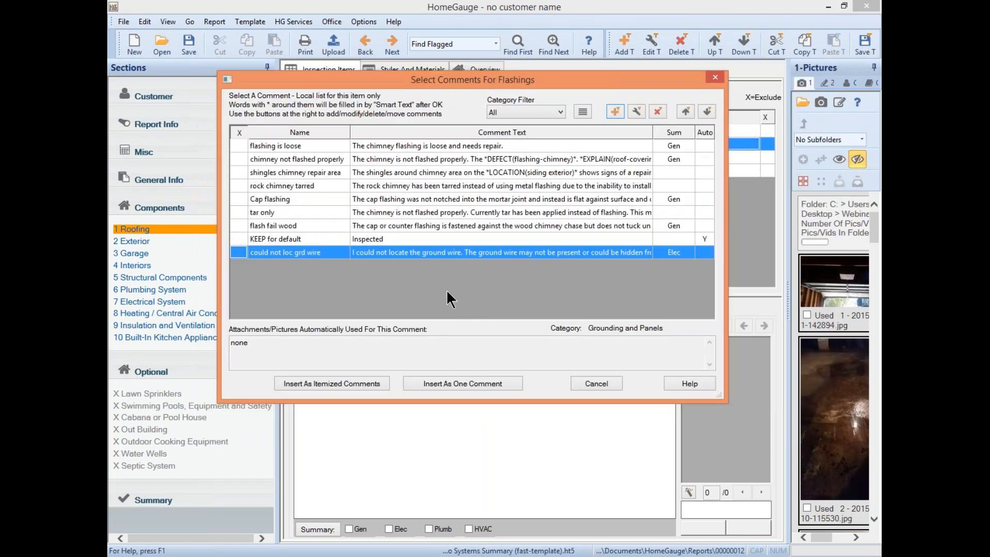
{"action": "double_click", "coordinate": [429, 251]}
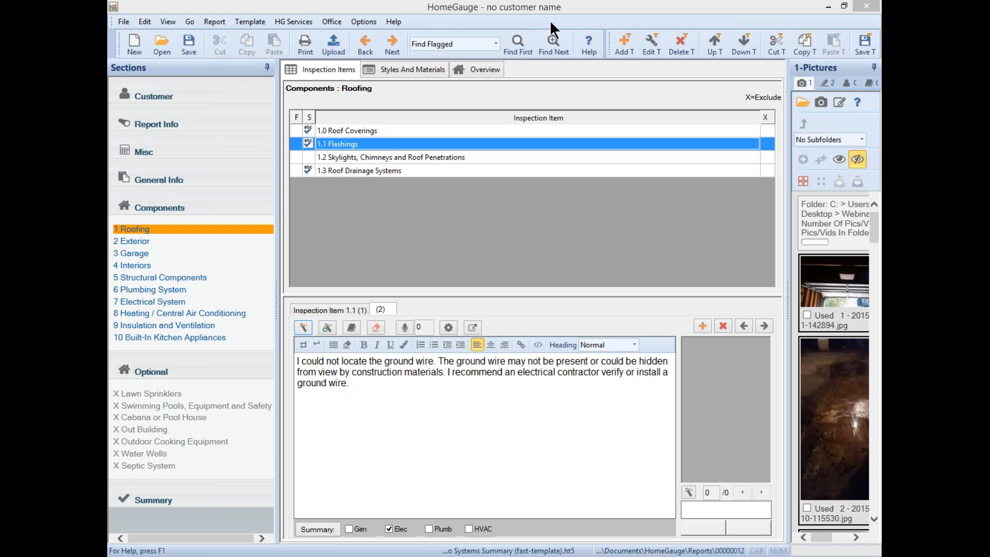
- Export the template's comments to the Desktop as a HomeGauge Comments file named testcomments
{"action": "left_click", "coordinate": [238, 22]}
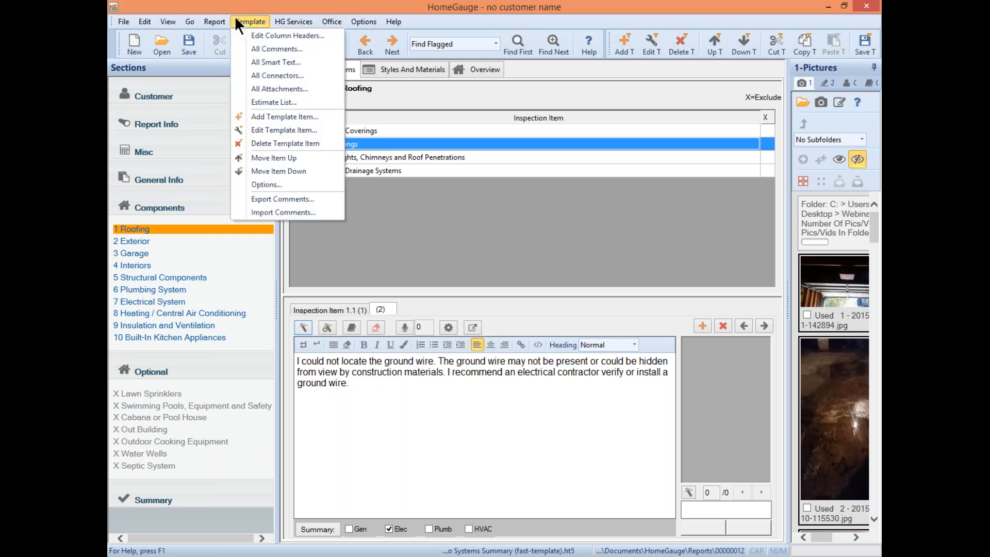
{"action": "left_click", "coordinate": [292, 199]}
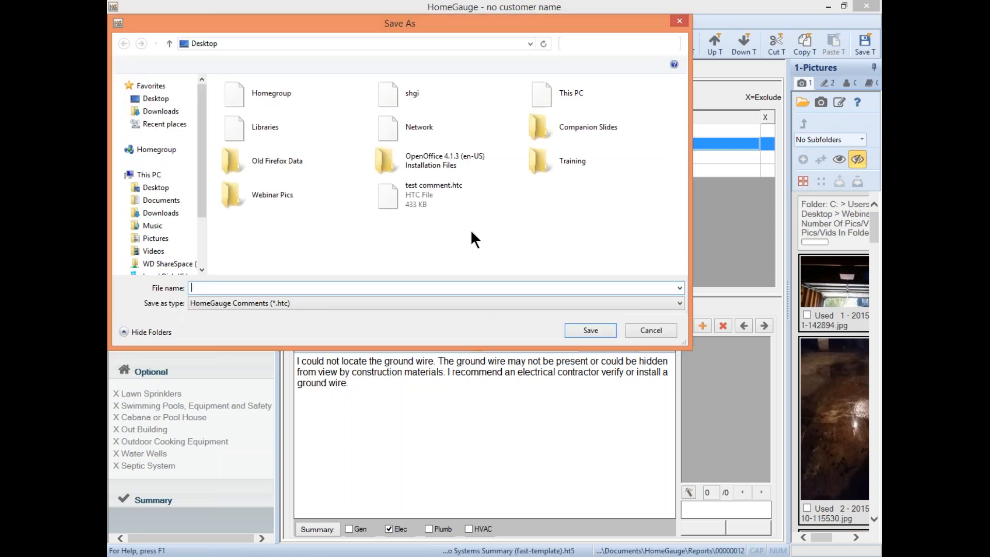
{"action": "type", "text": "te"}
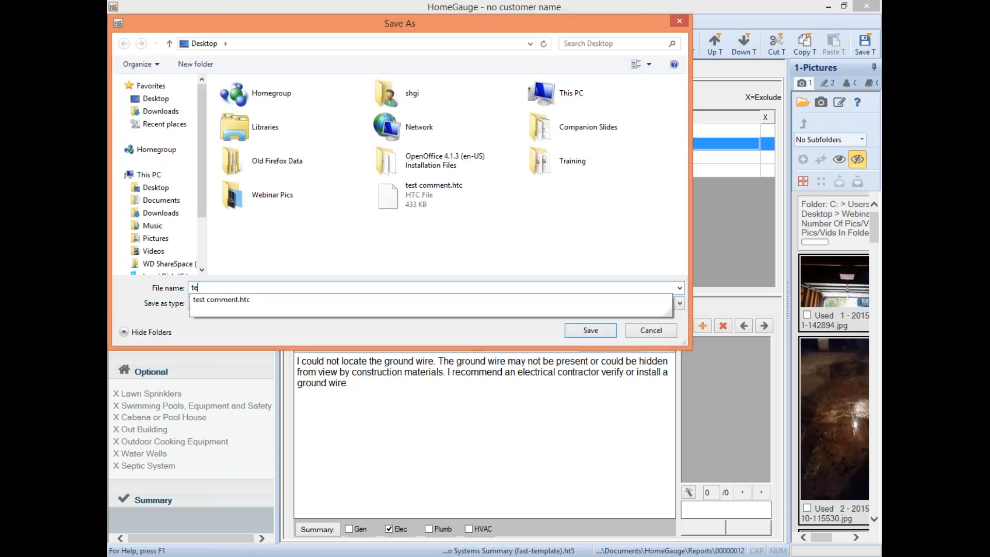
{"action": "type", "text": "stcomments"}
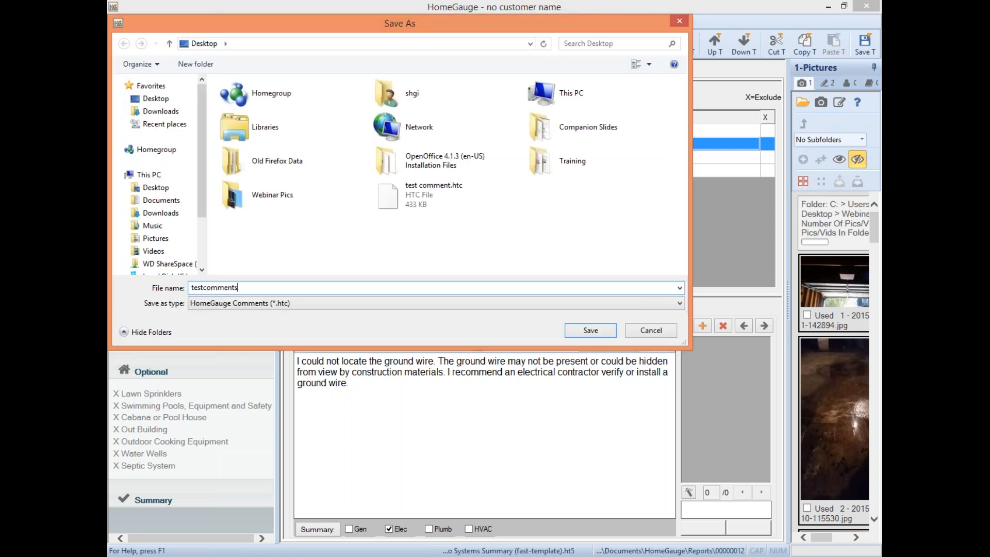
{"action": "left_click", "coordinate": [593, 332]}
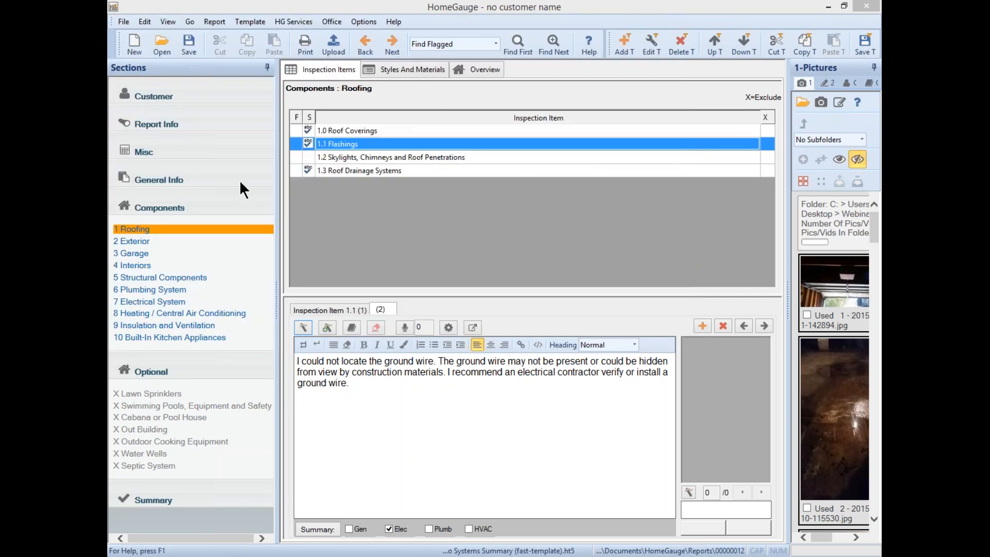
- Start a new report from the Residential template Room by Room (out-dated), declining to save the current template's changes
{"action": "left_click", "coordinate": [135, 39]}
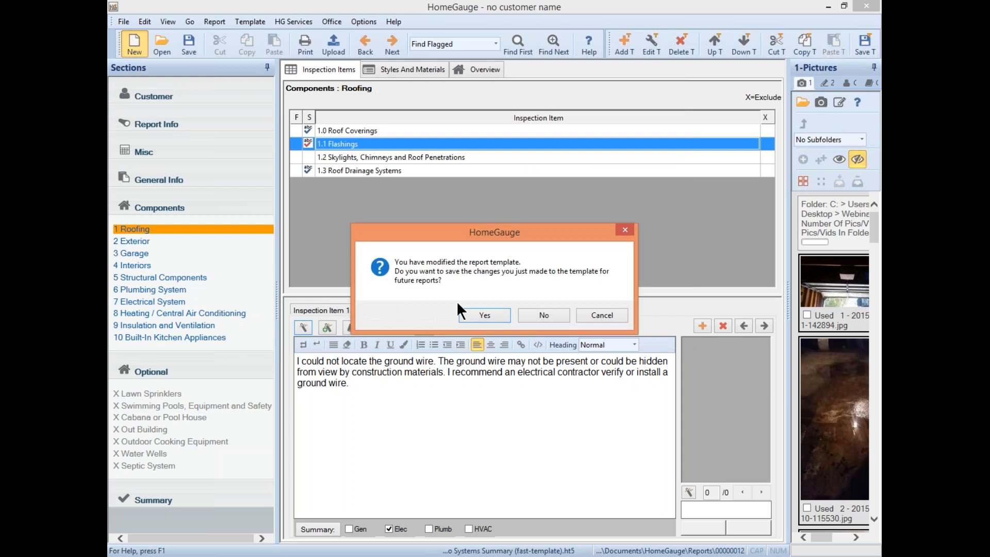
{"action": "left_click", "coordinate": [549, 313]}
{"action": "left_click", "coordinate": [515, 314]}
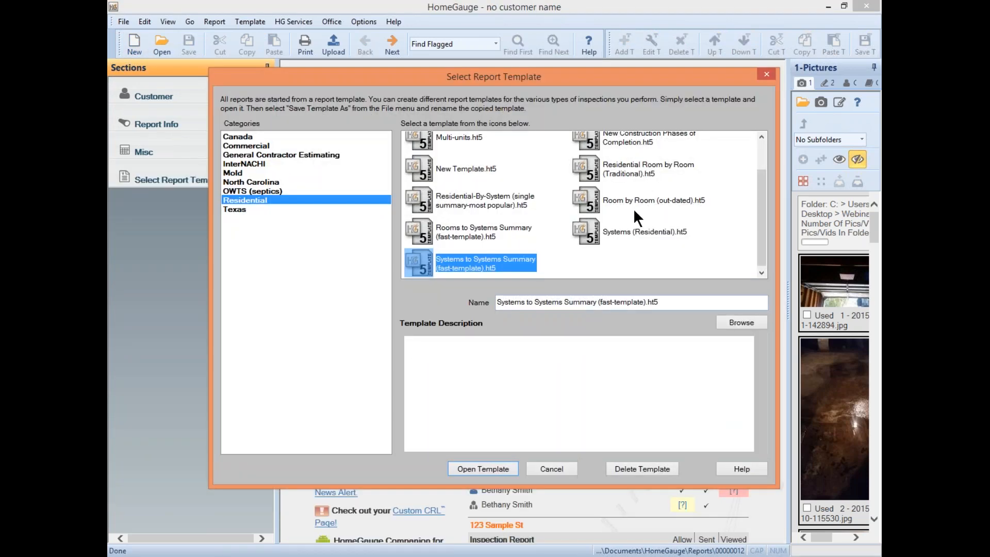
{"action": "left_click", "coordinate": [633, 207]}
{"action": "left_click", "coordinate": [486, 467]}
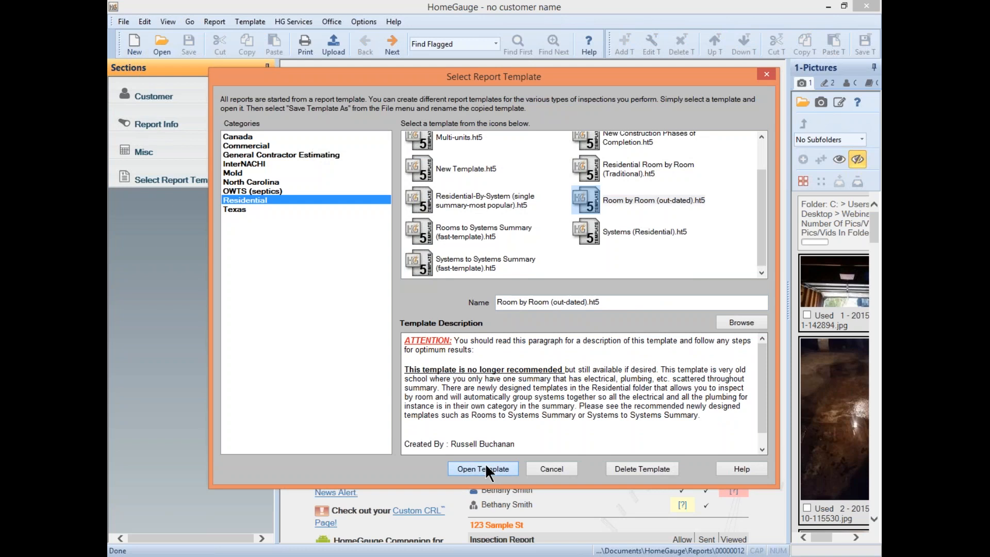
- Import the comments from testcomments.htc into this template, choosing not to import conflicting comments
{"action": "left_click", "coordinate": [250, 22]}
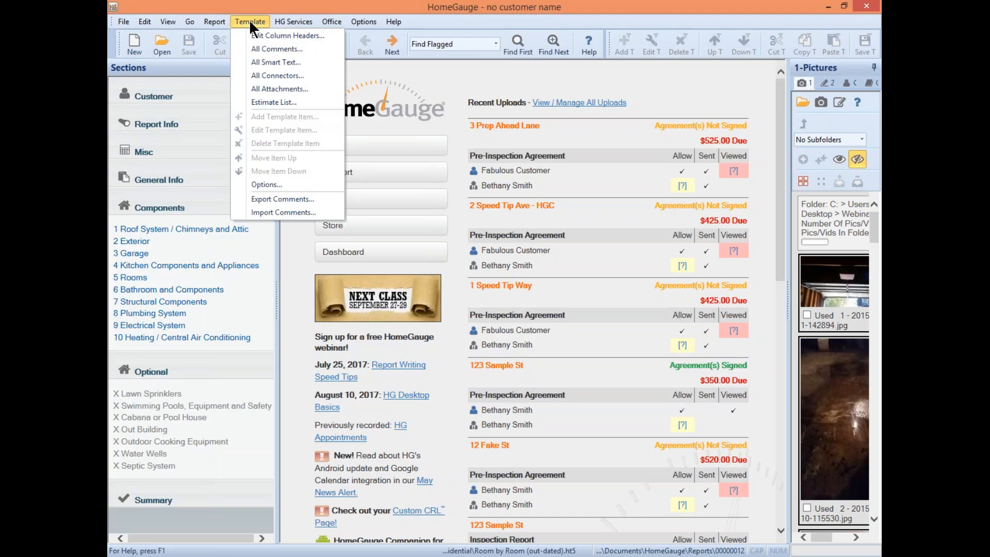
{"action": "left_click", "coordinate": [289, 208]}
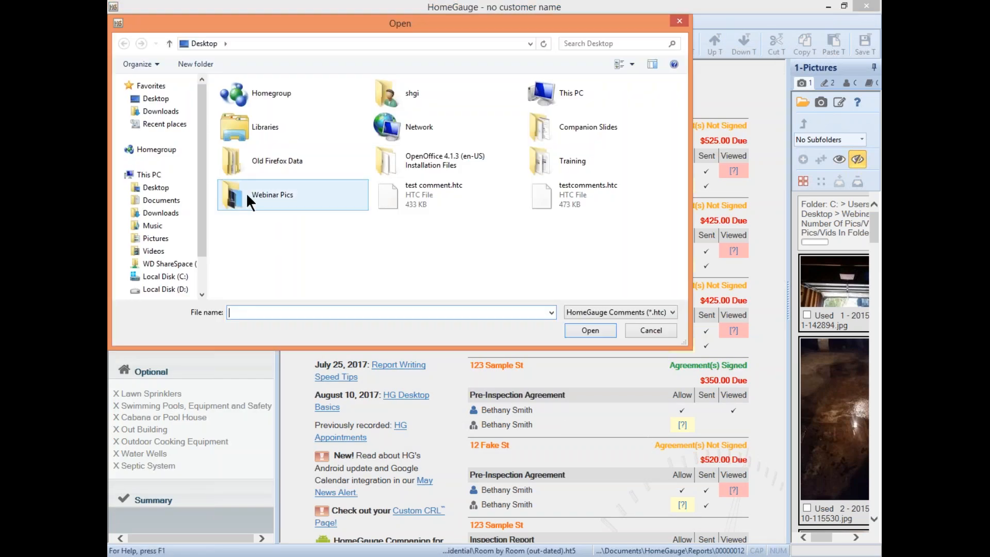
{"action": "left_click", "coordinate": [540, 188]}
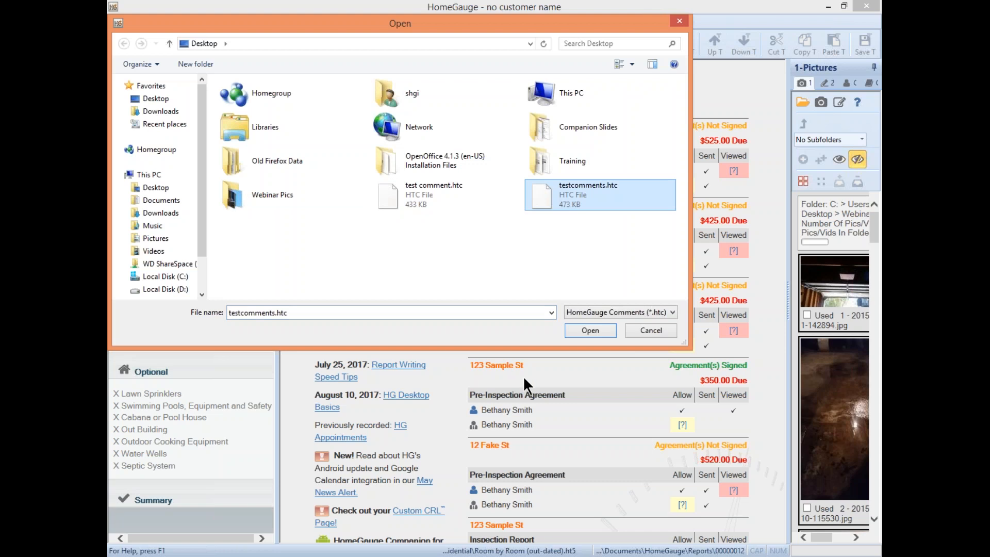
{"action": "left_click", "coordinate": [577, 333]}
{"action": "left_click", "coordinate": [577, 331]}
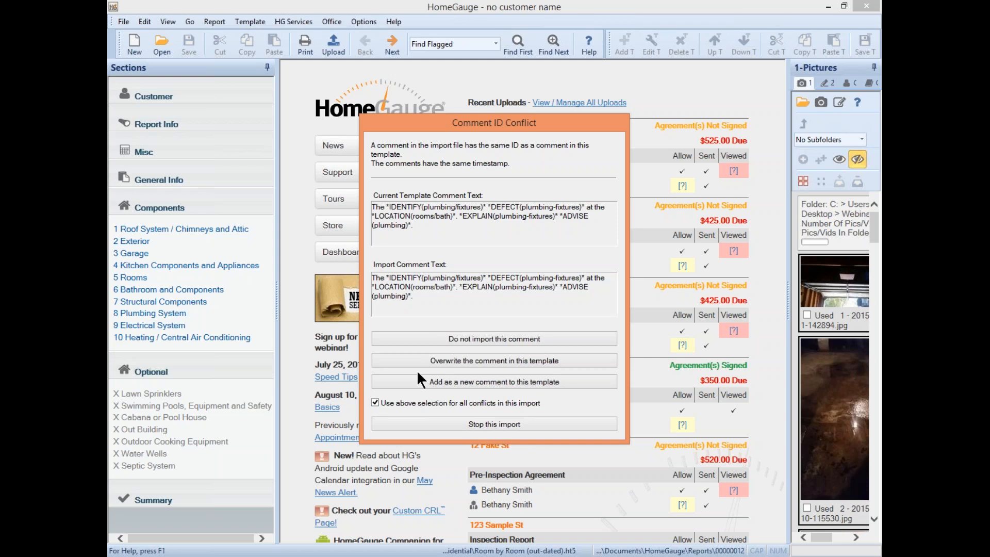
{"action": "left_click", "coordinate": [460, 336]}
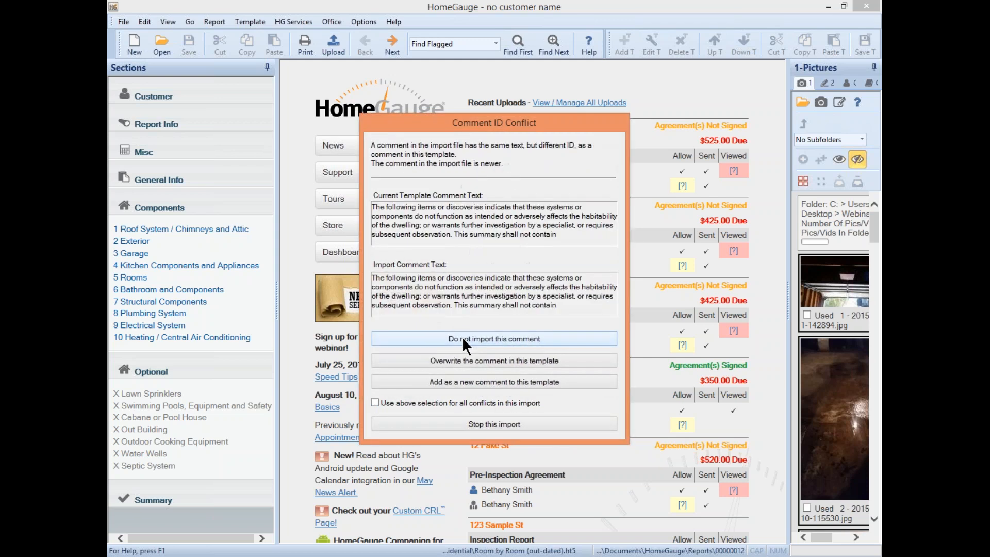
{"action": "left_click", "coordinate": [455, 336]}
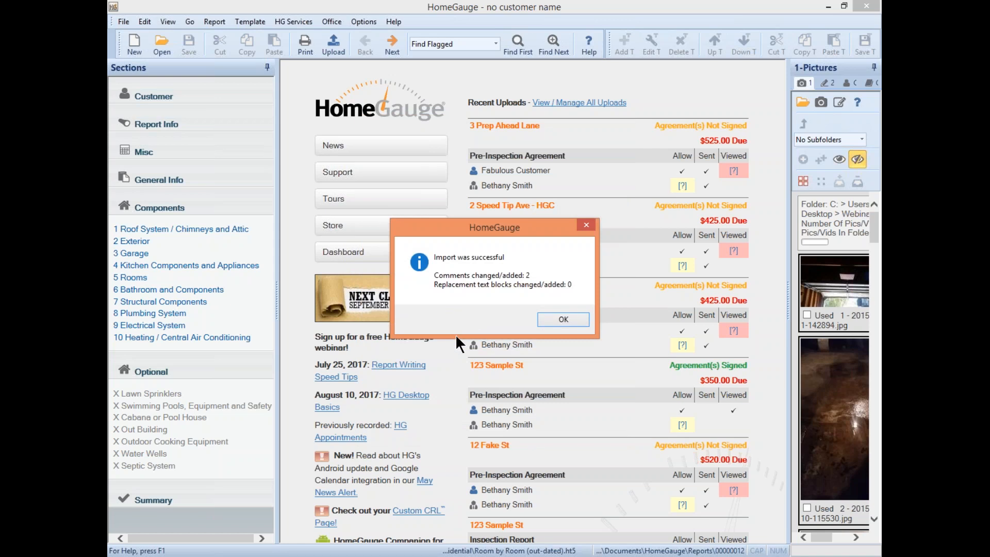
{"action": "left_click", "coordinate": [555, 319]}
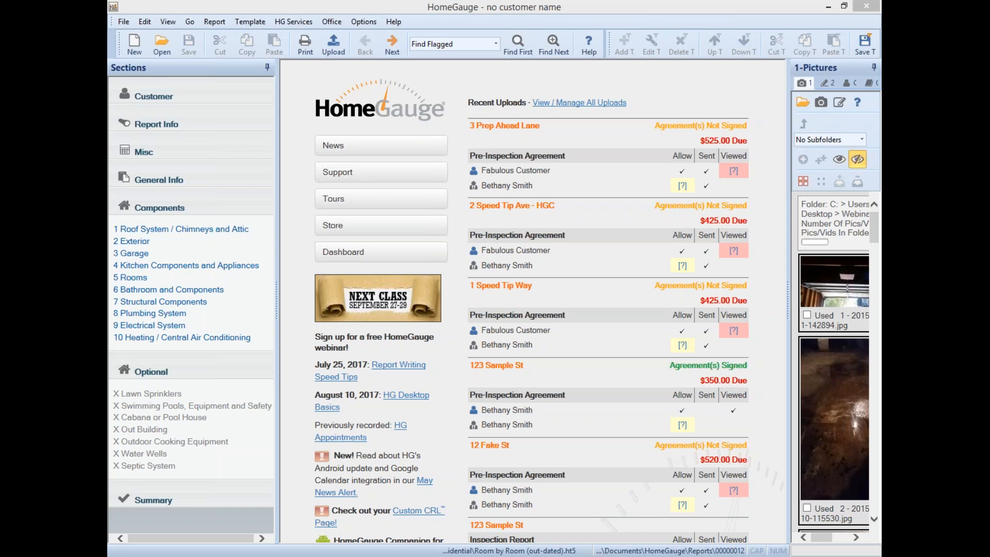
- Review the Roof Coverings comment list under Roof System / Chimneys and Attic, then close it without inserting anything
{"action": "left_click", "coordinate": [255, 229]}
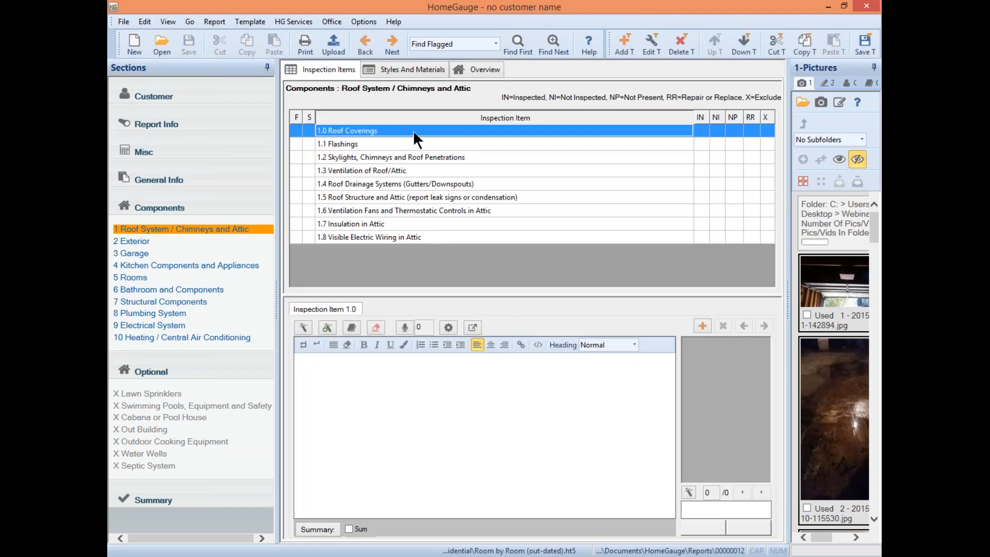
{"action": "double_click", "coordinate": [413, 130]}
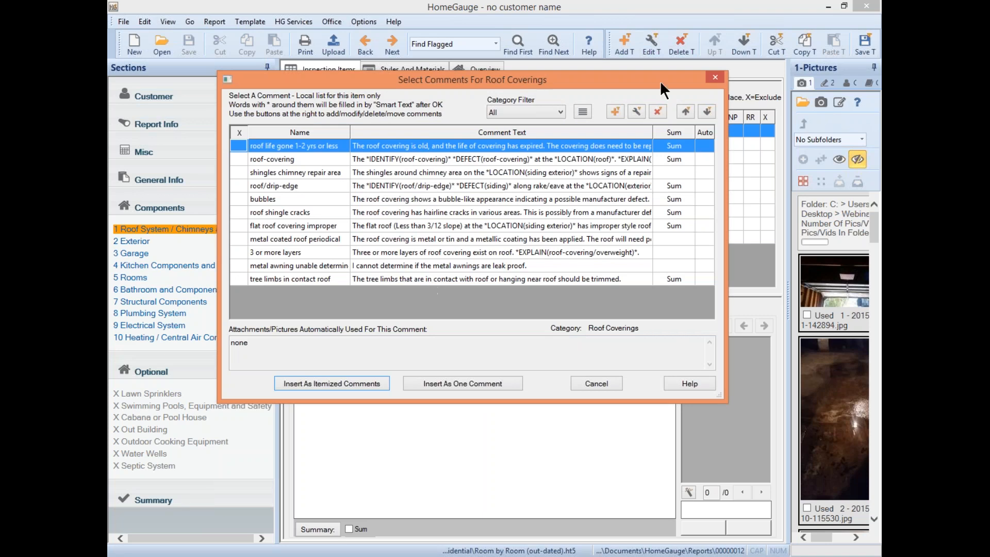
{"action": "left_click", "coordinate": [716, 75]}
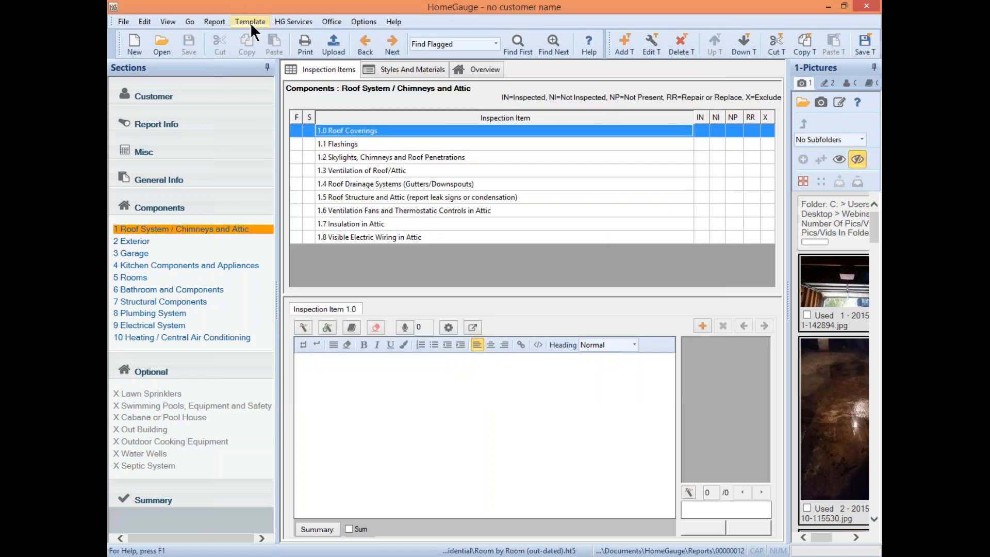
- Look through the comment categories of the template's global comment list, then close it without changes
{"action": "left_click", "coordinate": [250, 23]}
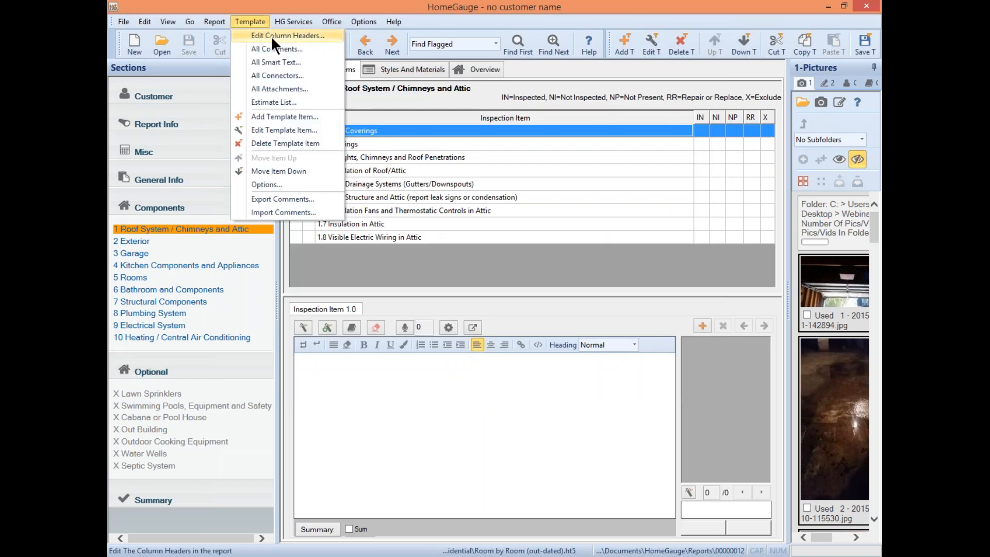
{"action": "left_click", "coordinate": [272, 52]}
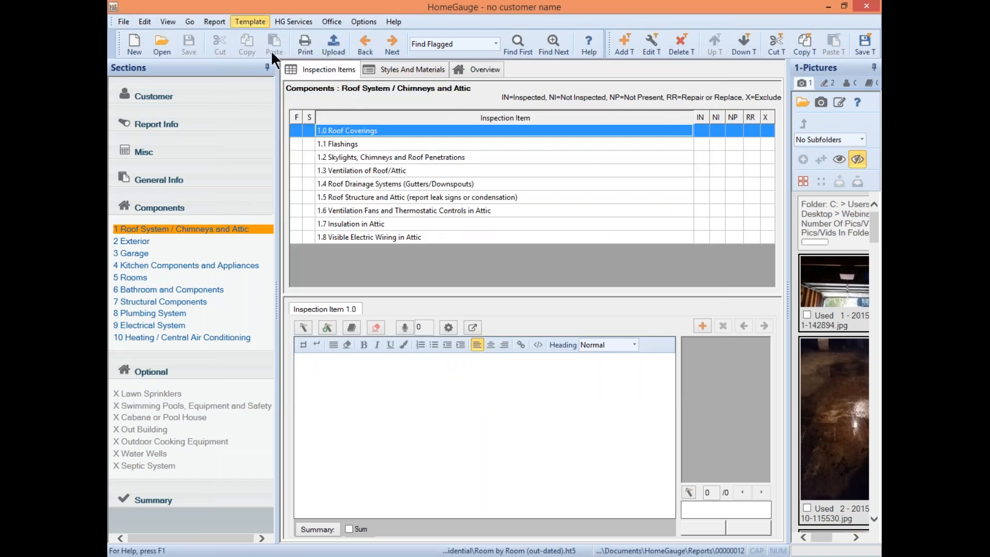
{"action": "left_click_drag", "start_coordinate": [377, 156], "coordinate": [419, 380]}
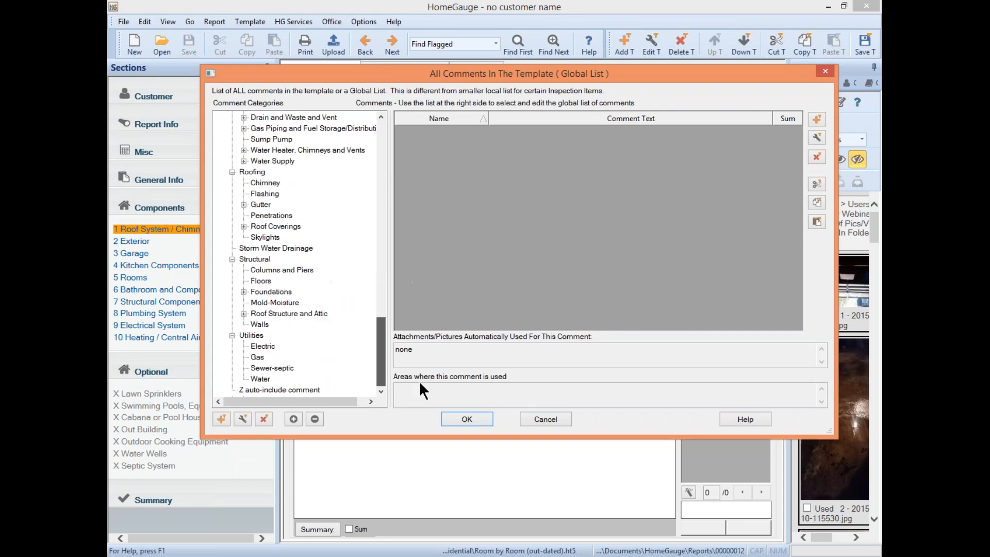
{"action": "left_click", "coordinate": [826, 73]}
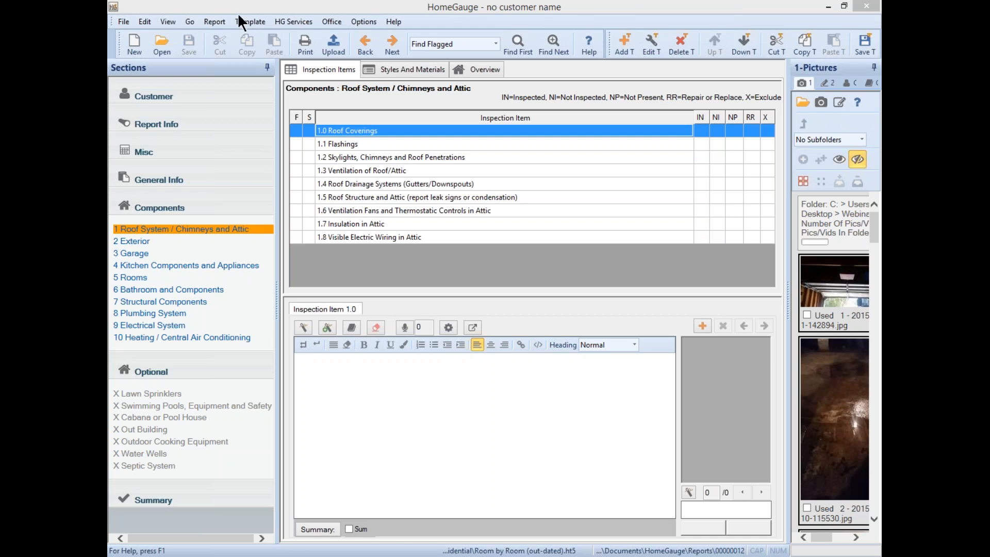
- Examine the Dishwasher comments in the global list, including the details of the appliance-dishwasher comment, then close the list
{"action": "left_click", "coordinate": [250, 21]}
{"action": "left_click", "coordinate": [263, 48]}
{"action": "left_click", "coordinate": [270, 172]}
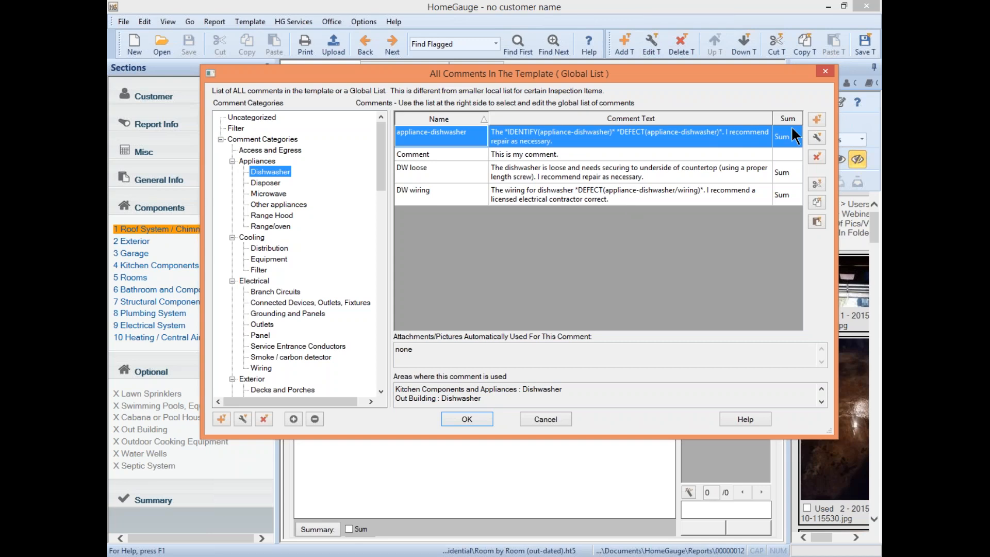
{"action": "left_click", "coordinate": [817, 137]}
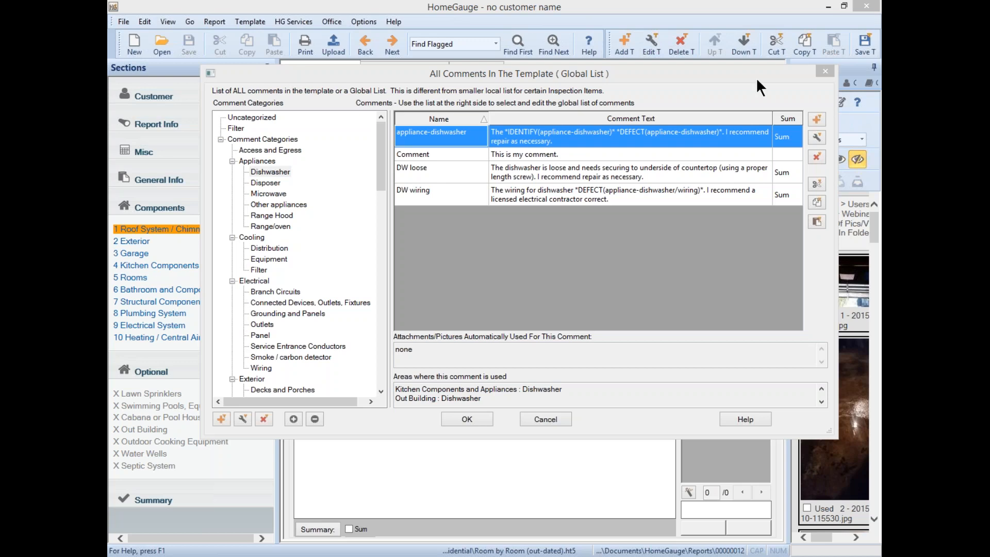
{"action": "left_click", "coordinate": [824, 72]}
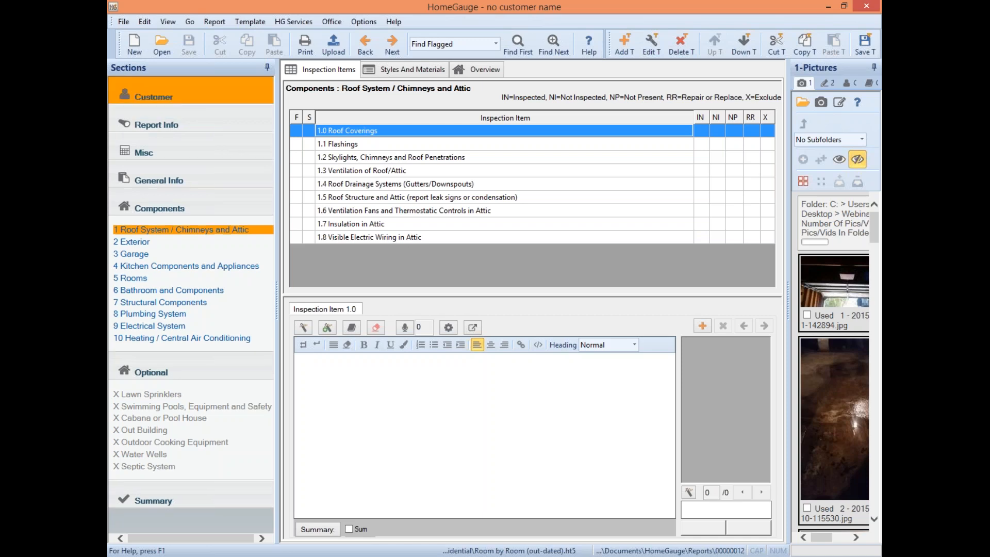
- Review the report's attachments under Misc and how a file is added there, without attaching anything
{"action": "left_click", "coordinate": [212, 152]}
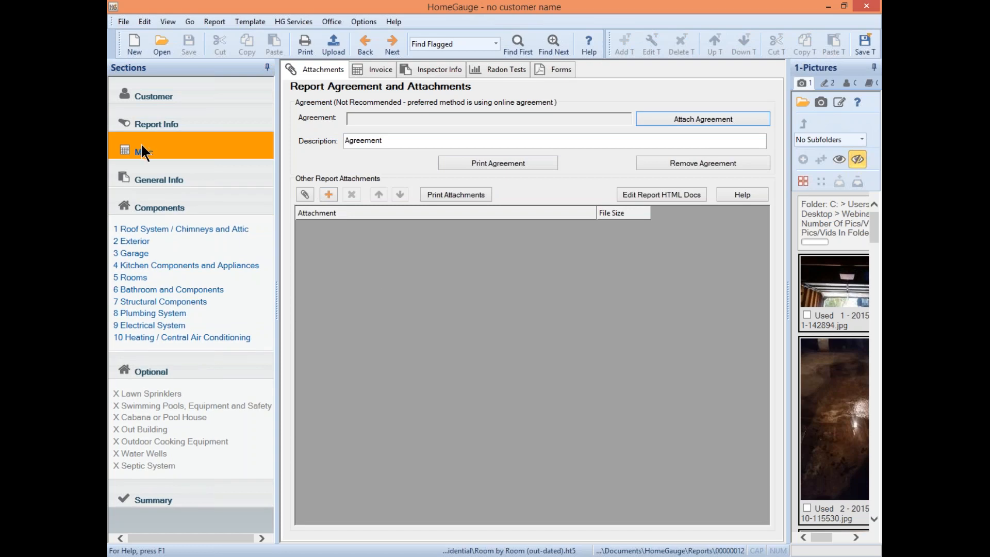
{"action": "left_click", "coordinate": [329, 195]}
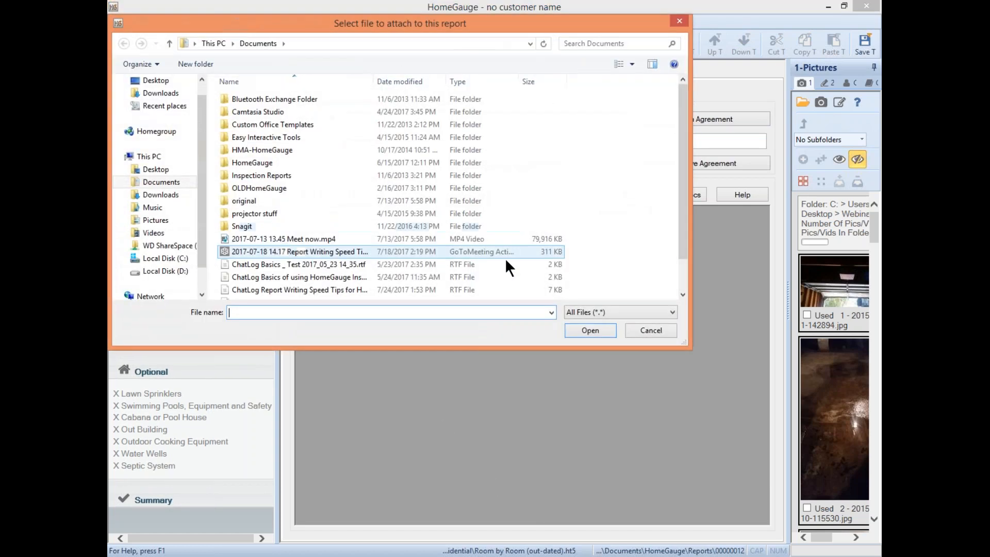
{"action": "left_click", "coordinate": [680, 21]}
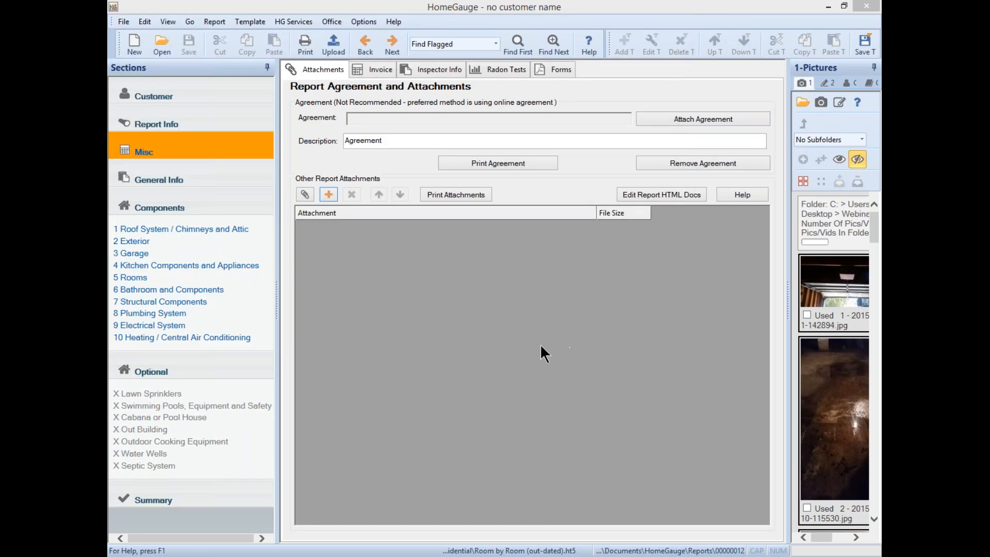
{"action": "left_click", "coordinate": [348, 266]}
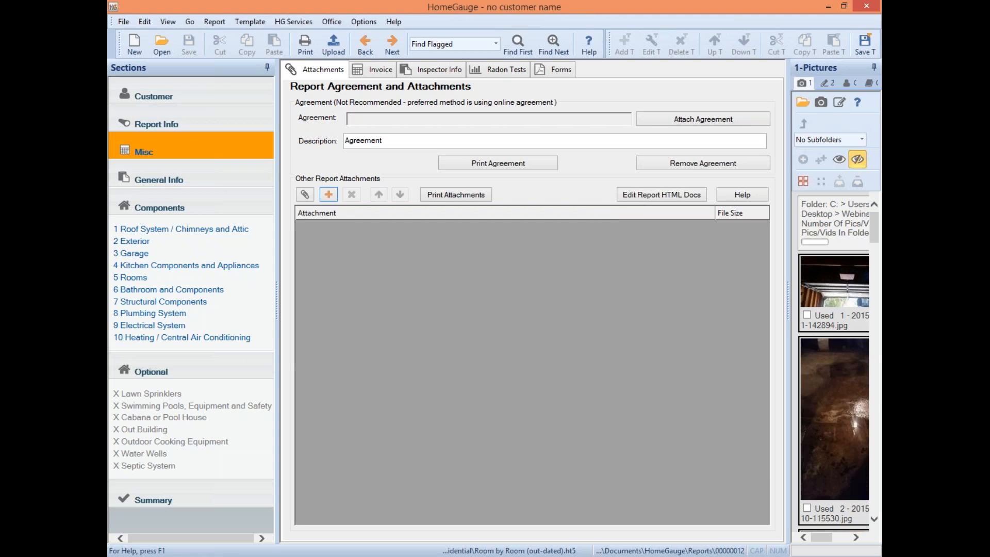
- Review the Comment Key or Definitions text in the General Info report introduction
{"action": "left_click", "coordinate": [184, 179]}
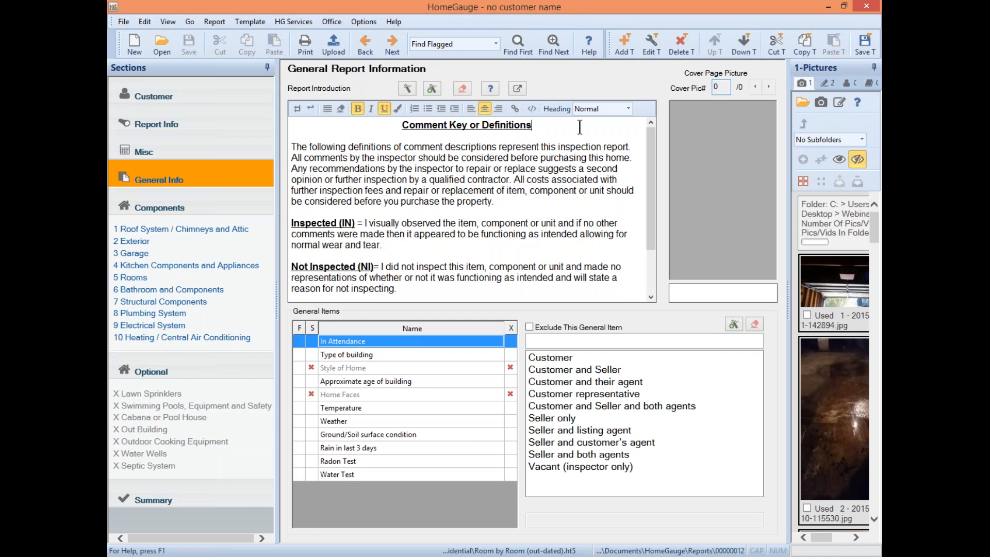
{"action": "left_click_drag", "start_coordinate": [579, 129], "coordinate": [356, 128]}
{"action": "left_click_drag", "start_coordinate": [467, 219], "coordinate": [300, 119]}
{"action": "left_click", "coordinate": [460, 191]}
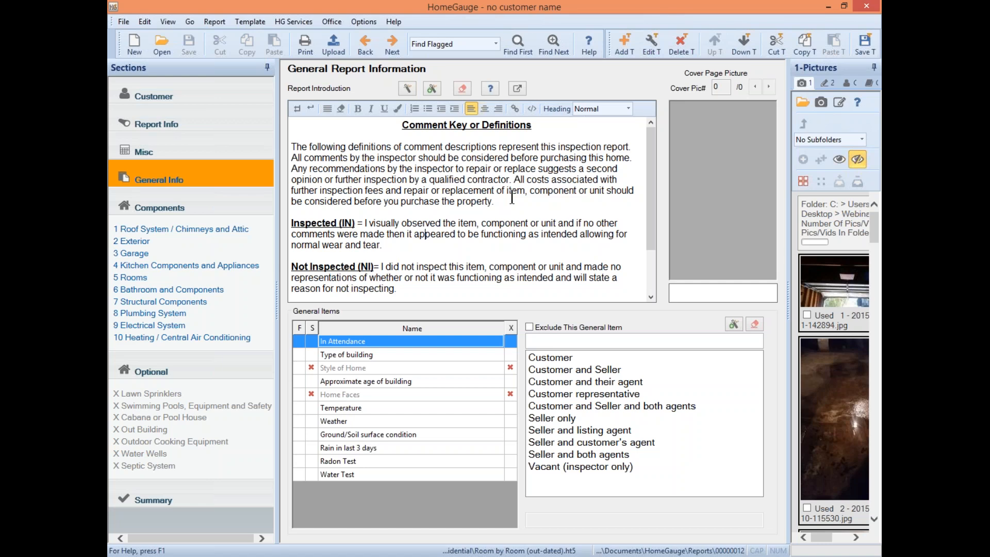
- Open the Comment Key comment of the report introduction for editing and check its list of attached documents
{"action": "left_click", "coordinate": [406, 89]}
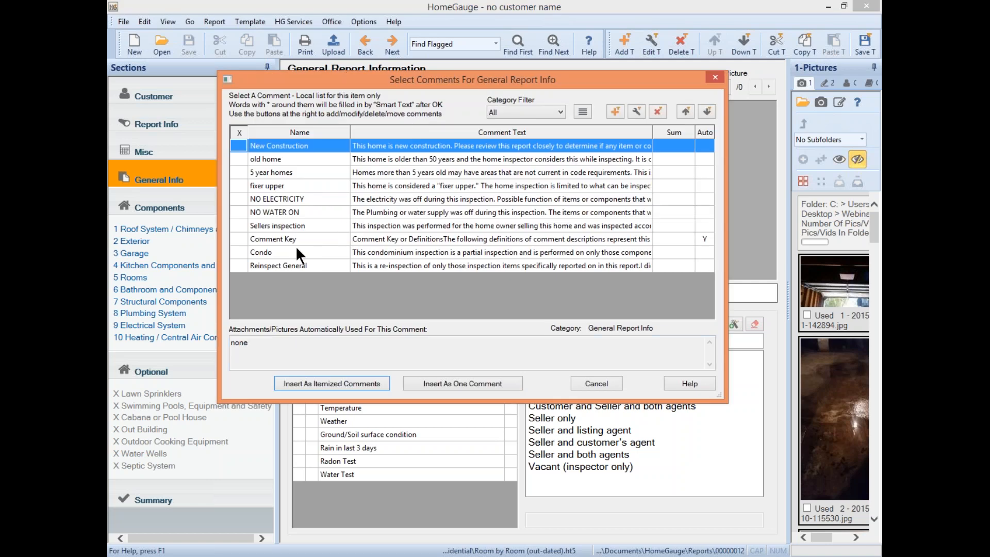
{"action": "left_click", "coordinate": [254, 239]}
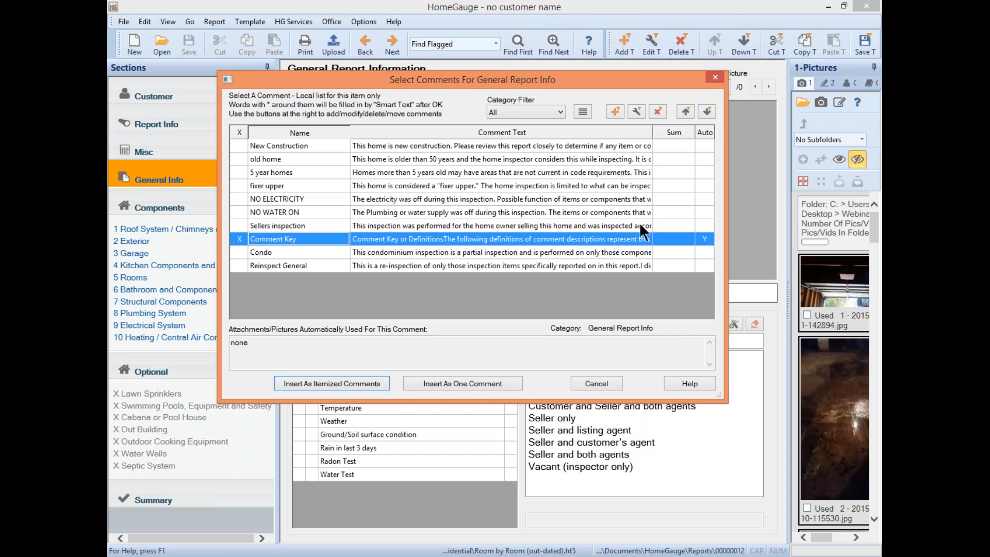
{"action": "left_click", "coordinate": [566, 237]}
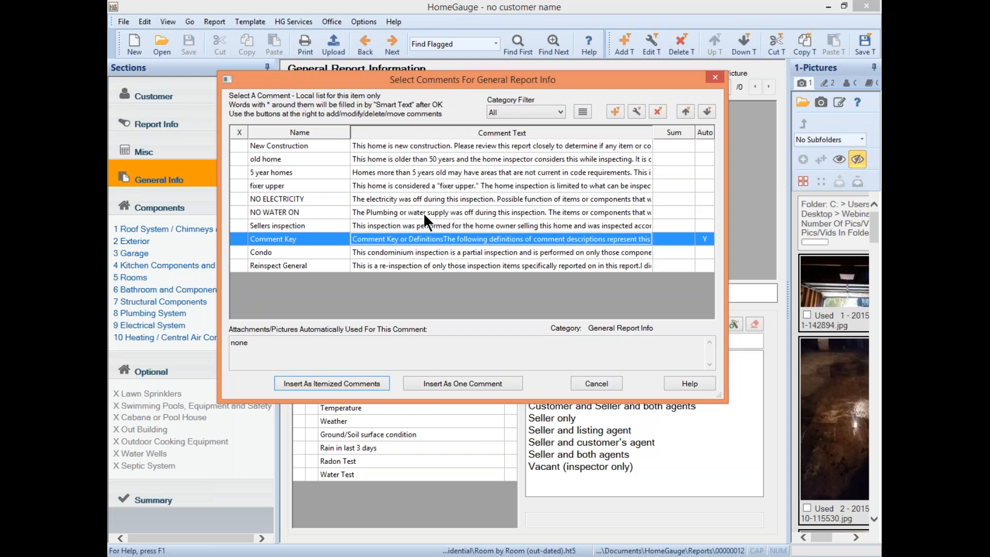
{"action": "left_click", "coordinate": [637, 110]}
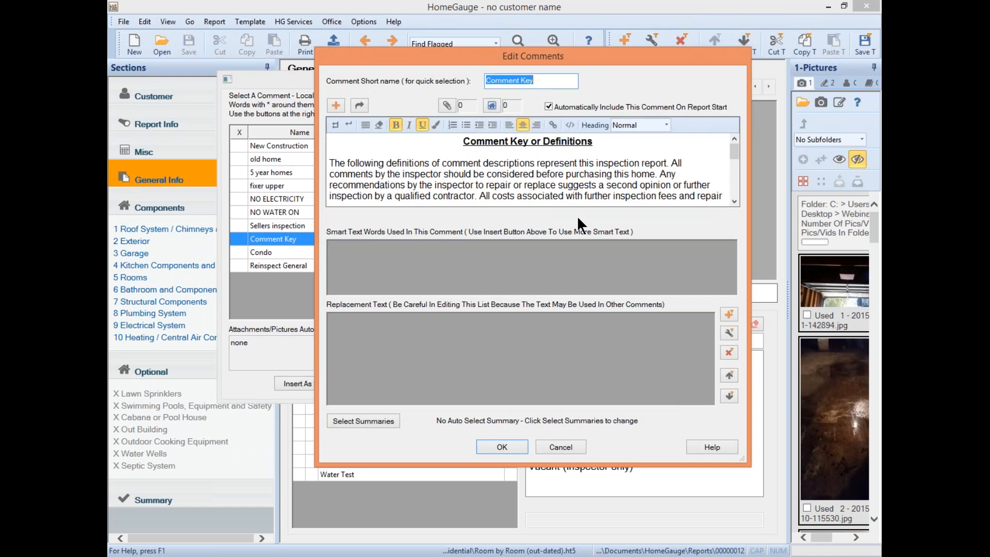
{"action": "left_click", "coordinate": [450, 102]}
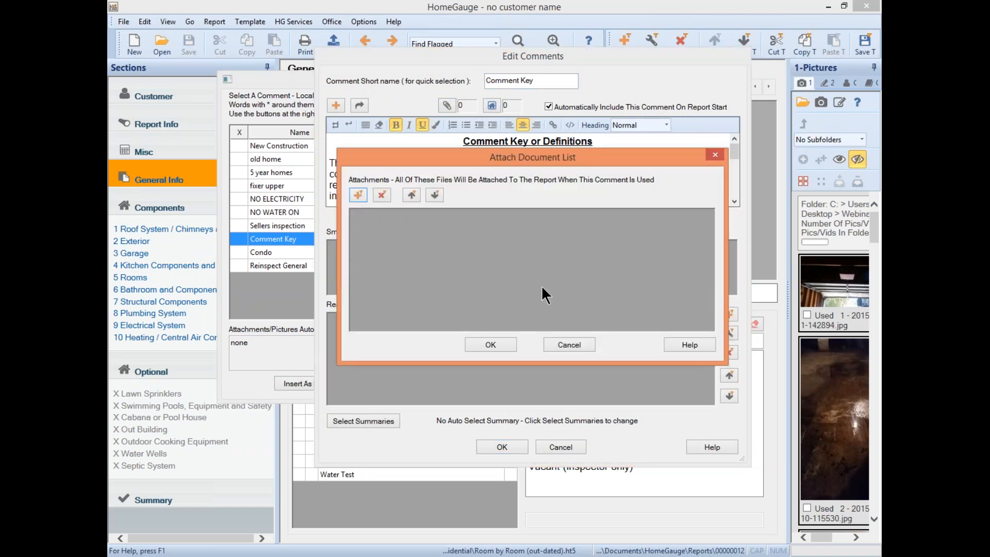
{"action": "left_click", "coordinate": [716, 155]}
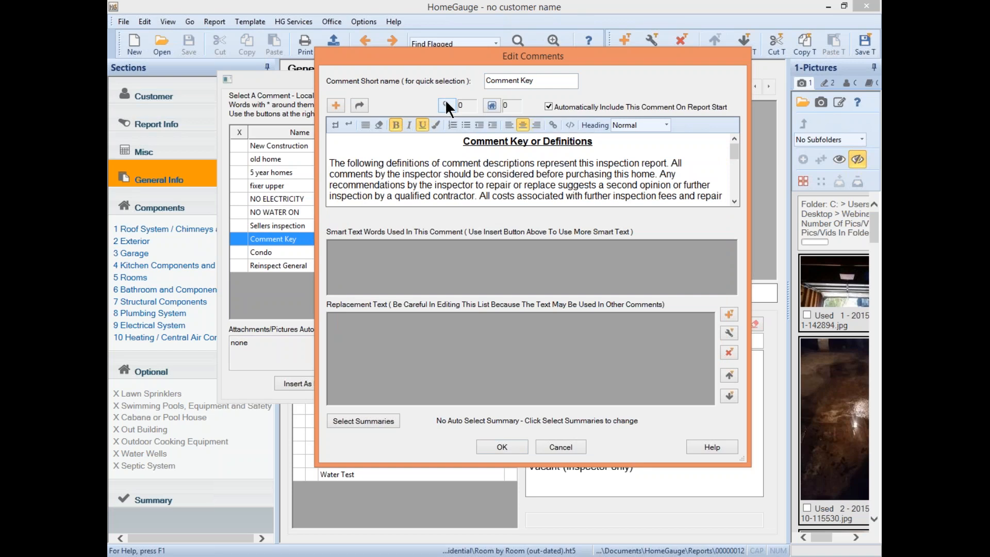
- Attach We-Use-HomeGauge.pdf from the Desktop to the Comment Key comment with the description "We Use HG (CLICK HERE)"
{"action": "left_click", "coordinate": [446, 102]}
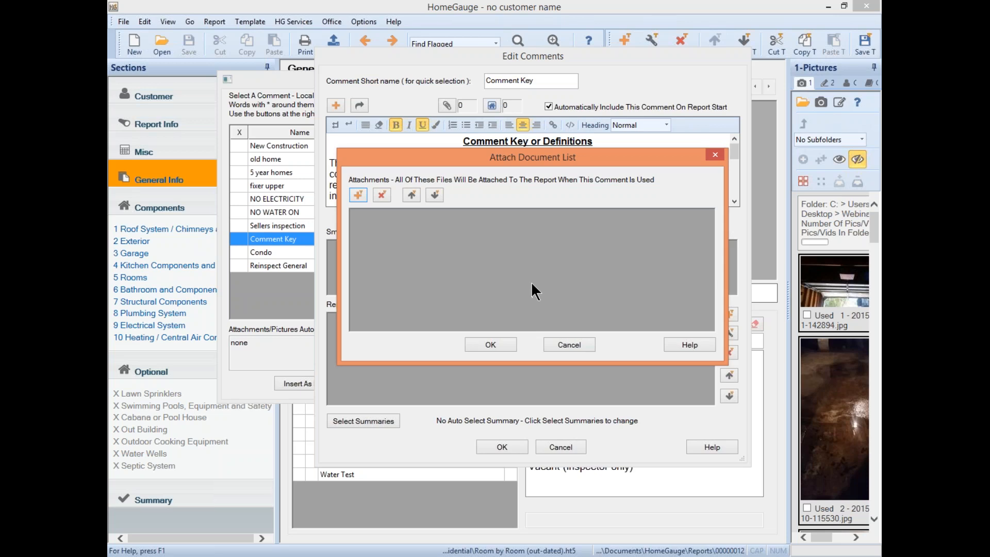
{"action": "left_click", "coordinate": [357, 196]}
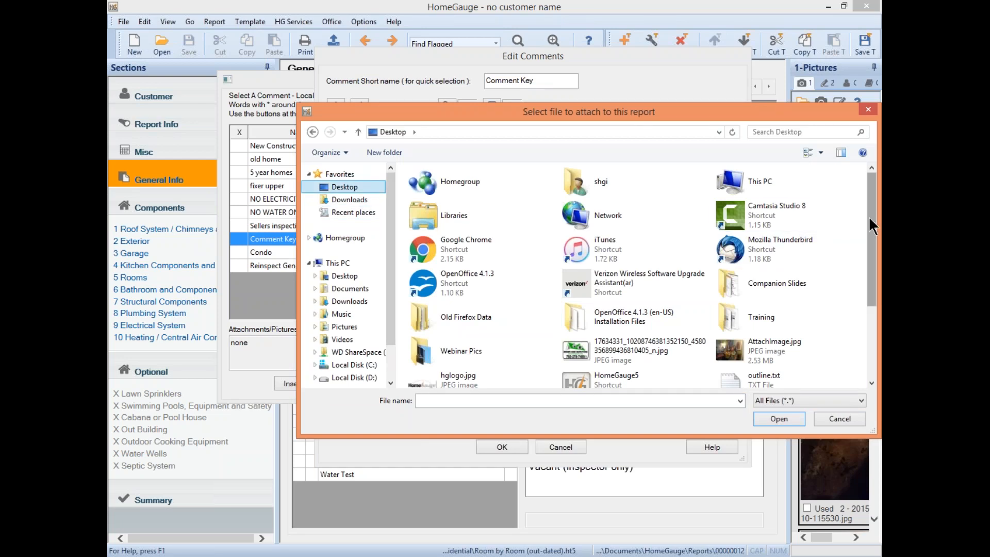
{"action": "scroll", "coordinate": [875, 263], "scroll_direction": "down", "scroll_amount": 2}
{"action": "scroll", "coordinate": [449, 381], "scroll_direction": "down", "scroll_amount": 2}
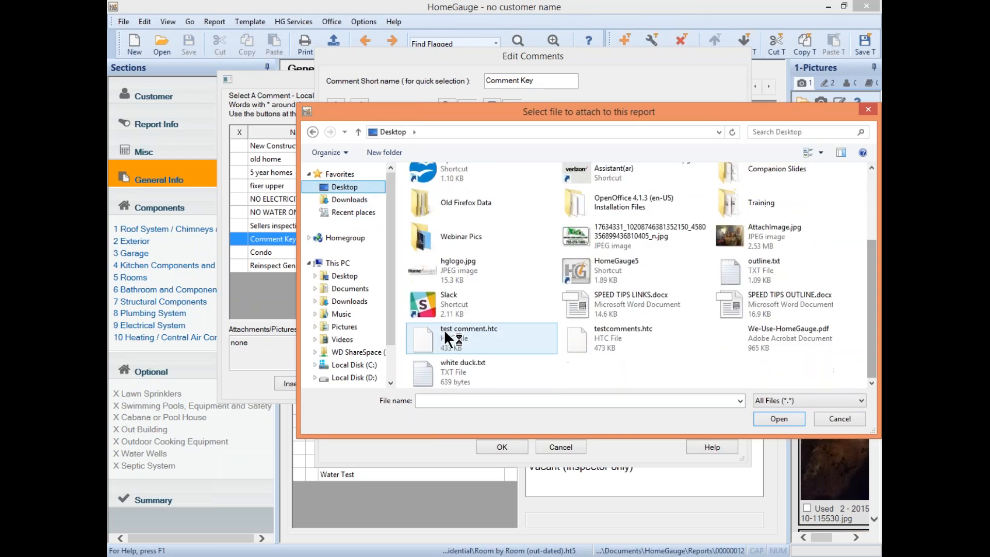
{"action": "left_click", "coordinate": [750, 334]}
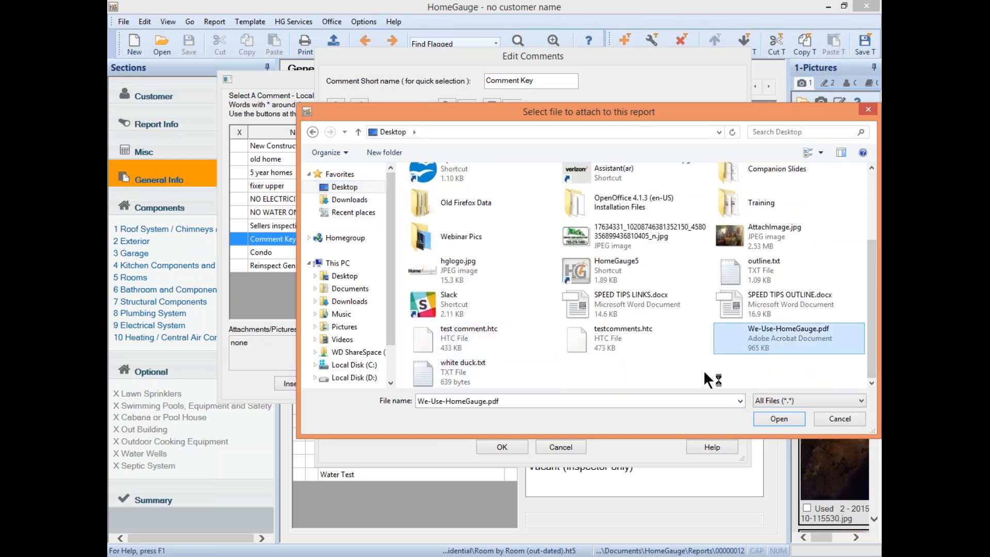
{"action": "left_click", "coordinate": [779, 419]}
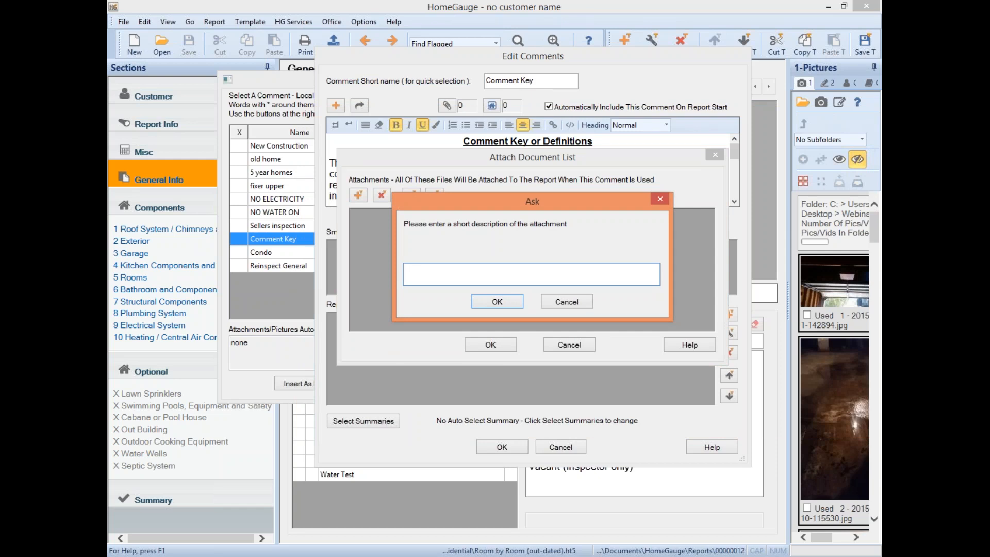
{"action": "type", "text": "We Use HG (CLICK HERE)"}
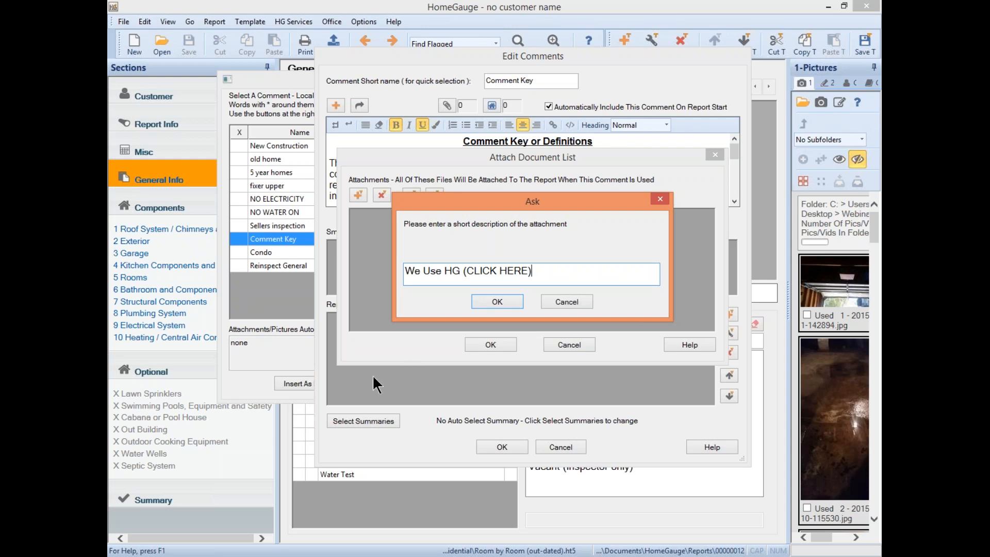
{"action": "left_click", "coordinate": [491, 303]}
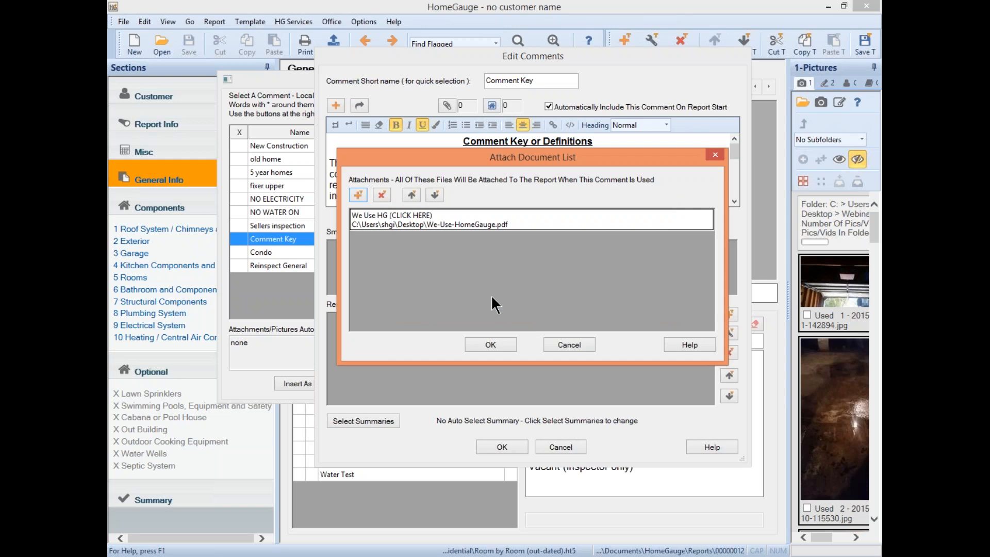
{"action": "left_click", "coordinate": [554, 212]}
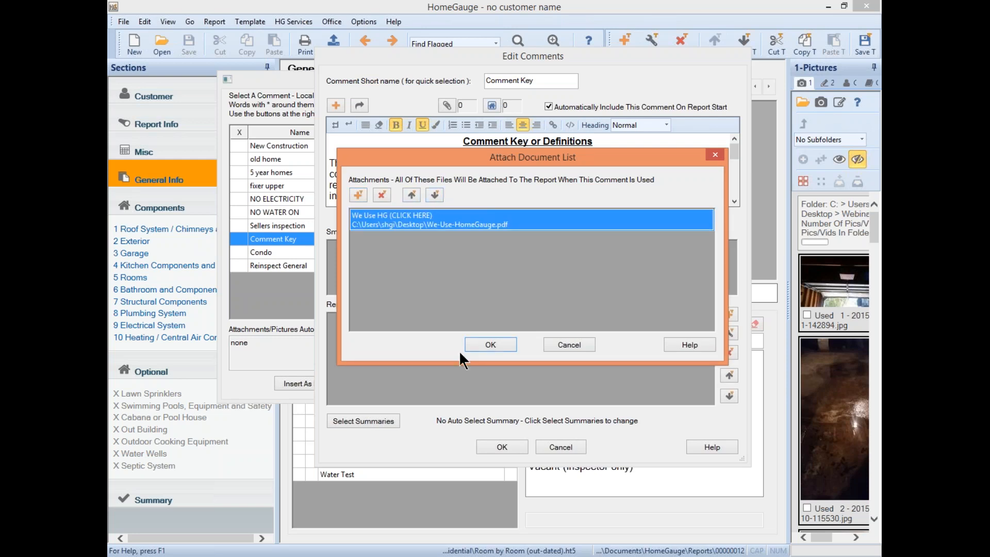
{"action": "left_click", "coordinate": [502, 344]}
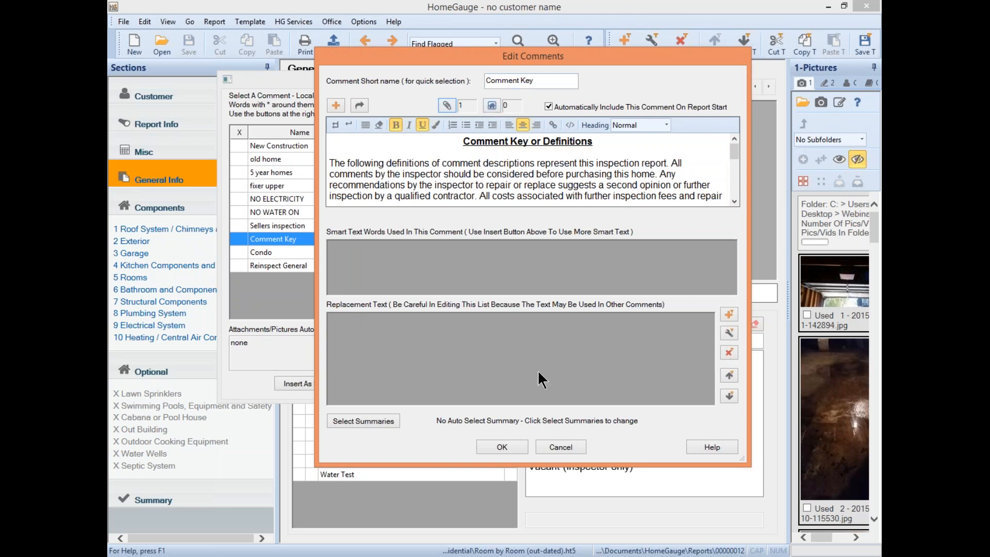
- Accept the Comment Key changes, leave the comment list without inserting anything, and save the template
{"action": "left_click", "coordinate": [503, 447]}
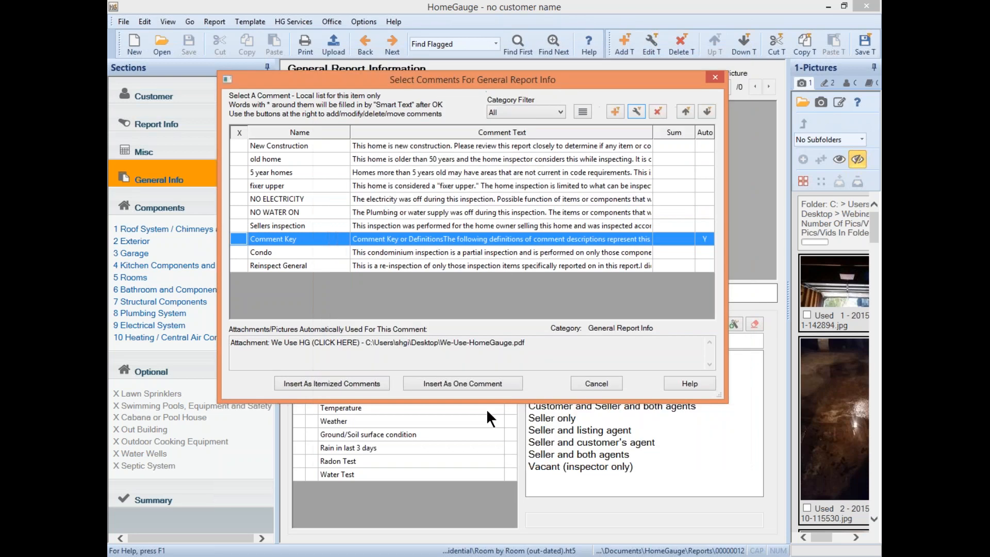
{"action": "left_click", "coordinate": [593, 383]}
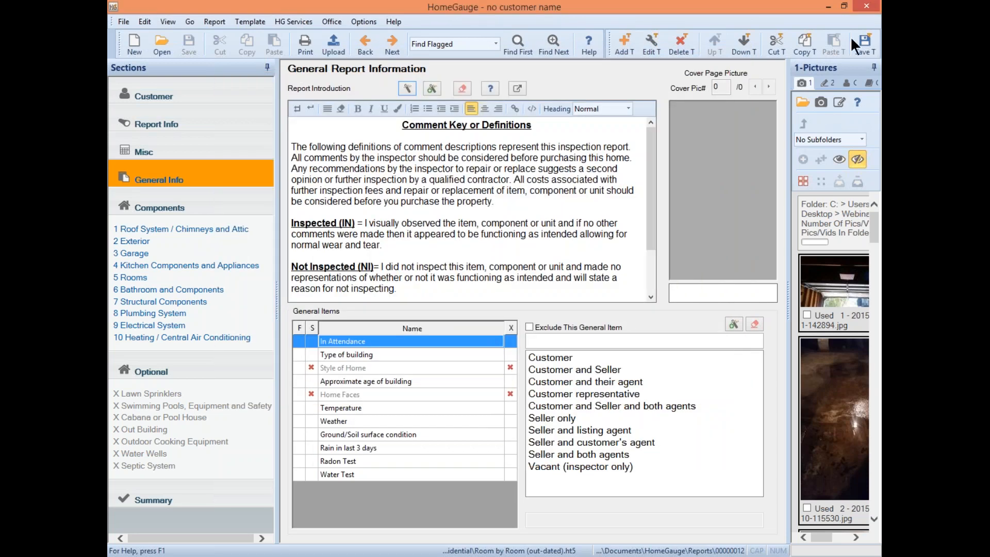
{"action": "left_click", "coordinate": [866, 42]}
- Start a new report from the Room by Room (out-dated) template and view its attachments under Misc
{"action": "left_click", "coordinate": [175, 162]}
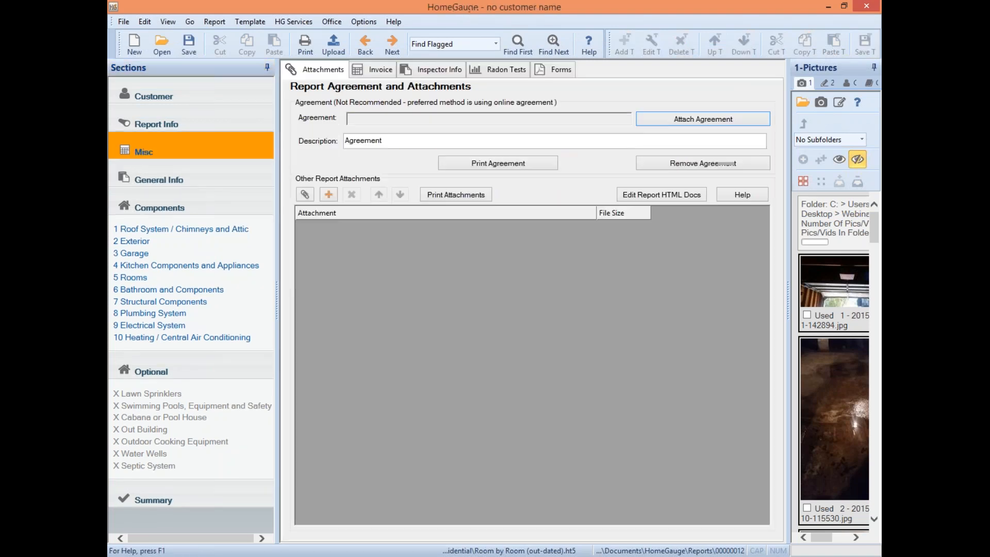
{"action": "left_click", "coordinate": [221, 179]}
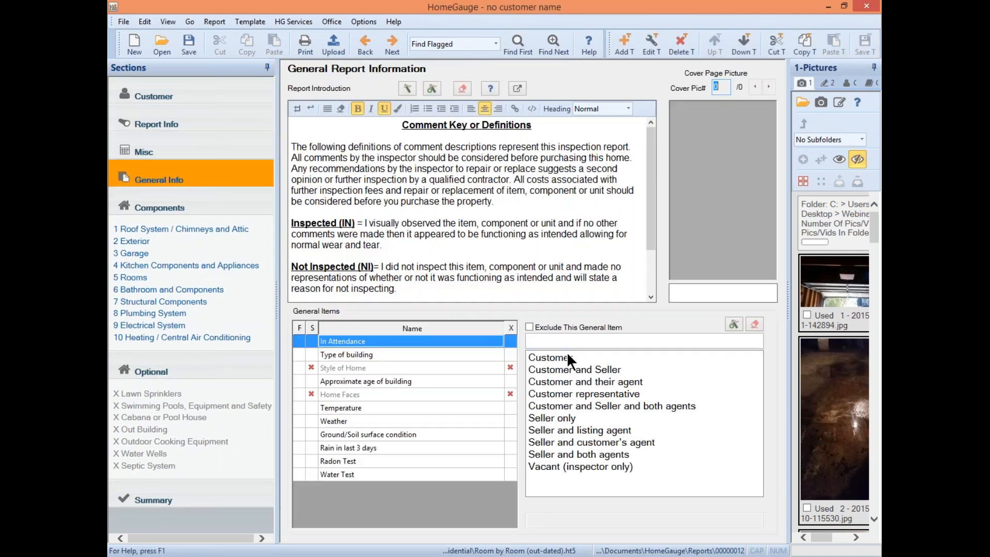
{"action": "left_click", "coordinate": [134, 44]}
{"action": "left_click", "coordinate": [504, 309]}
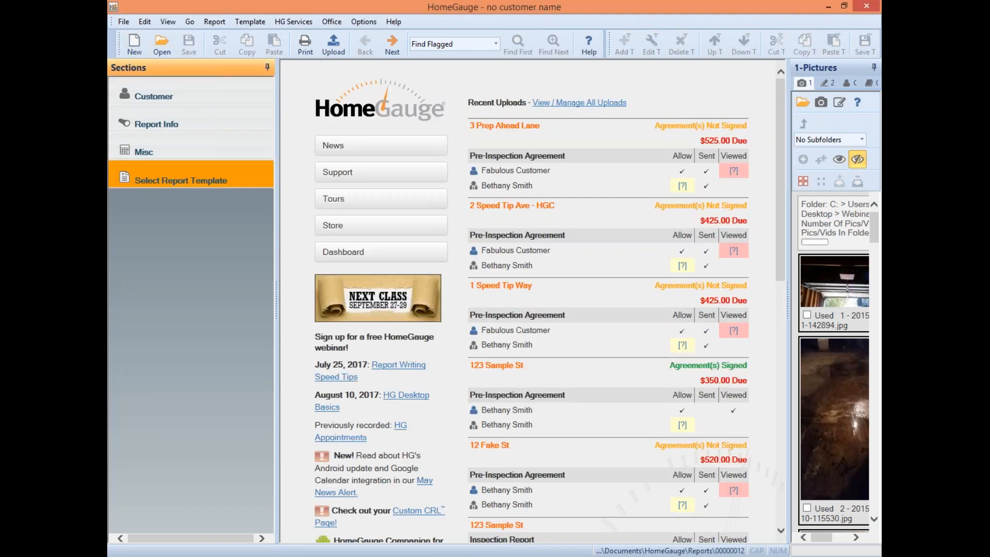
{"action": "left_click", "coordinate": [199, 180]}
{"action": "left_click", "coordinate": [485, 469]}
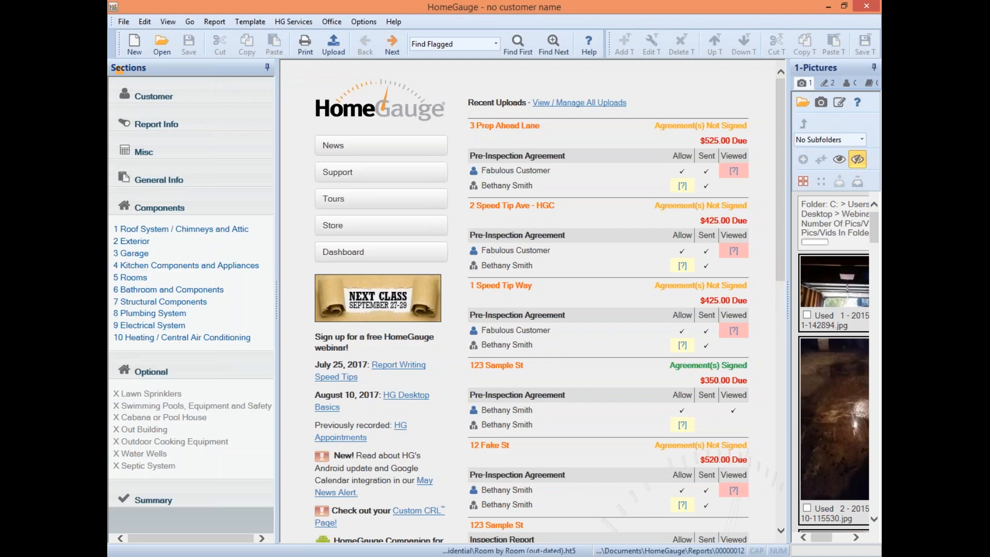
{"action": "left_click", "coordinate": [192, 157]}
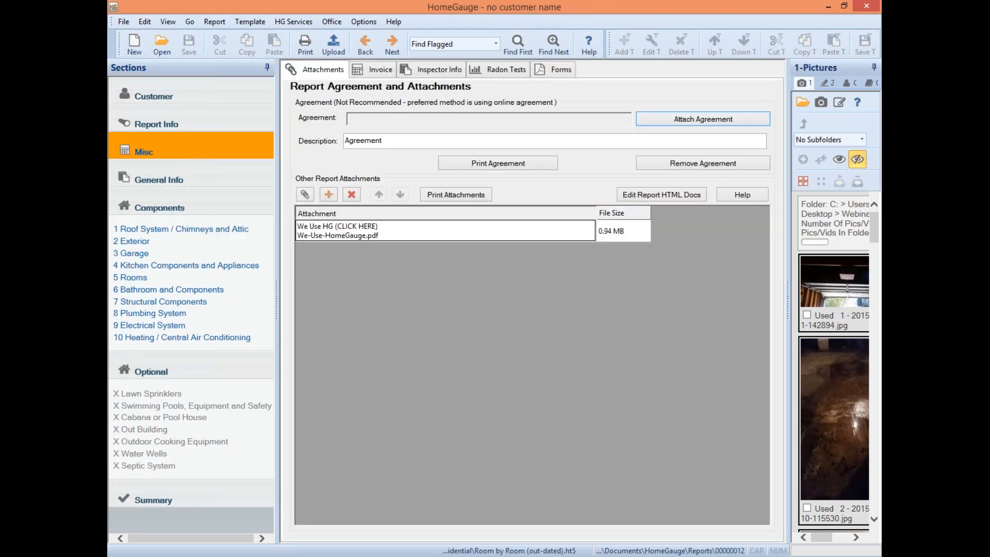
- Browse the Roofing subfolder of the Drawings library and select the second step flashing drawing
{"action": "left_click", "coordinate": [350, 230]}
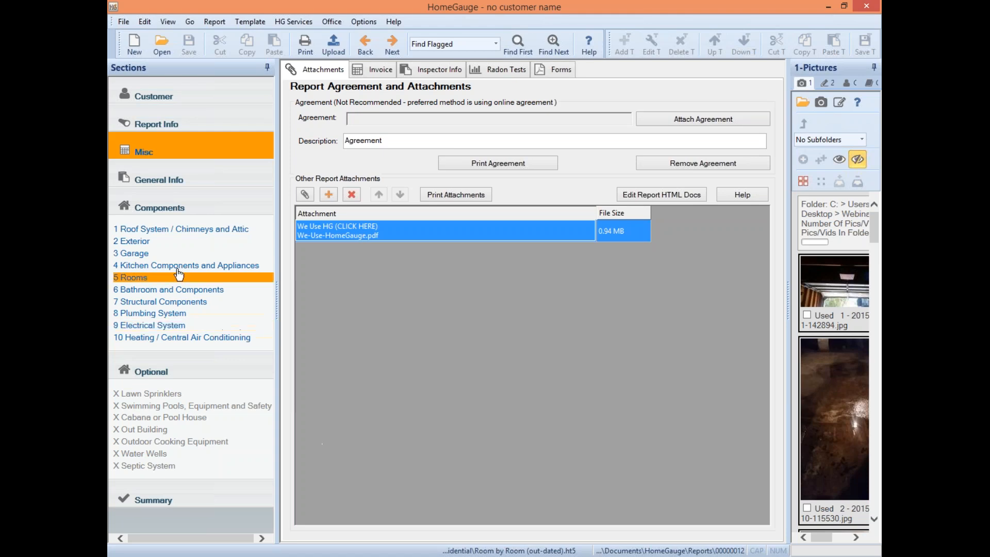
{"action": "left_click", "coordinate": [828, 82]}
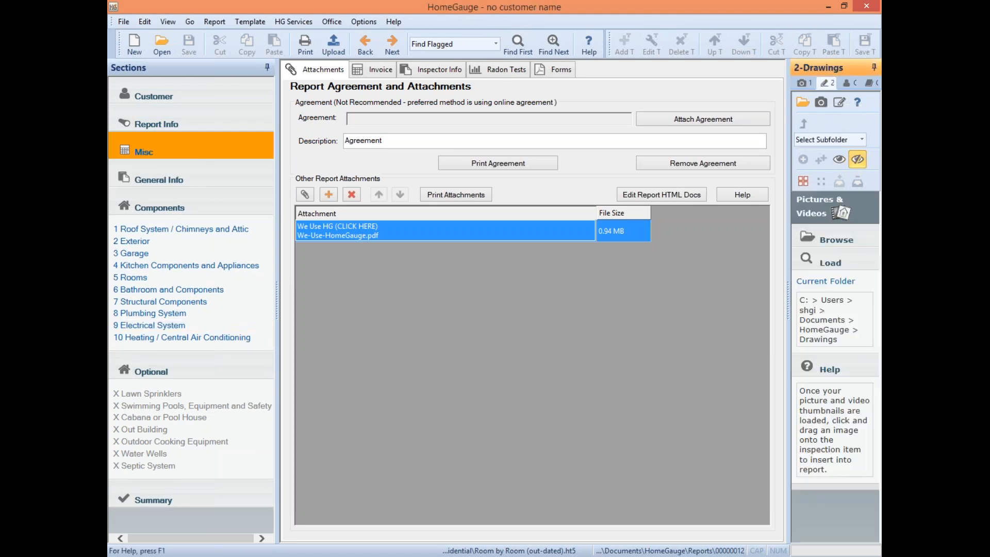
{"action": "left_click", "coordinate": [862, 140]}
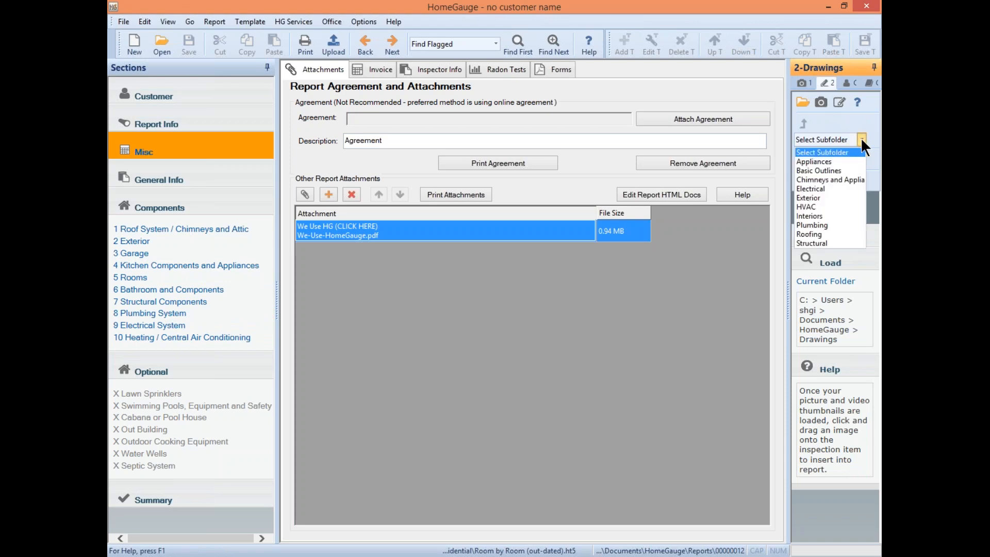
{"action": "left_click", "coordinate": [810, 234]}
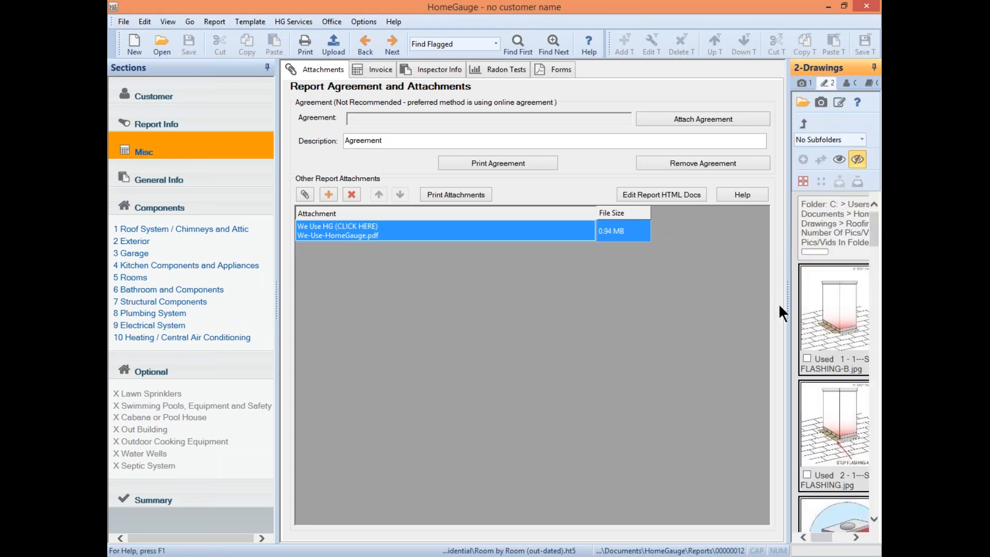
{"action": "left_click", "coordinate": [840, 451]}
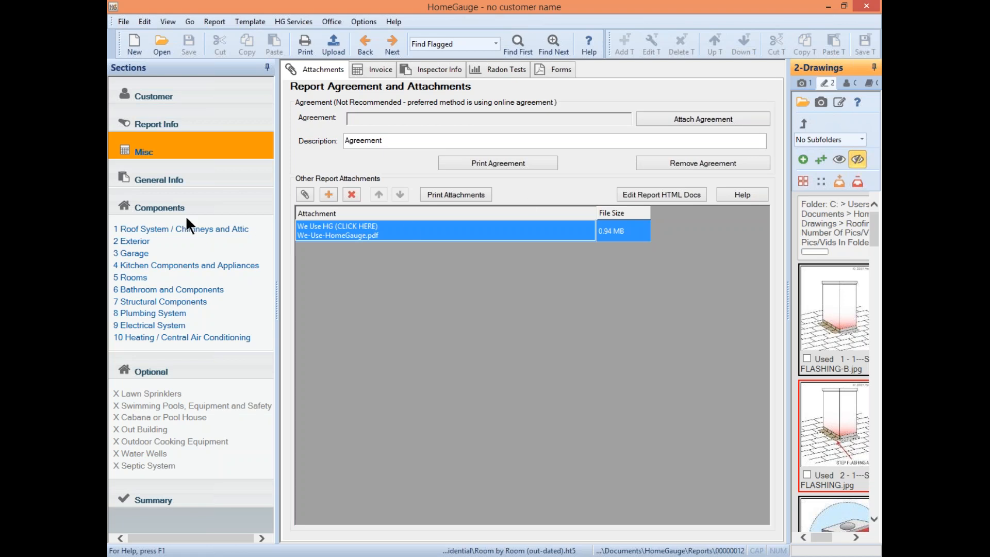
- View the Roof Coverings comments under Roof System / Chimneys and Attic, and leave the list without inserting any
{"action": "left_click", "coordinate": [155, 226]}
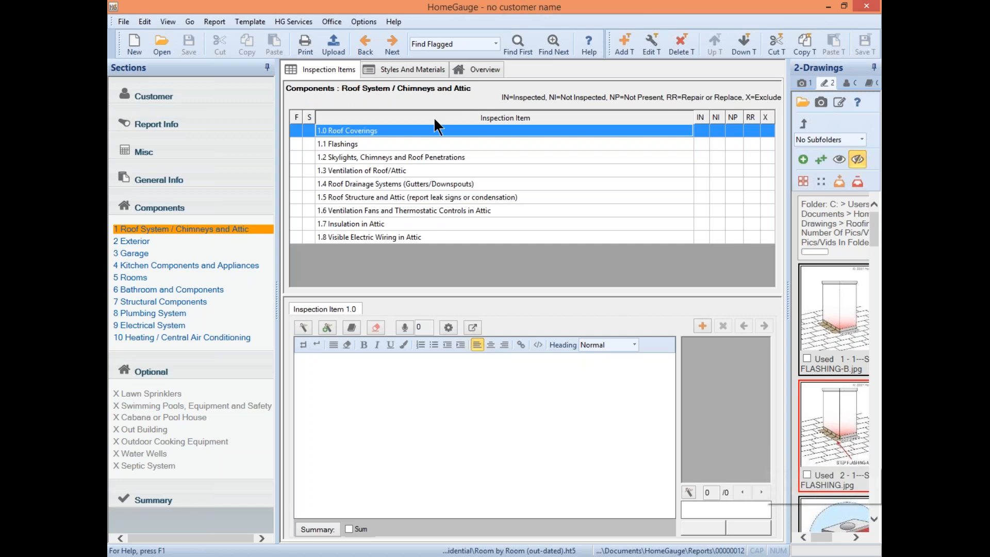
{"action": "double_click", "coordinate": [438, 134]}
{"action": "left_click", "coordinate": [529, 112]}
{"action": "left_click", "coordinate": [694, 81]}
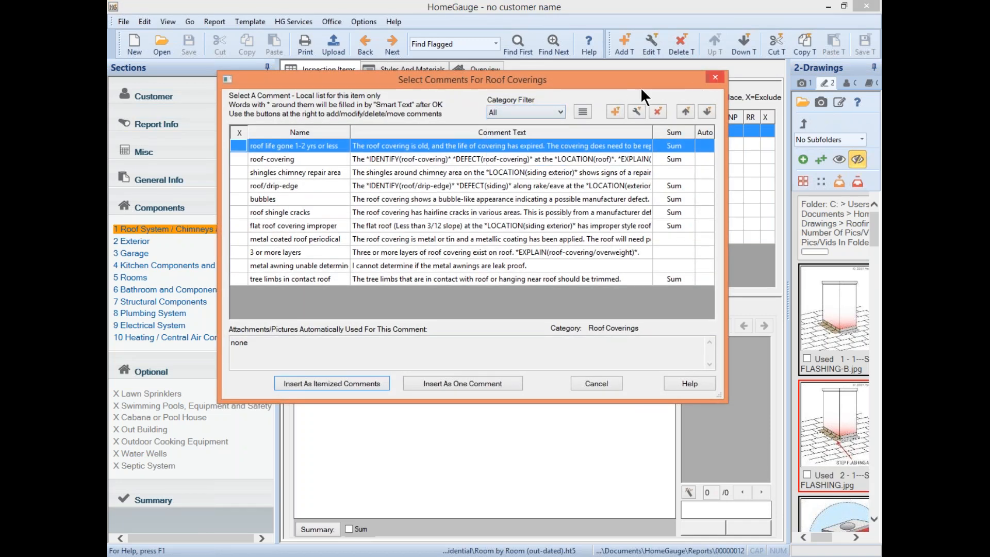
{"action": "left_click", "coordinate": [715, 77]}
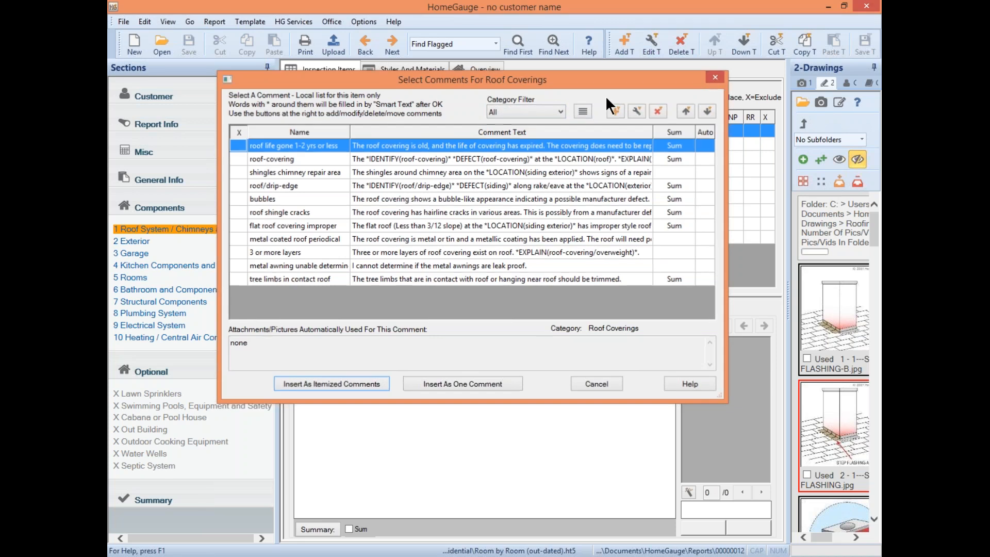
- Open the "chimney not flashed properly" comment of the Flashings item for editing and show its attached document list
{"action": "left_click", "coordinate": [393, 160]}
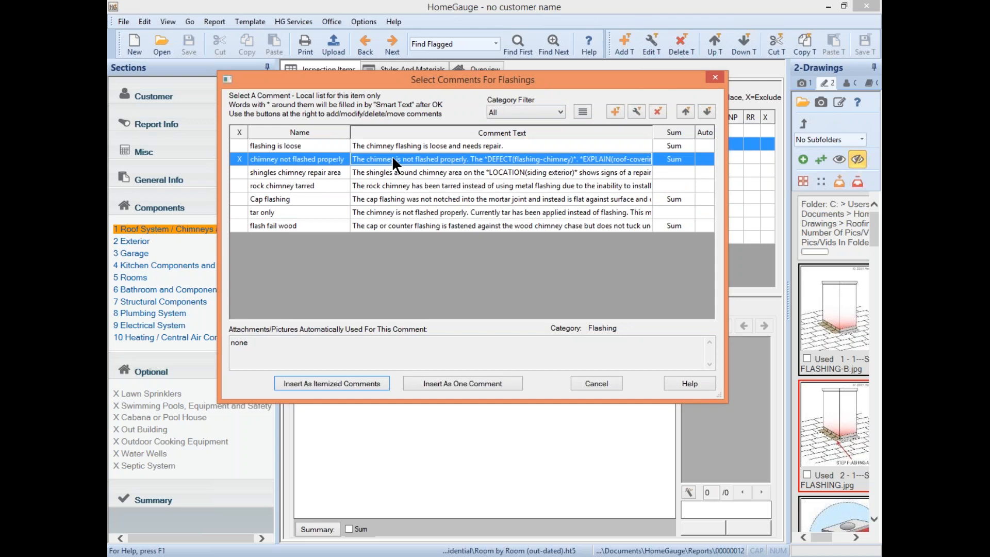
{"action": "left_click", "coordinate": [638, 111]}
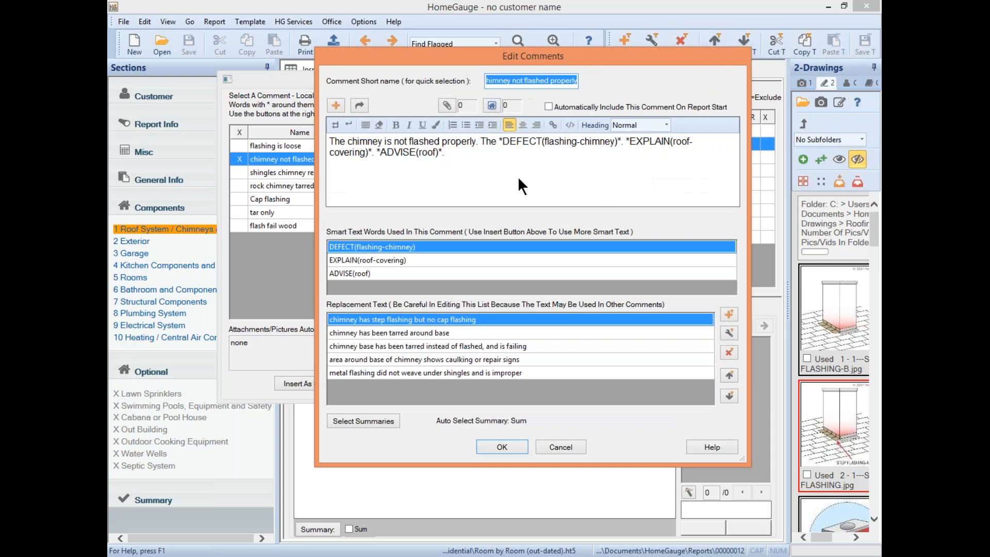
{"action": "left_click", "coordinate": [492, 107]}
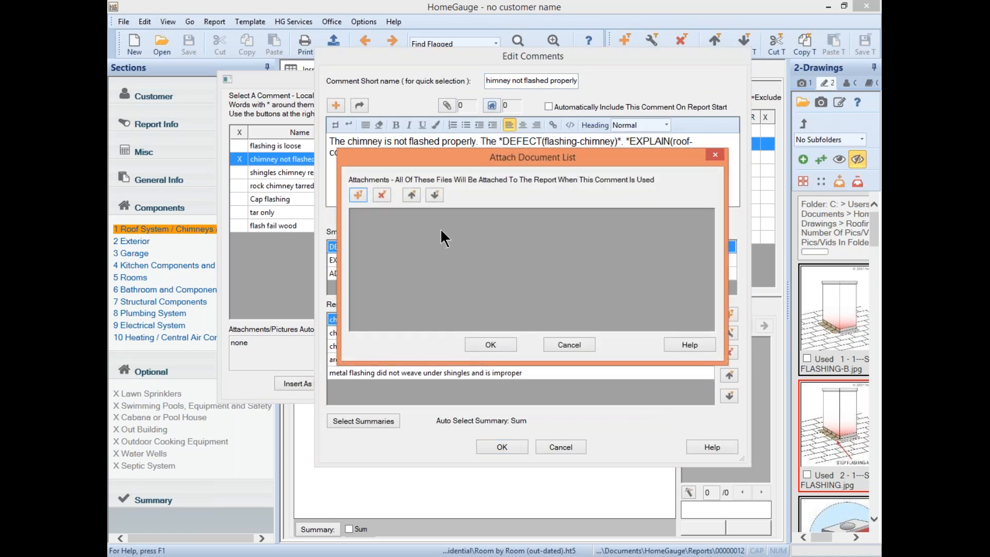
- Add 37---WOOD-STOVE-CLEARANCES-B.jpg from Documents > HomeGauge > Drawings > Chimneys and Appliances as an attachment to the comment
{"action": "left_click", "coordinate": [360, 196]}
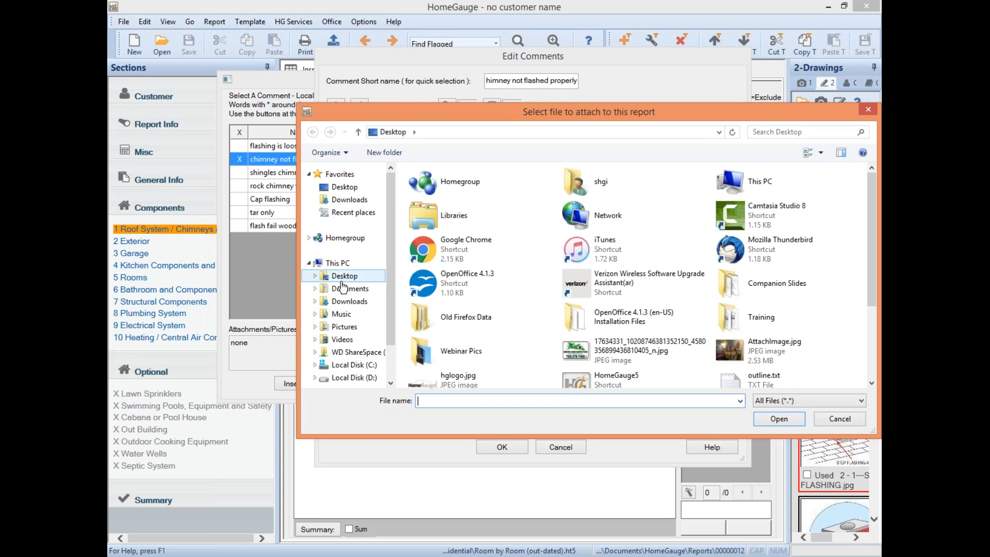
{"action": "left_click", "coordinate": [345, 289]}
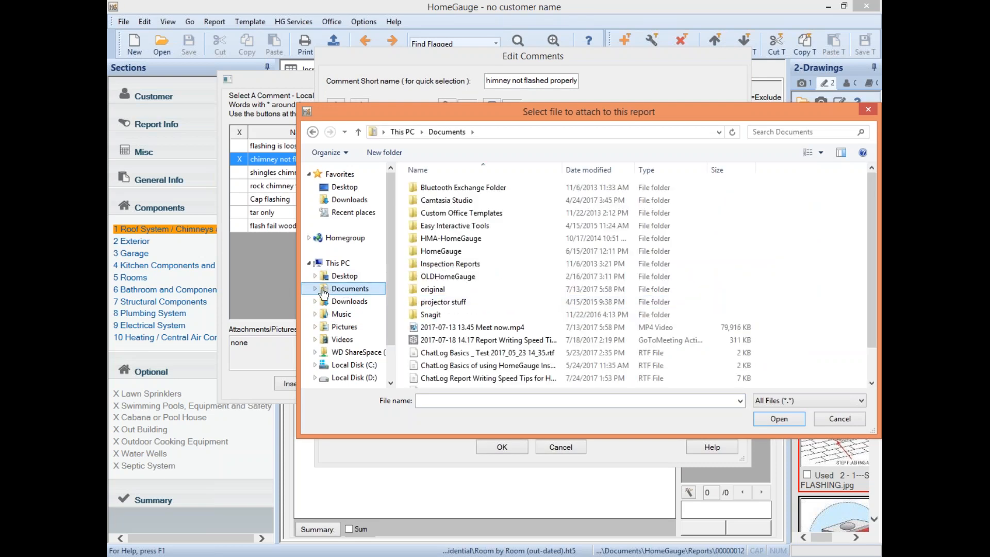
{"action": "double_click", "coordinate": [431, 252]}
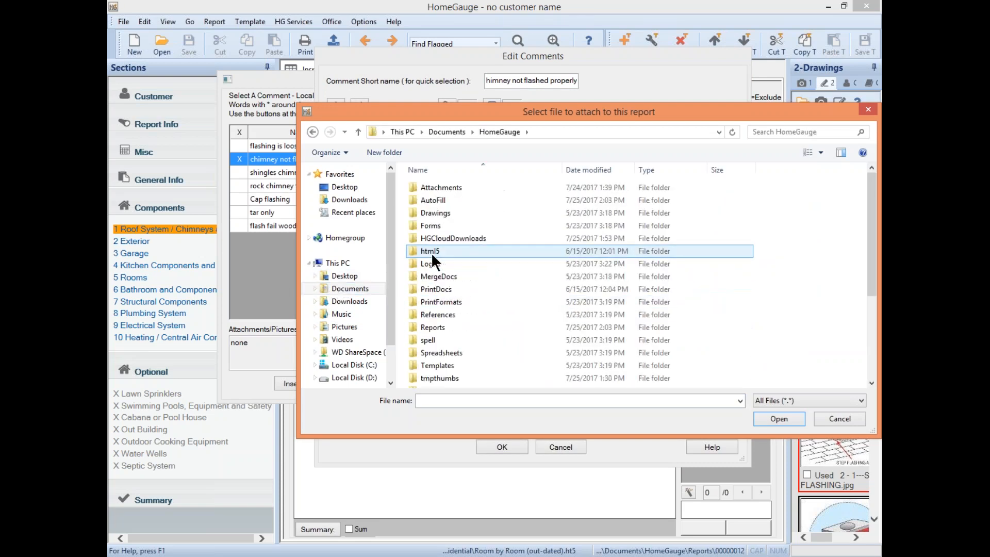
{"action": "double_click", "coordinate": [436, 212]}
{"action": "double_click", "coordinate": [441, 210]}
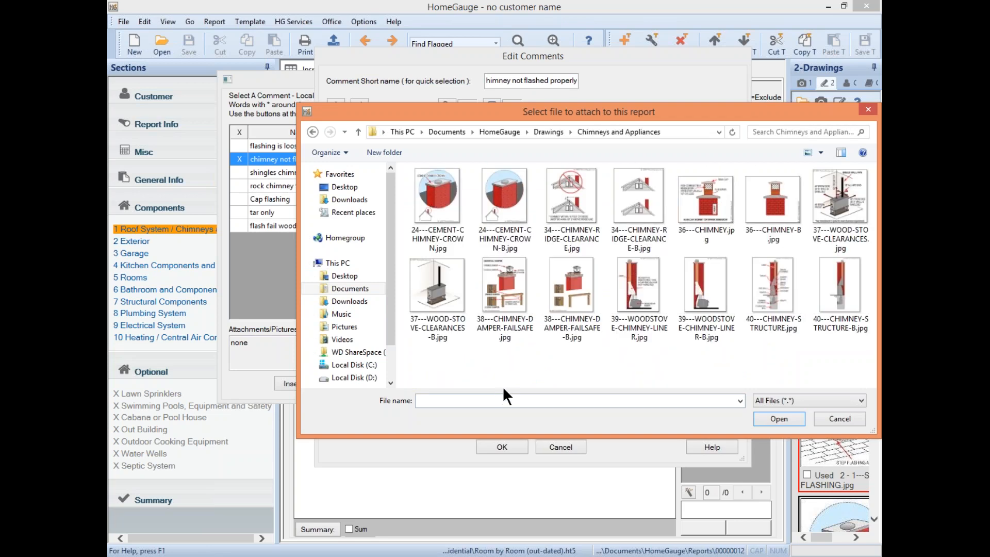
{"action": "left_click", "coordinate": [426, 271]}
{"action": "left_click", "coordinate": [796, 423]}
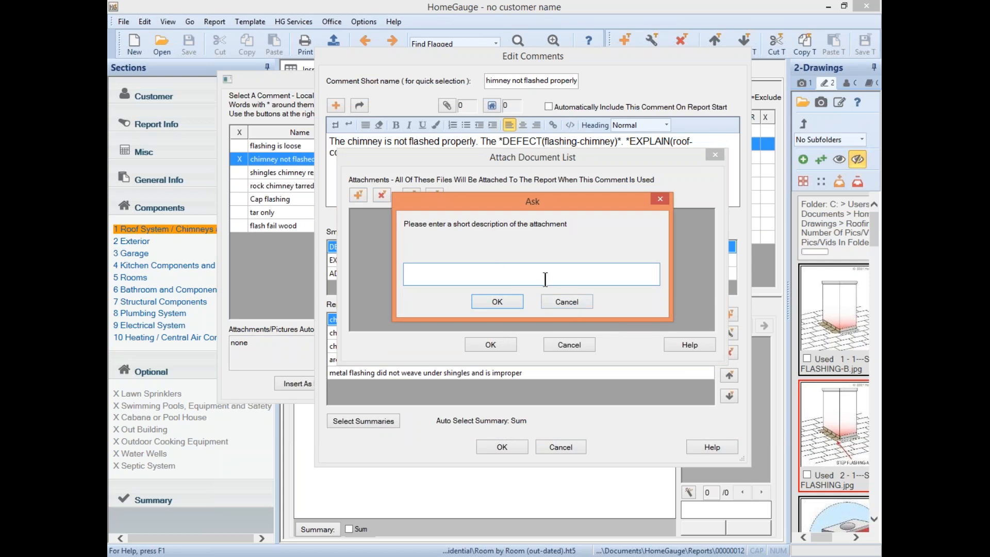
- Describe the attached image as "Drawing" and accept the attachment list and the comment changes
{"action": "type", "text": "Drawing"}
{"action": "left_click", "coordinate": [499, 301]}
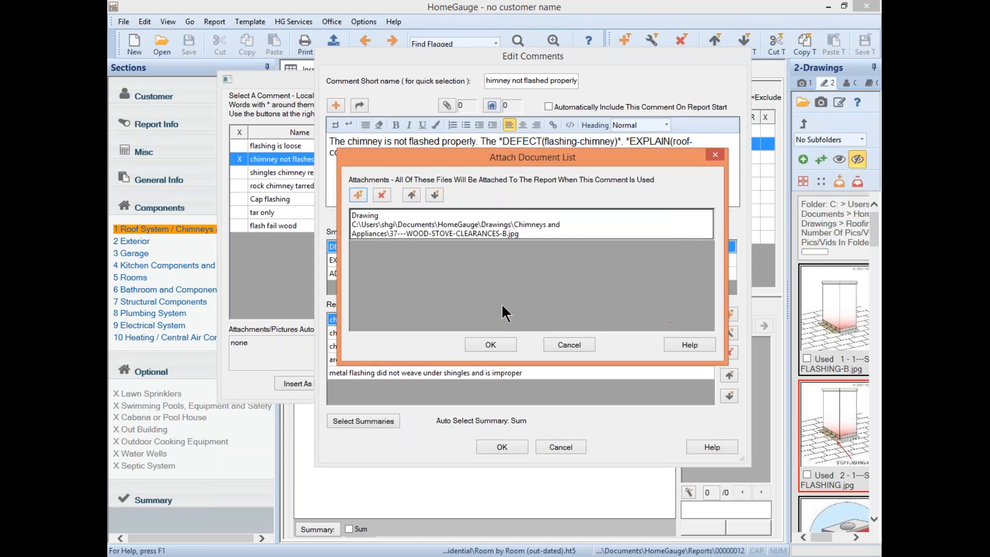
{"action": "left_click", "coordinate": [423, 215]}
{"action": "left_click", "coordinate": [482, 349]}
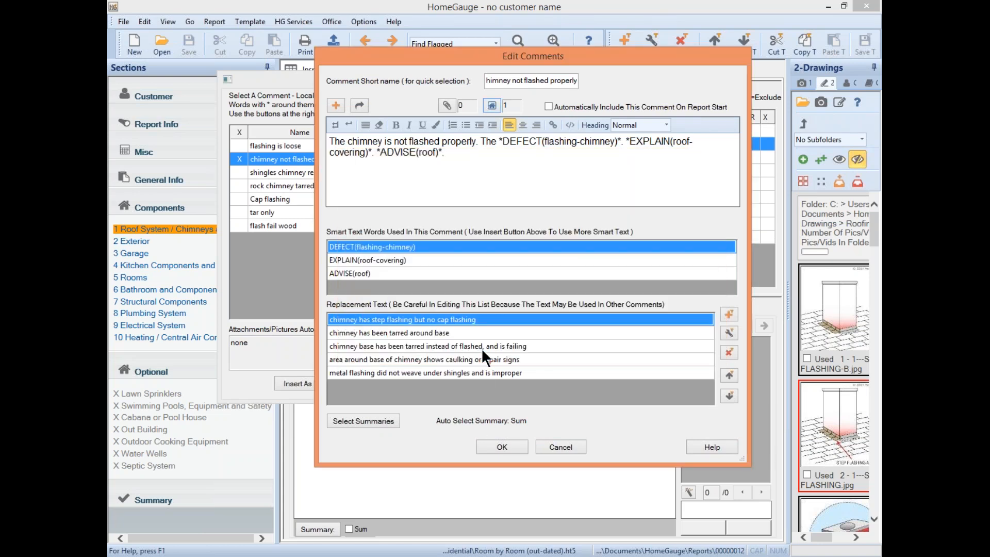
{"action": "left_click", "coordinate": [509, 447]}
- Insert the chimney comment into Flashings with "chimney has step flashing but no cap flashing" and "This area will need periodical maintenance", accepting its picture
{"action": "double_click", "coordinate": [404, 160]}
{"action": "left_click", "coordinate": [407, 208]}
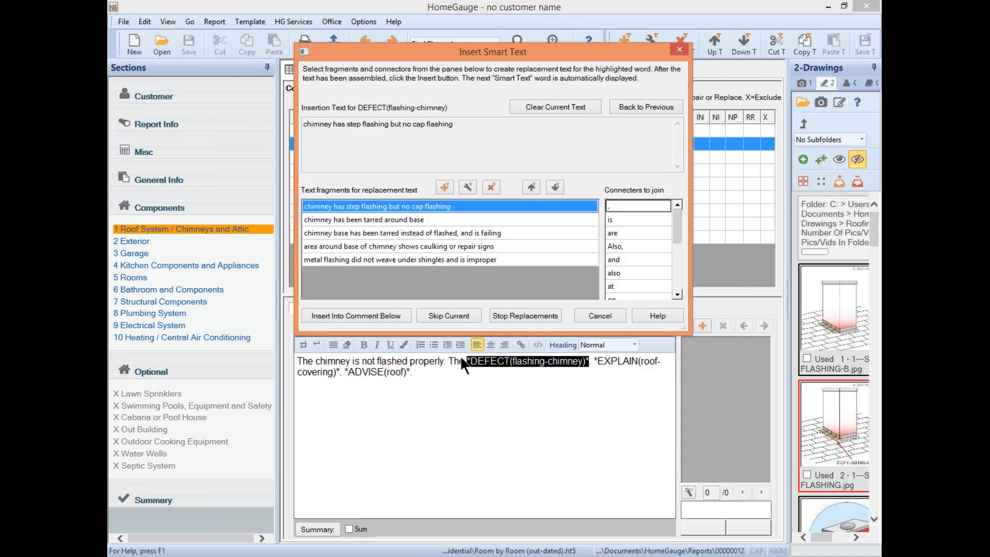
{"action": "left_click", "coordinate": [350, 316]}
{"action": "left_click", "coordinate": [342, 206]}
{"action": "left_click", "coordinate": [387, 316]}
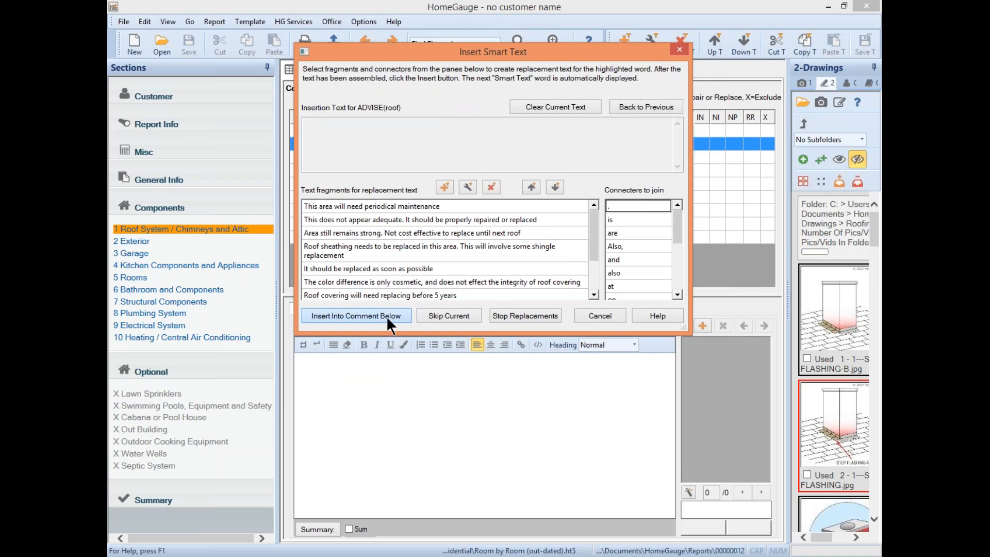
{"action": "left_click", "coordinate": [360, 203]}
{"action": "left_click", "coordinate": [373, 314]}
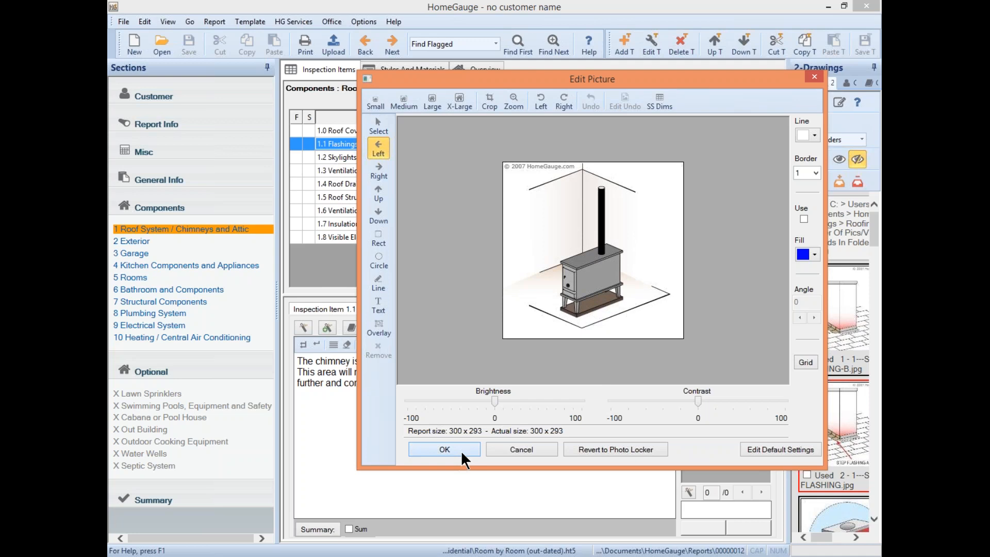
{"action": "left_click", "coordinate": [445, 449]}
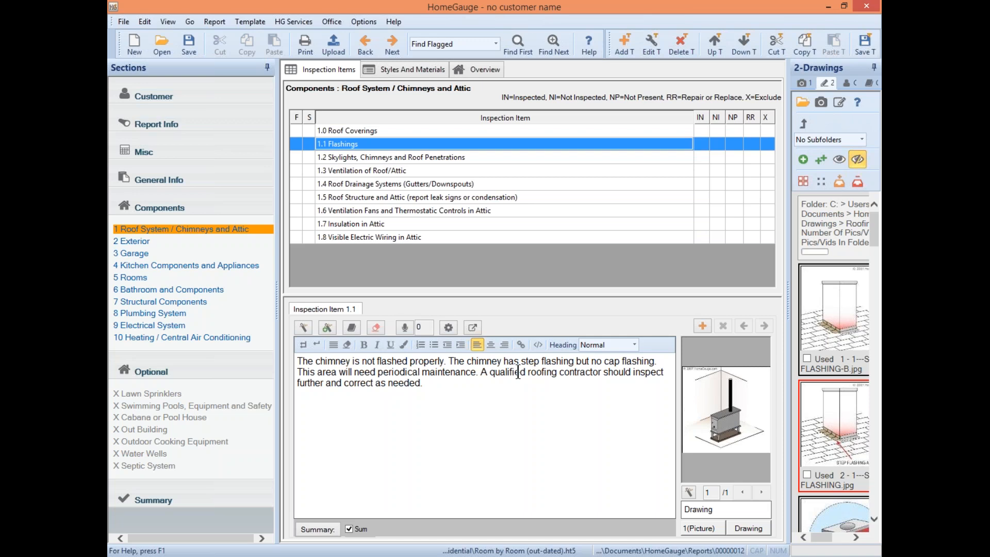
- Start a new report from the Systems (Residential) template
{"action": "left_click", "coordinate": [134, 43]}
{"action": "left_click", "coordinate": [543, 315]}
{"action": "left_click", "coordinate": [498, 309]}
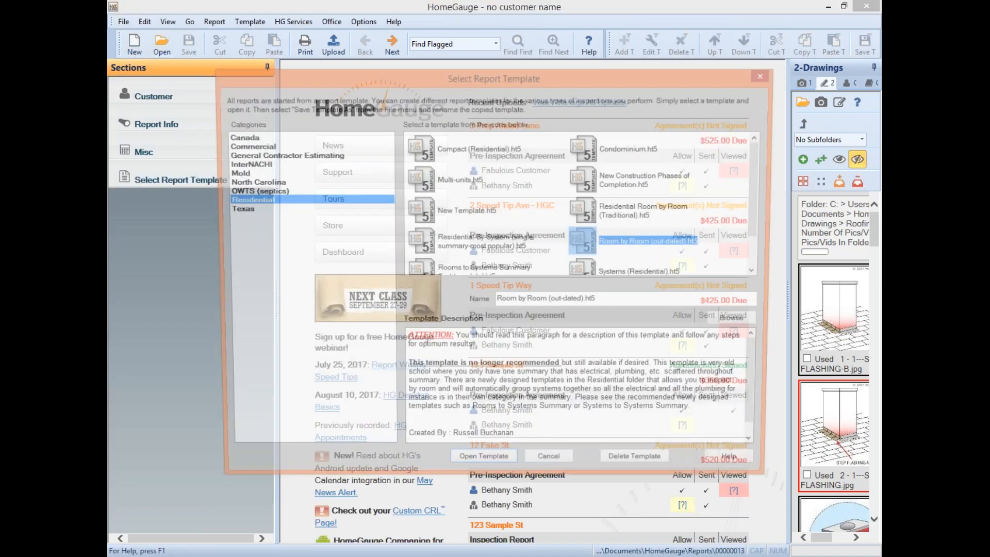
{"action": "scroll", "coordinate": [763, 209], "scroll_direction": "down", "scroll_amount": 2}
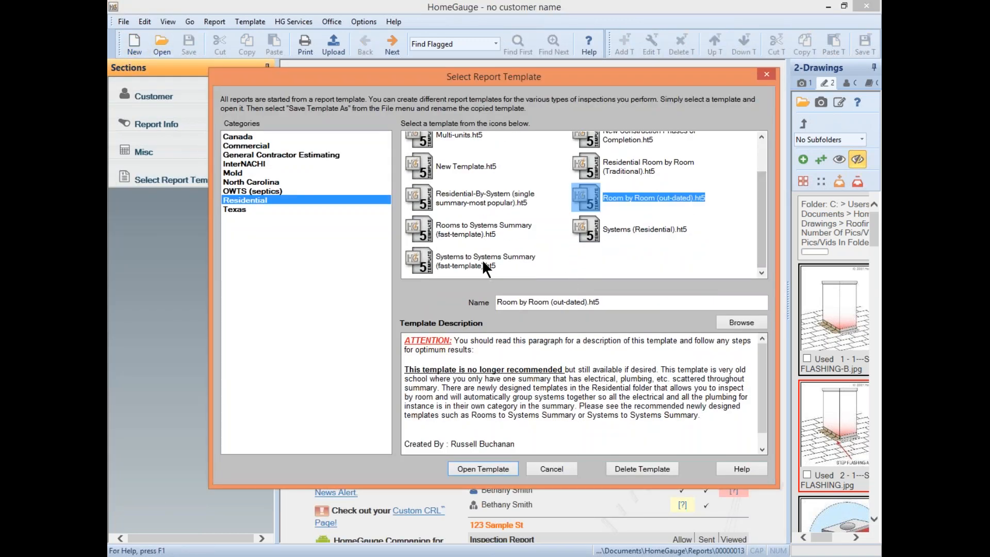
{"action": "double_click", "coordinate": [481, 259]}
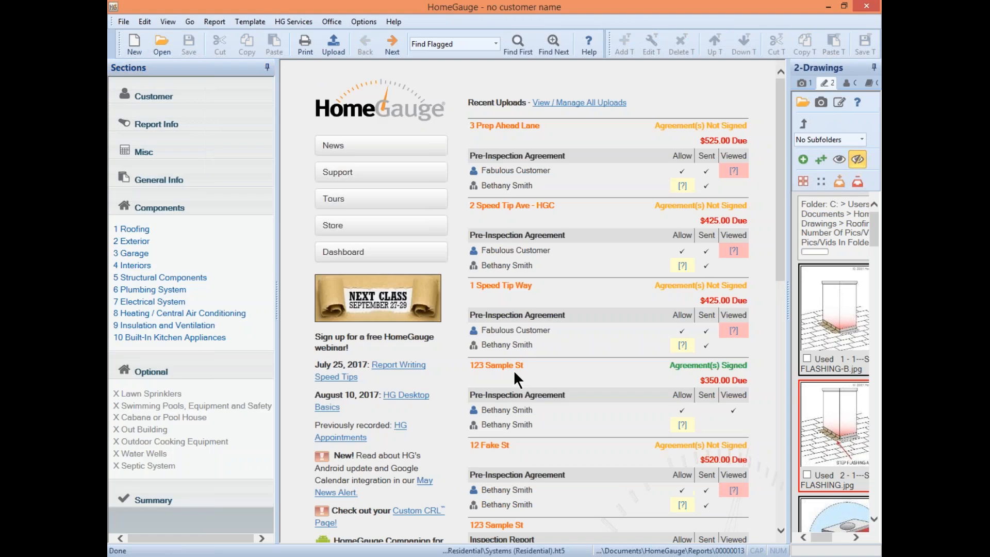
- Open the second saved report in the report list, dated 7/26/2017
{"action": "left_click", "coordinate": [160, 49]}
{"action": "left_click", "coordinate": [336, 130]}
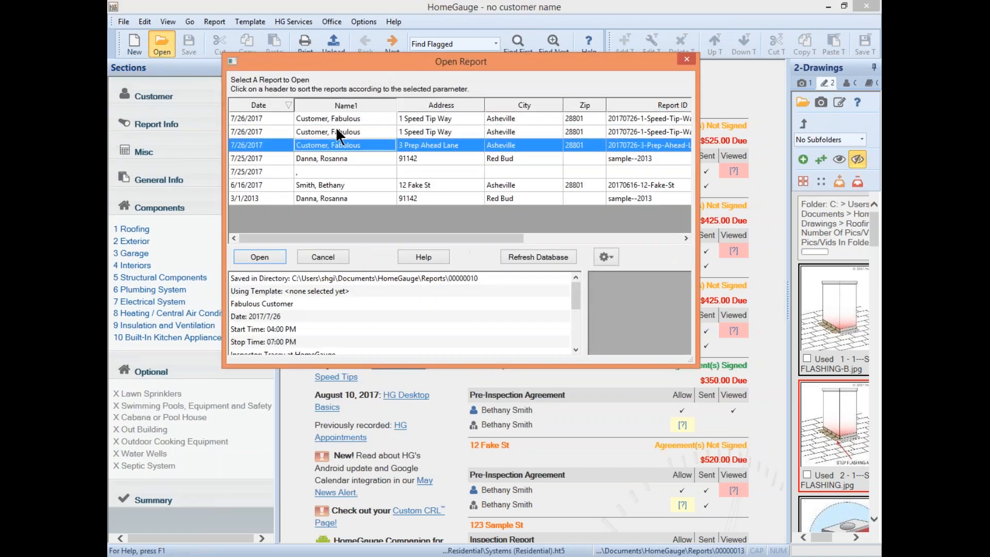
{"action": "left_click", "coordinate": [252, 261]}
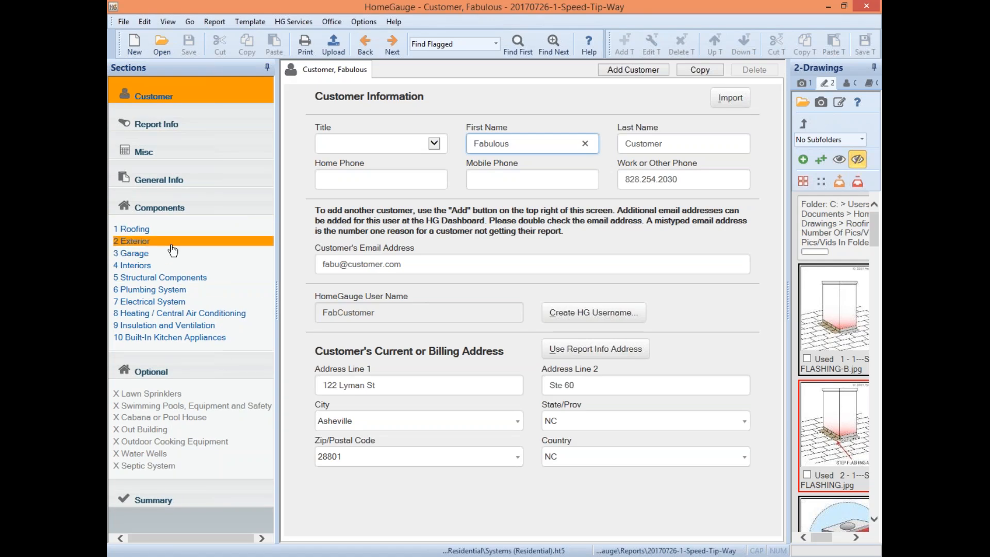
- Open the Siding Material entry in the Exterior styles and materials for template editing
{"action": "left_click", "coordinate": [172, 243]}
{"action": "left_click", "coordinate": [410, 69]}
{"action": "left_click", "coordinate": [402, 148]}
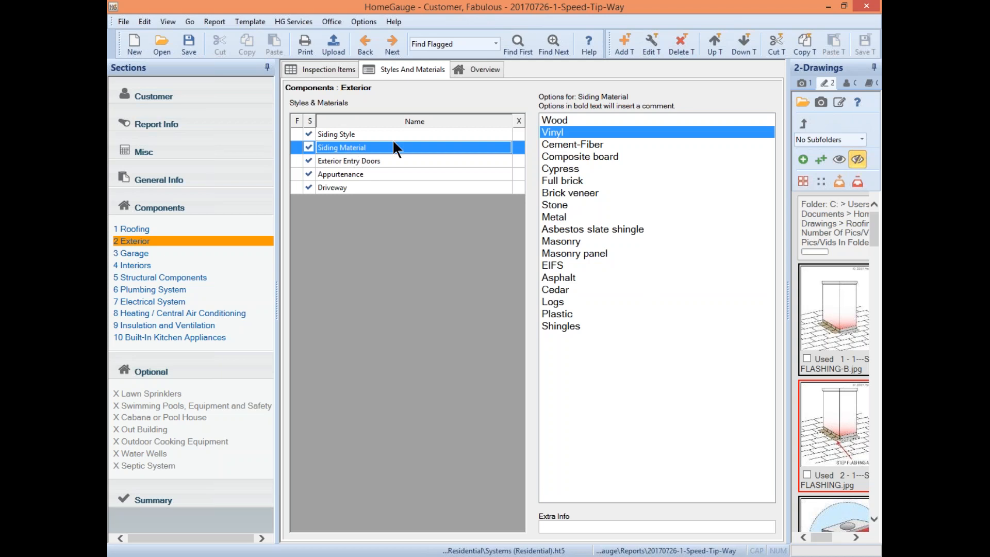
{"action": "left_click", "coordinate": [651, 46]}
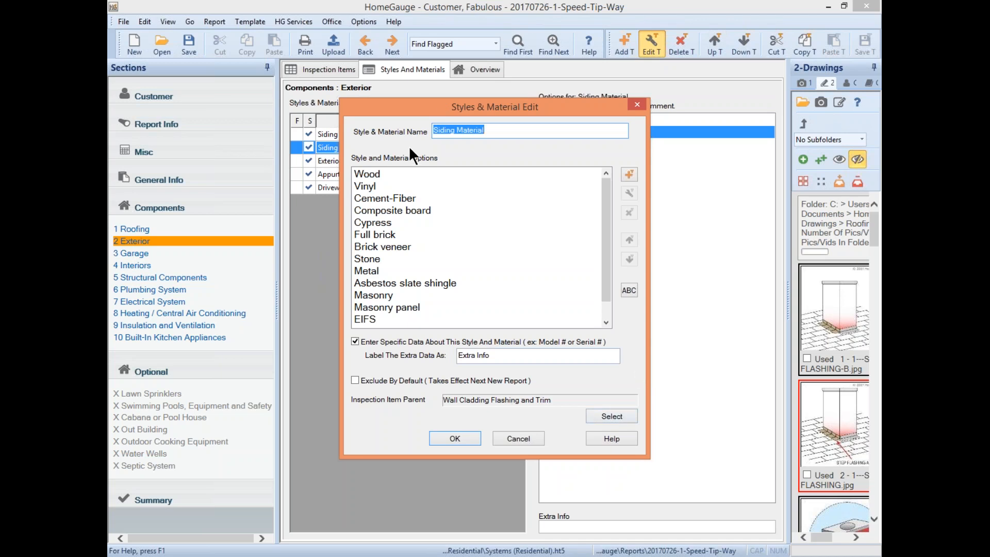
- Edit the EIFS siding option and open its list of automatically included comments
{"action": "left_click", "coordinate": [491, 130]}
{"action": "left_click", "coordinate": [374, 317]}
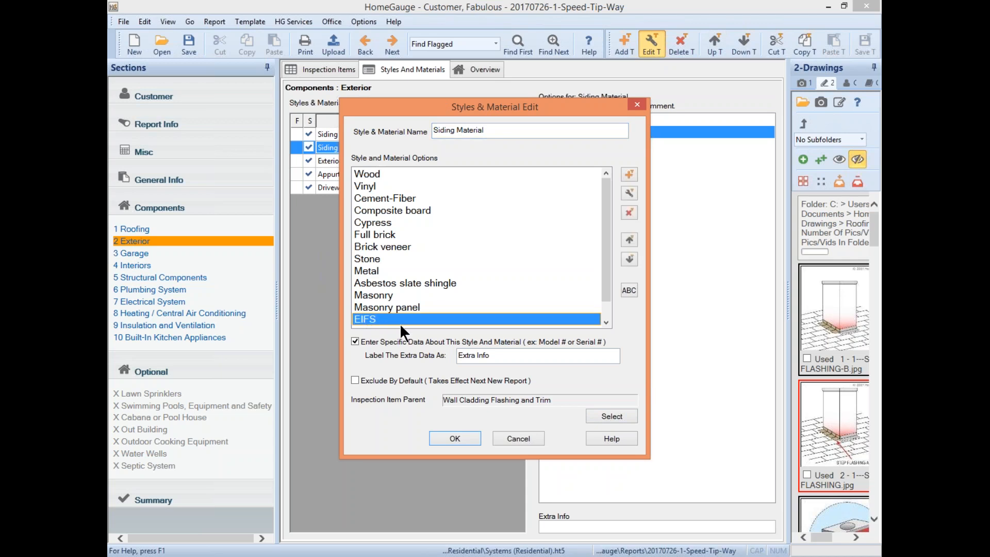
{"action": "left_click", "coordinate": [629, 194]}
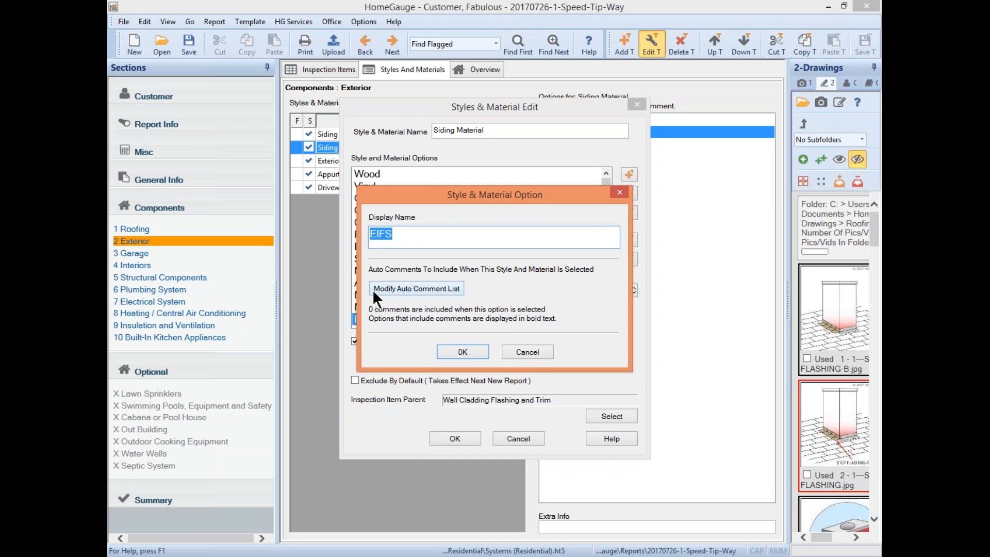
{"action": "left_click", "coordinate": [412, 289]}
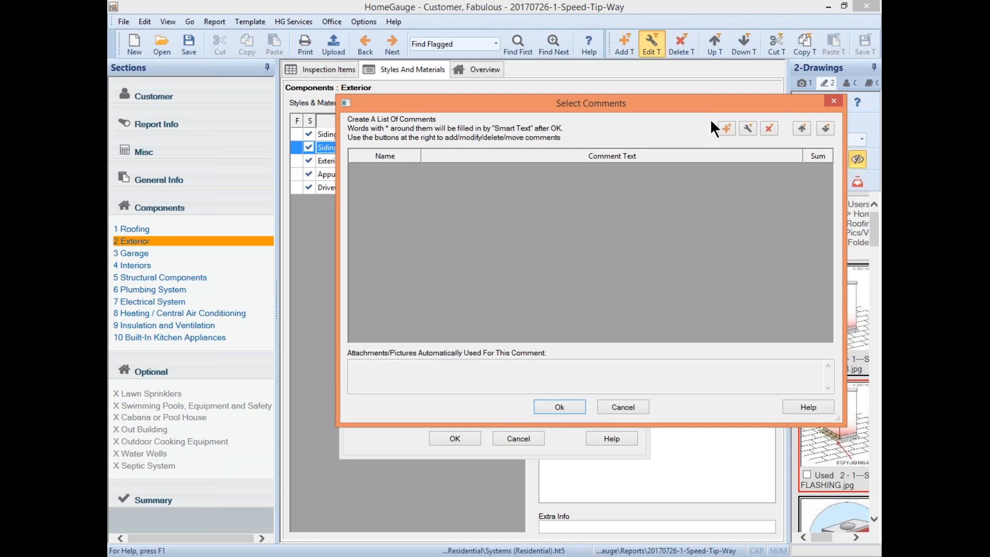
- Open the global list of template comments for the EIFS option and browse its Access and Egress category
{"action": "left_click", "coordinate": [725, 129]}
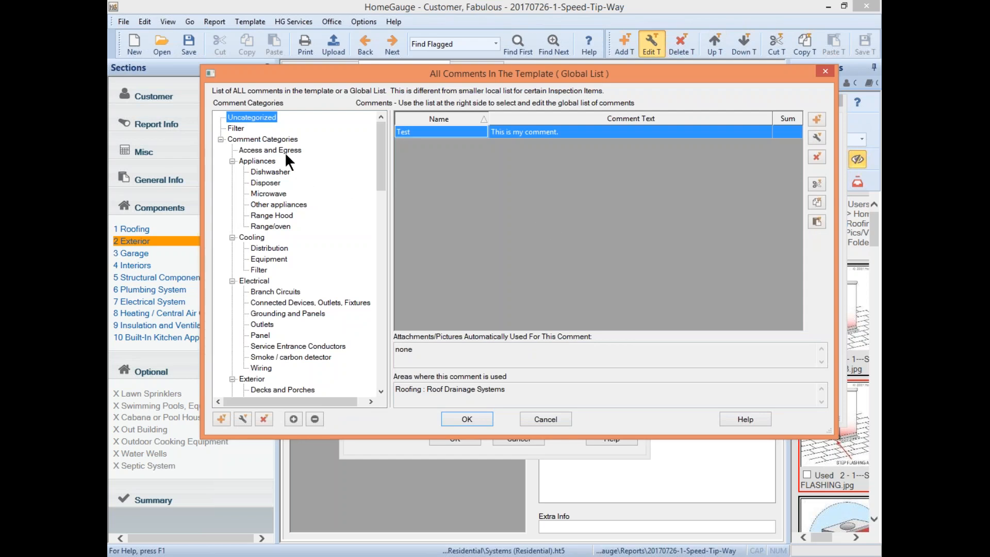
{"action": "left_click_drag", "start_coordinate": [383, 144], "coordinate": [368, 104]}
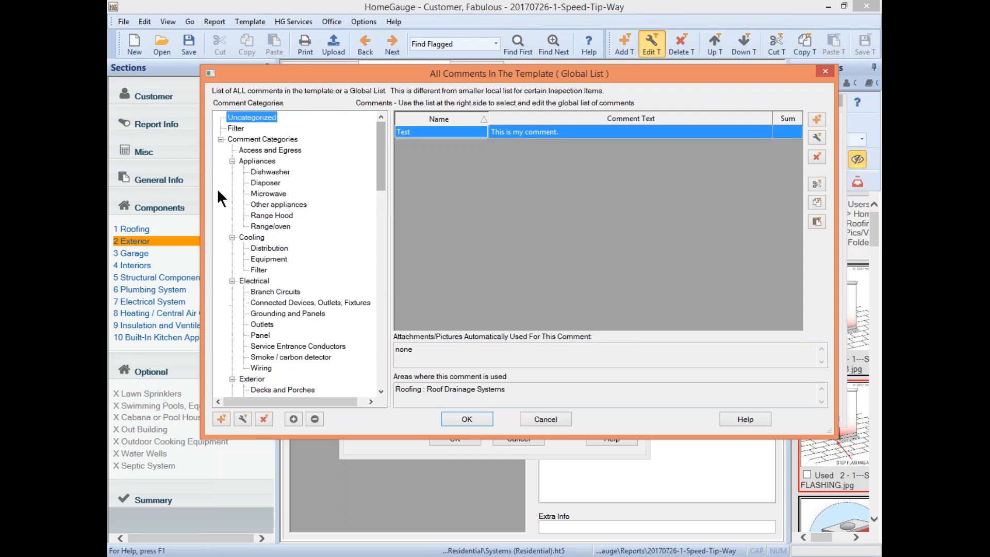
{"action": "left_click", "coordinate": [235, 128]}
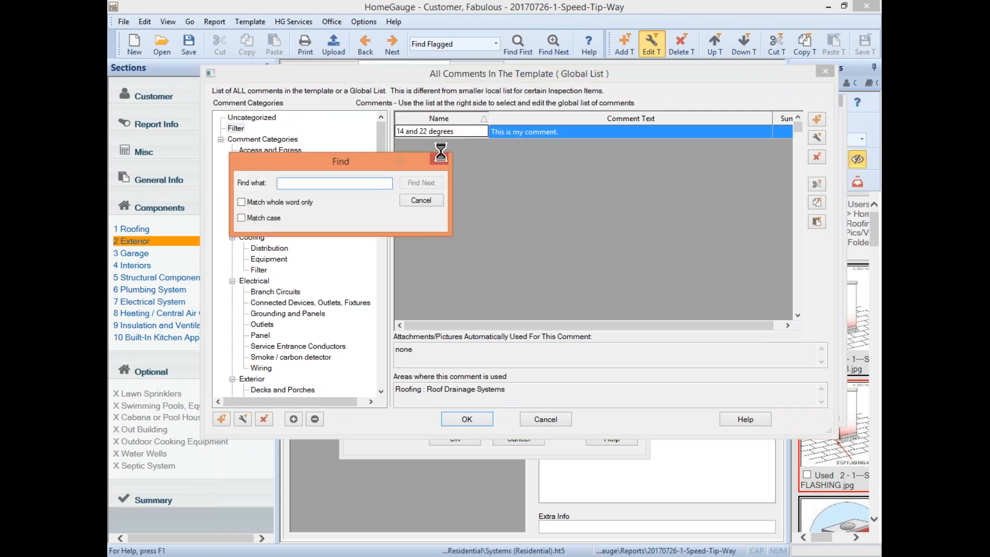
{"action": "left_click", "coordinate": [432, 201]}
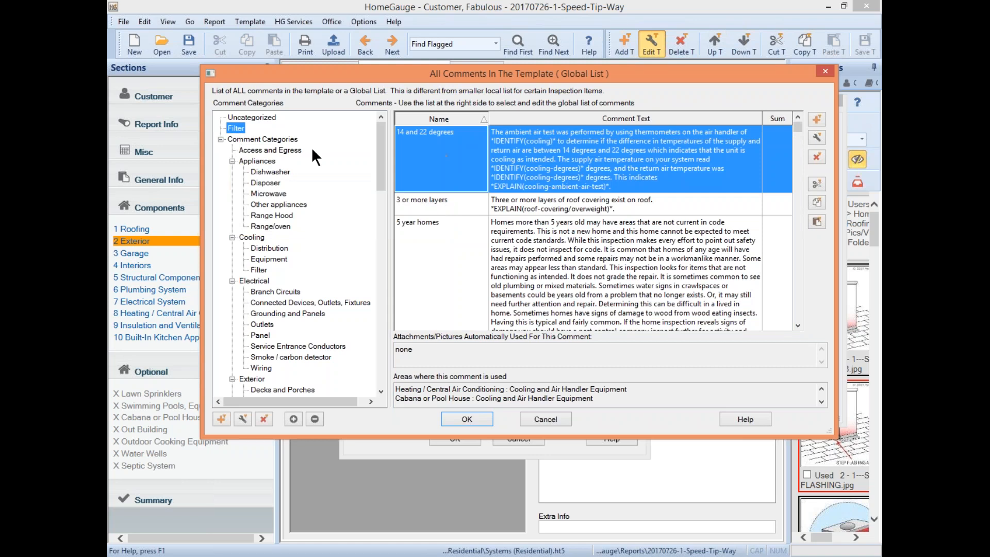
{"action": "left_click", "coordinate": [246, 150]}
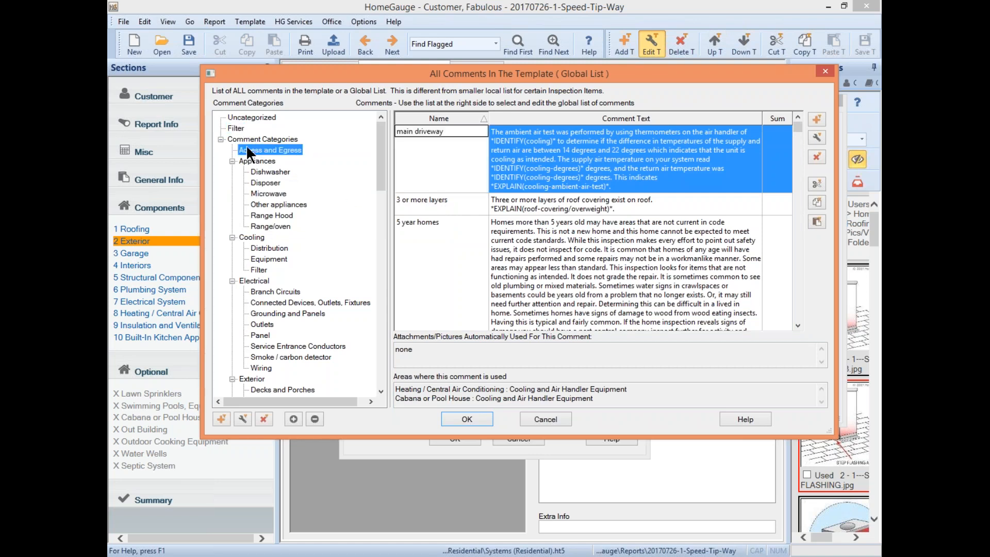
- Filter the global comment list for "eifs"
{"action": "left_click", "coordinate": [232, 125]}
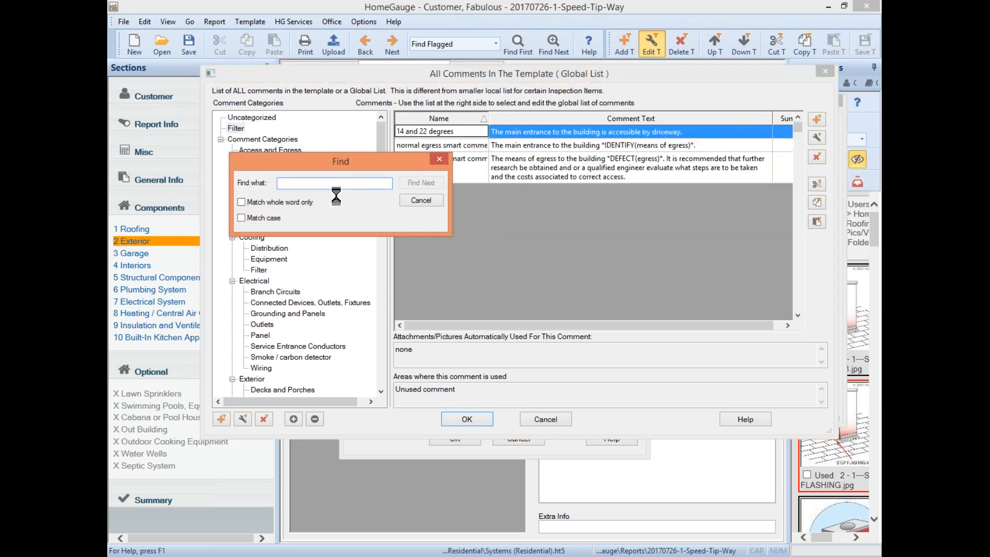
{"action": "left_click", "coordinate": [317, 172]}
{"action": "type", "text": "eifs"}
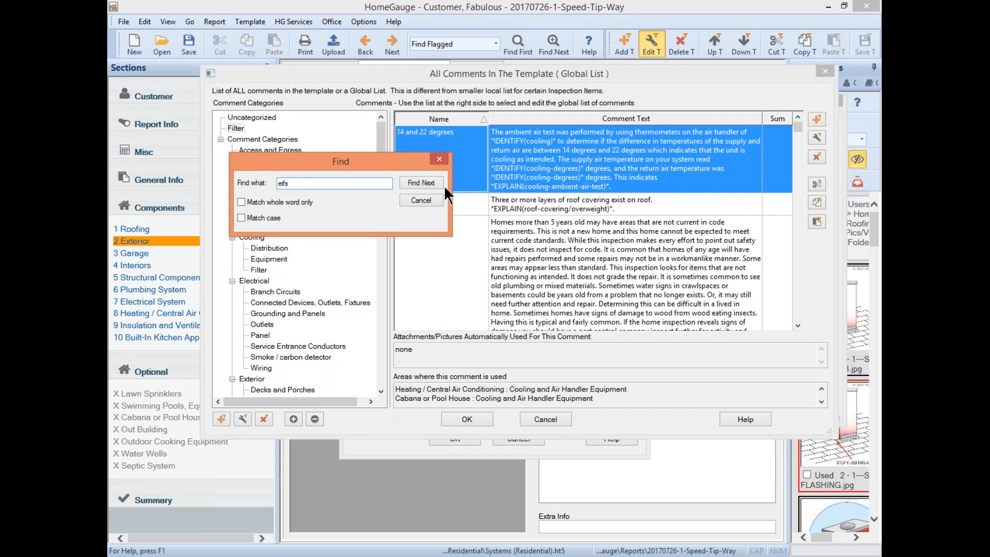
{"action": "left_click", "coordinate": [415, 183]}
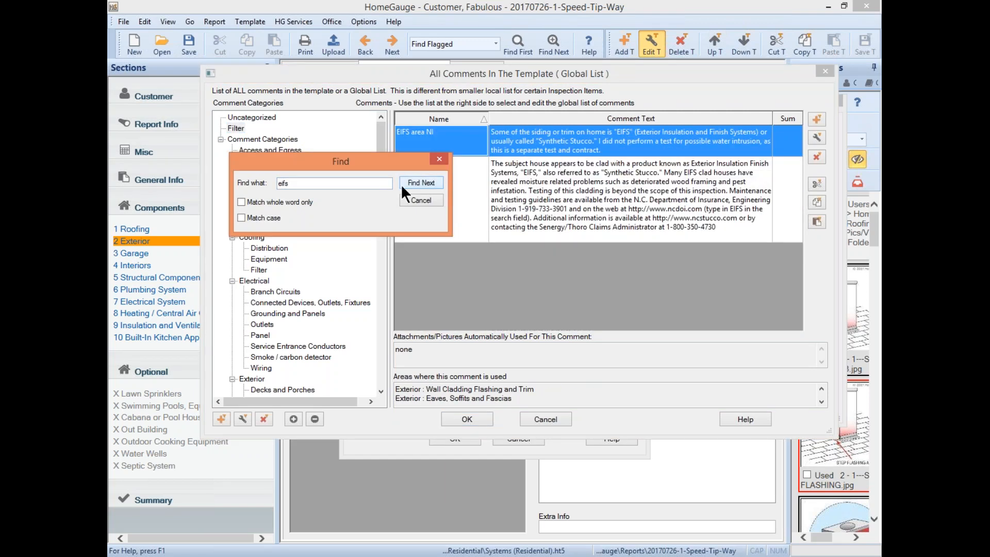
{"action": "left_click", "coordinate": [438, 158]}
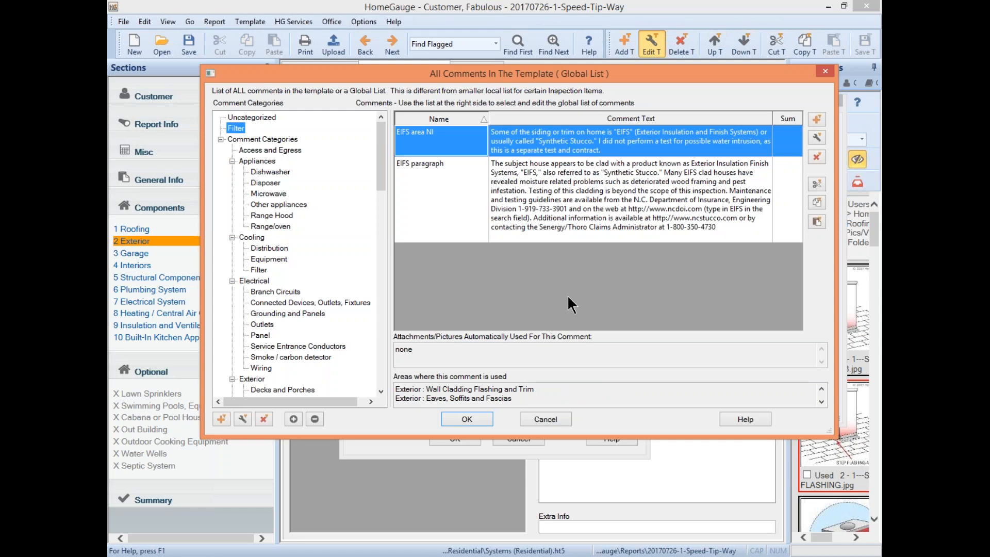
- Add the "EIFS paragraph" comment as the automatic comment of the EIFS siding option and accept the option
{"action": "left_click", "coordinate": [548, 193]}
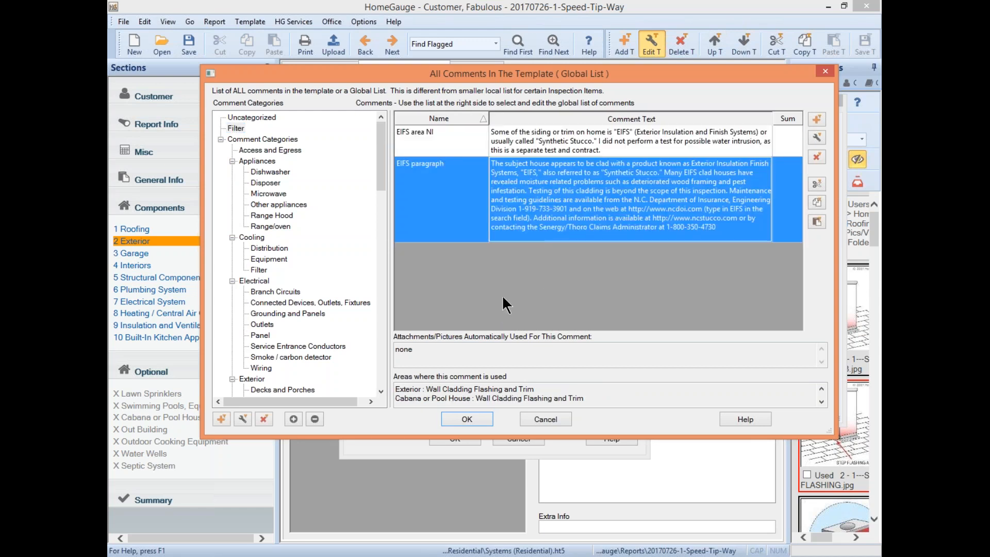
{"action": "left_click", "coordinate": [481, 422]}
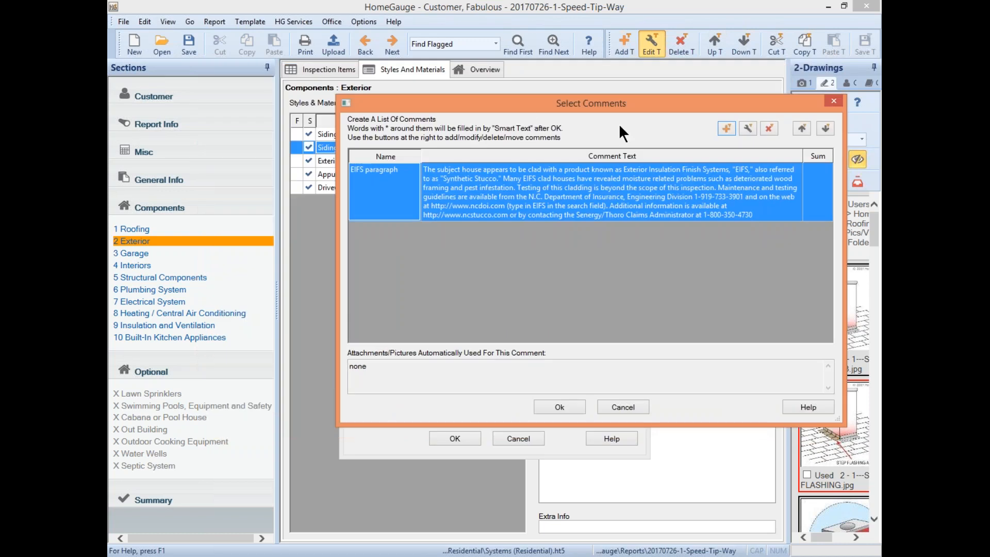
{"action": "left_click", "coordinate": [559, 408]}
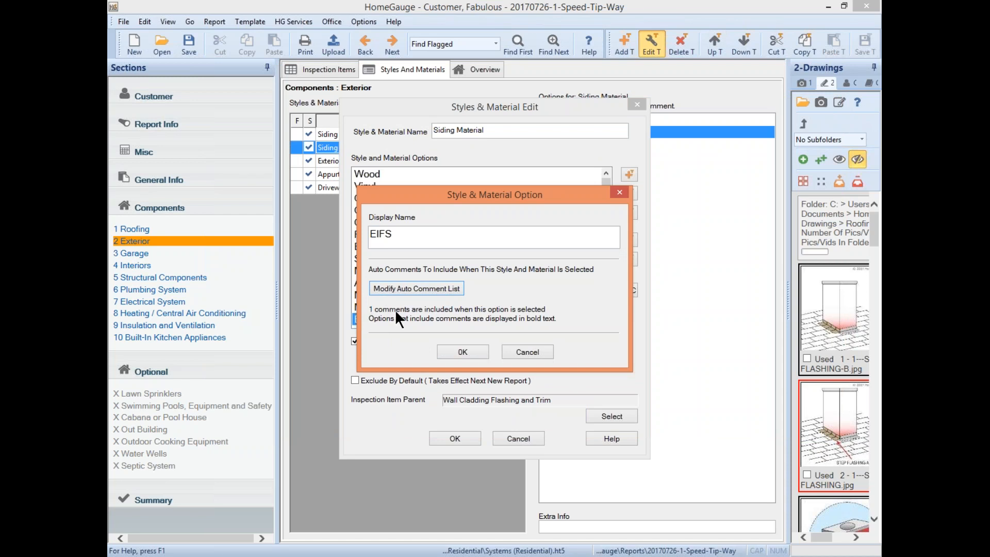
{"action": "left_click", "coordinate": [461, 349]}
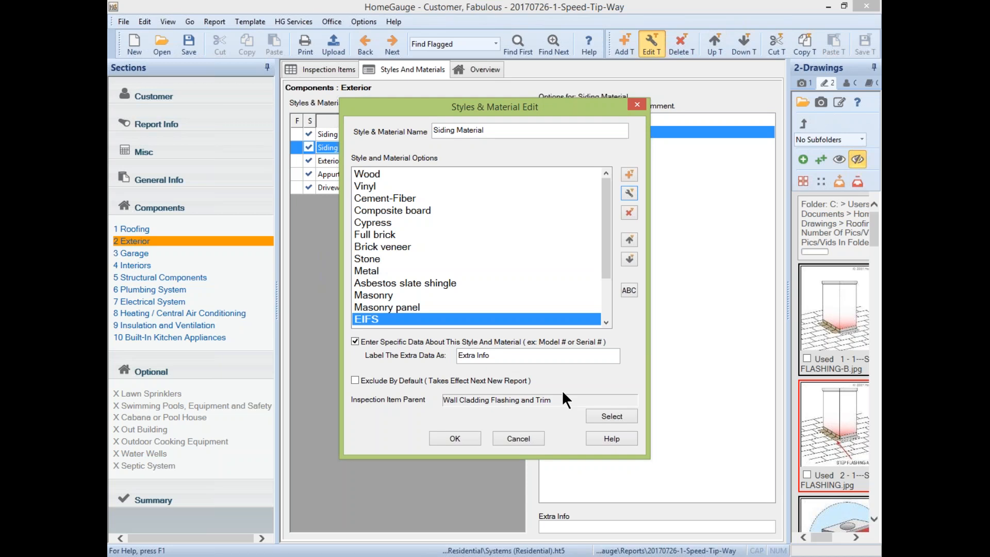
- Keep Wall Cladding Flashing and Trim as the Siding Material's parent inspection item and accept the template edit
{"action": "left_click", "coordinate": [601, 419]}
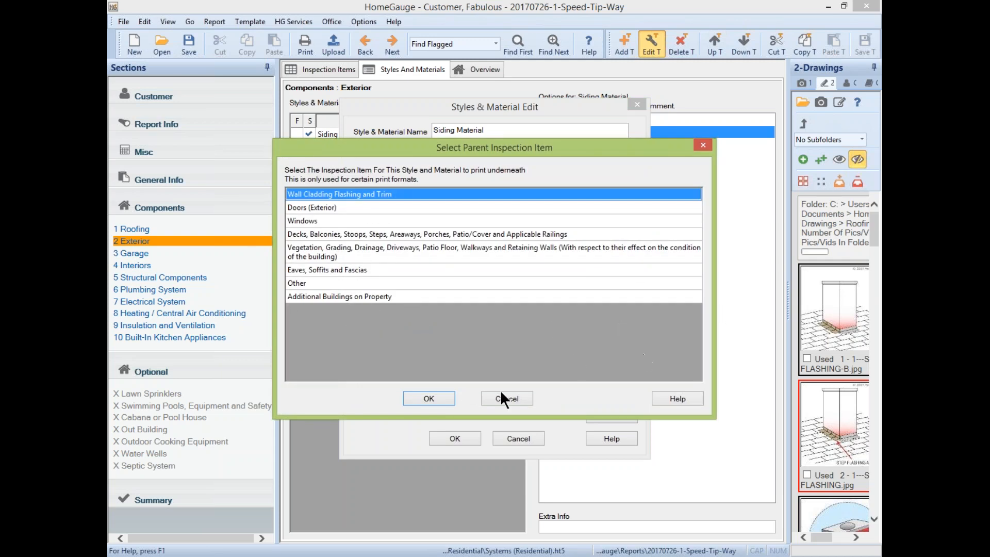
{"action": "left_click", "coordinate": [447, 398]}
{"action": "left_click", "coordinate": [456, 439]}
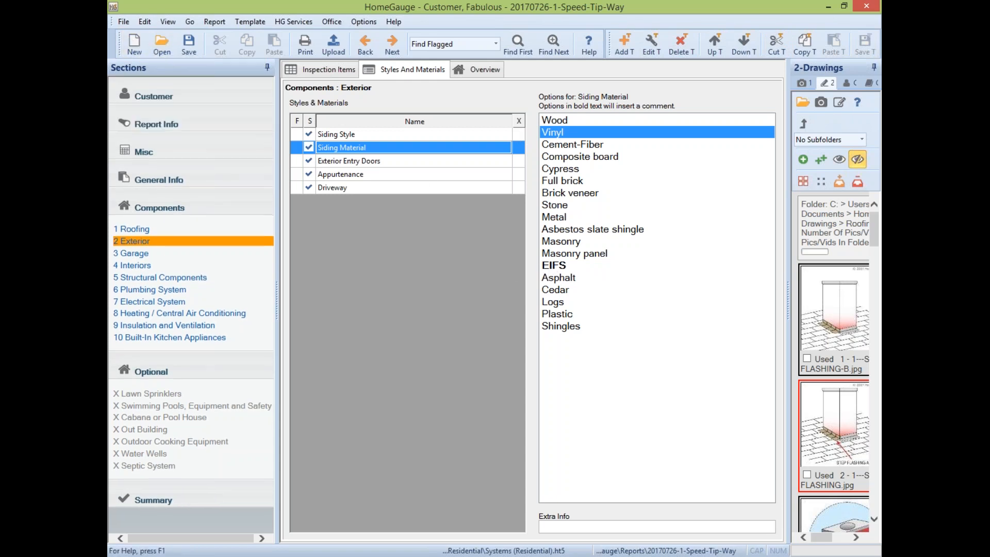
- Start a new report from the Systems (Residential) template without saving changes to the current report
{"action": "left_click", "coordinate": [133, 47]}
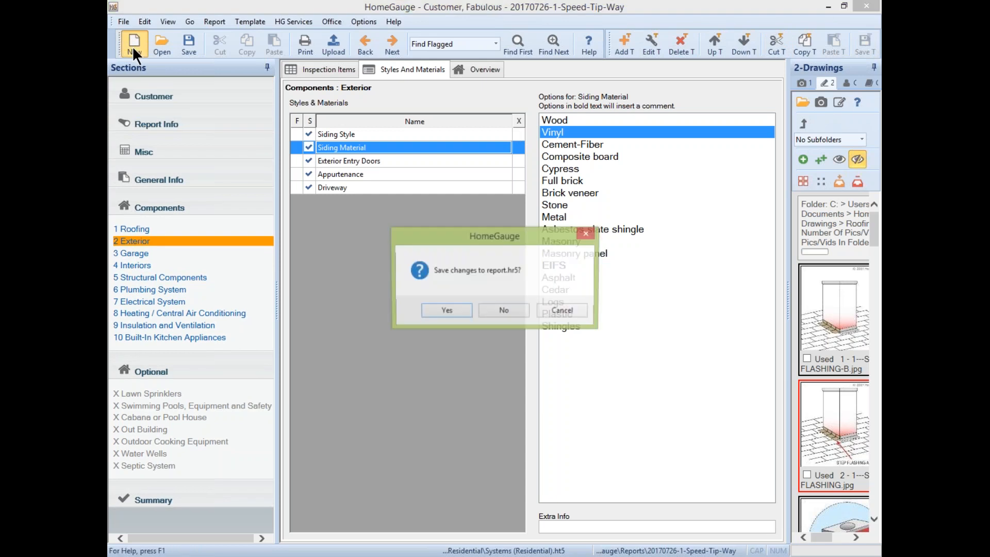
{"action": "left_click", "coordinate": [502, 311]}
{"action": "left_click", "coordinate": [195, 173]}
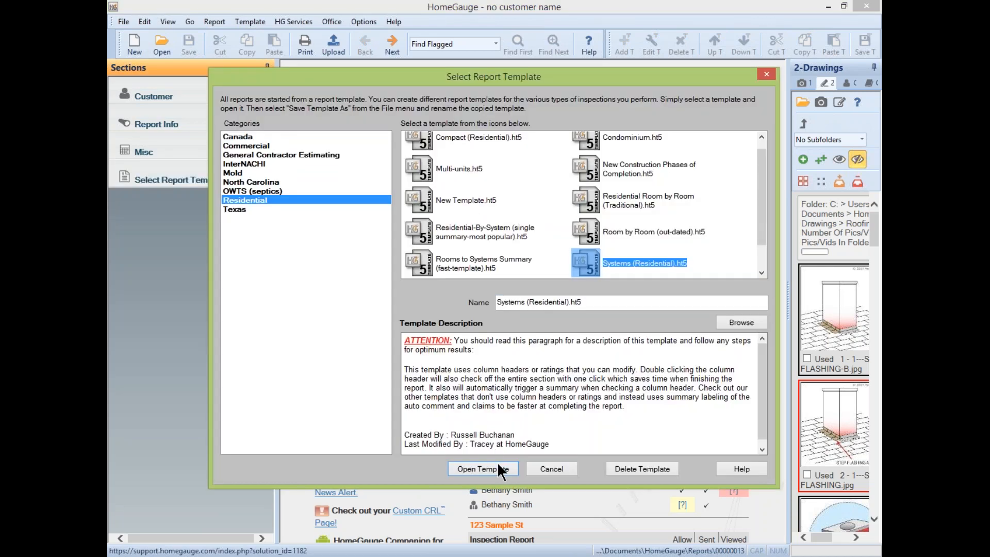
{"action": "left_click", "coordinate": [498, 469]}
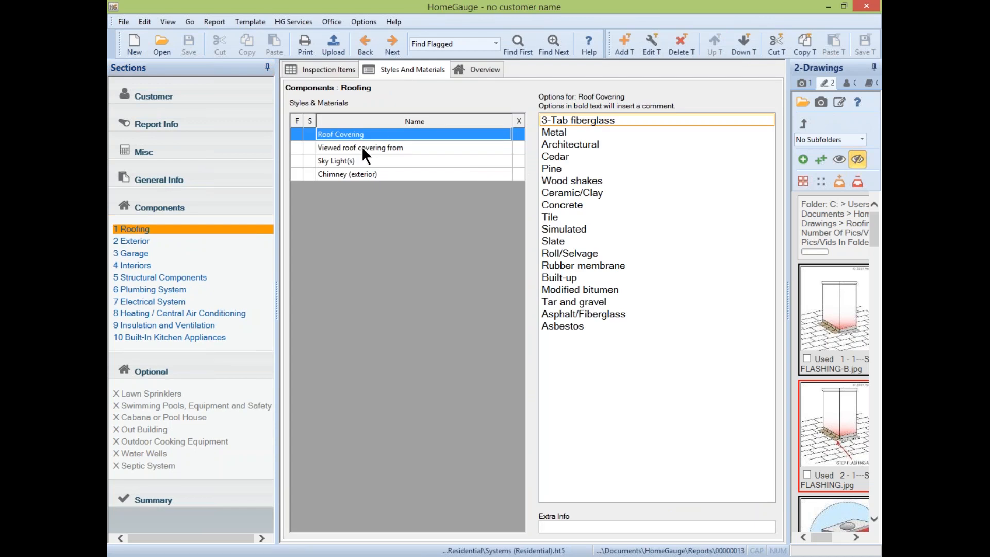
- Check the Exterior section's inspection items, including Wall Cladding Flashing and Trim, and show its Siding Material options
{"action": "left_click", "coordinate": [317, 147]}
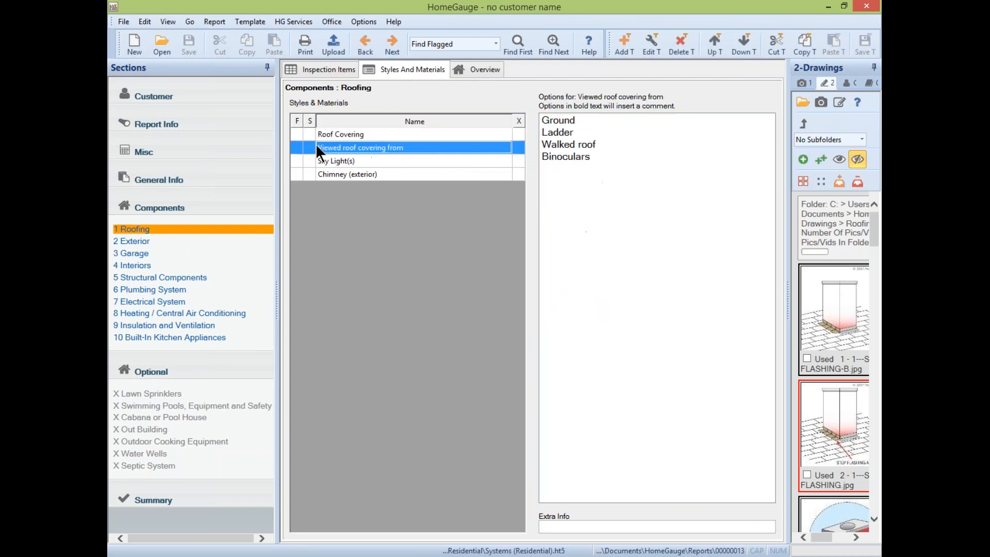
{"action": "left_click", "coordinate": [307, 71]}
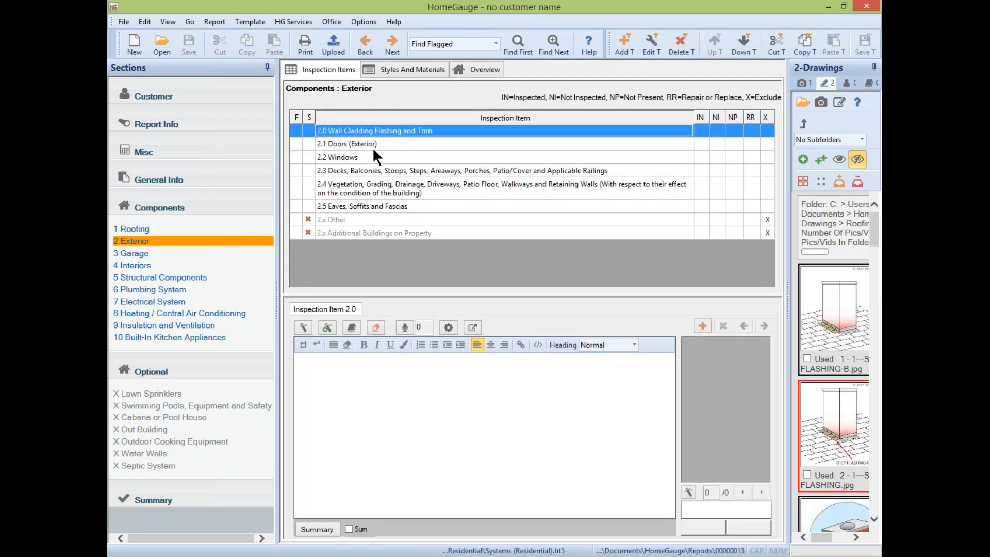
{"action": "left_click", "coordinate": [372, 145]}
{"action": "left_click", "coordinate": [373, 132]}
{"action": "left_click", "coordinate": [400, 70]}
{"action": "left_click", "coordinate": [381, 148]}
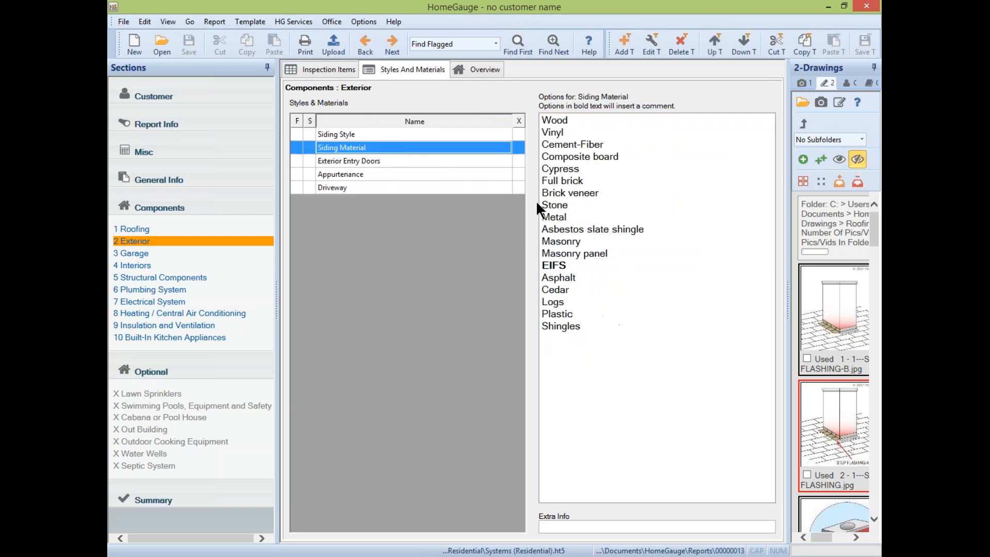
- Choose EIFS as siding material, show the comment inserted in the inspection items, and add "Senergy" to the user dictionary
{"action": "left_click", "coordinate": [557, 264]}
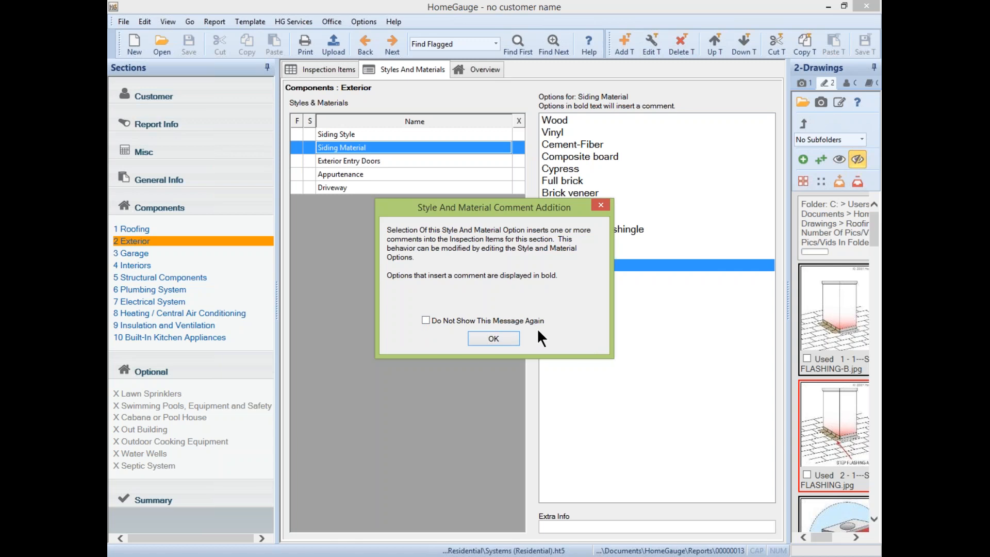
{"action": "left_click", "coordinate": [505, 335]}
{"action": "left_click", "coordinate": [331, 70]}
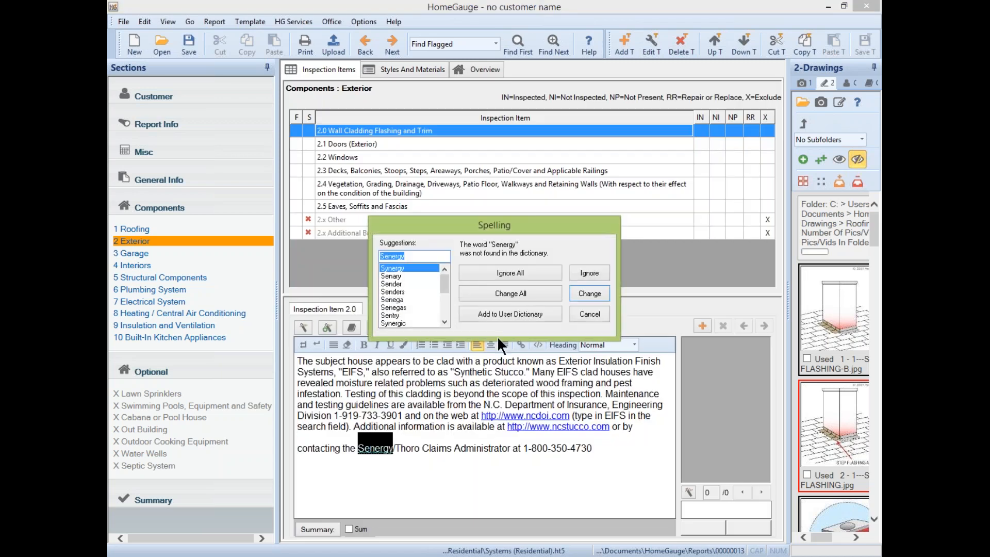
{"action": "left_click", "coordinate": [515, 315]}
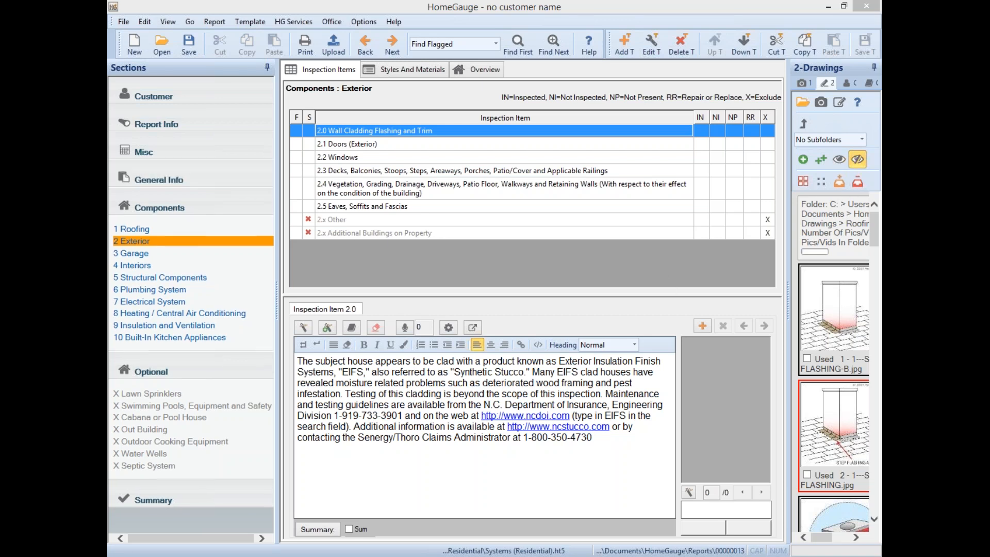
- Duplicate the Roofing section, naming the existing one Main Roof and the new one Garage Roof
{"action": "left_click", "coordinate": [207, 203]}
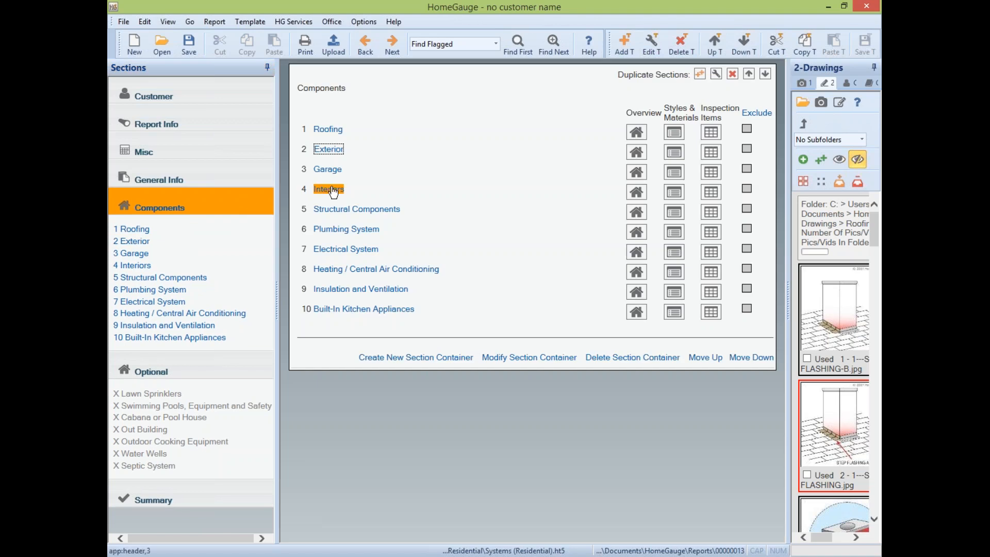
{"action": "left_click", "coordinate": [701, 73]}
{"action": "left_click", "coordinate": [369, 191]}
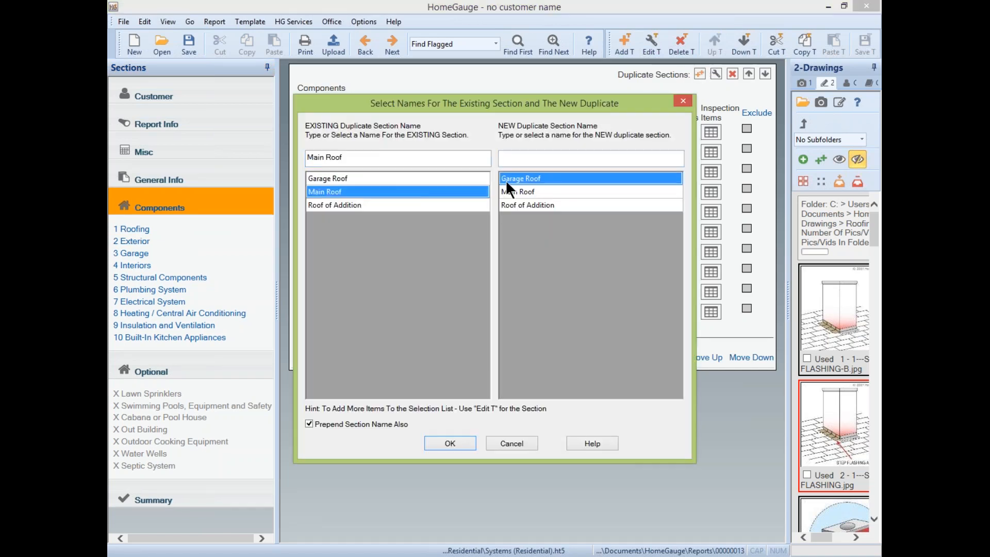
{"action": "left_click", "coordinate": [533, 191]}
{"action": "left_click", "coordinate": [442, 440]}
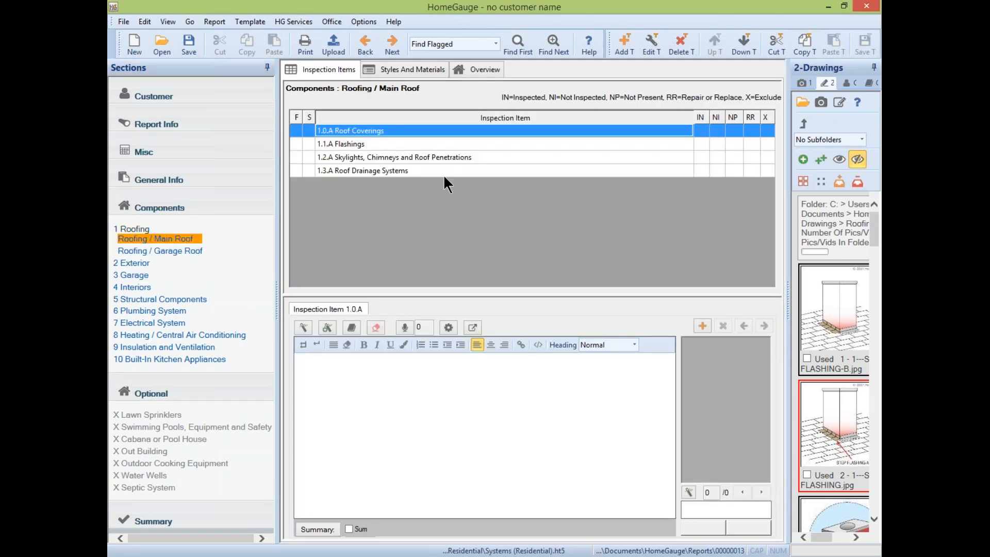
- Add the FLASHING-B drawing to the Roof Coverings inspection item of the Garage Roof section
{"action": "left_click", "coordinate": [398, 72]}
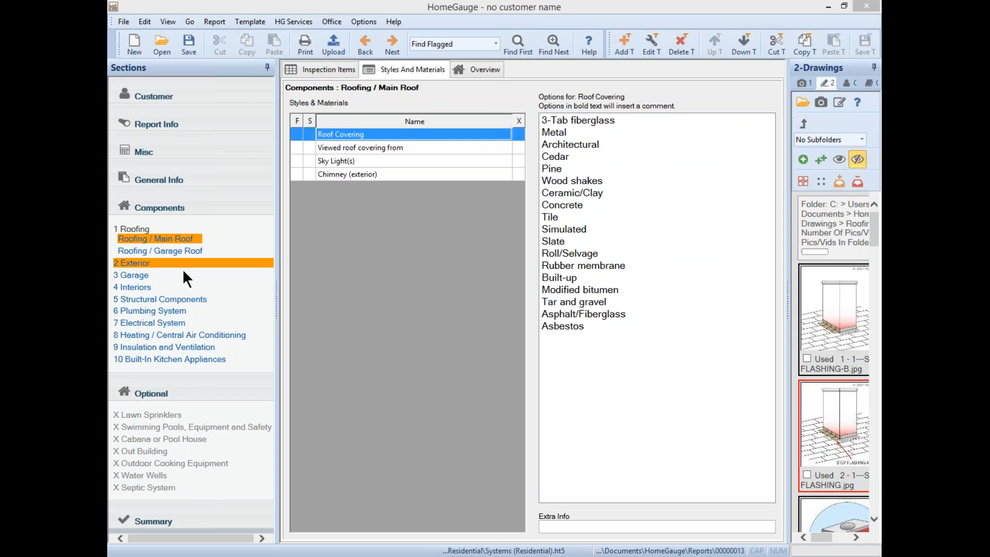
{"action": "left_click", "coordinate": [188, 248]}
{"action": "left_click", "coordinate": [331, 70]}
{"action": "mouse_move", "coordinate": [795, 308]}
{"action": "left_mouse_down"}
{"action": "mouse_move", "coordinate": [726, 394]}
{"action": "mouse_move", "coordinate": [694, 382]}
{"action": "left_mouse_up"}
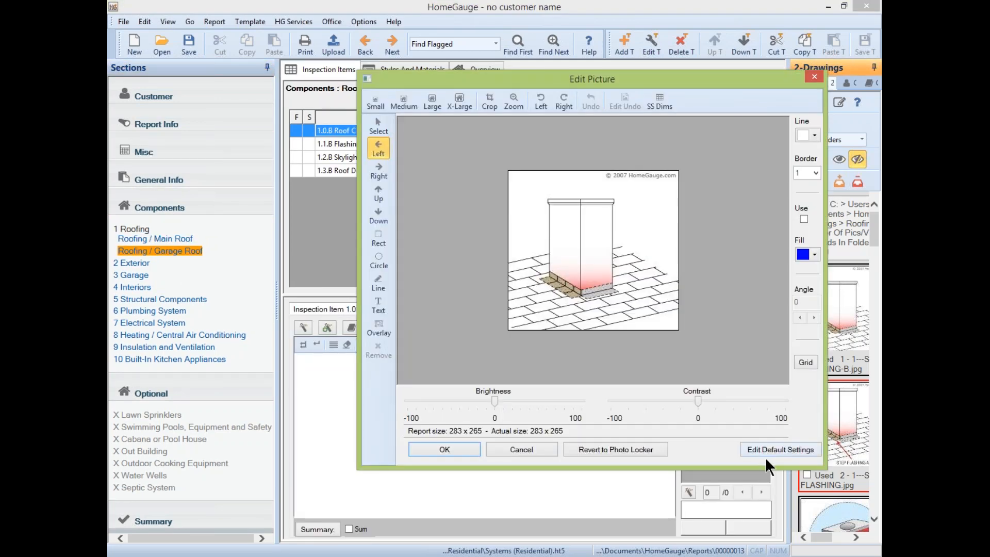
- Open the default picture edit settings and review the picture display widths and the arrow, rectangle, text and grid defaults
{"action": "left_click", "coordinate": [767, 448]}
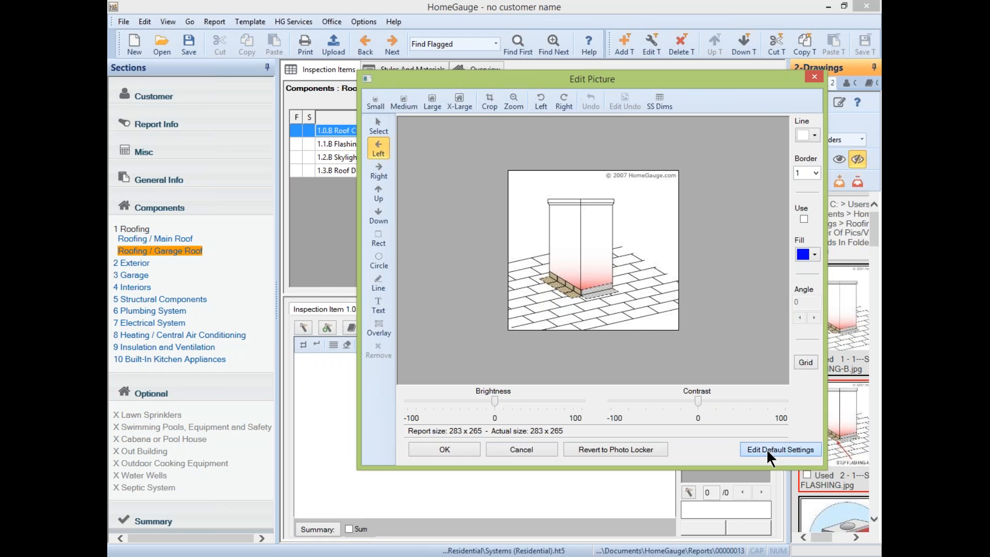
{"action": "left_click", "coordinate": [521, 189]}
{"action": "left_click", "coordinate": [519, 199]}
{"action": "left_click", "coordinate": [516, 208]}
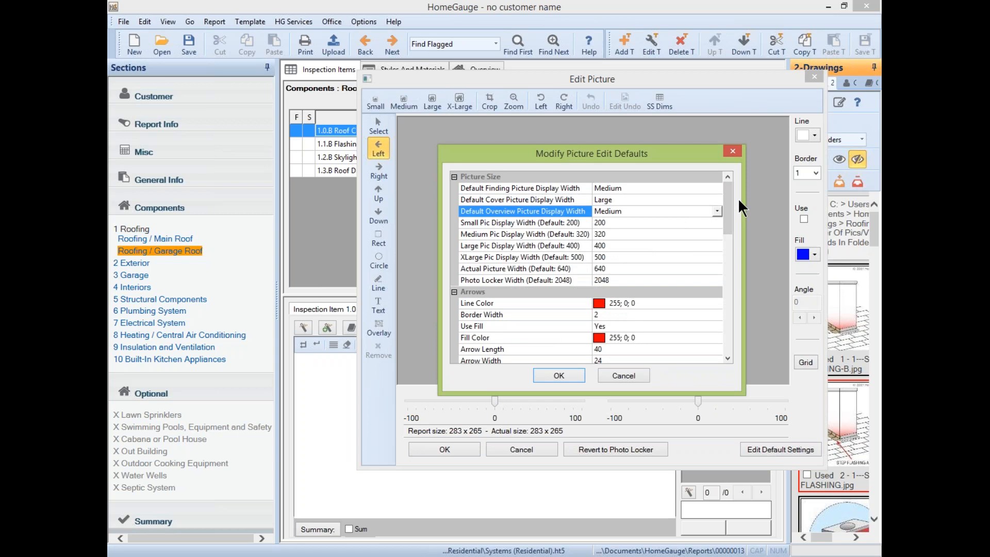
{"action": "left_click_drag", "start_coordinate": [727, 197], "coordinate": [729, 206]}
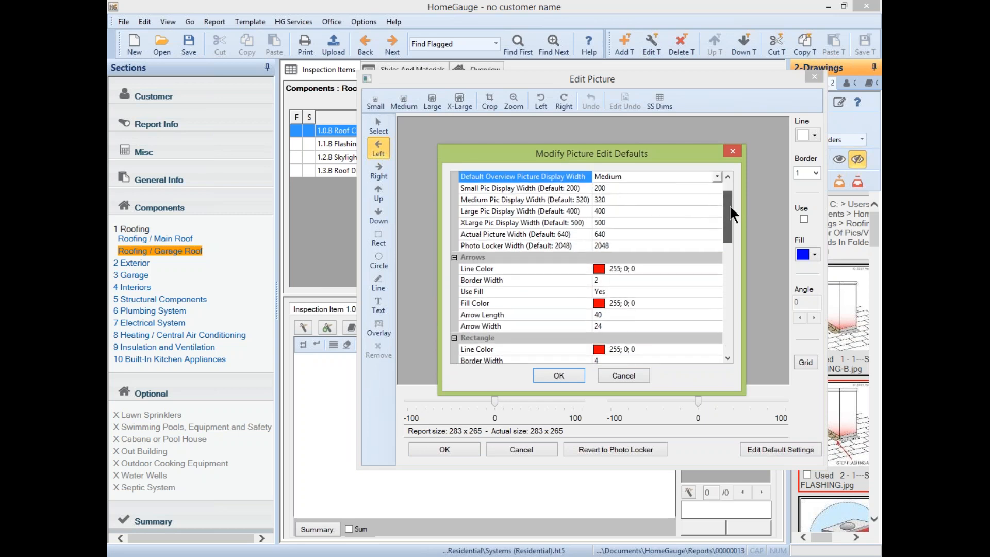
{"action": "left_click_drag", "start_coordinate": [729, 205], "coordinate": [717, 344]}
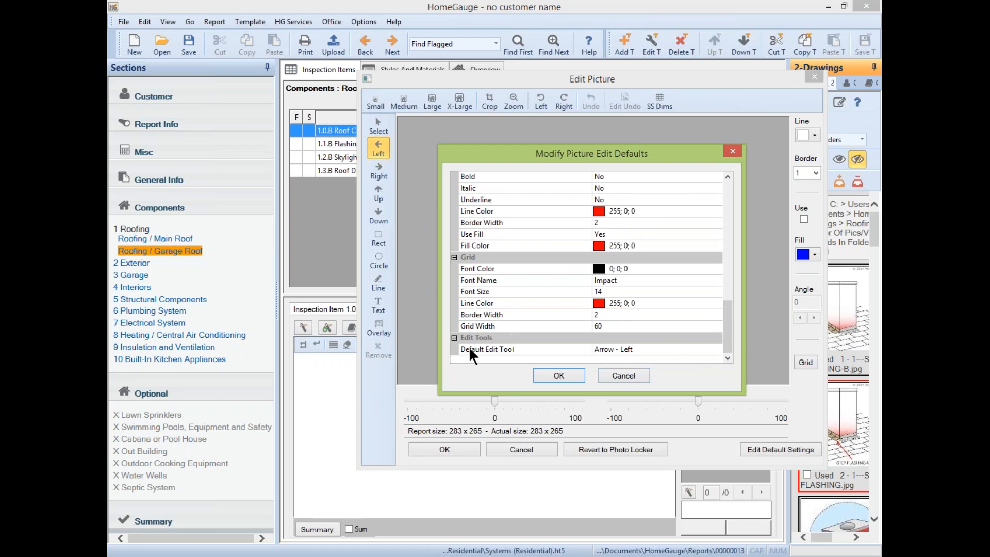
- Show the available choices for the Default Edit Tool, and close the default settings and the picture editor without changes
{"action": "left_click", "coordinate": [626, 346]}
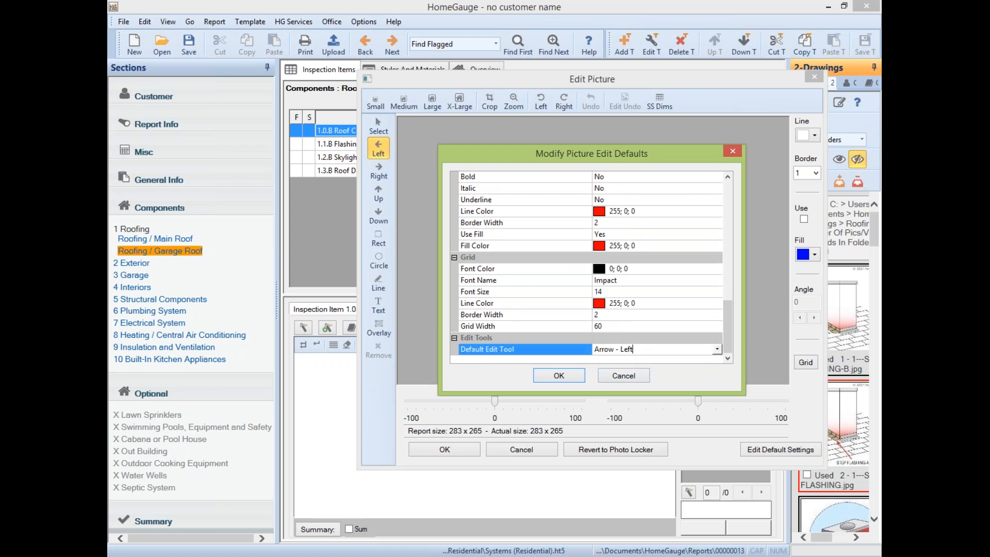
{"action": "left_click", "coordinate": [717, 349]}
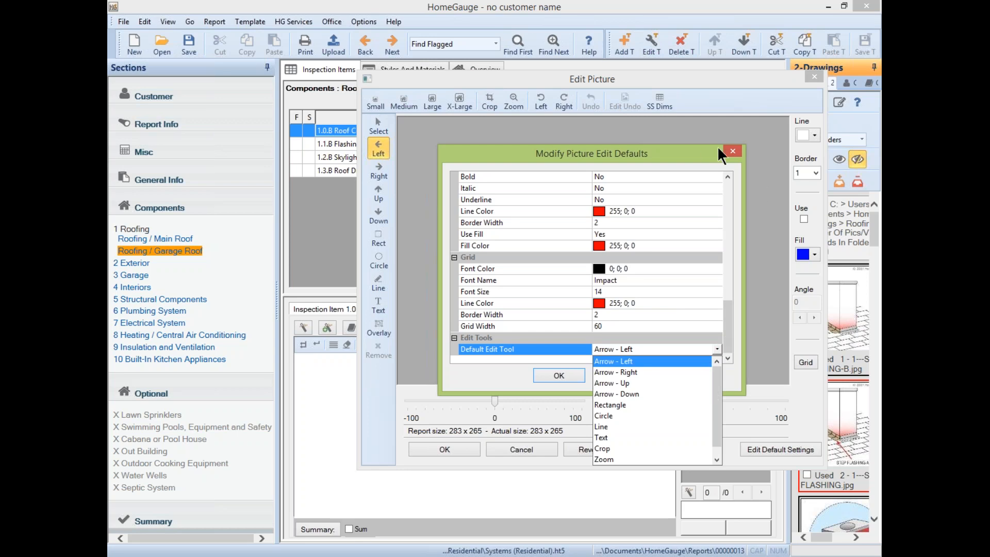
{"action": "left_click", "coordinate": [731, 152]}
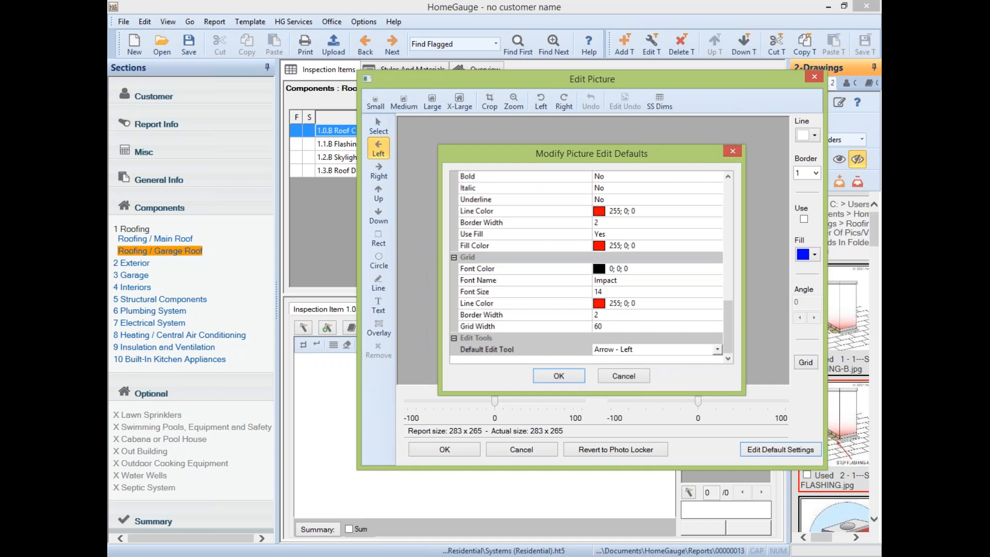
{"action": "left_click", "coordinate": [731, 151]}
{"action": "left_click", "coordinate": [815, 78]}
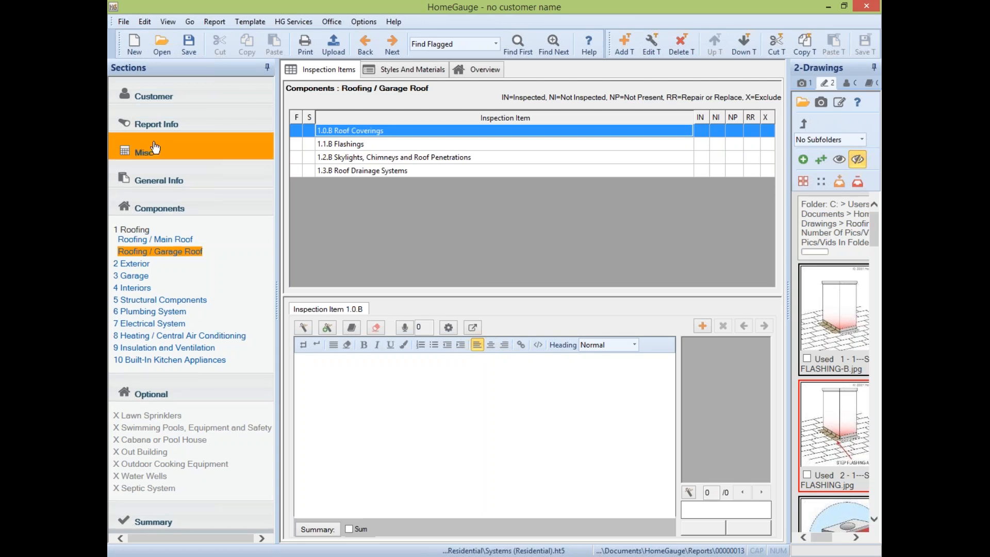
- Insert the "downspout defect" comment as one comment into the Main Roof section's Roof Drainage Systems item
{"action": "left_click", "coordinate": [173, 240]}
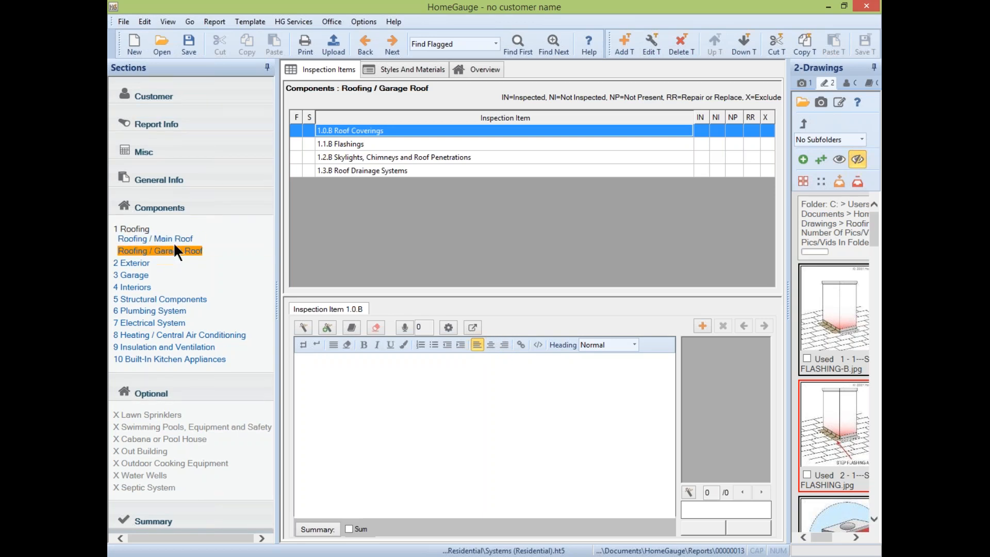
{"action": "left_click", "coordinate": [426, 171]}
{"action": "left_click", "coordinate": [306, 326]}
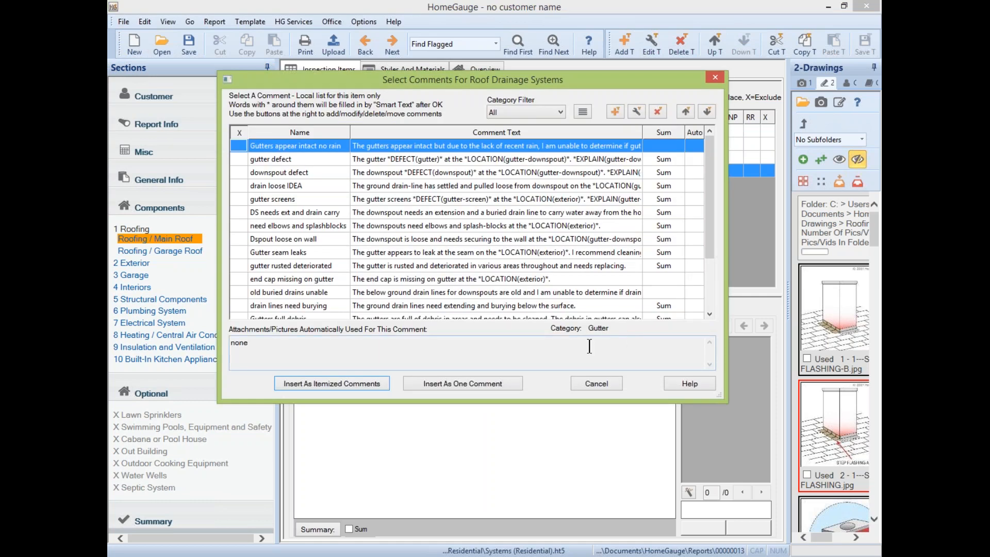
{"action": "left_click", "coordinate": [419, 172]}
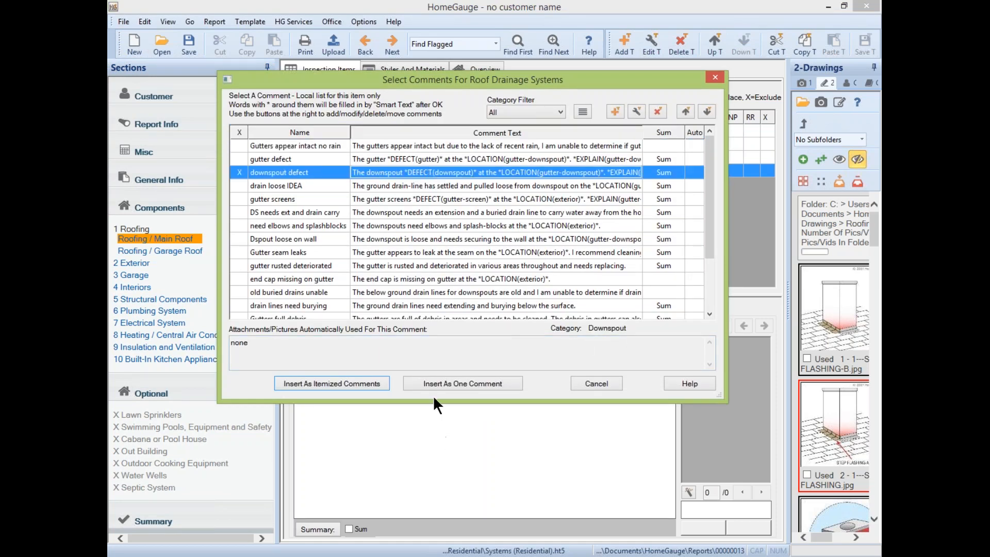
{"action": "left_click", "coordinate": [452, 379]}
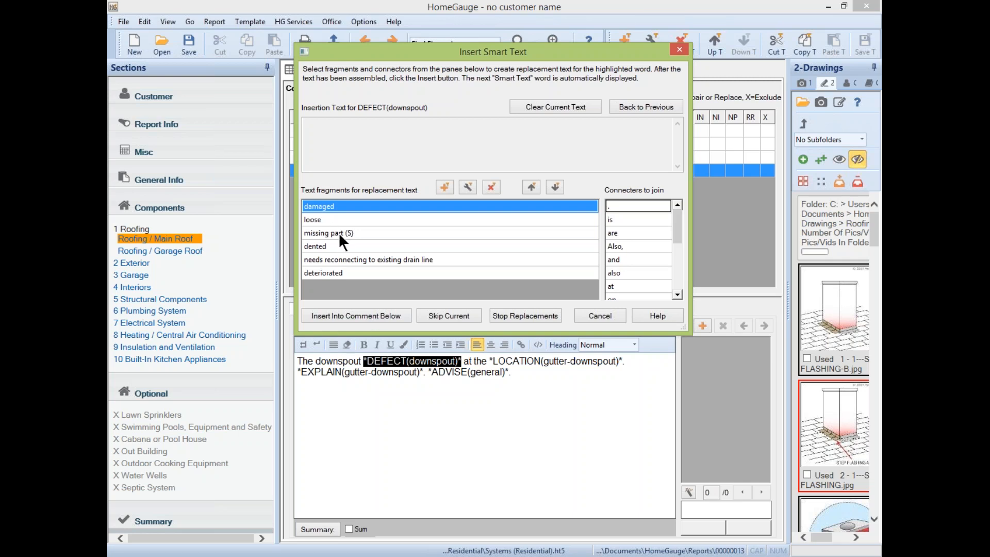
- Fill the downspout comment's defect with "damaged" and its location with "front (right of main entry)"
{"action": "left_click", "coordinate": [339, 205]}
{"action": "left_click", "coordinate": [391, 316]}
{"action": "left_click", "coordinate": [377, 211]}
{"action": "left_click", "coordinate": [357, 313]}
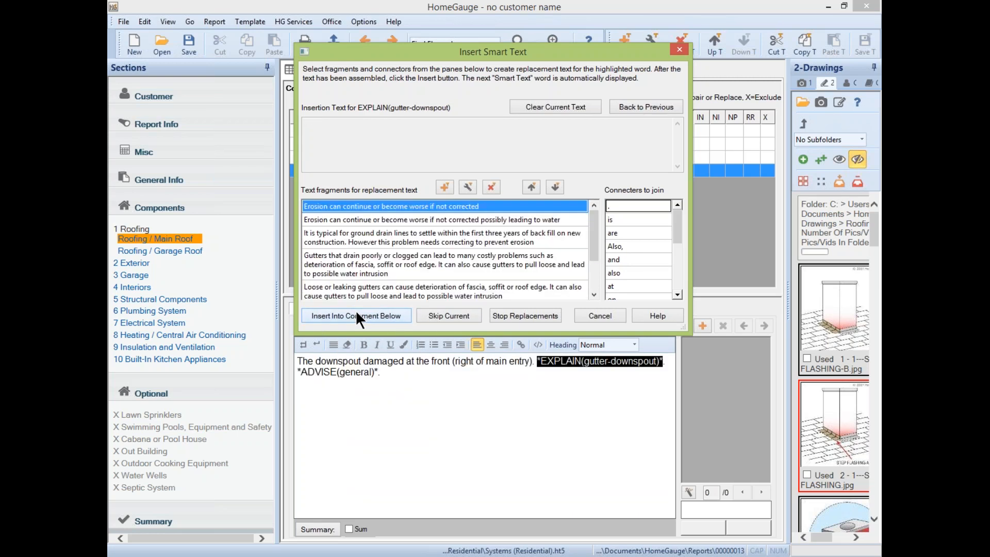
- Complete the comment with the explanation about gutters that drain poorly or are clogged and the advice "A qualified person should repair or replace as needed"
{"action": "left_click", "coordinate": [389, 262]}
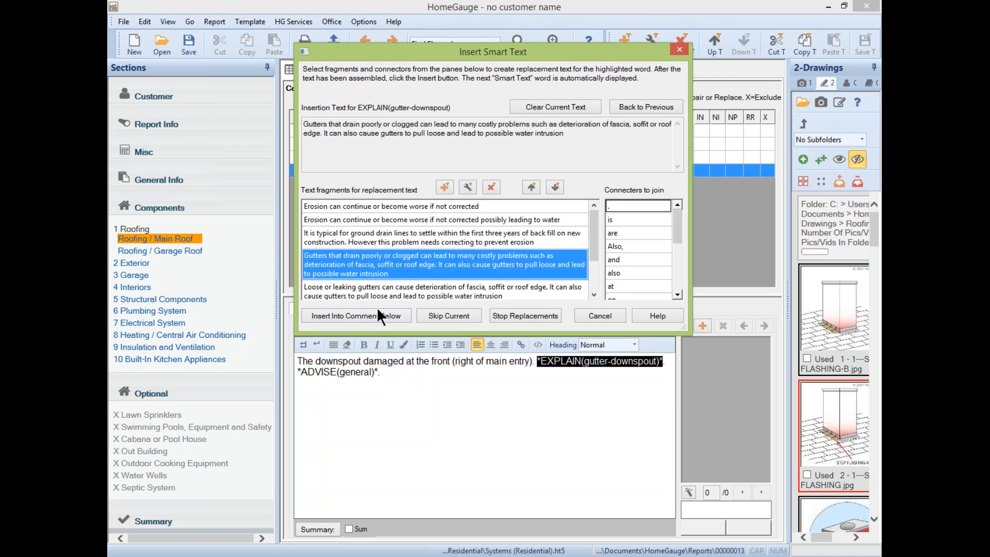
{"action": "left_click", "coordinate": [378, 313]}
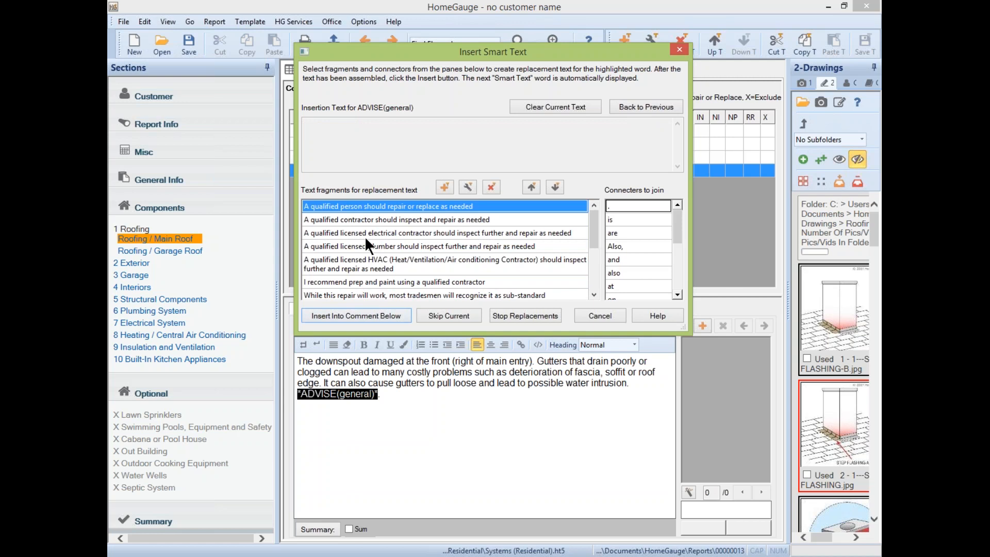
{"action": "left_click", "coordinate": [366, 202]}
{"action": "left_click", "coordinate": [361, 315]}
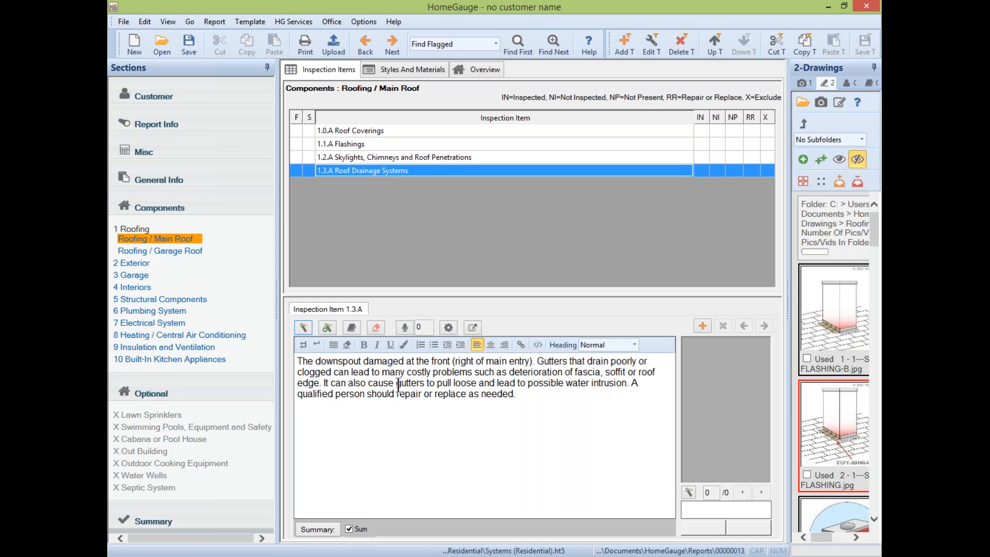
- Add a second comment to Roof Drainage Systems reading "The ball is blue." and start saving it to the template with the short name Ball
{"action": "left_click", "coordinate": [703, 325]}
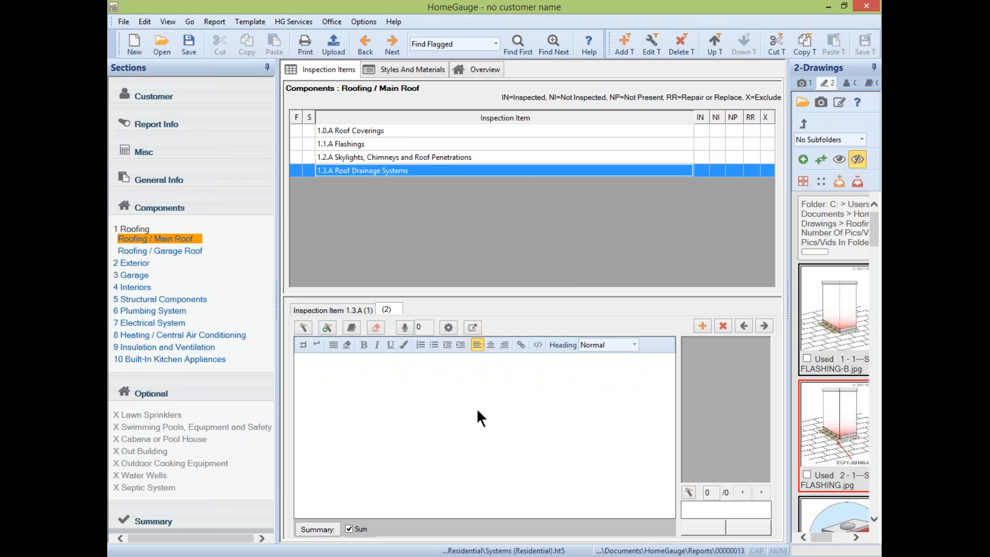
{"action": "type", "text": "The ball is blue."}
{"action": "left_click", "coordinate": [328, 328]}
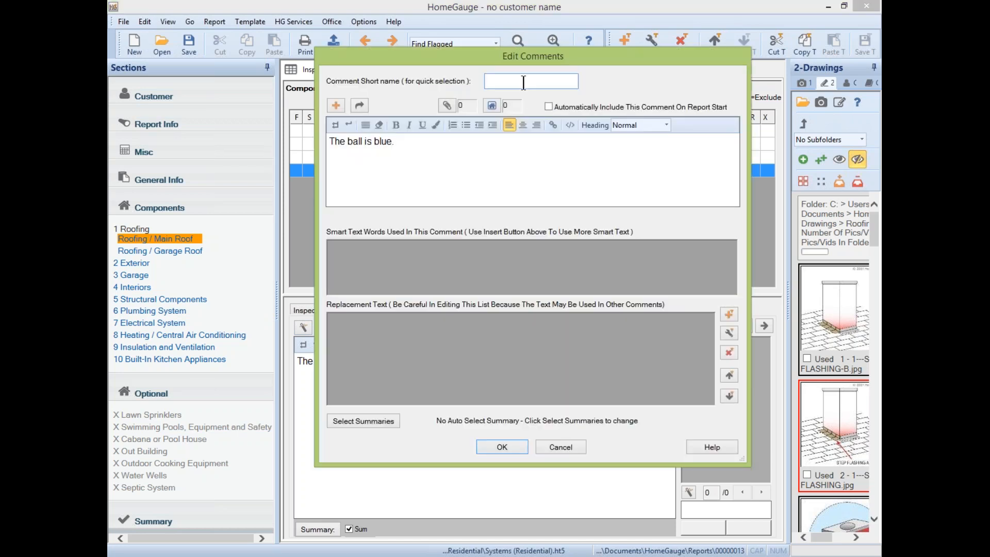
{"action": "type", "text": "Ball"}
- Select "blue" in the comment text and create a new Smart Text word named Color for it
{"action": "left_click", "coordinate": [358, 142]}
{"action": "left_click_drag", "start_coordinate": [374, 141], "coordinate": [393, 142]}
{"action": "left_click", "coordinate": [334, 104]}
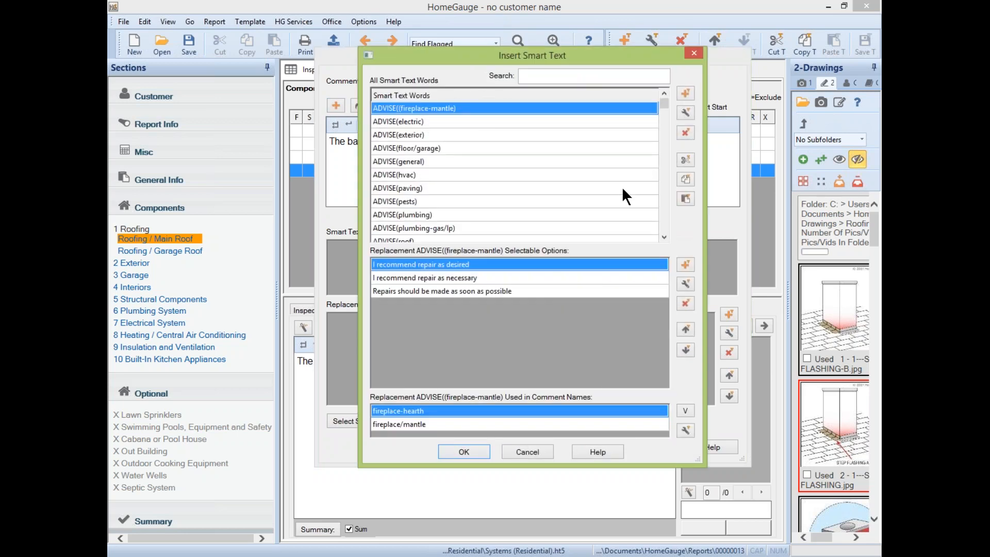
{"action": "mouse_move", "coordinate": [663, 105]}
{"action": "left_mouse_down"}
{"action": "mouse_move", "coordinate": [673, 240]}
{"action": "mouse_move", "coordinate": [665, 114]}
{"action": "left_mouse_up"}
{"action": "left_click", "coordinate": [488, 173]}
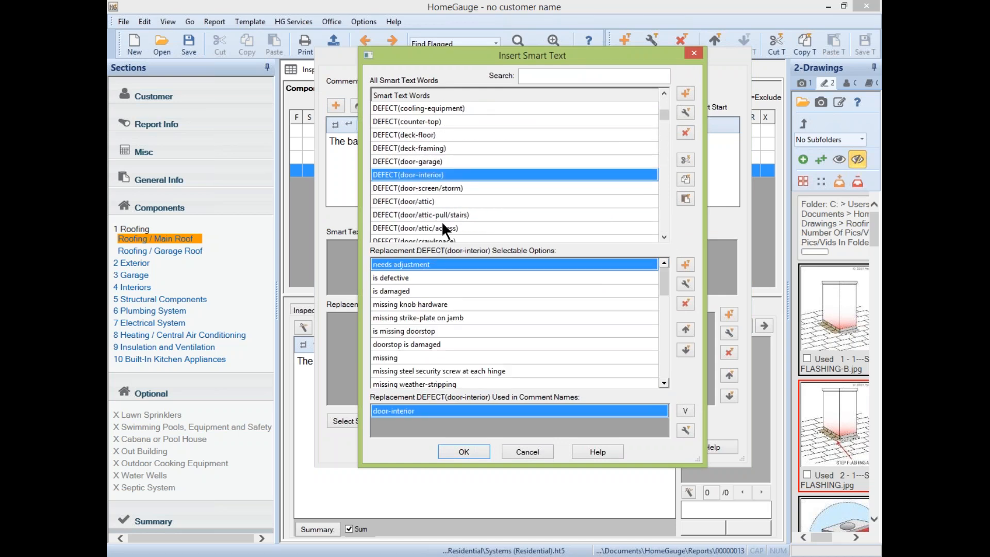
{"action": "left_click_drag", "start_coordinate": [658, 278], "coordinate": [663, 243]}
{"action": "left_click", "coordinate": [686, 92]}
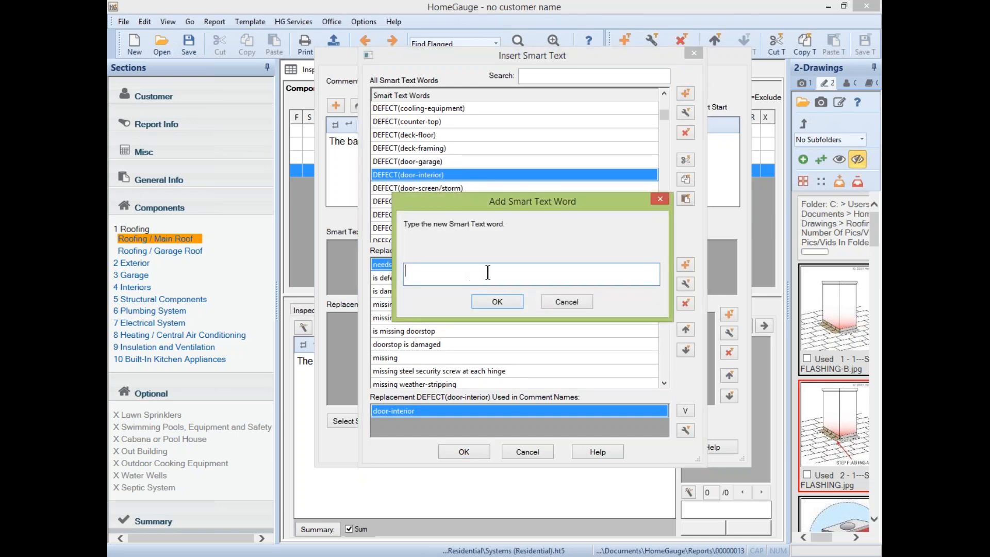
{"action": "type", "text": "Color"}
{"action": "left_click", "coordinate": [514, 301]}
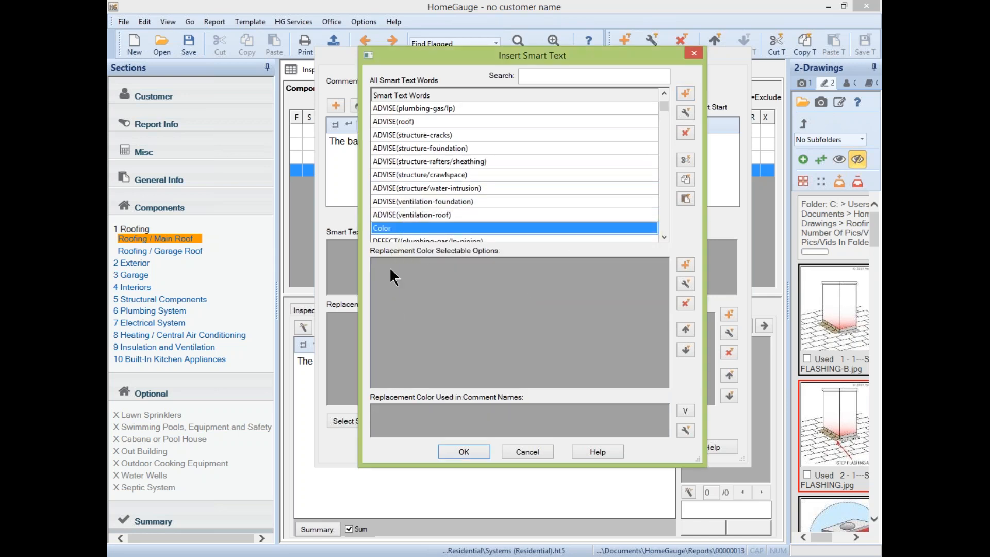
- Add red, blue and green as replacement text options for the Color Smart Text word
{"action": "left_click", "coordinate": [684, 264]}
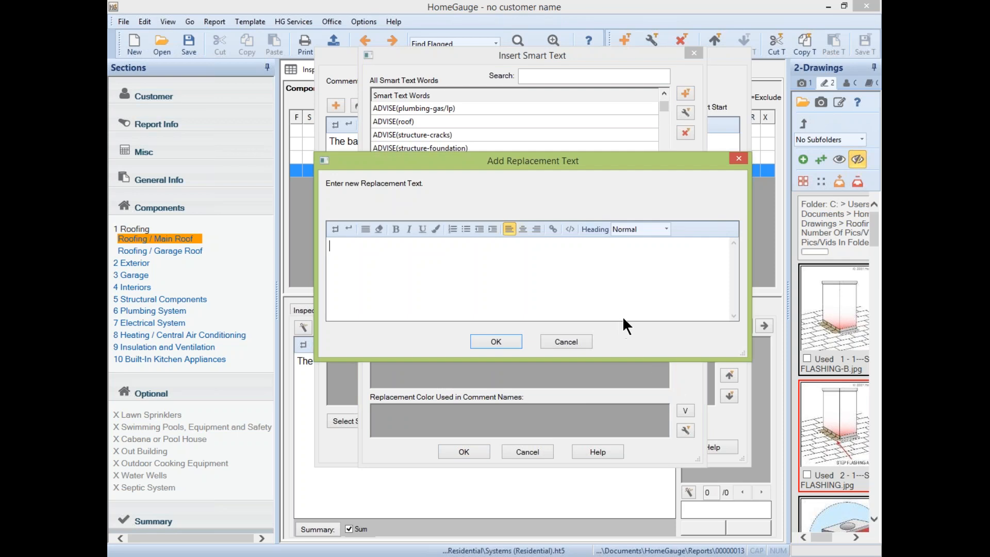
{"action": "type", "text": "Red"}
{"action": "key", "text": "BackSpace"}
{"action": "key", "text": "BackSpace"}
{"action": "key", "text": "BackSpace"}
{"action": "type", "text": "red"}
{"action": "left_click", "coordinate": [519, 342]}
{"action": "left_click", "coordinate": [680, 268]}
{"action": "type", "text": "blue"}
{"action": "left_click", "coordinate": [506, 336]}
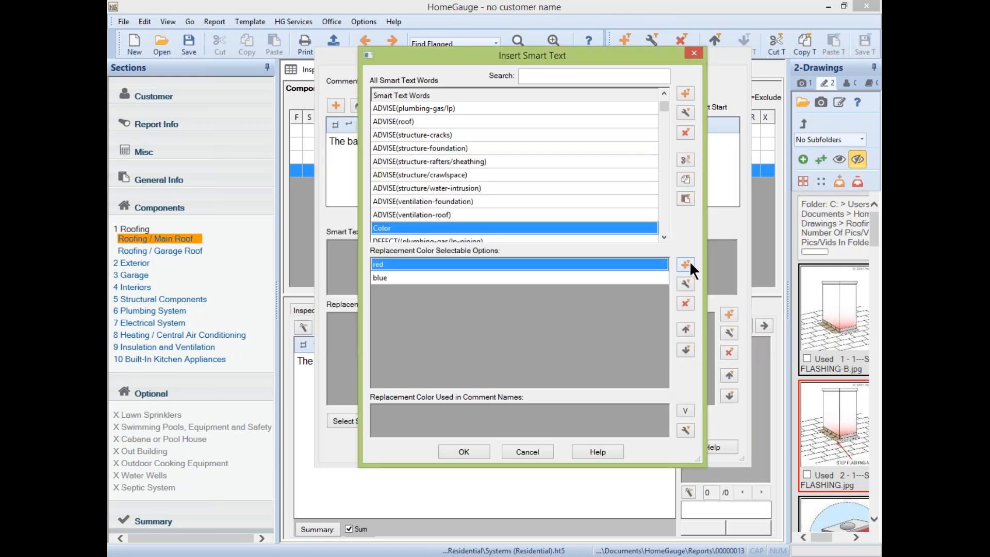
{"action": "left_click", "coordinate": [686, 265]}
{"action": "type", "text": "green"}
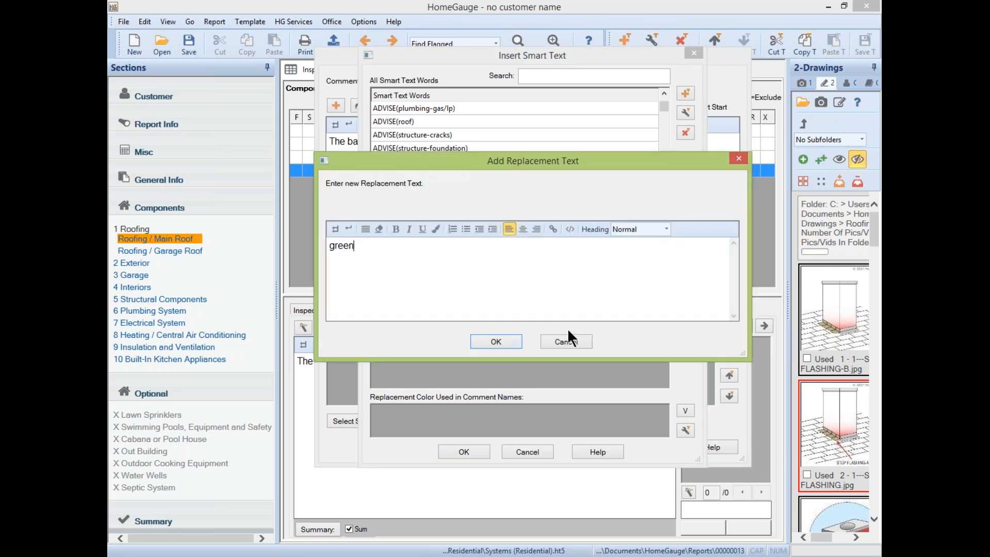
{"action": "left_click", "coordinate": [496, 341]}
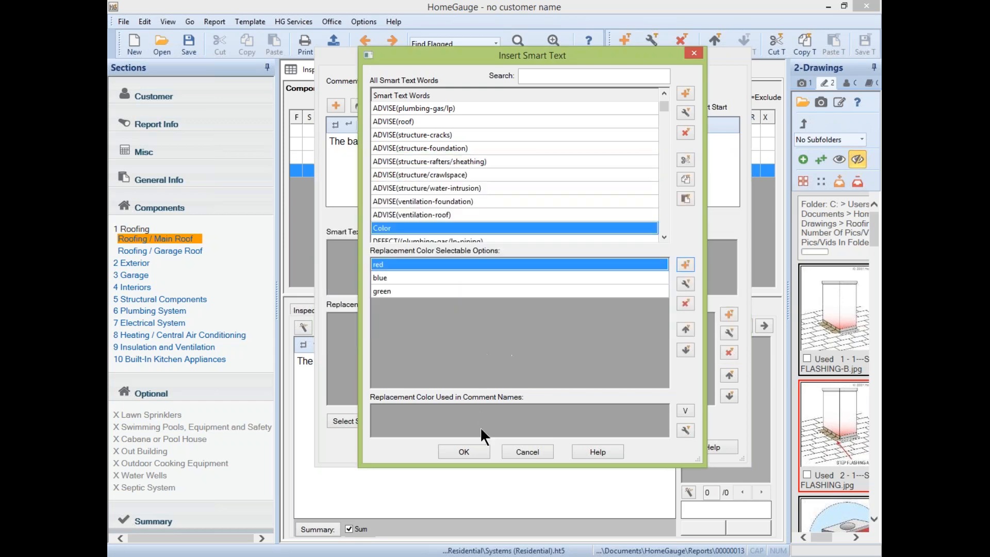
- Replace "blue" in the Ball comment with the Color Smart Text word and save the comment in the Disposer category
{"action": "left_click", "coordinate": [480, 449]}
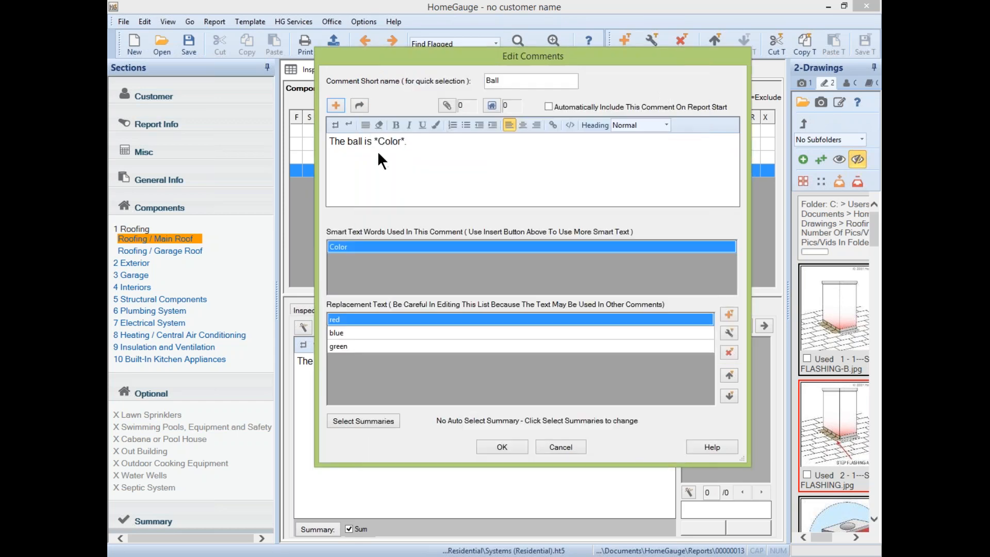
{"action": "left_click_drag", "start_coordinate": [374, 143], "coordinate": [407, 143]}
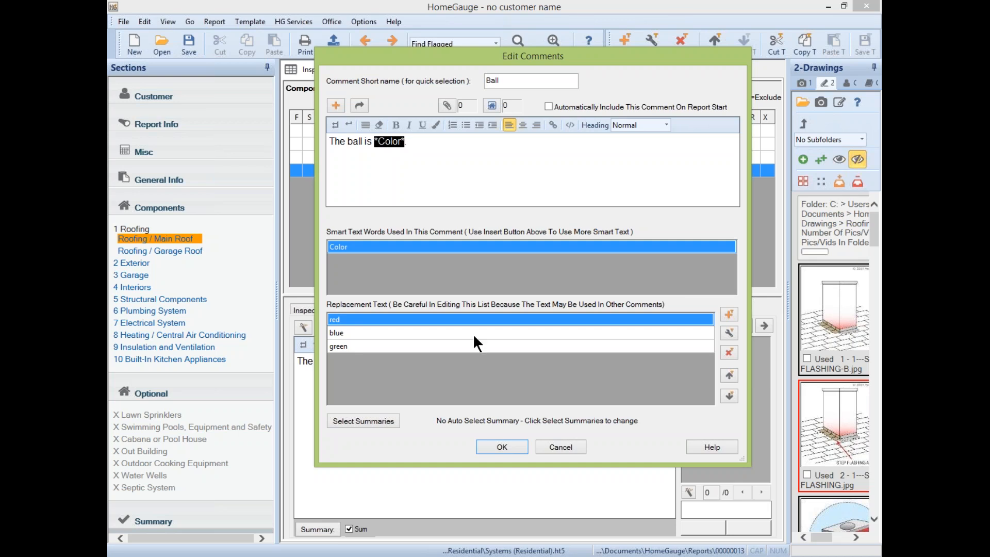
{"action": "left_click", "coordinate": [500, 447]}
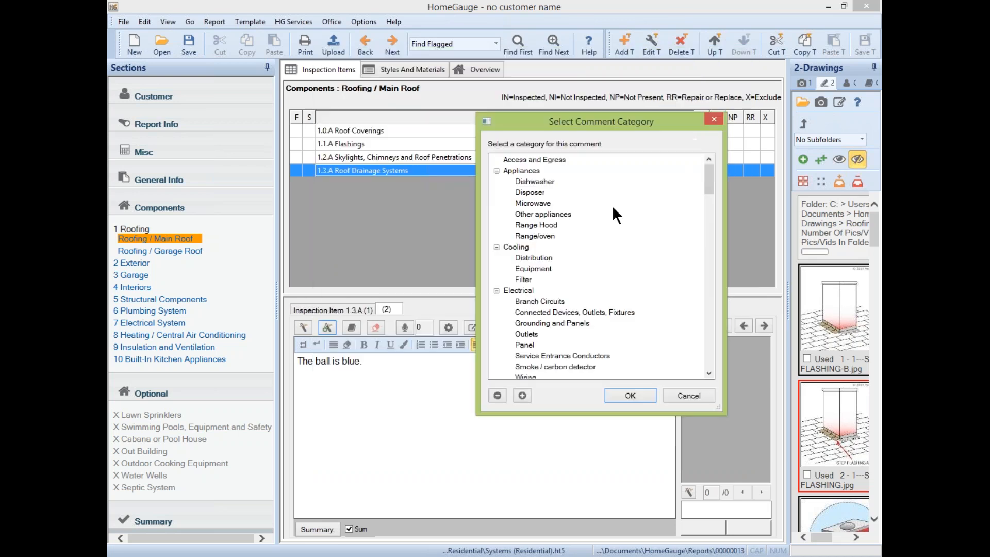
{"action": "left_click", "coordinate": [625, 396]}
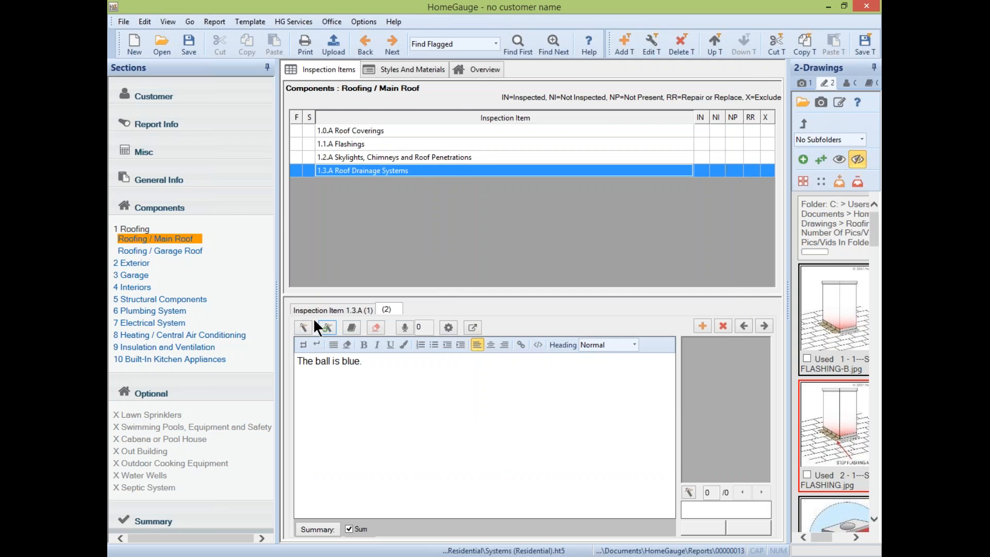
- Add a third comment to Roof Drainage Systems and insert the saved Ball comment into it as one comment
{"action": "left_click", "coordinate": [303, 322]}
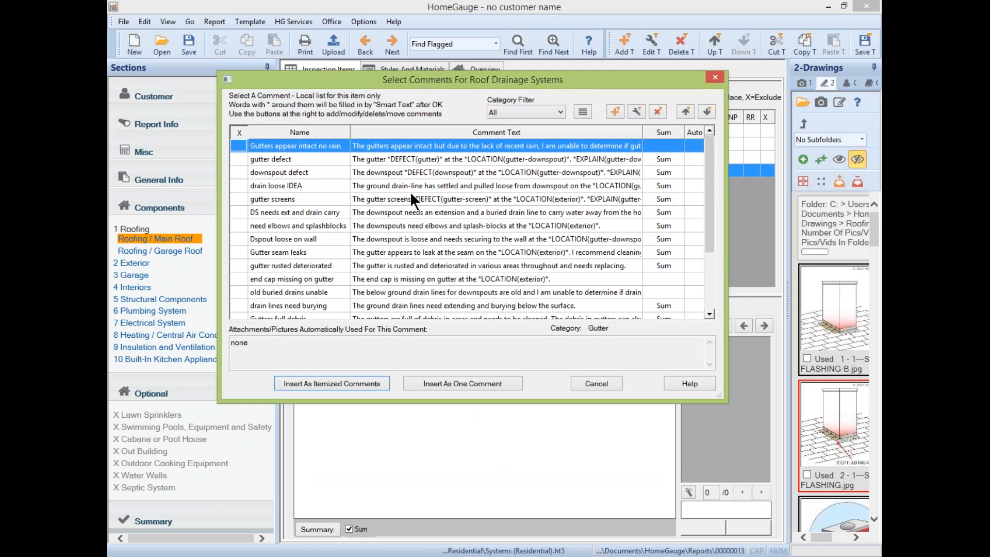
{"action": "left_click", "coordinate": [715, 80]}
{"action": "left_click", "coordinate": [392, 313]}
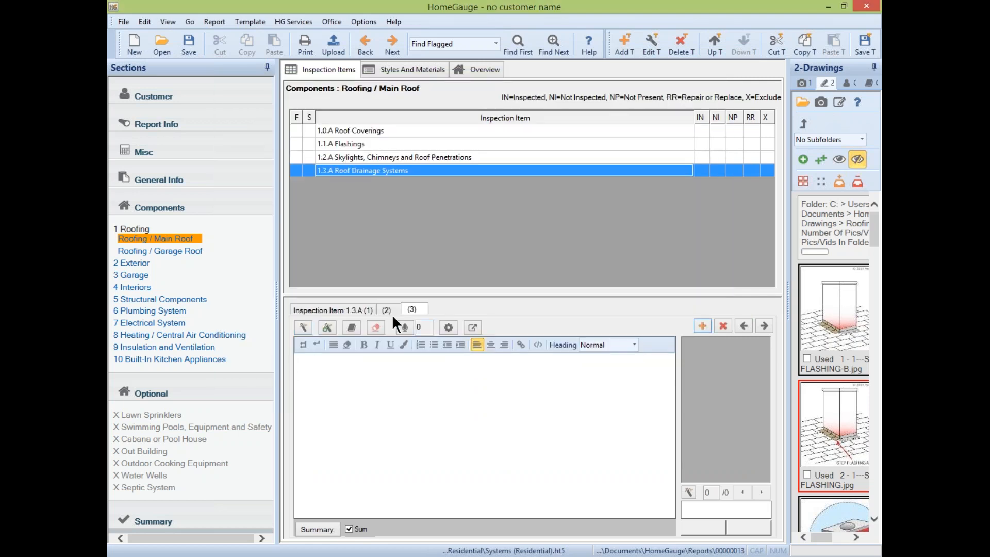
{"action": "double_click", "coordinate": [384, 168]}
{"action": "scroll", "coordinate": [707, 158], "scroll_direction": "down", "scroll_amount": 3}
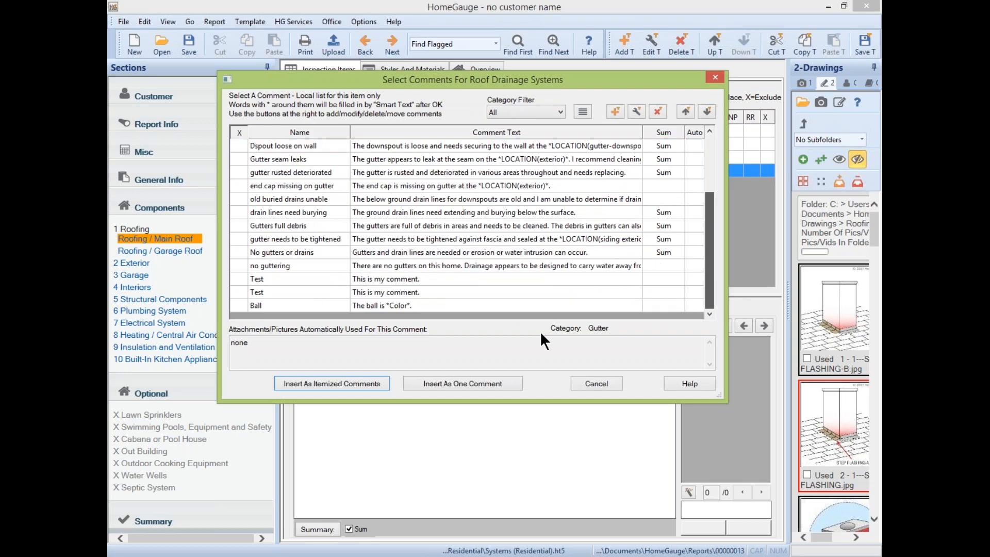
{"action": "left_click", "coordinate": [358, 304]}
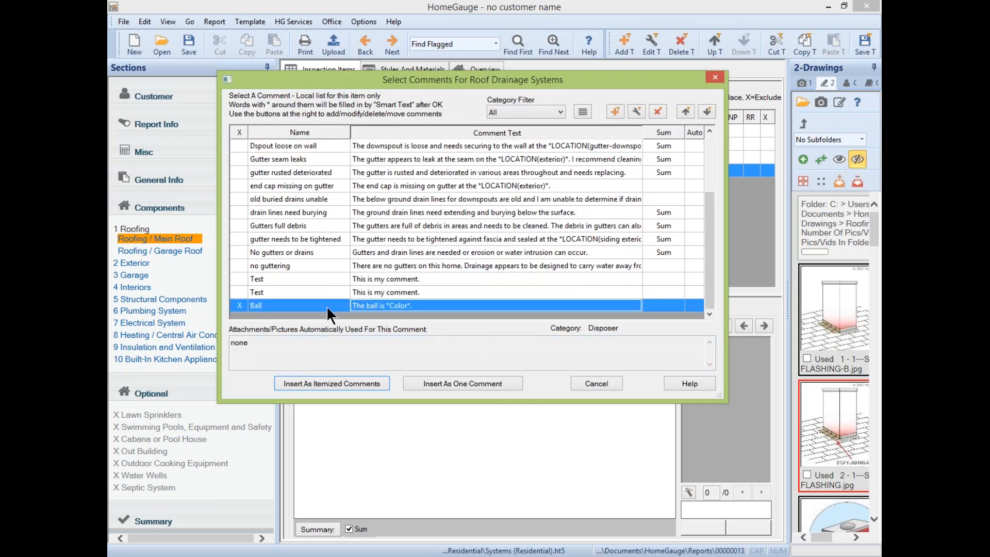
{"action": "left_click", "coordinate": [456, 383]}
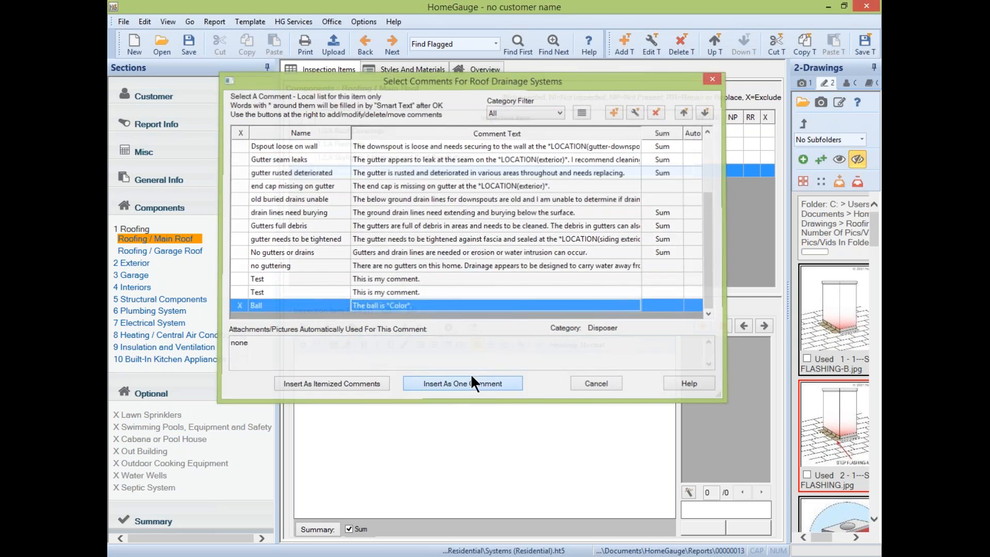
- Choose green as the Color Smart Text replacement and insert it into the third Roof Drainage Systems comment
{"action": "double_click", "coordinate": [359, 234]}
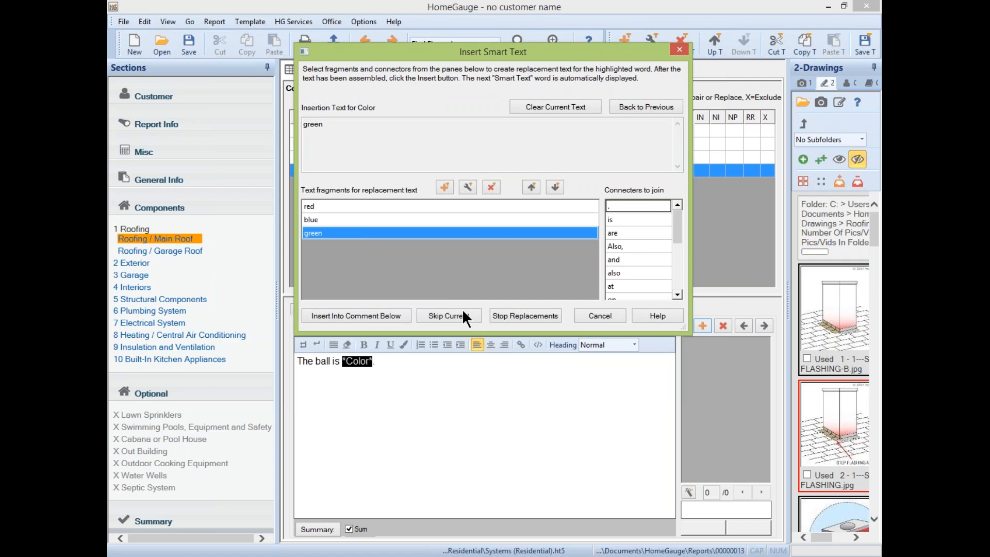
{"action": "left_click", "coordinate": [387, 316]}
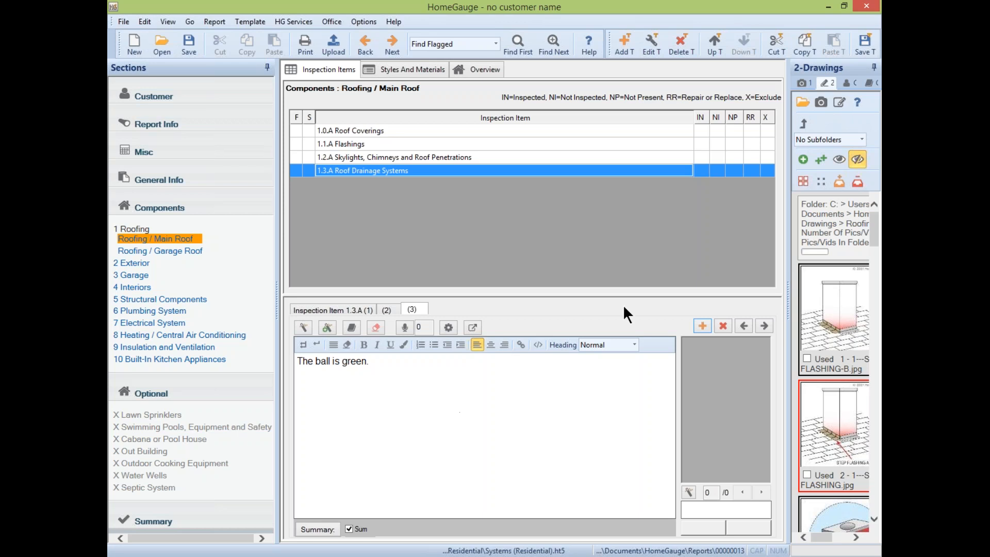
- Add a fourth comment to Roof Drainage Systems reading "This is broken. *r*"
{"action": "left_click", "coordinate": [707, 323]}
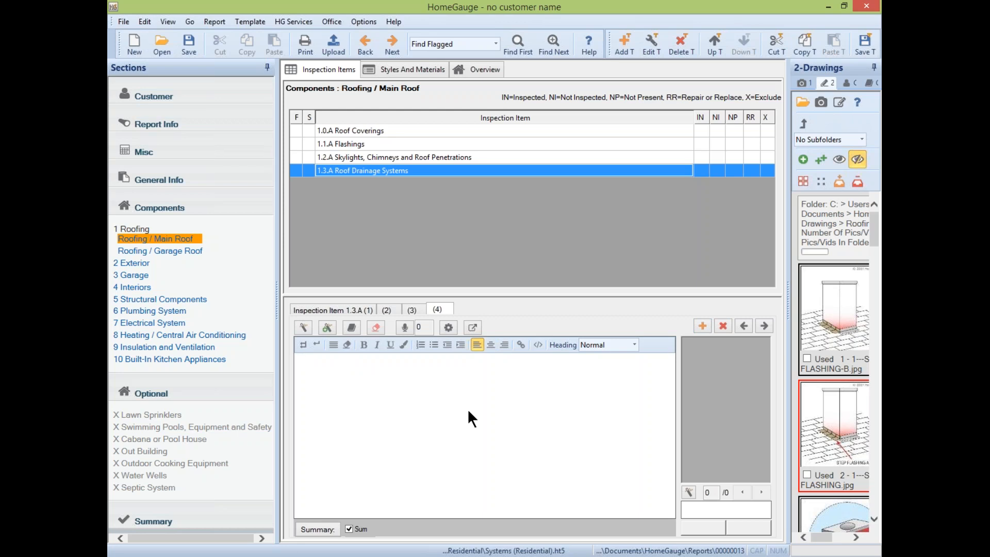
{"action": "type", "text": "This is broken."}
{"action": "type", "text": "*"}
{"action": "left_click", "coordinate": [448, 327]}
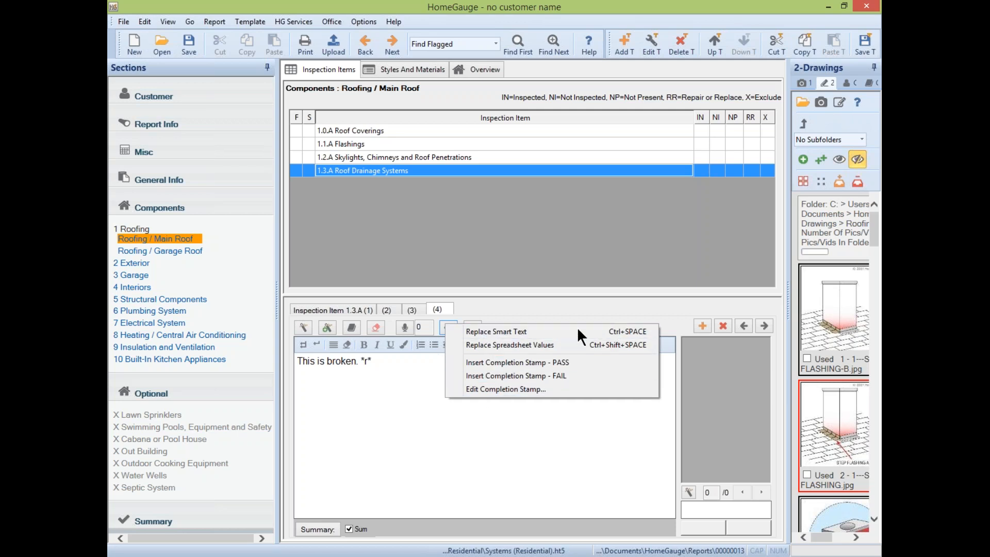
{"action": "left_click", "coordinate": [429, 401]}
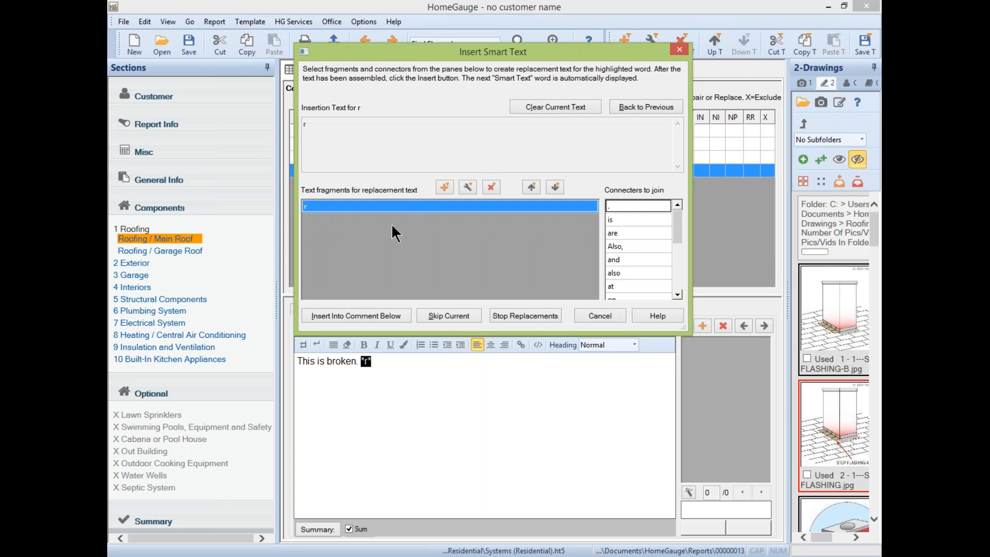
{"action": "left_click", "coordinate": [599, 313]}
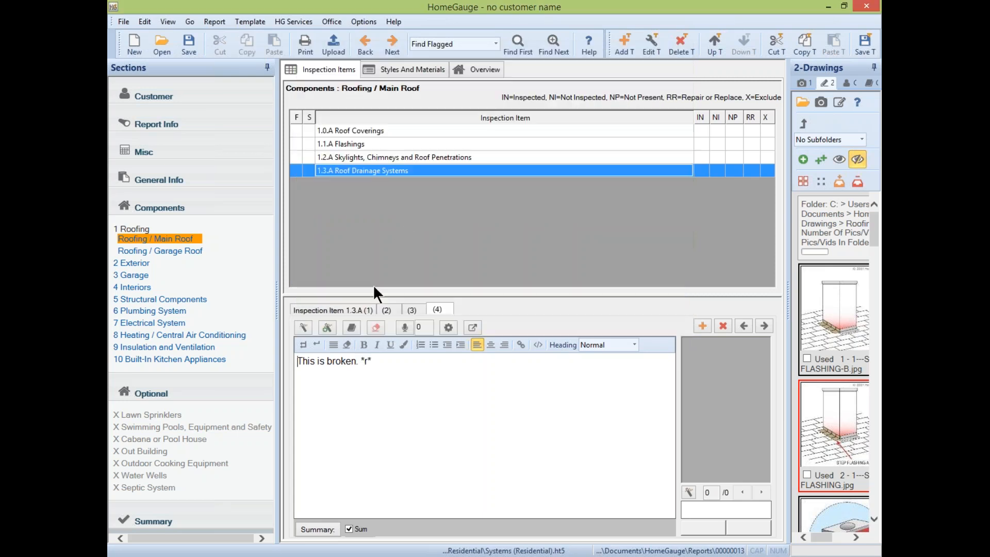
- Start saving the fourth comment to the template and add "Fix me." as replacement text for the r Smart Text word
{"action": "left_click", "coordinate": [327, 328]}
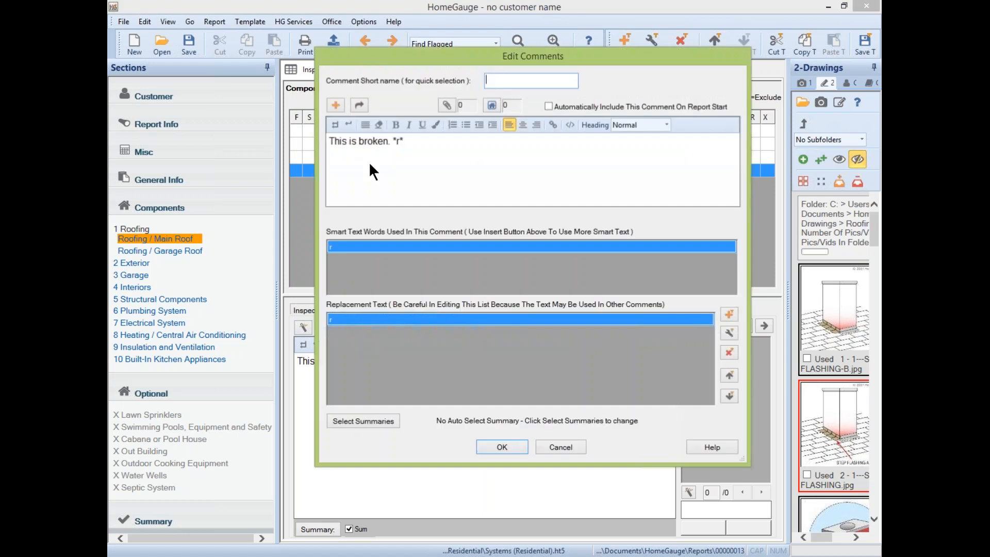
{"action": "left_click_drag", "start_coordinate": [395, 141], "coordinate": [403, 141]}
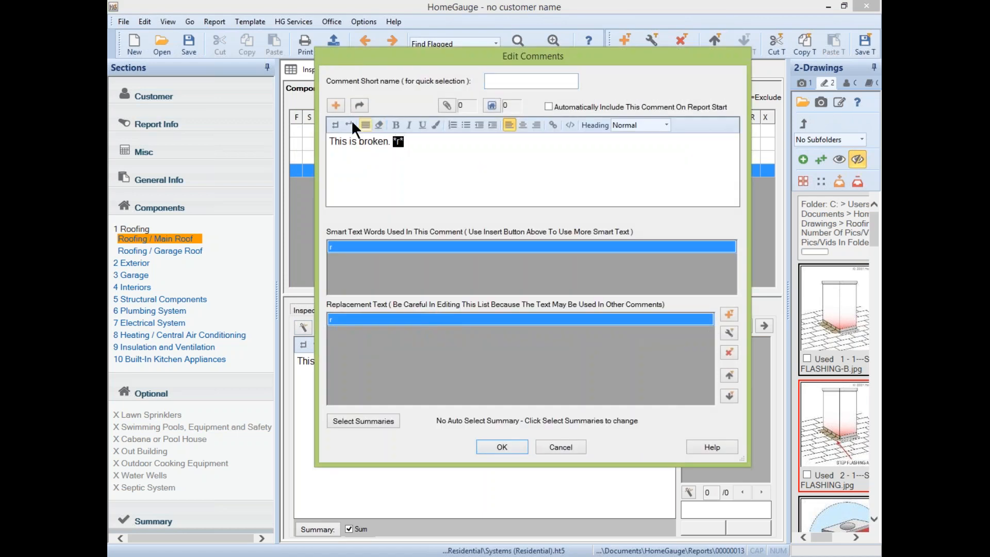
{"action": "left_click", "coordinate": [336, 106]}
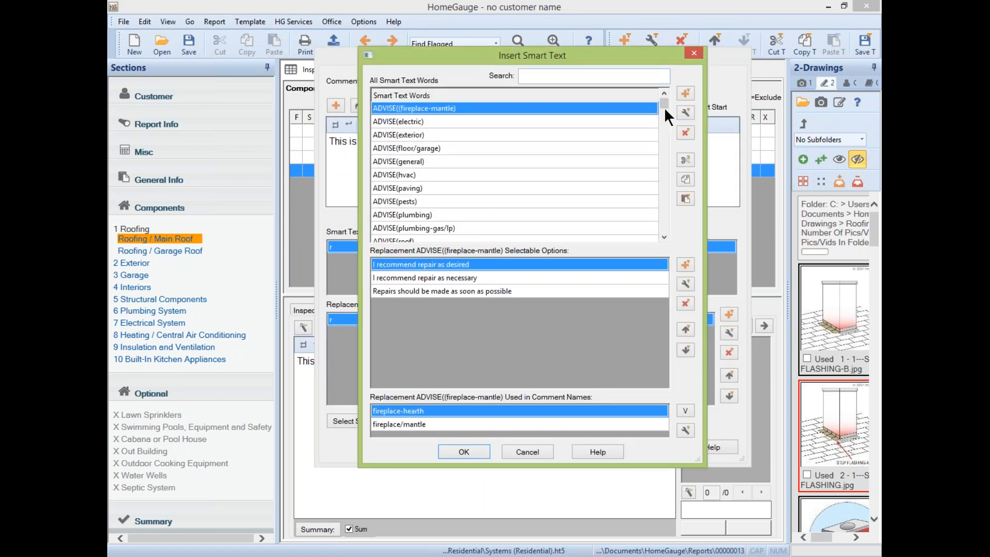
{"action": "scroll", "coordinate": [664, 107], "scroll_direction": "down", "scroll_amount": 10}
{"action": "left_click_drag", "start_coordinate": [666, 140], "coordinate": [662, 233]}
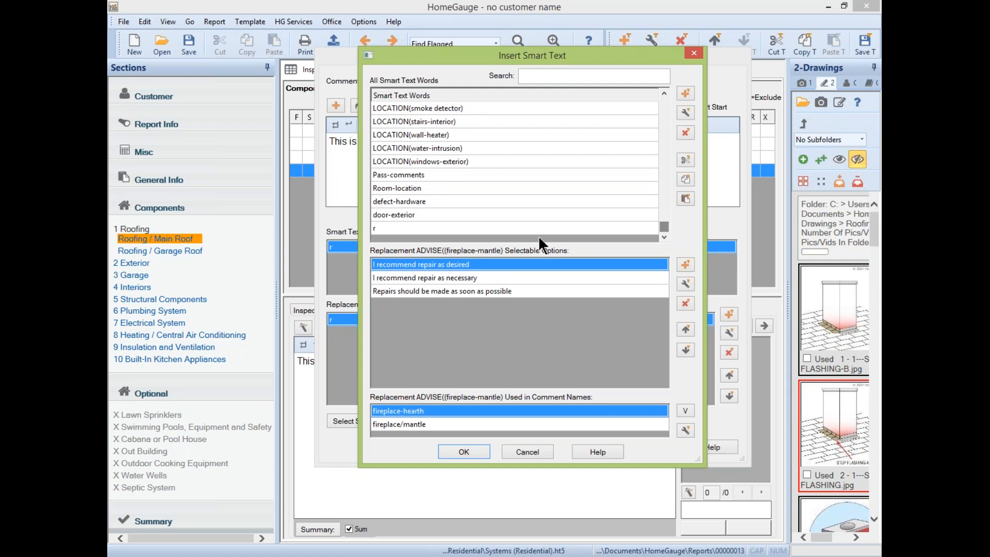
{"action": "left_click", "coordinate": [531, 224]}
{"action": "left_click", "coordinate": [685, 264]}
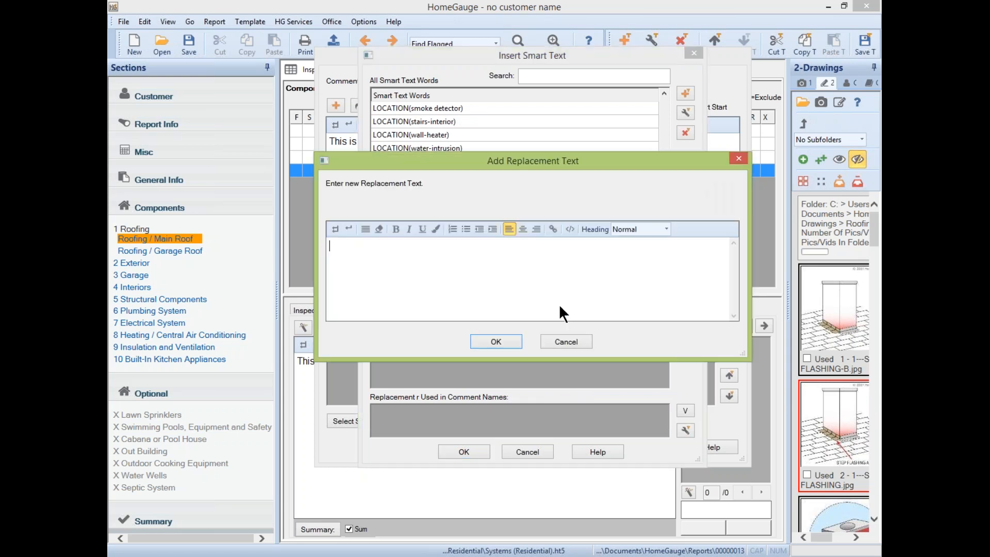
{"action": "type", "text": "Fix me."}
{"action": "left_click", "coordinate": [474, 342]}
{"action": "left_click", "coordinate": [464, 450]}
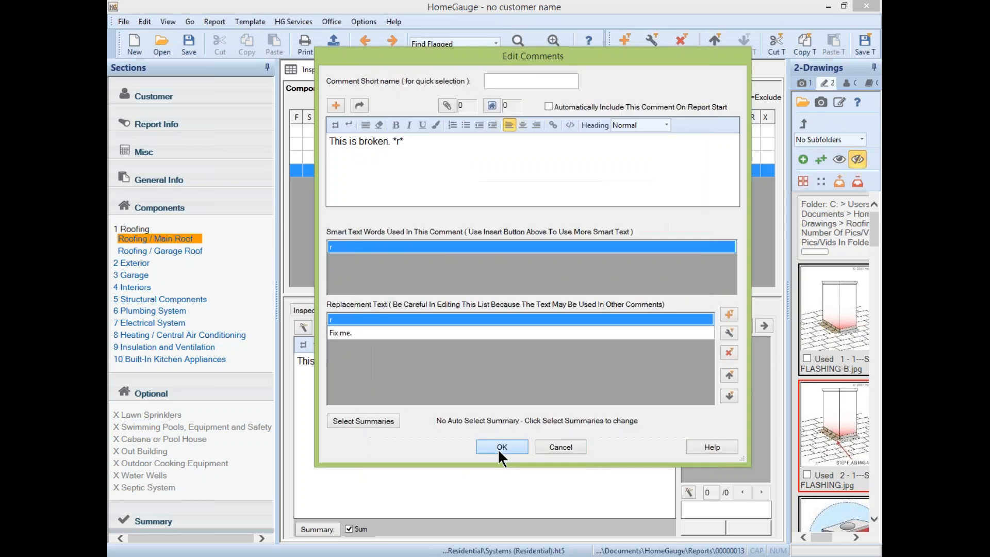
- Save the "This is broken. *r*" comment in the Electrical category
{"action": "left_click", "coordinate": [497, 449]}
{"action": "left_click", "coordinate": [520, 291]}
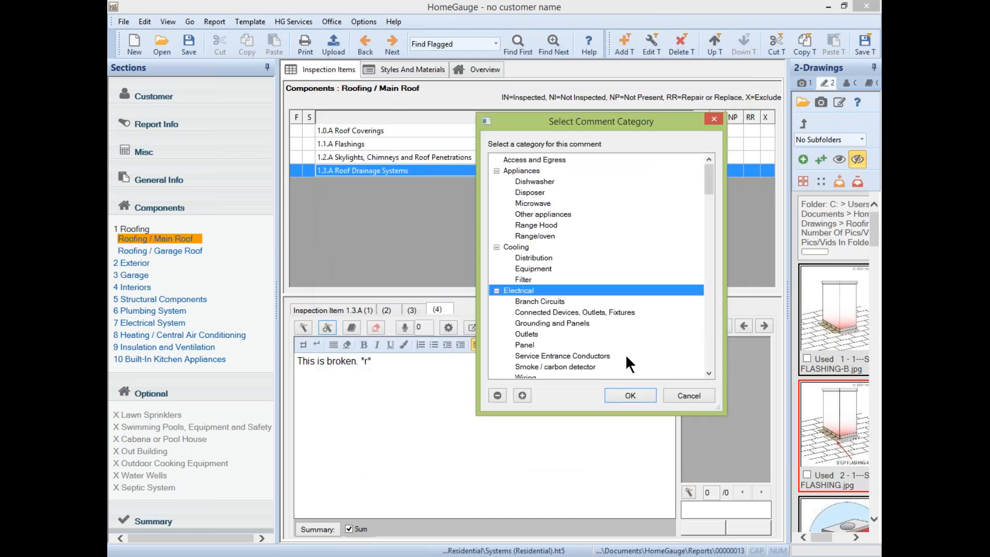
{"action": "left_click", "coordinate": [626, 395]}
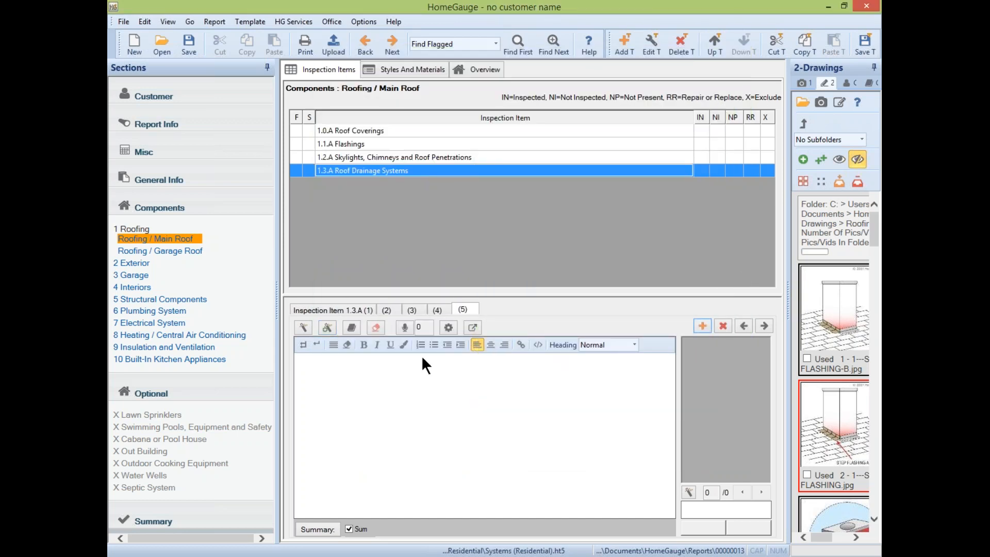
- Insert the saved "This is broken. *r*" comment as the fifth Roof Drainage Systems comment, replacing *r* with "Fix me."
{"action": "left_click", "coordinate": [304, 328]}
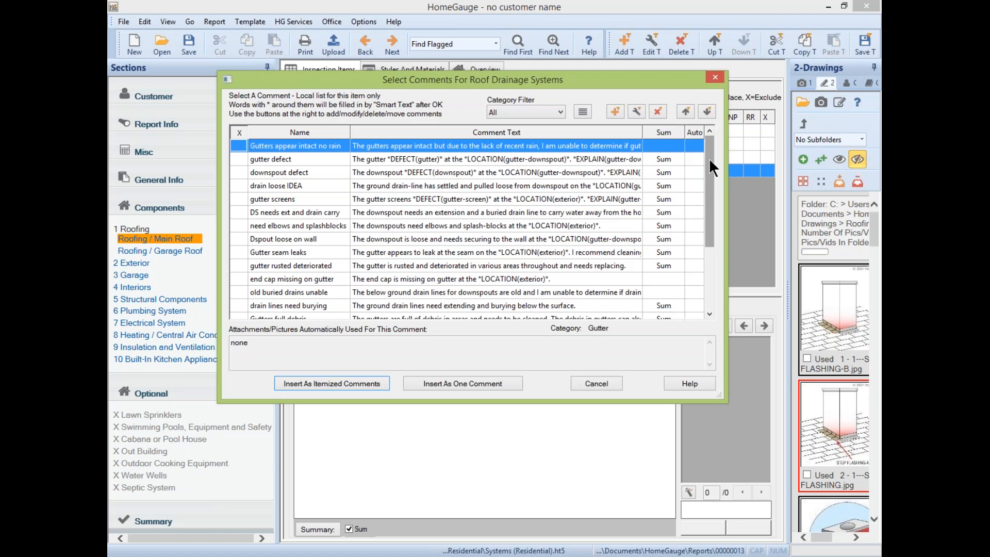
{"action": "left_click_drag", "start_coordinate": [710, 162], "coordinate": [704, 304]}
{"action": "double_click", "coordinate": [546, 306]}
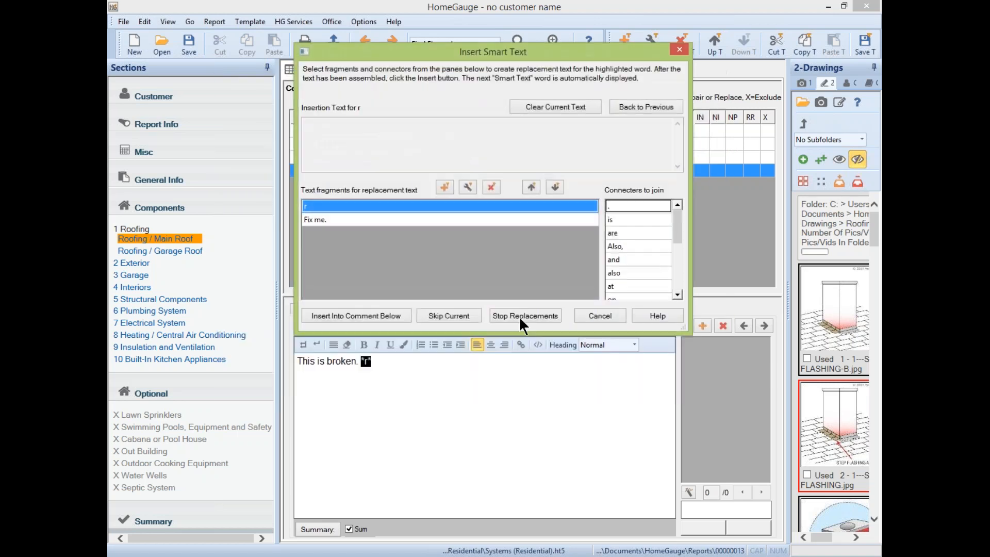
{"action": "double_click", "coordinate": [372, 221]}
{"action": "left_click", "coordinate": [394, 316]}
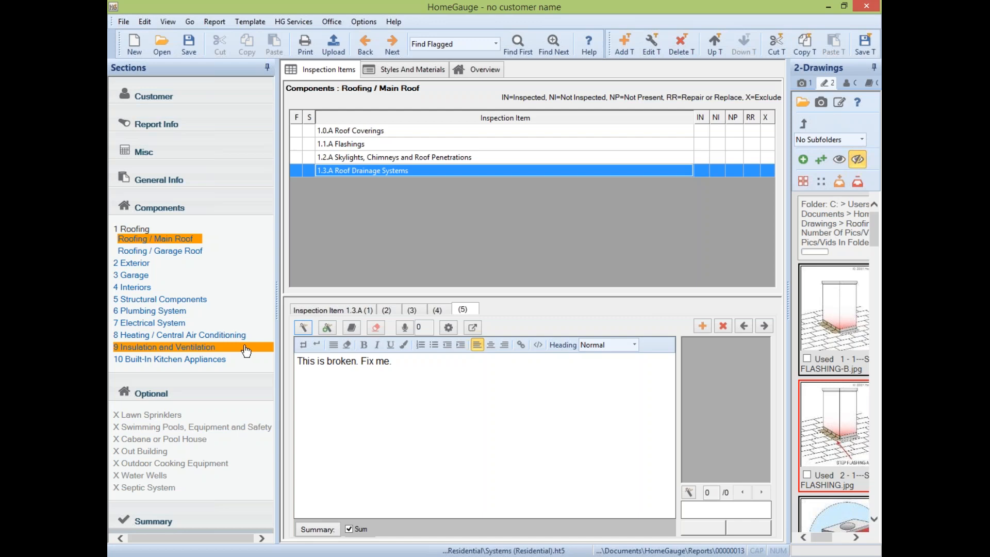
{"action": "left_click", "coordinate": [703, 321]}
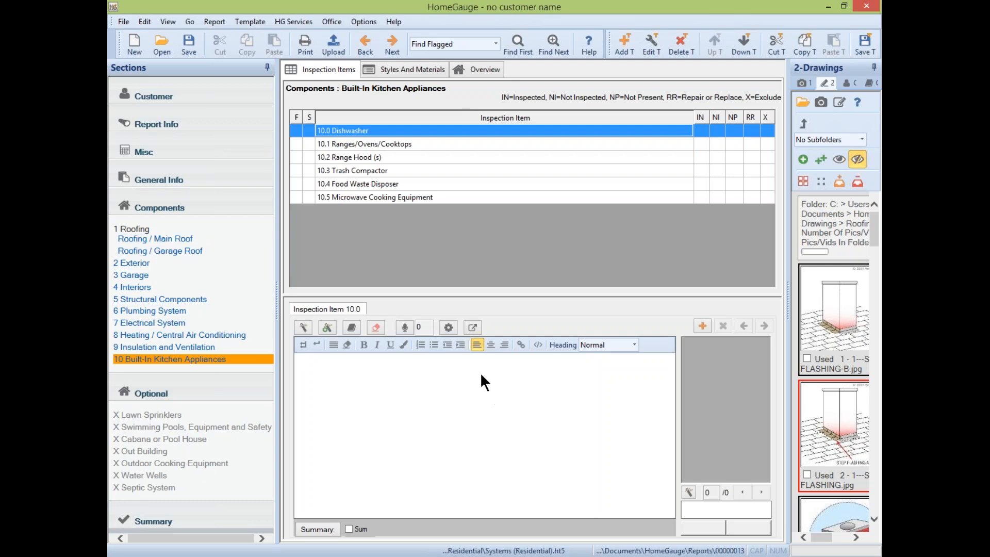
{"action": "type", "text": "The"}
{"action": "key", "text": "BackSpace"}
{"action": "key", "text": "BackSpace"}
{"action": "key", "text": "BackSpace"}
{"action": "key", "text": "BackSpace"}
{"action": "key", "text": "BackSpace"}
{"action": "key", "text": "BackSpace"}
{"action": "key", "text": "BackSpace"}
{"action": "key", "text": "BackSpace"}
{"action": "key", "text": "BackSpace"}
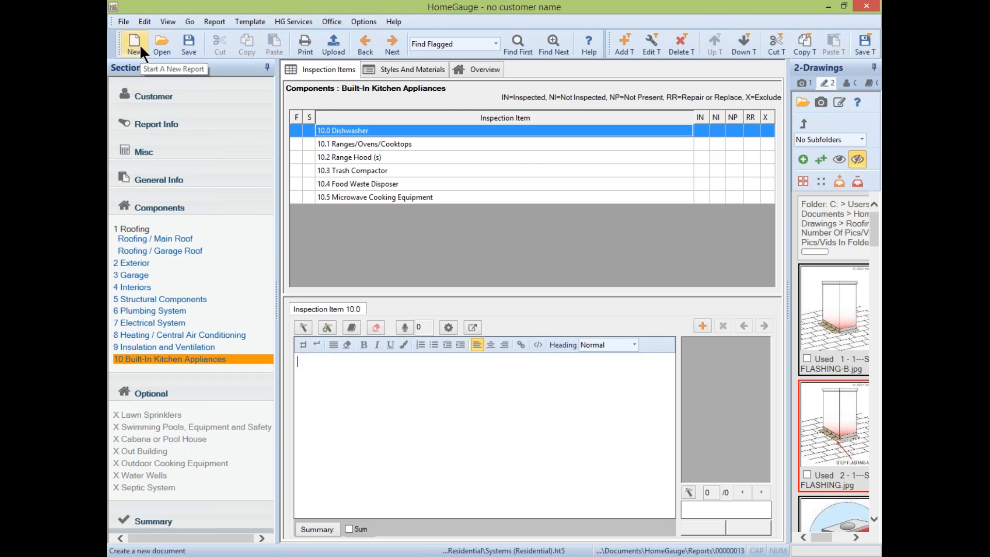
- Write the comment "The model # is *FREEFORM*." for Trash Compactor in the Built-In Kitchen Appliances section
{"action": "left_click", "coordinate": [348, 170]}
{"action": "left_click", "coordinate": [327, 327]}
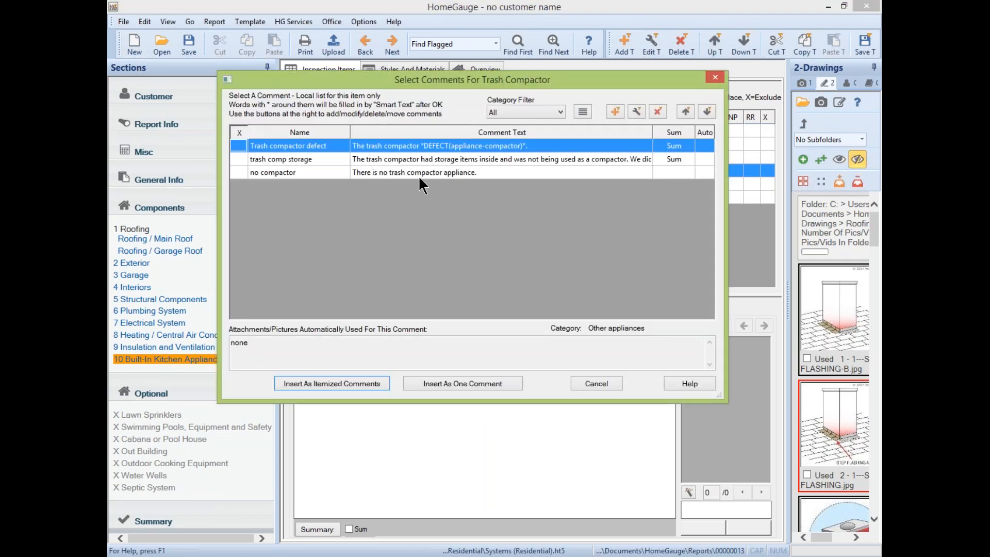
{"action": "left_click", "coordinate": [716, 76]}
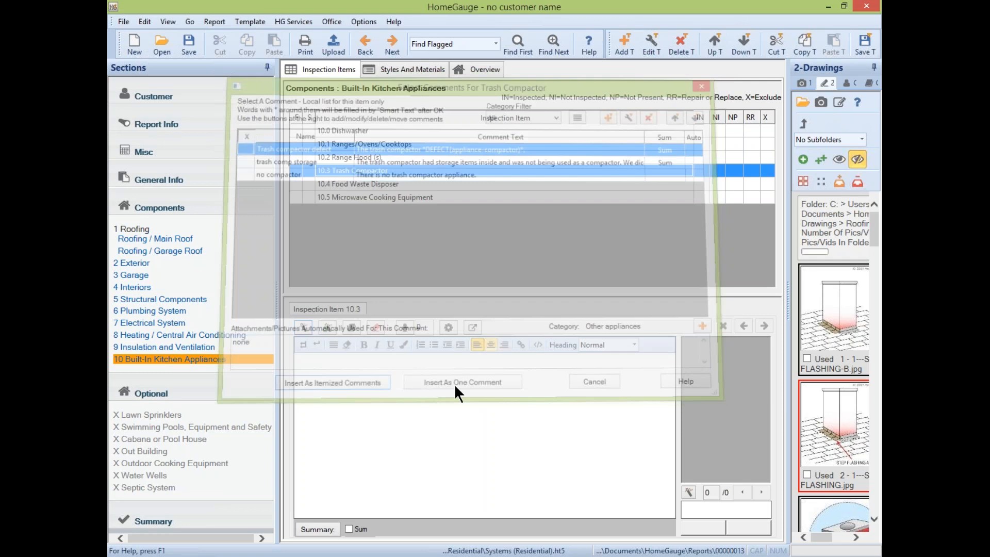
{"action": "type", "text": "The model # is"}
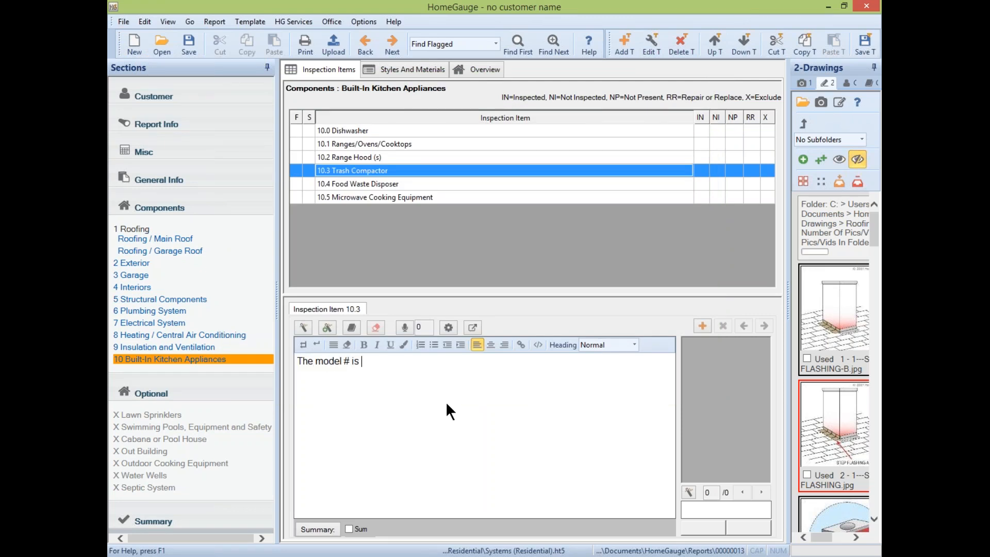
{"action": "type", "text": " *FREEFORM*."}
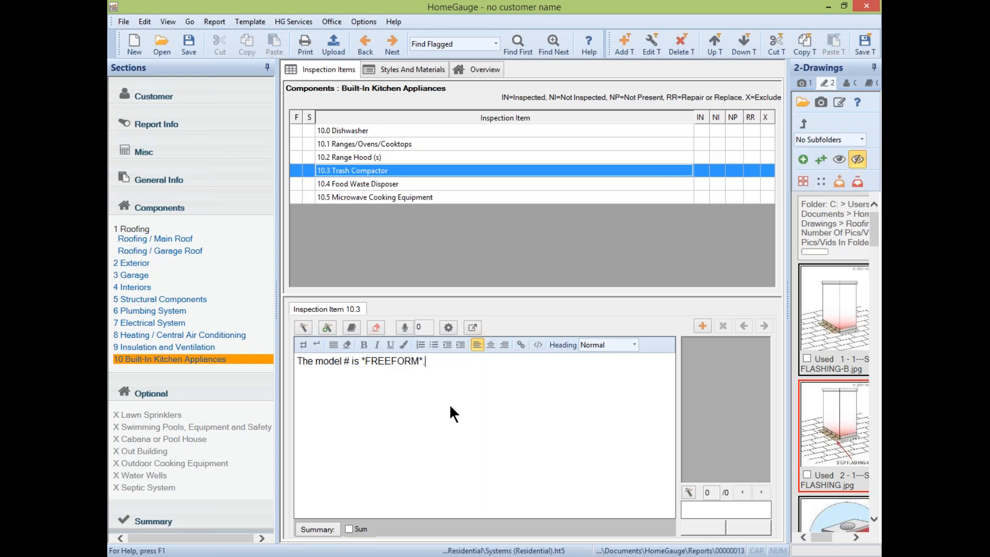
- Save the Trash Compactor comment to the template as sada in the Distribution category under Cooling
{"action": "left_click", "coordinate": [329, 329]}
{"action": "type", "text": "sada"}
{"action": "left_click", "coordinate": [503, 446]}
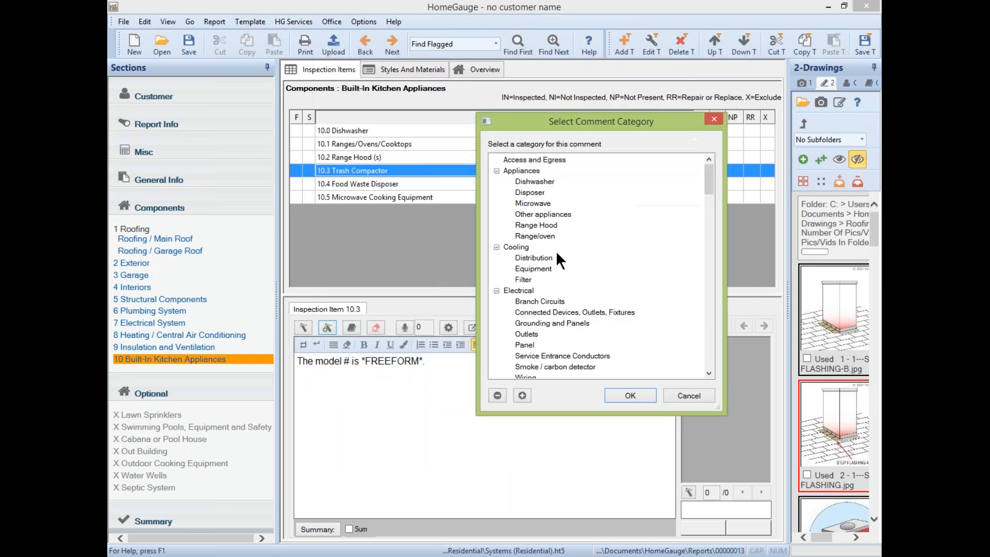
{"action": "left_click", "coordinate": [640, 400]}
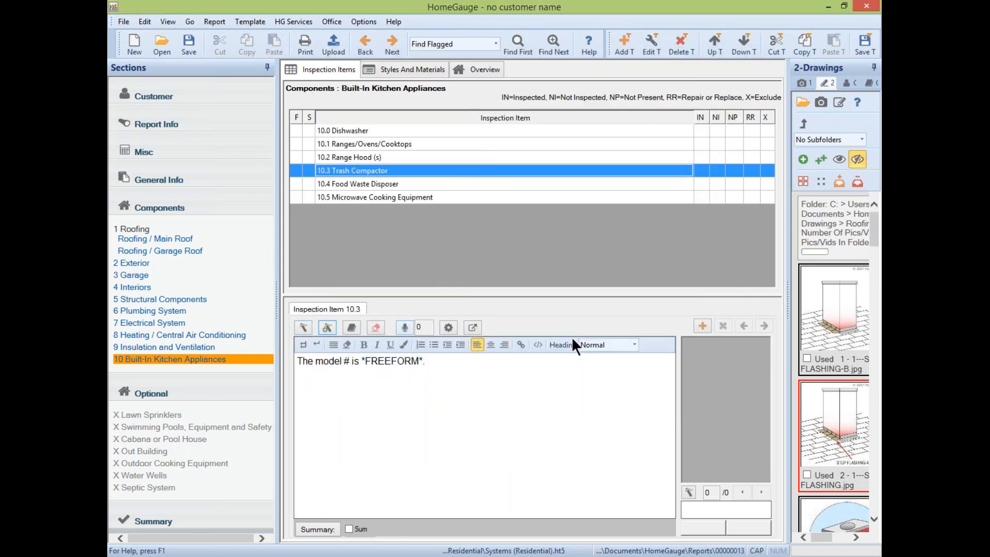
- Insert the saved sada comment into Trash Compactor with 123456 as the free-form text, and append "*freeform*" to it
{"action": "left_click", "coordinate": [303, 326]}
{"action": "left_click", "coordinate": [396, 185]}
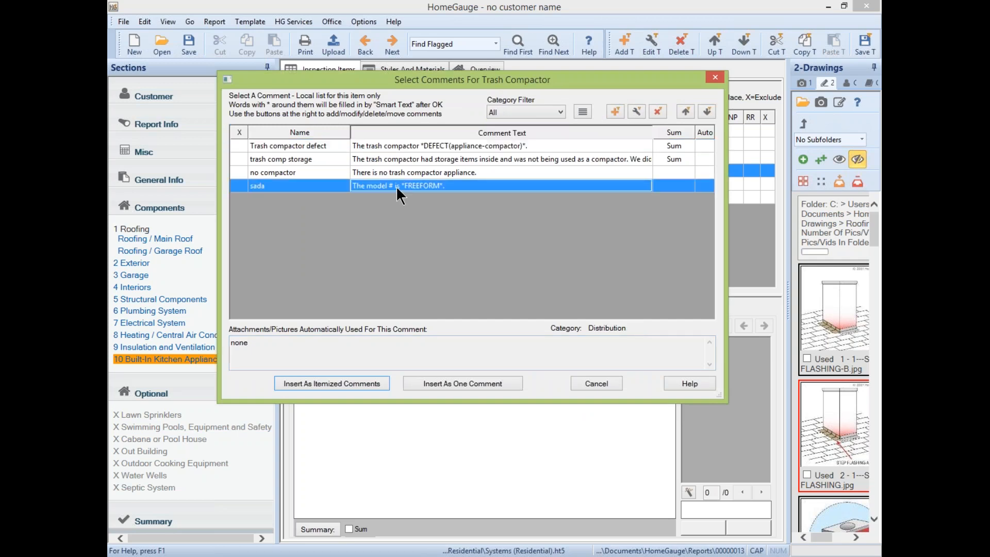
{"action": "double_click", "coordinate": [396, 185]}
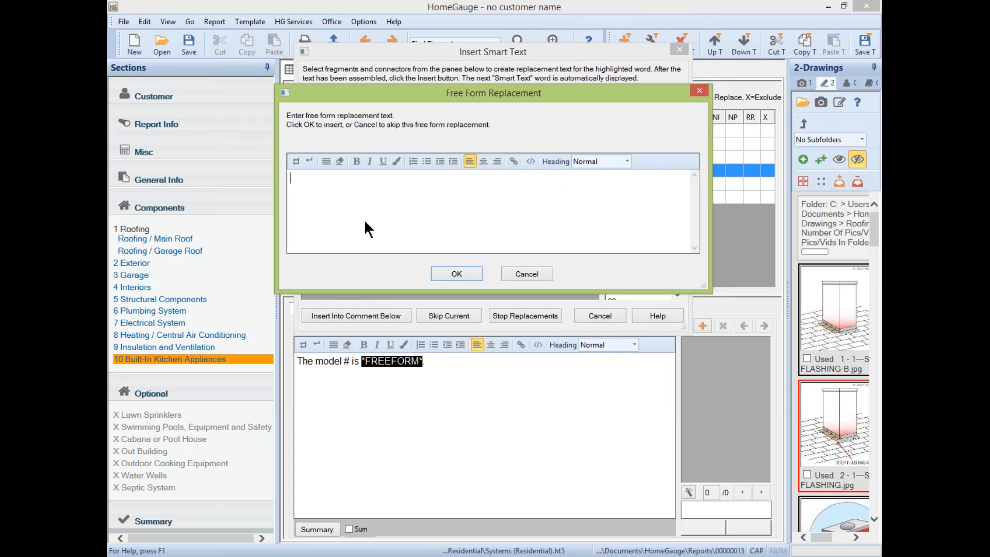
{"action": "double_click", "coordinate": [397, 187]}
{"action": "type", "text": "123456"}
{"action": "left_click", "coordinate": [463, 275]}
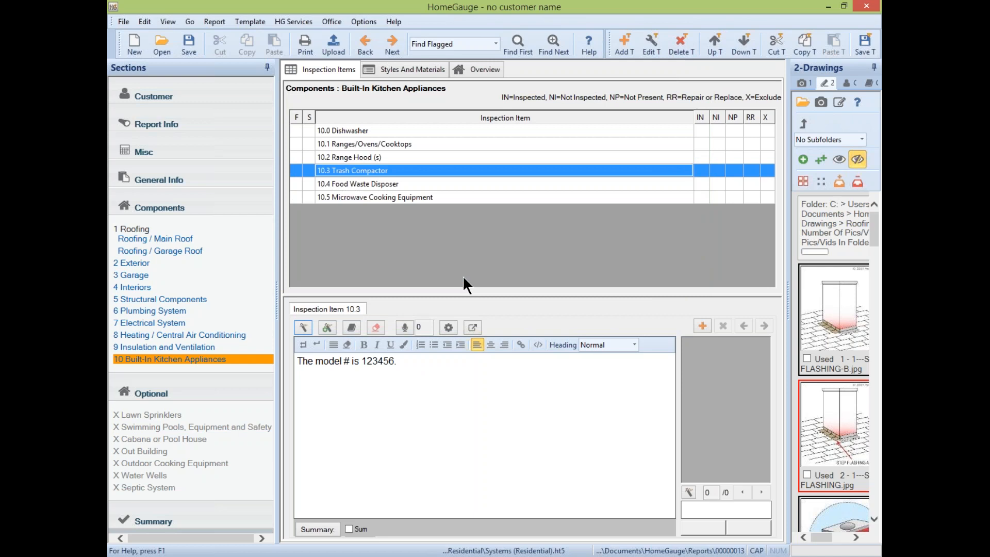
{"action": "left_click", "coordinate": [446, 362]}
{"action": "type", "text": "*freeform*"}
- Add *FREEFORM* as a new connector in the template's connector list and save the list
{"action": "left_click", "coordinate": [251, 21]}
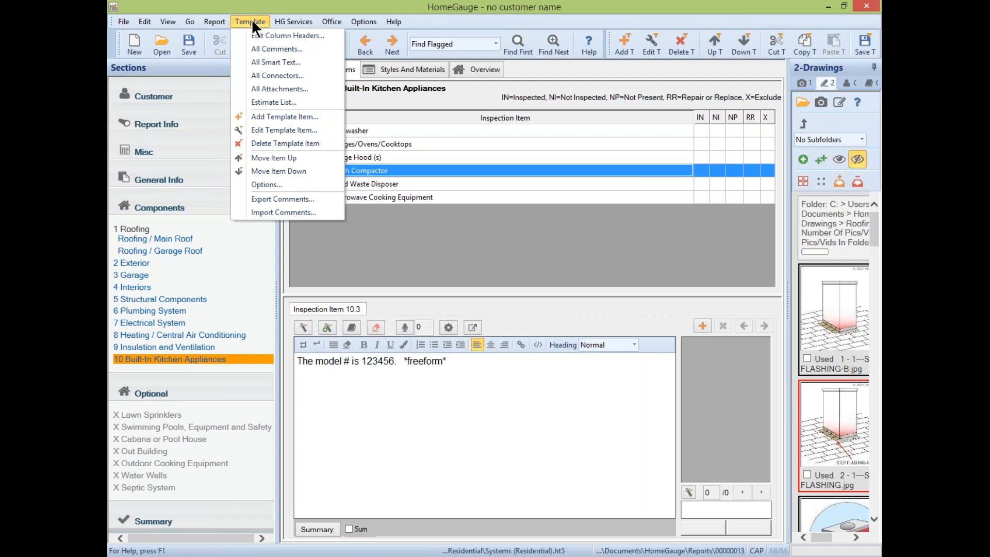
{"action": "left_click", "coordinate": [264, 75]}
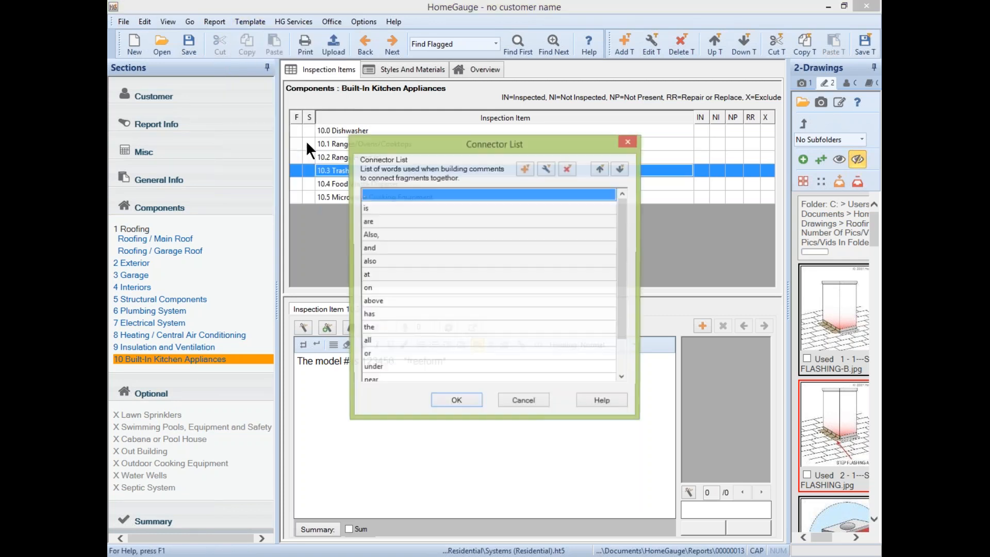
{"action": "mouse_move", "coordinate": [620, 225]}
{"action": "left_mouse_down"}
{"action": "mouse_move", "coordinate": [626, 317]}
{"action": "mouse_move", "coordinate": [622, 206]}
{"action": "left_mouse_up"}
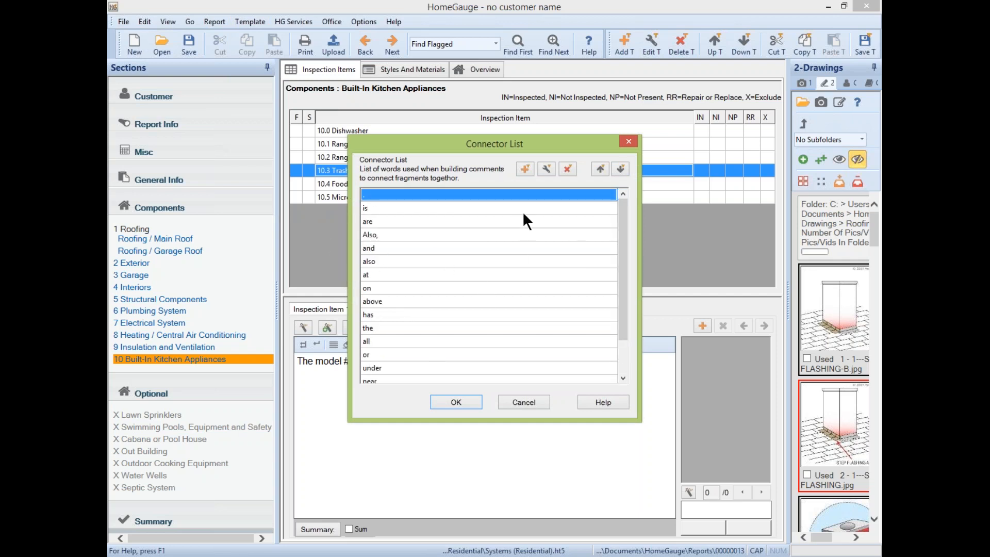
{"action": "left_click", "coordinate": [523, 166]}
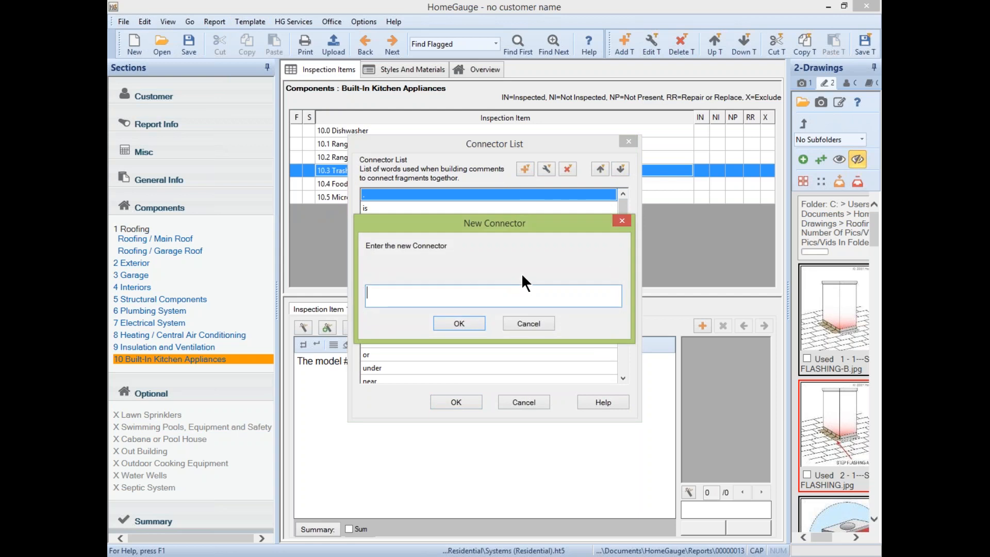
{"action": "type", "text": "*free"}
{"action": "key", "text": "BackSpace"}
{"action": "key", "text": "BackSpace"}
{"action": "key", "text": "BackSpace"}
{"action": "key", "text": "BackSpace"}
{"action": "type", "text": "free"}
{"action": "key", "text": "BackSpace"}
{"action": "key", "text": "BackSpace"}
{"action": "key", "text": "BackSpace"}
{"action": "key", "text": "BackSpace"}
{"action": "type", "text": "FREEFORM*"}
{"action": "left_click", "coordinate": [458, 323]}
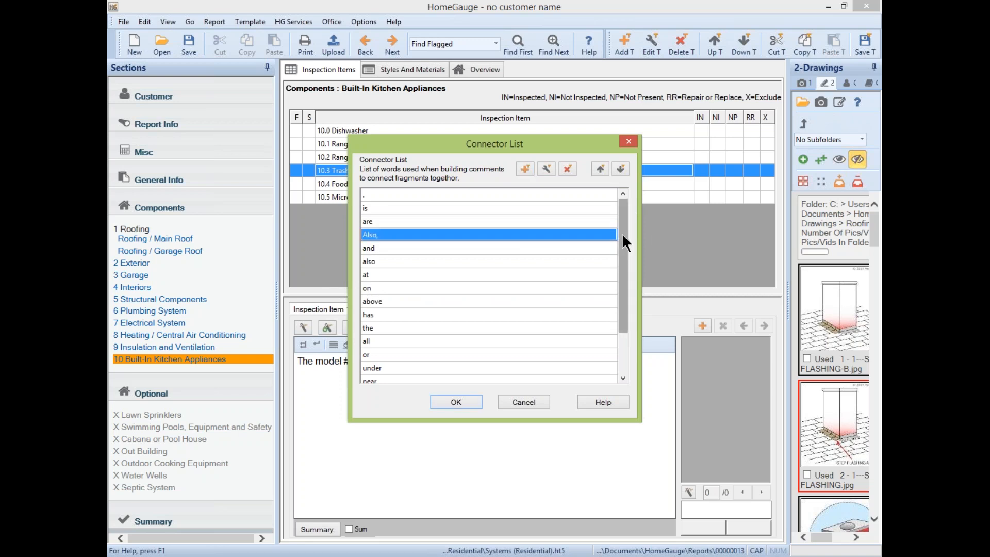
{"action": "scroll", "coordinate": [622, 233], "scroll_direction": "down", "scroll_amount": 2}
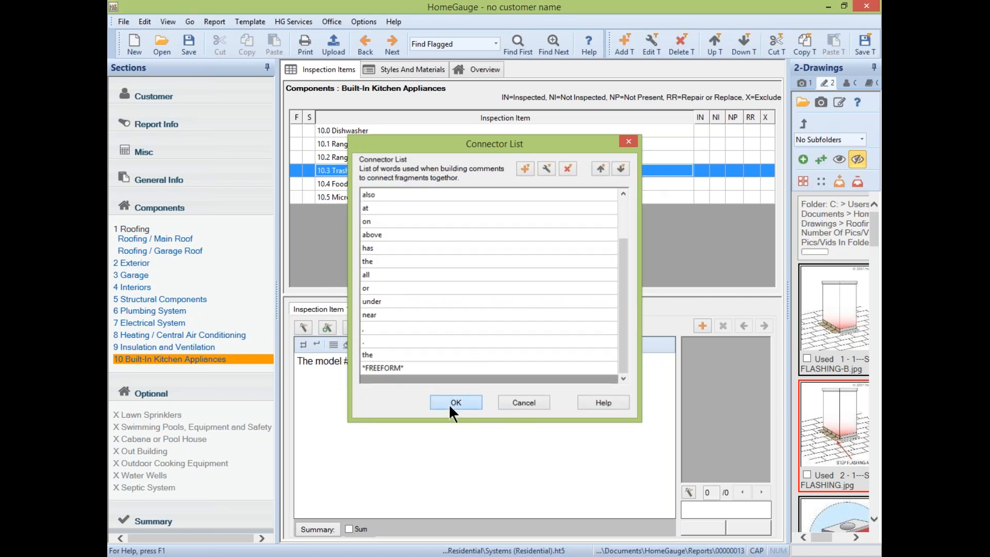
{"action": "left_click", "coordinate": [449, 404]}
- Insert the Trash compactor defect comment as a second Trash Compactor comment, replacing its DEFECT Smart Text with the *FREEFORM* connector
{"action": "left_click", "coordinate": [706, 326]}
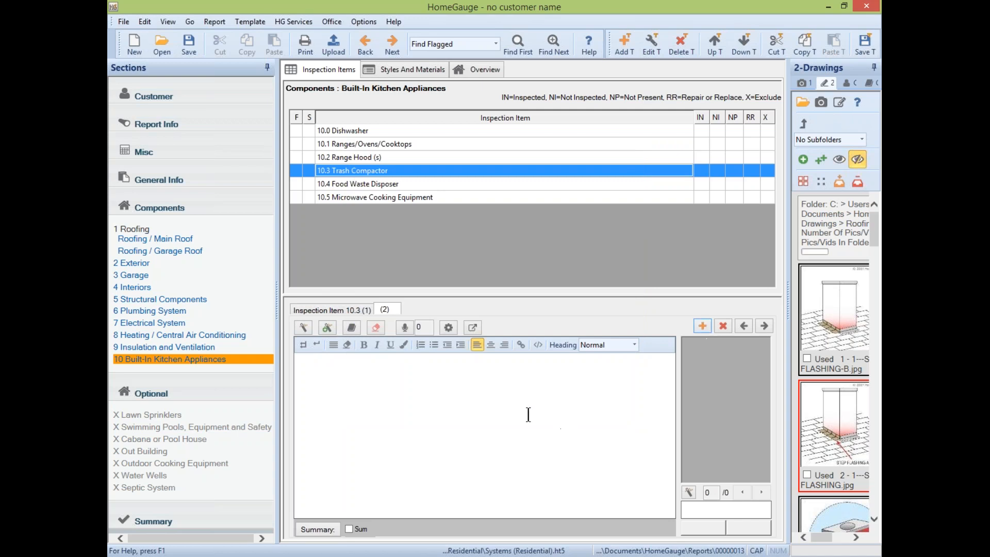
{"action": "left_click", "coordinate": [304, 328]}
{"action": "double_click", "coordinate": [414, 146]}
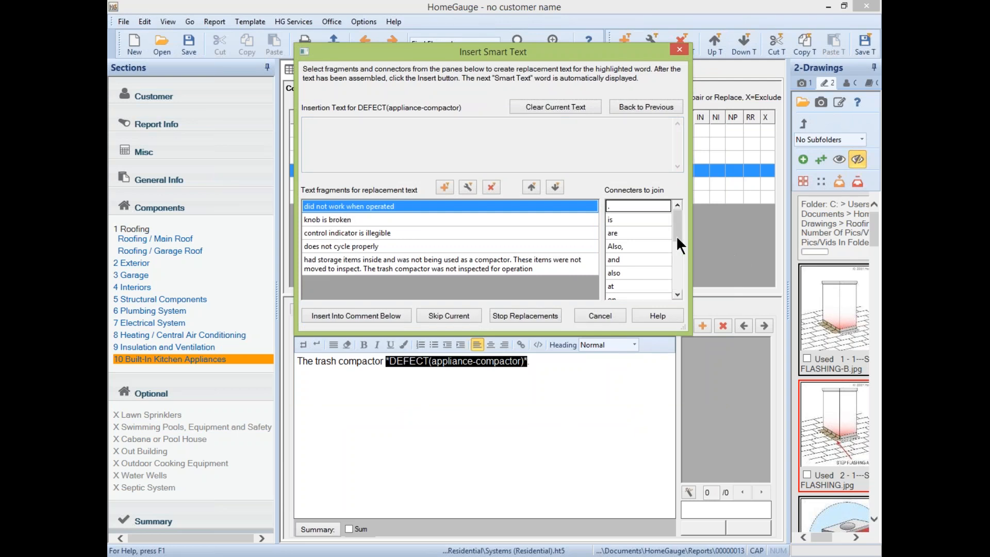
{"action": "left_click_drag", "start_coordinate": [676, 215], "coordinate": [641, 286]}
{"action": "double_click", "coordinate": [631, 286]}
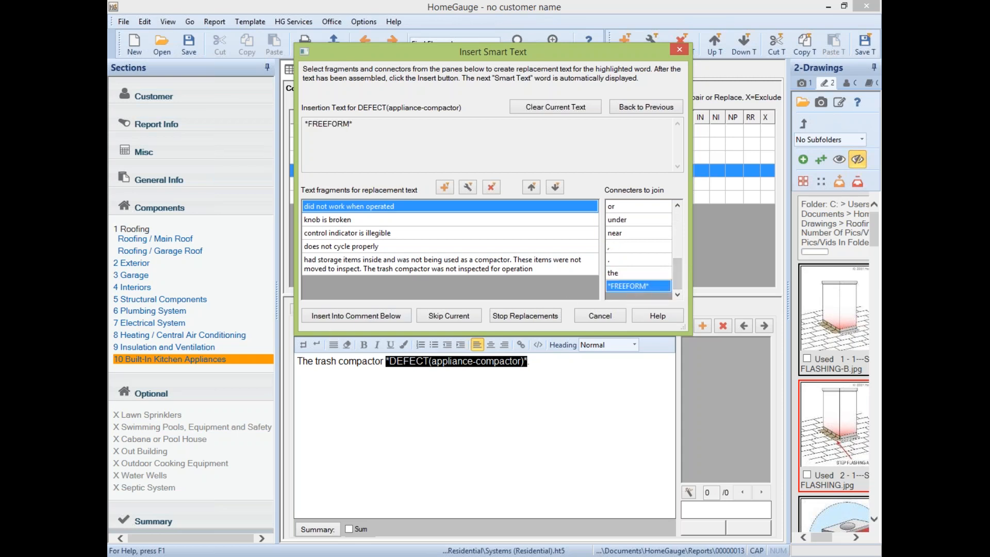
{"action": "left_click", "coordinate": [344, 315]}
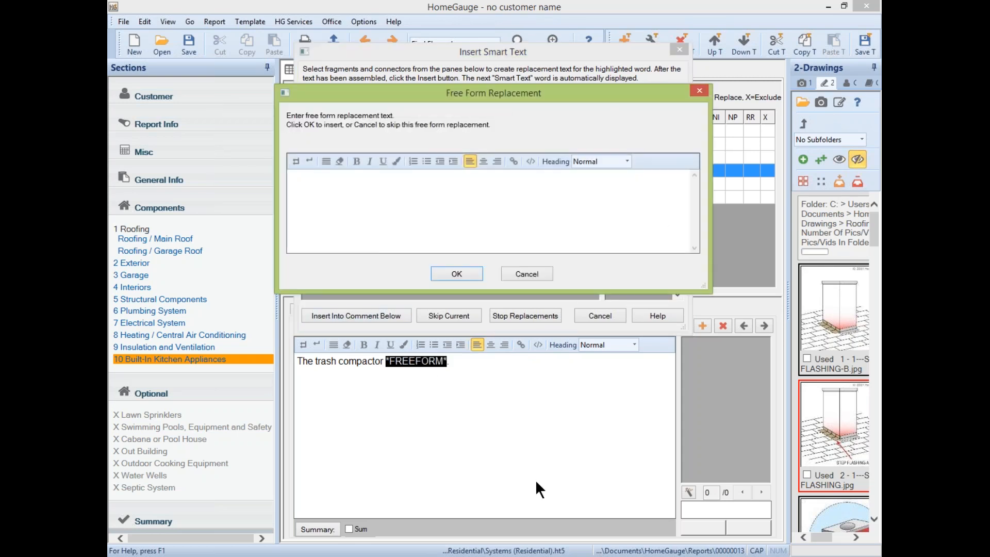
- Enter "is on fire." as the free-form replacement text for the Trash Compactor comment
{"action": "type", "text": "IS"}
{"action": "key", "text": "BackSpace"}
{"action": "key", "text": "BackSpace"}
{"action": "key", "text": "BackSpace"}
{"action": "type", "text": "is on fire."}
{"action": "left_click", "coordinate": [469, 270]}
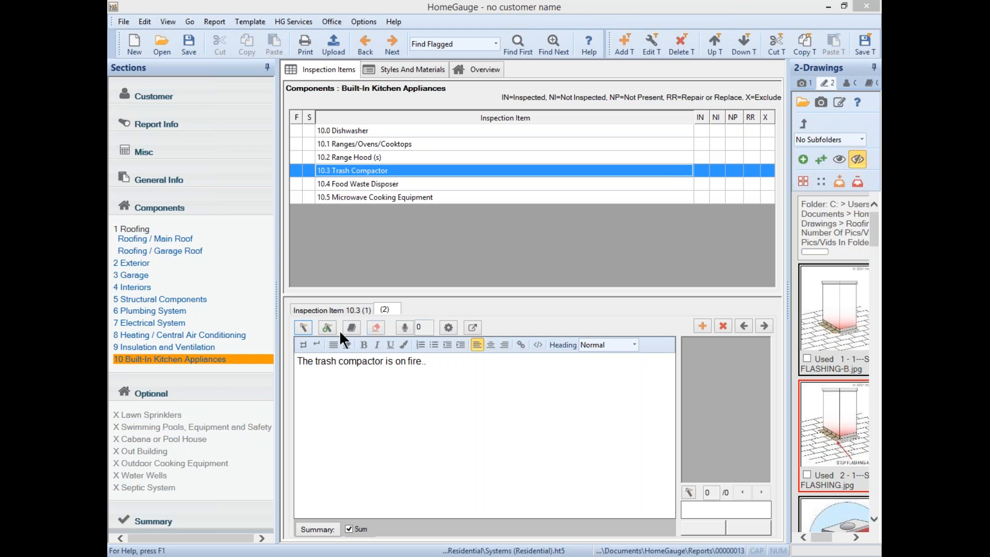
- Add a third blank comment to Trash Compactor and look over the saved comments available for it
{"action": "left_click", "coordinate": [708, 328]}
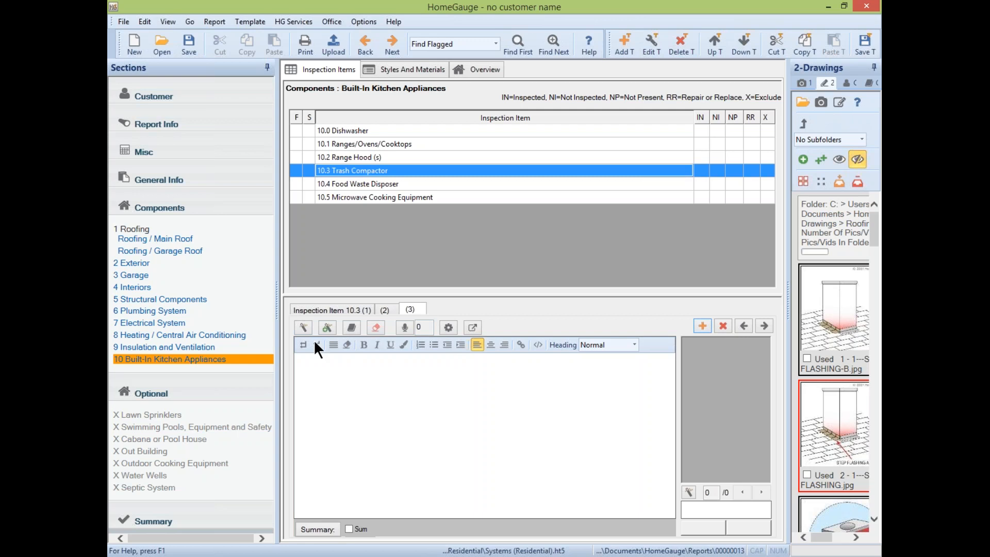
{"action": "left_click", "coordinate": [304, 327]}
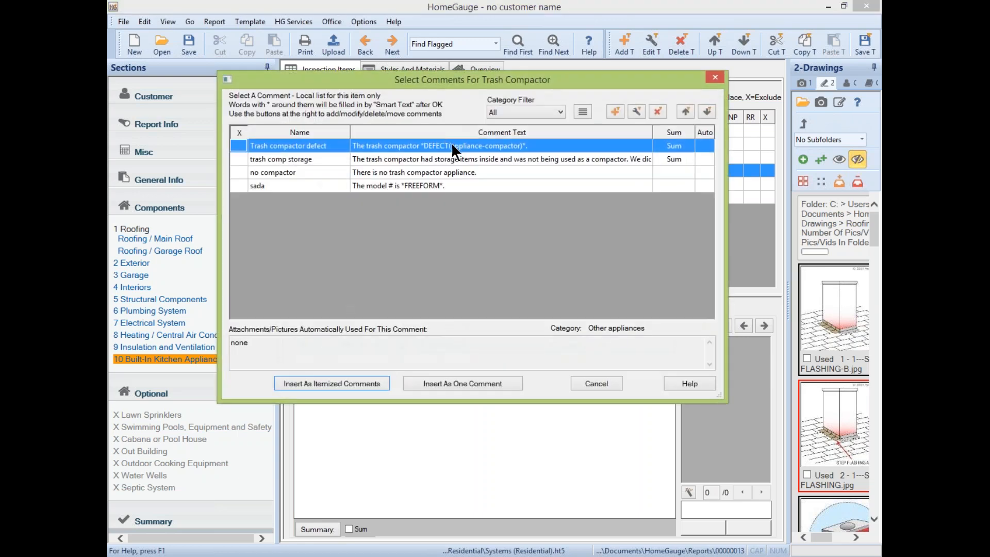
{"action": "left_click", "coordinate": [717, 75]}
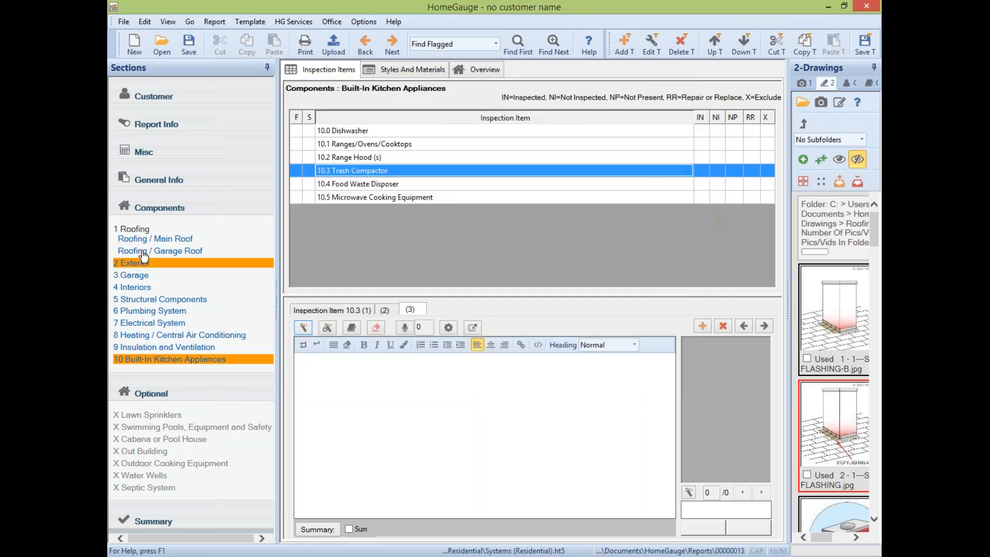
- Insert the chimney-chase comment as one comment for Skylights, Chimneys and Roof Penetrations under Roofing / Main Roof
{"action": "left_click", "coordinate": [148, 243]}
{"action": "left_click", "coordinate": [392, 158]}
{"action": "left_click", "coordinate": [305, 326]}
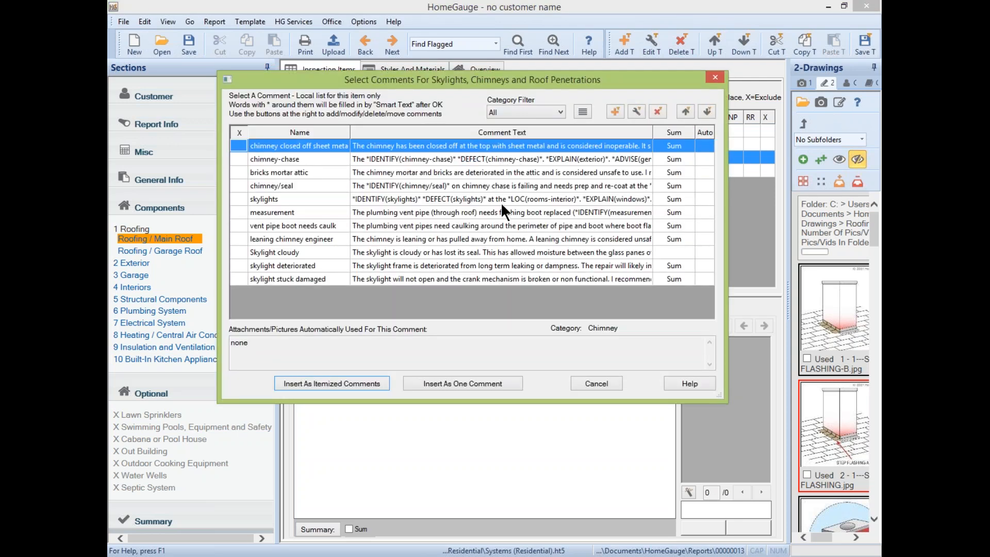
{"action": "left_click", "coordinate": [437, 155]}
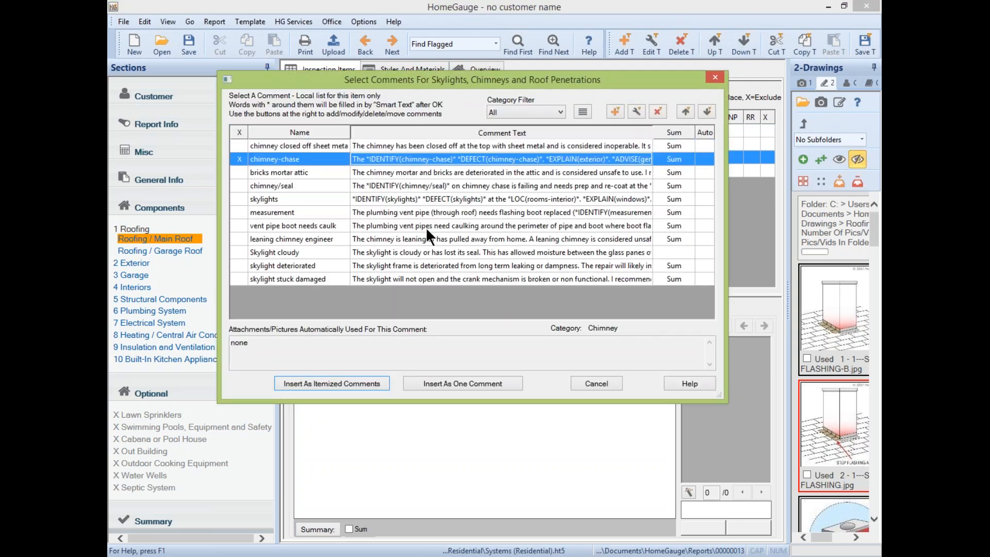
{"action": "left_click", "coordinate": [437, 383]}
{"action": "mouse_move", "coordinate": [592, 224]}
{"action": "left_mouse_down"}
{"action": "mouse_move", "coordinate": [593, 281]}
{"action": "mouse_move", "coordinate": [592, 224]}
{"action": "left_mouse_up"}
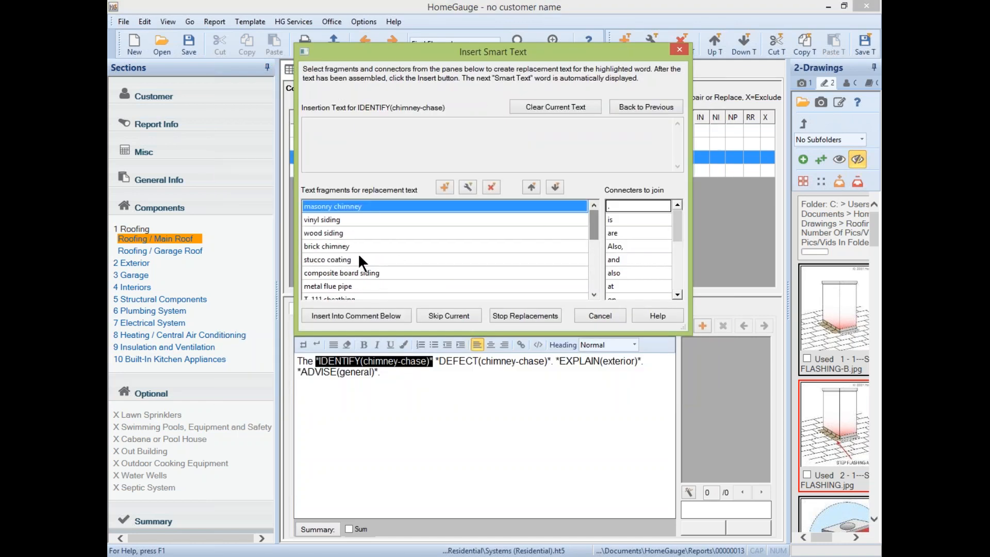
- Replace the IDENTIFY(chimney-chase) Smart Text with "stucco coating" and DEFECT(chimney-chase) with "missing"
{"action": "double_click", "coordinate": [360, 258]}
{"action": "left_click", "coordinate": [402, 316]}
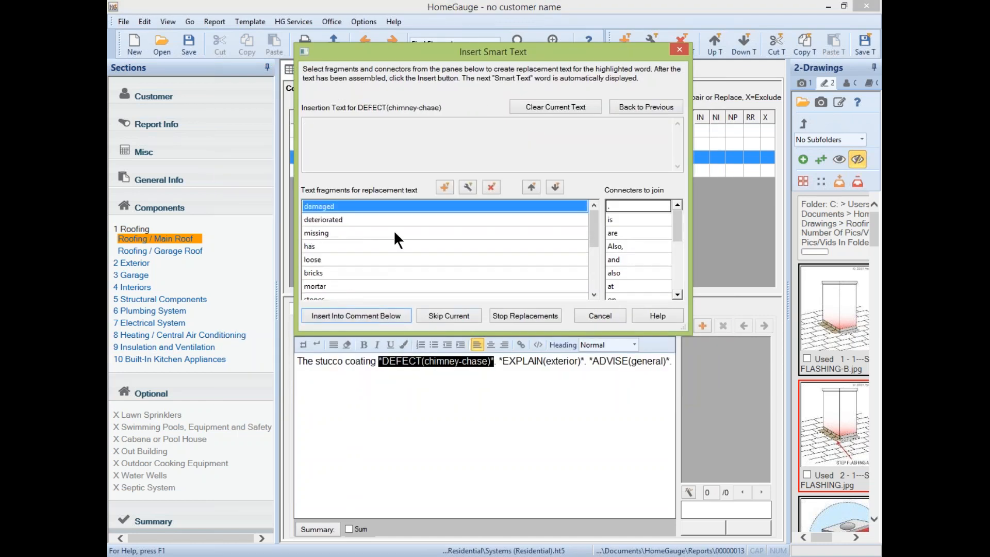
{"action": "double_click", "coordinate": [394, 232]}
{"action": "left_click", "coordinate": [374, 312]}
- Replace EXPLAIN(exterior) with "This is a maintenance issue and is for your information" and ADVISE(general) with the qualified licensed electrical contractor recommendation
{"action": "double_click", "coordinate": [370, 230]}
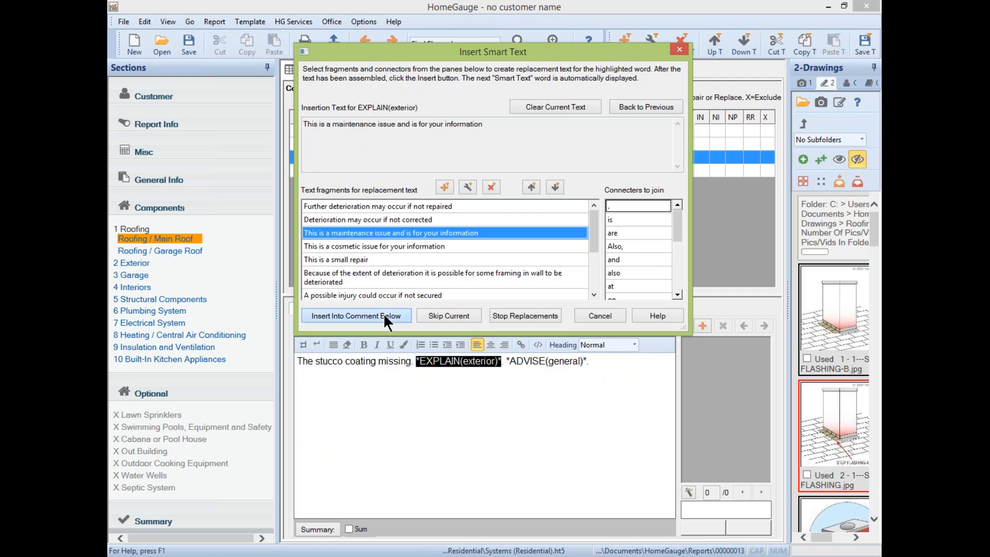
{"action": "left_click", "coordinate": [383, 314]}
{"action": "double_click", "coordinate": [361, 230]}
{"action": "left_click", "coordinate": [382, 317]}
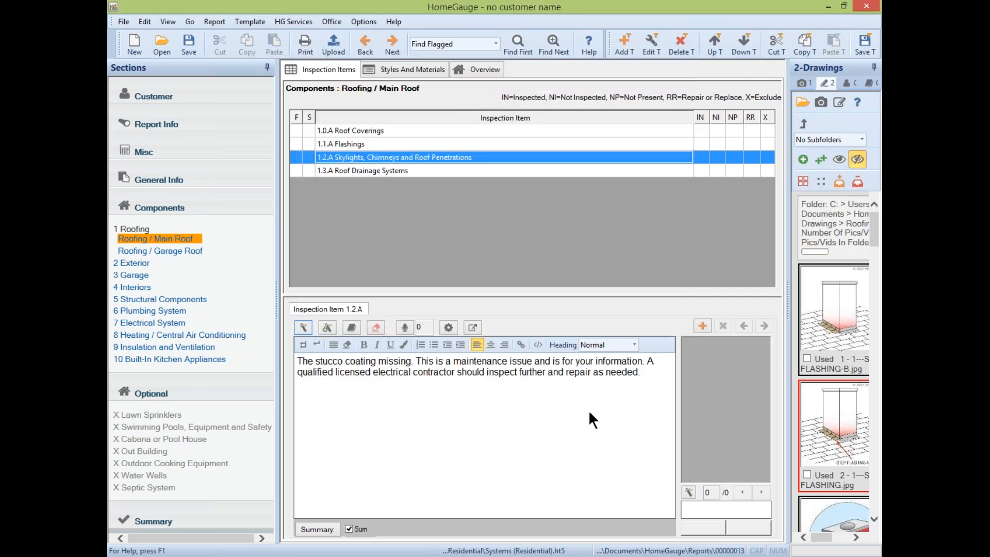
{"action": "left_click_drag", "start_coordinate": [642, 373], "coordinate": [287, 357]}
{"action": "left_click", "coordinate": [327, 328]}
{"action": "left_click", "coordinate": [551, 446]}
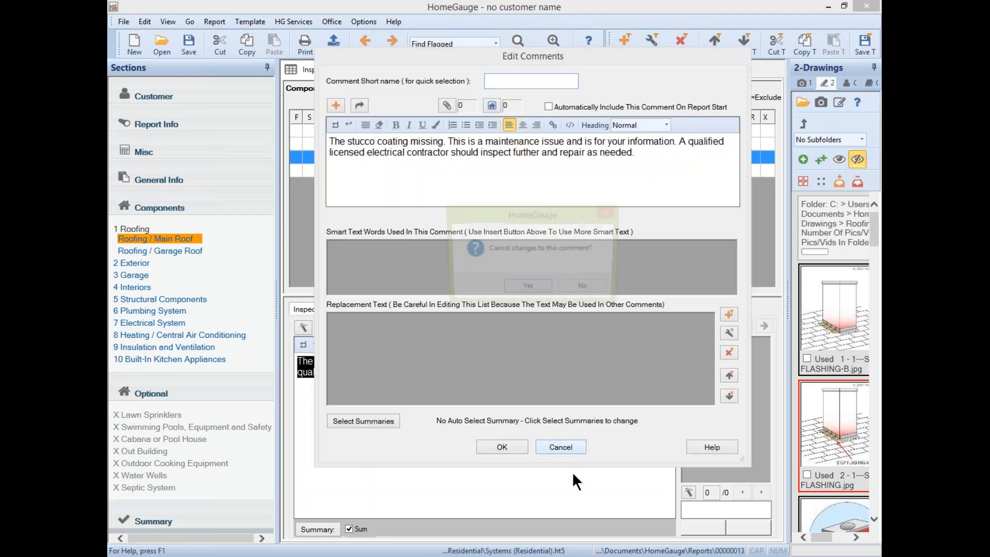
{"action": "left_click", "coordinate": [528, 289]}
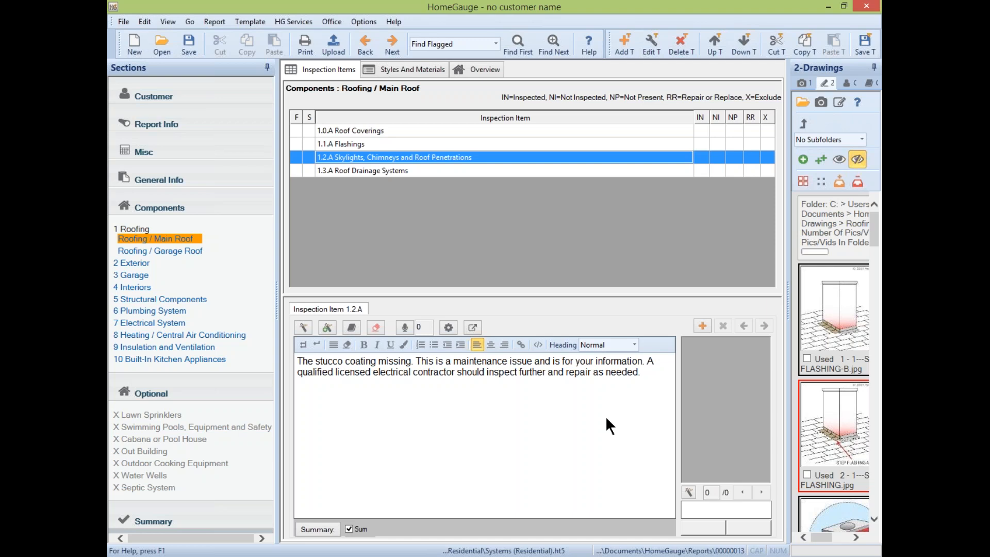
- Add *FREEFORM* as a new option of the Roof Covering style and material for the main roof
{"action": "left_click", "coordinate": [412, 72]}
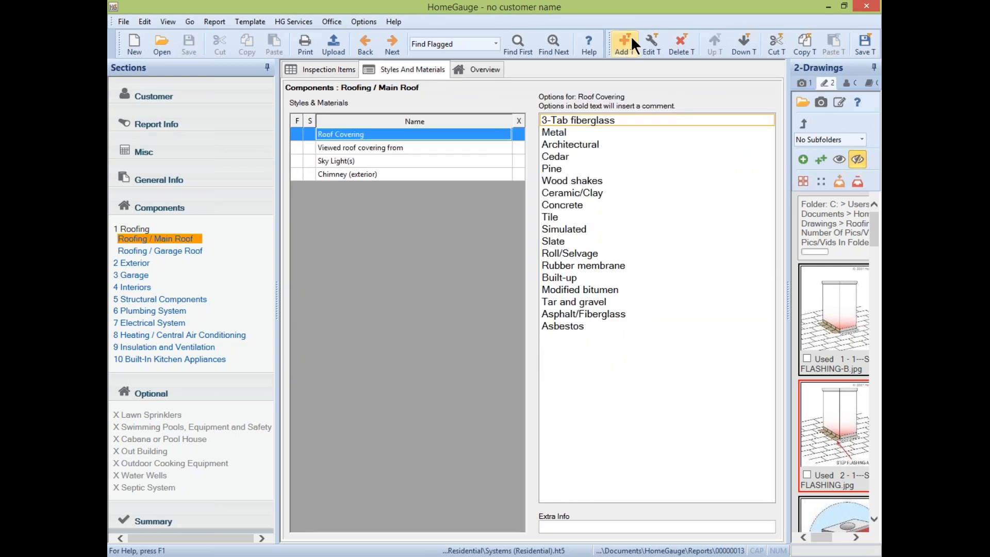
{"action": "left_click", "coordinate": [642, 53]}
{"action": "left_click", "coordinate": [630, 175]}
{"action": "type", "text": "*"}
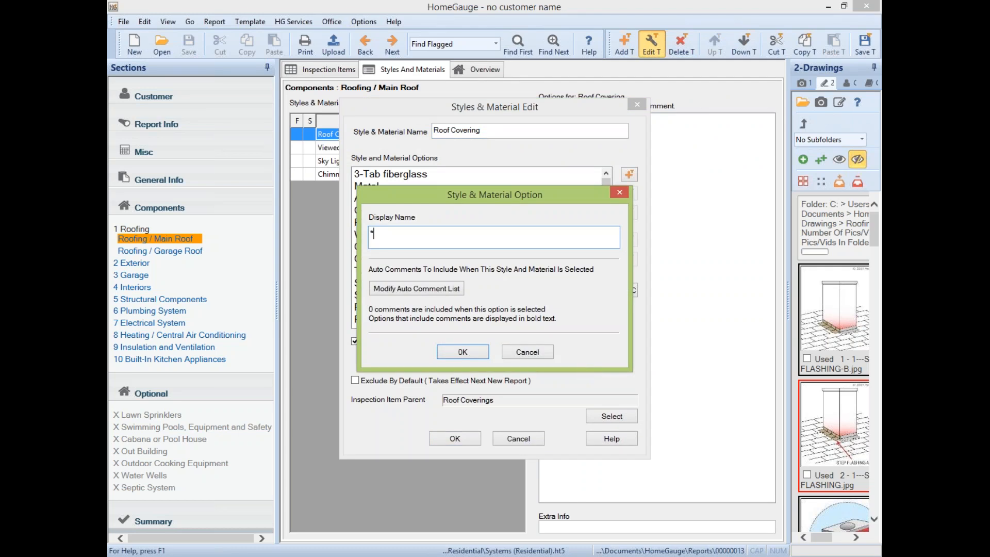
{"action": "type", "text": "FREEFORM*"}
{"action": "left_click", "coordinate": [484, 351]}
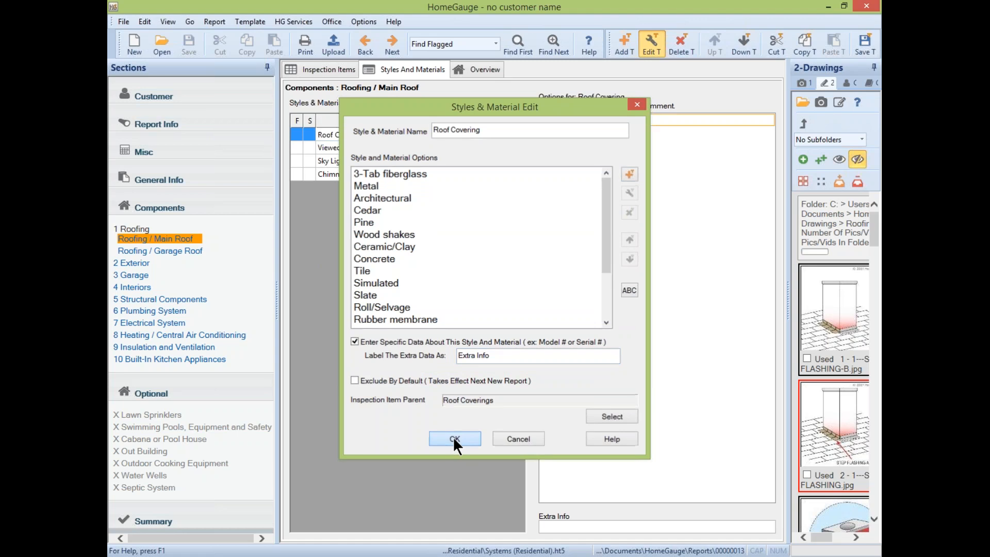
{"action": "left_click", "coordinate": [453, 437]}
- Select *FREEFORM* as the Roof Covering option and review the style and material settings
{"action": "left_click", "coordinate": [580, 339]}
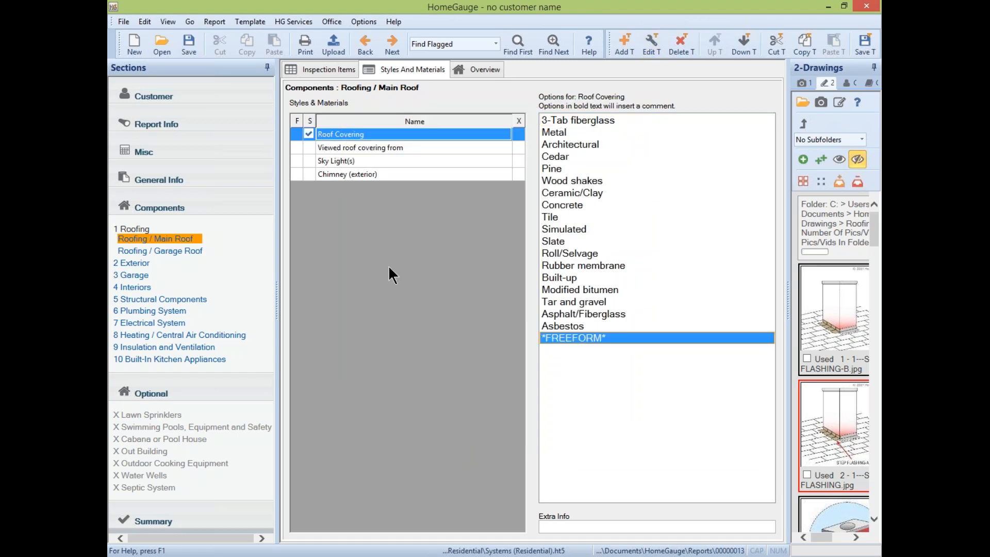
{"action": "left_click", "coordinate": [656, 41]}
{"action": "left_click", "coordinate": [473, 442]}
- Check the main roof's Roof Coverings inspection item, reselecting the *FREEFORM* option for Roof Covering in between
{"action": "left_click", "coordinate": [320, 69]}
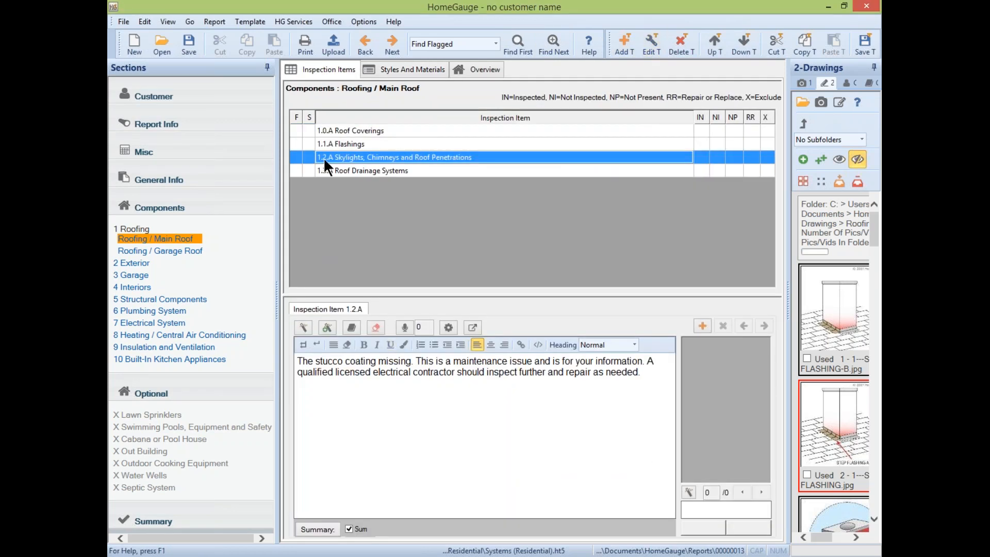
{"action": "left_click", "coordinate": [353, 131]}
{"action": "left_click", "coordinate": [407, 72]}
{"action": "left_click", "coordinate": [586, 339]}
{"action": "left_click", "coordinate": [599, 338]}
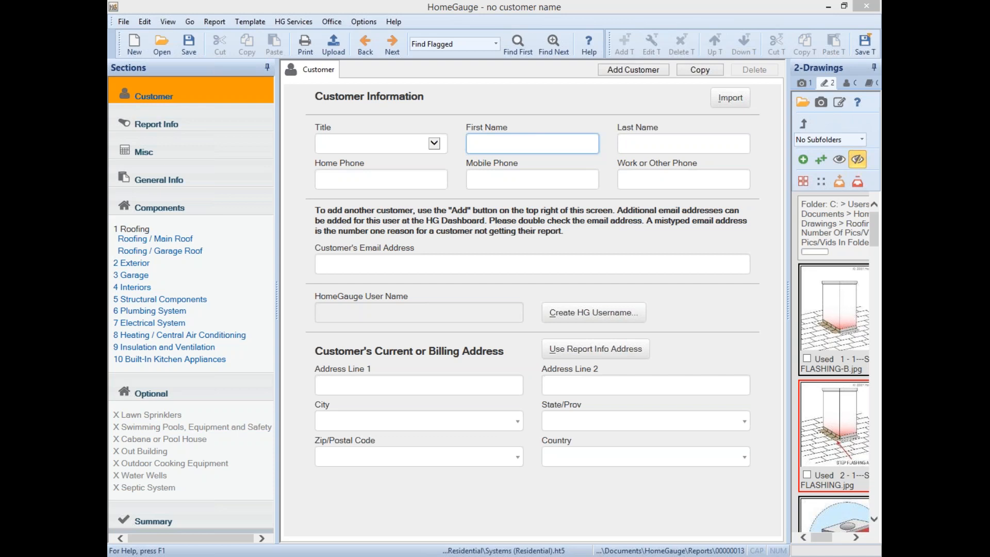
{"action": "left_click", "coordinate": [154, 239]}
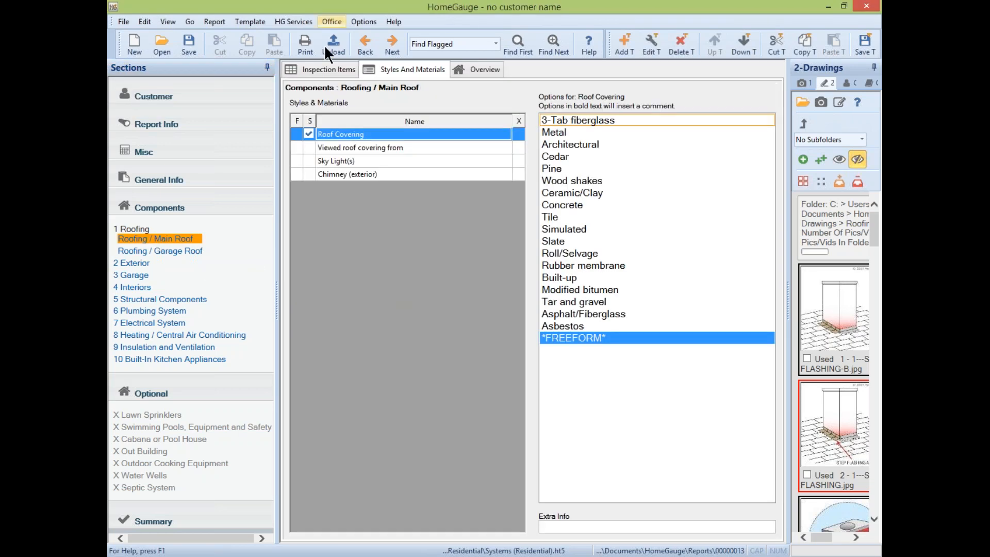
{"action": "left_click", "coordinate": [330, 69]}
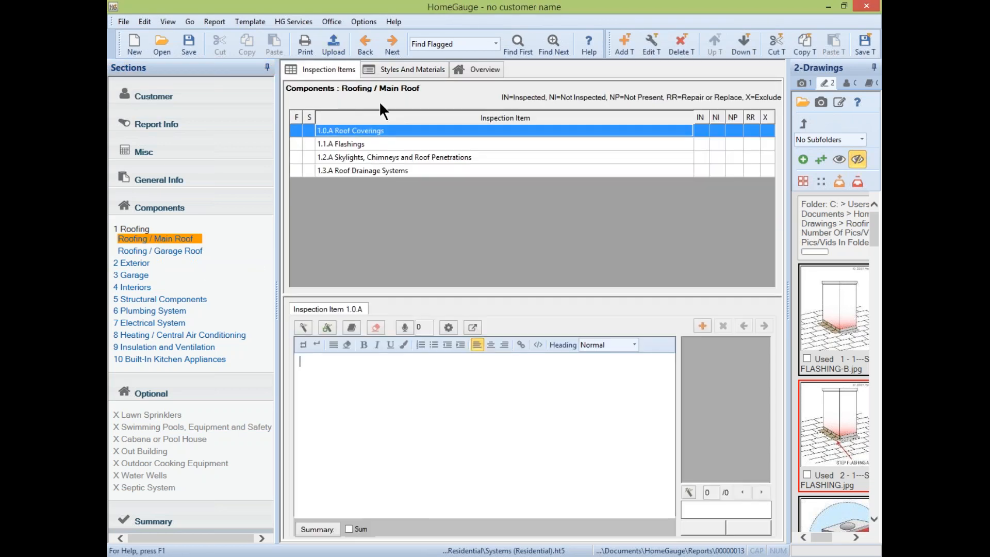